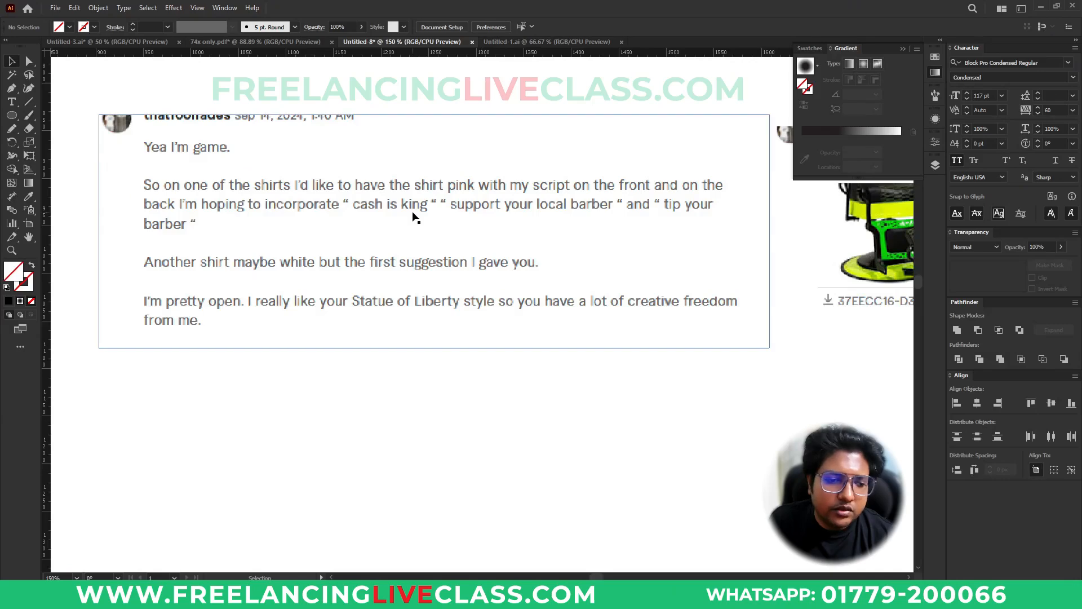
Capture the client's brief and underline the phrases "cash is king", "support your local barber" and "tip your barber", then discard the capture
key(Print)
drag(93, 102, 779, 376)
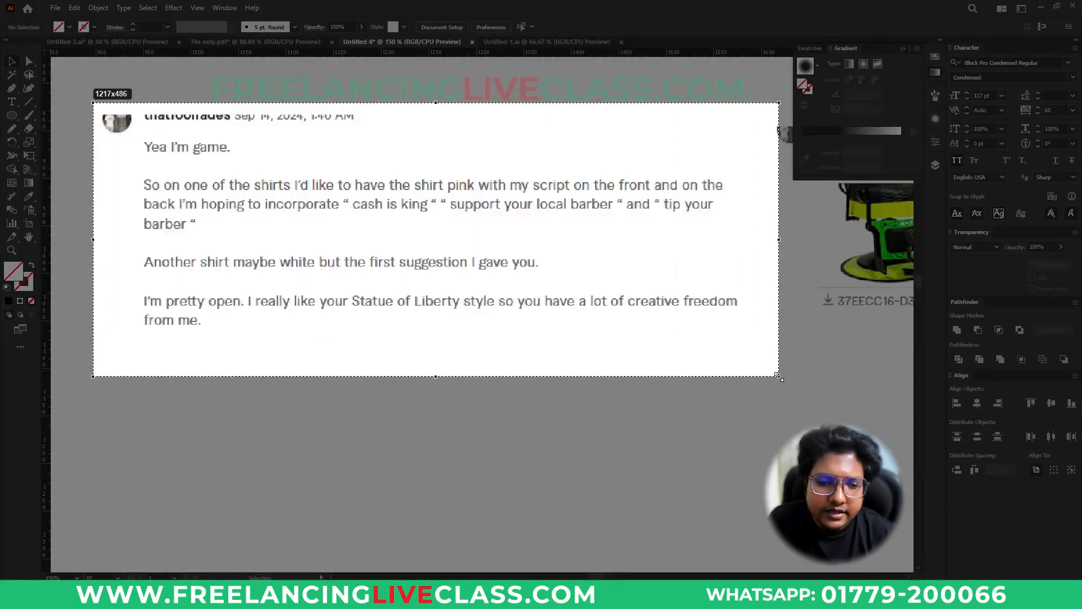
drag(345, 215, 737, 217)
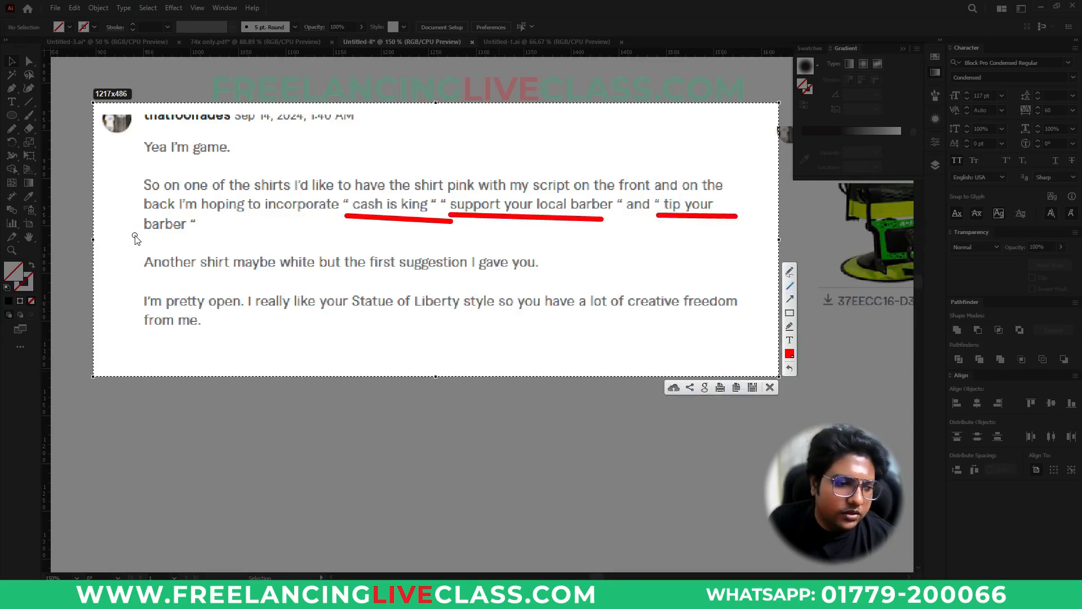
drag(133, 235, 216, 236)
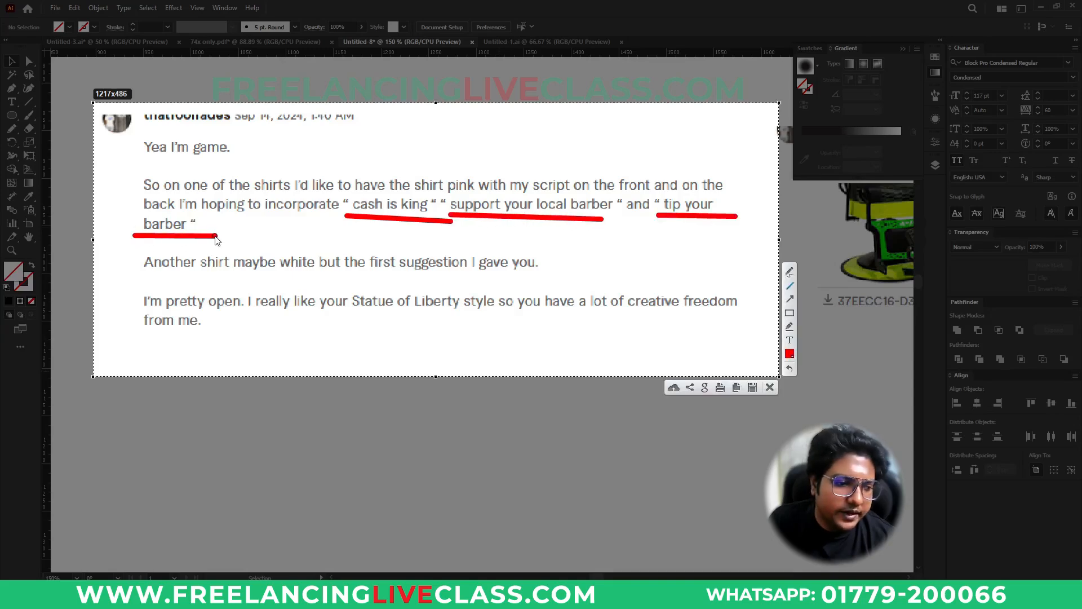
click(769, 388)
Move the chair-style message and the barber chair reference photo closer to the client's written brief
scroll(402, 323, down, 1)
drag(697, 351, 413, 330)
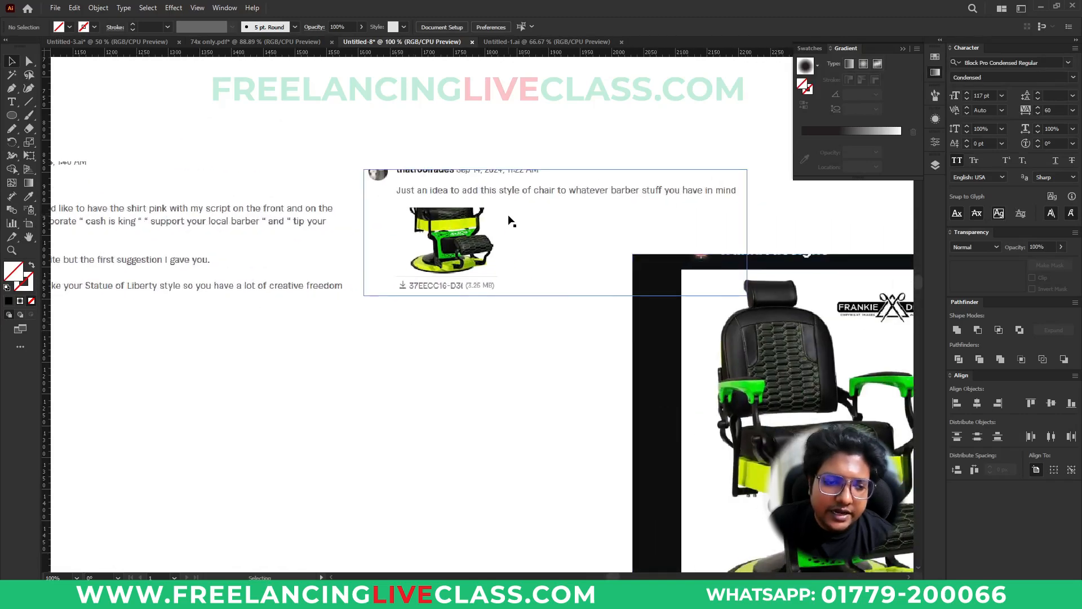
drag(510, 221, 441, 122)
scroll(501, 253, up, 2)
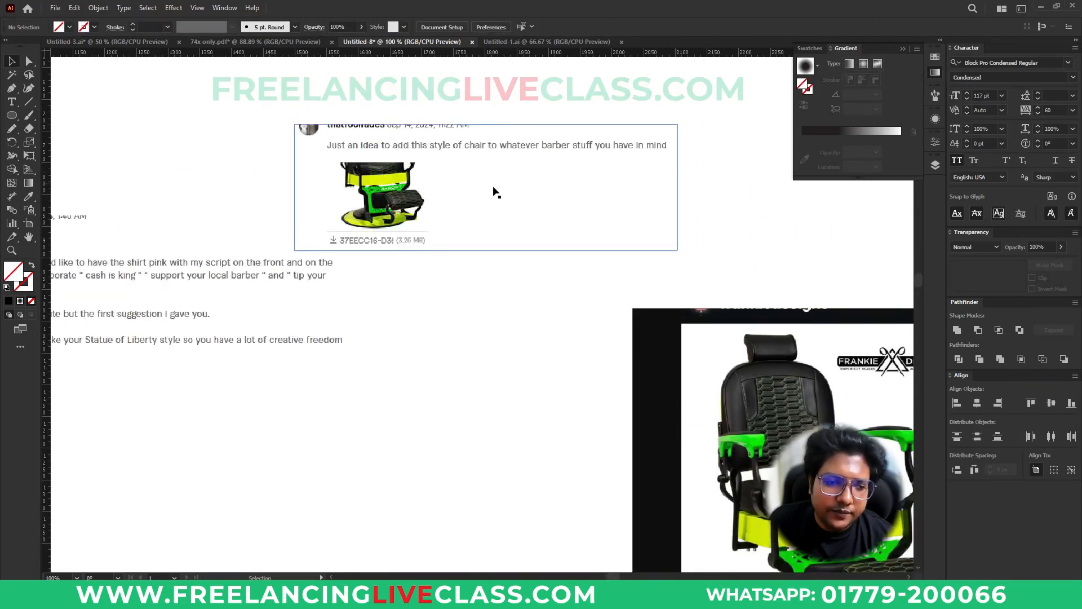
scroll(418, 157, down, 1)
scroll(741, 465, up, 1)
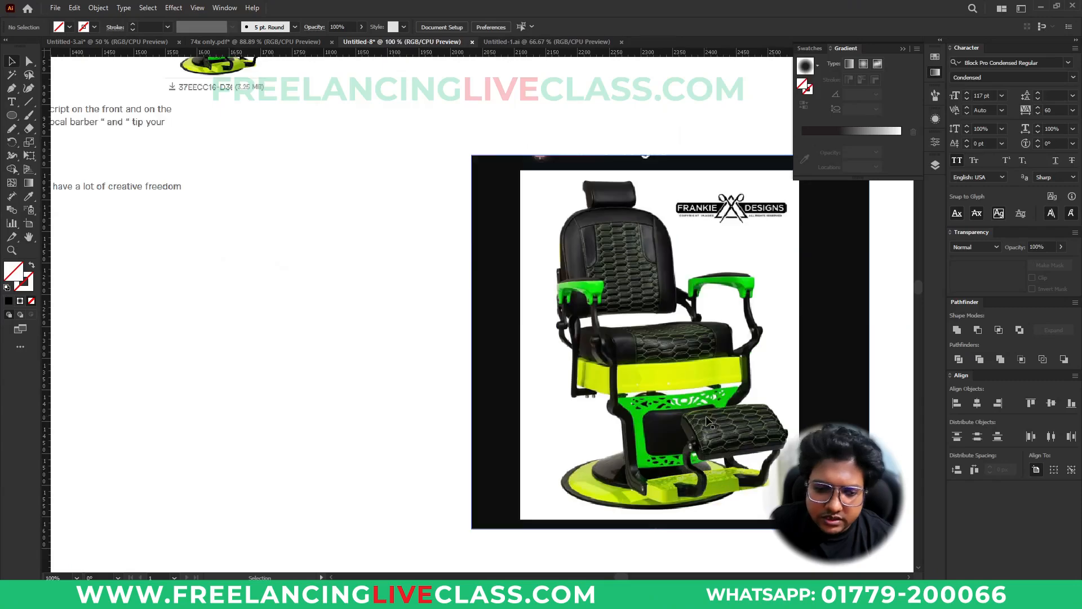
scroll(574, 335, down, 1)
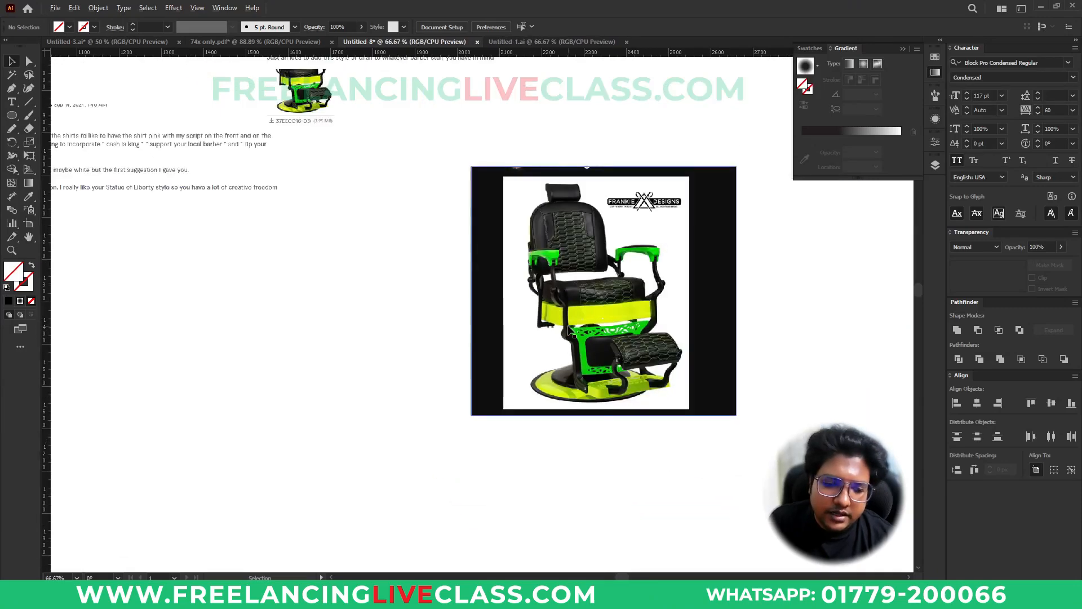
click(623, 344)
drag(623, 345, 550, 289)
click(265, 319)
scroll(687, 338, down, 1)
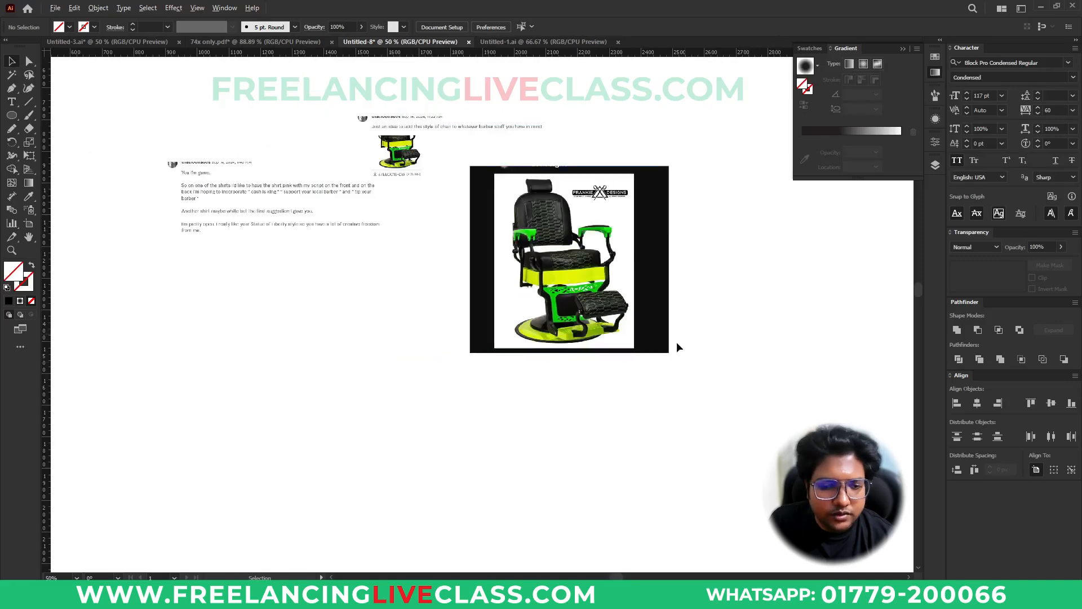
Examine the client's shirt brief together with the barber chair reference photo
scroll(303, 300, left, 4)
scroll(302, 300, up, 1)
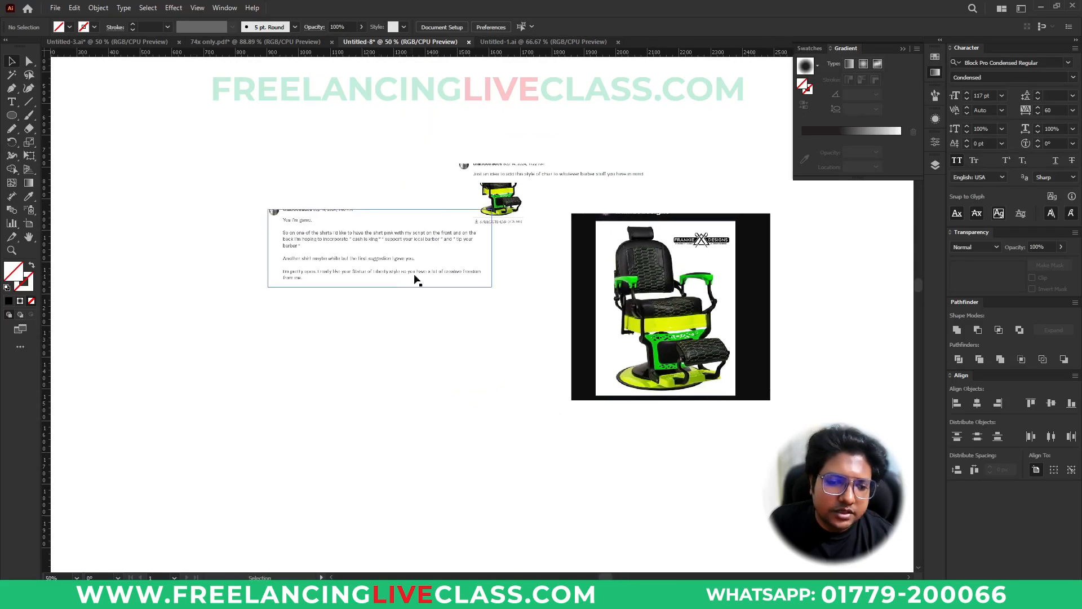
scroll(792, 338, up, 1)
scroll(792, 338, up, 1)
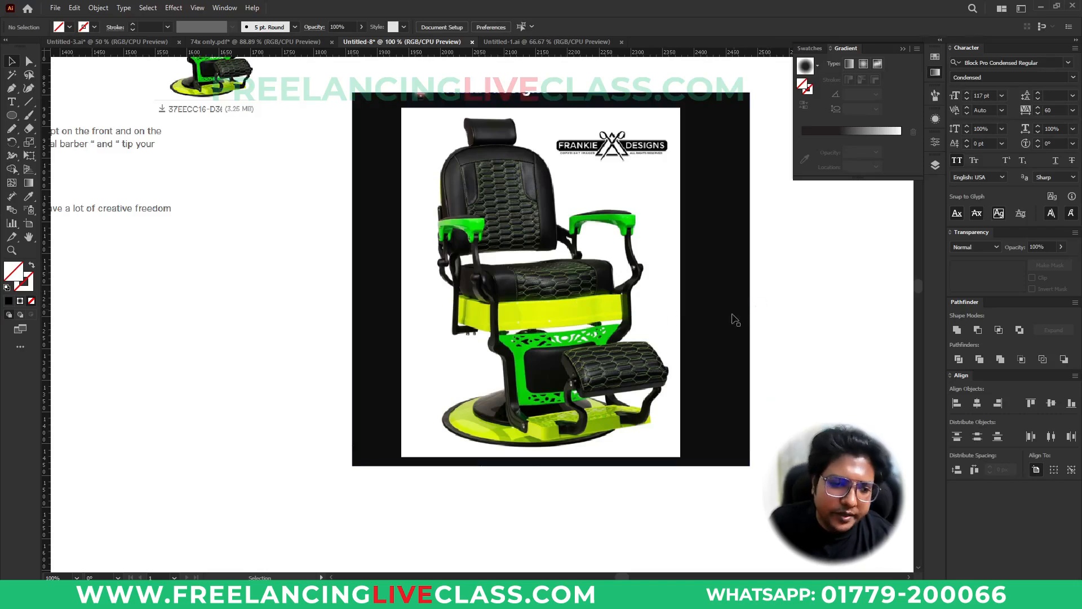
scroll(667, 285, down, 1)
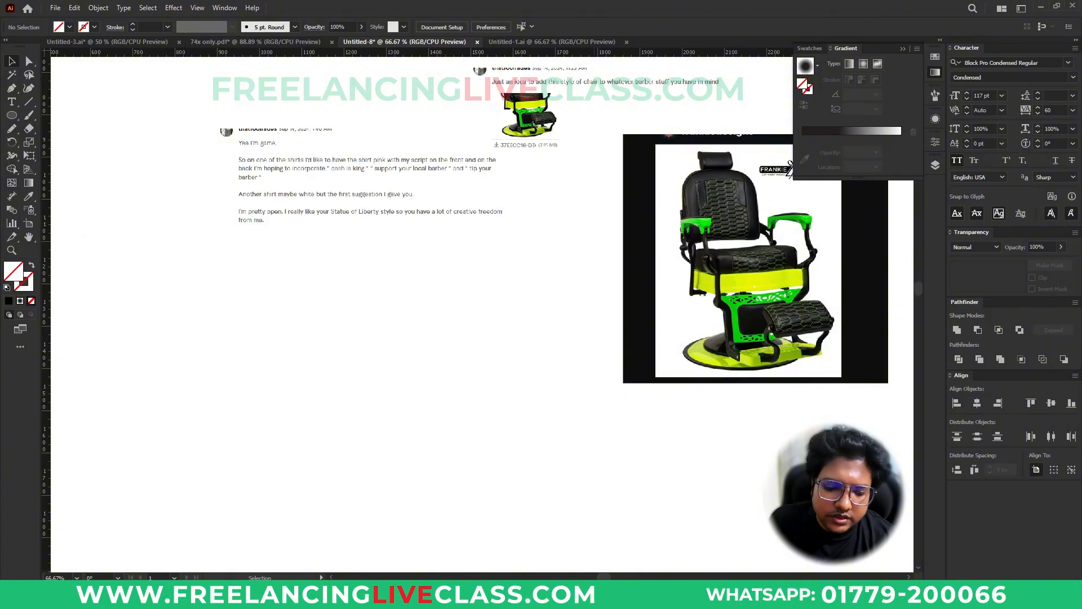
Switch to Glif in the browser, copy the generated barber chair sticker image and run the same prompt again
key(alt+Tab)
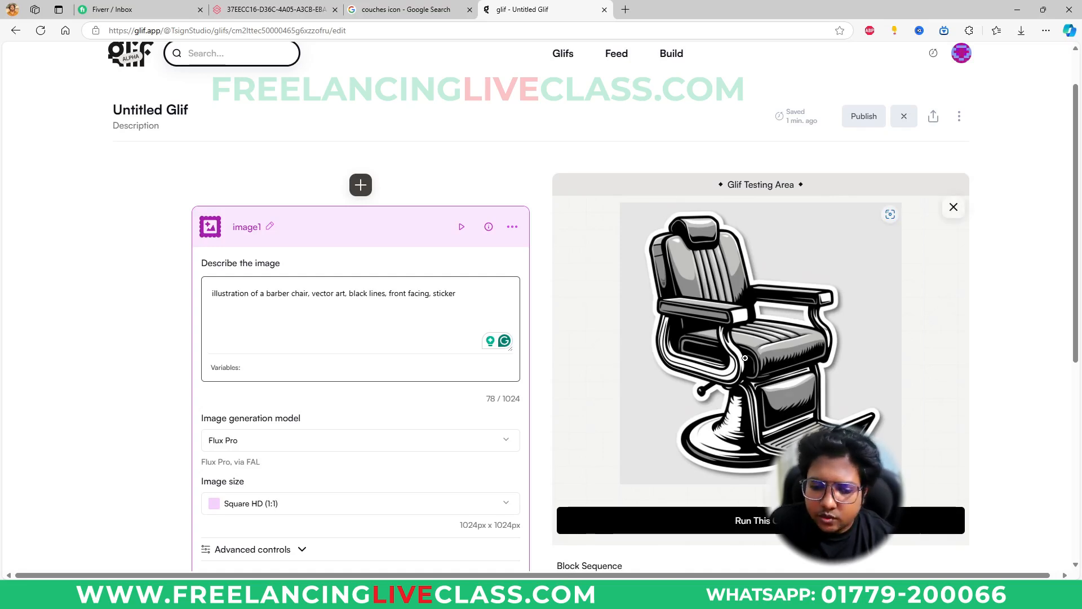
click(756, 410)
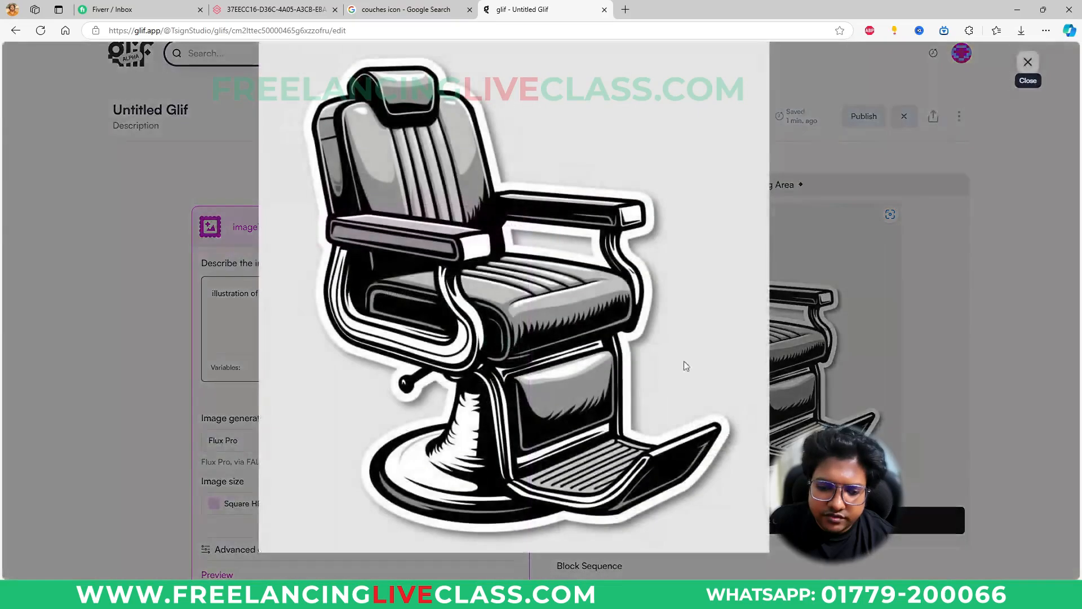
right_click(488, 240)
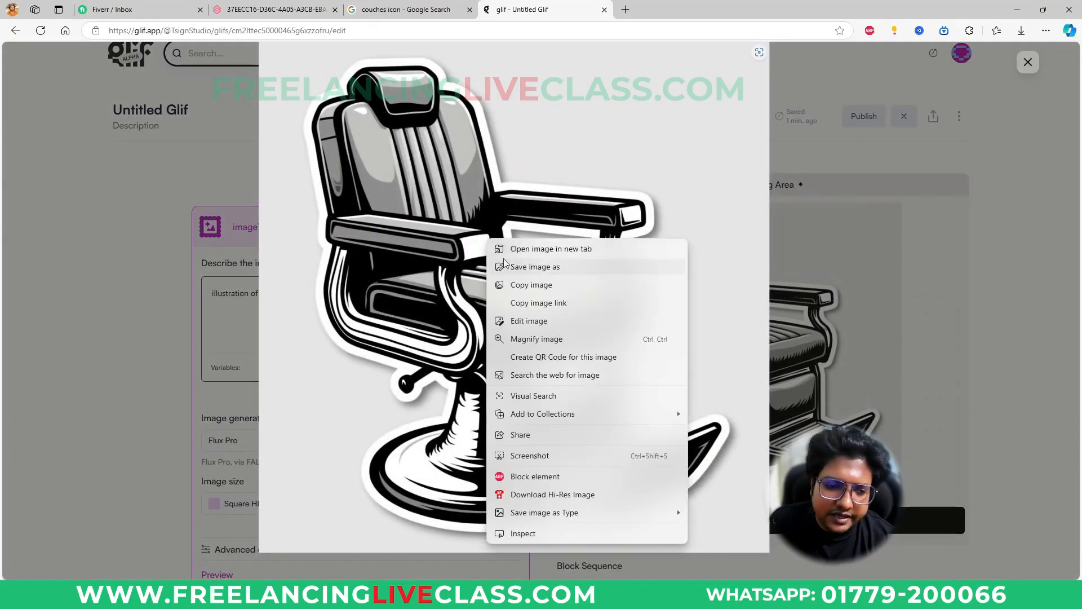
click(523, 285)
click(1028, 62)
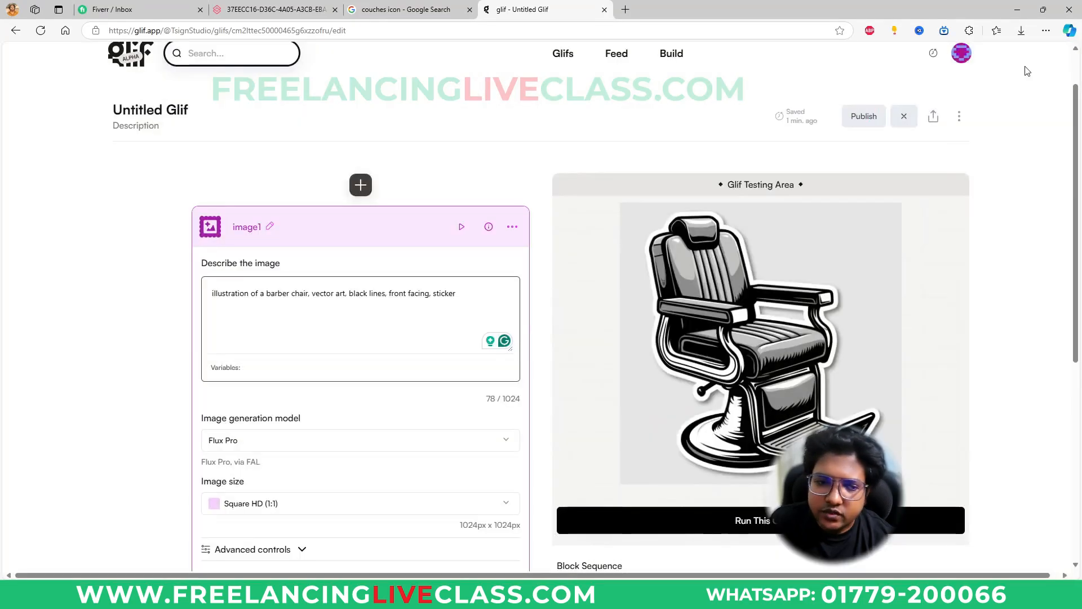
click(739, 522)
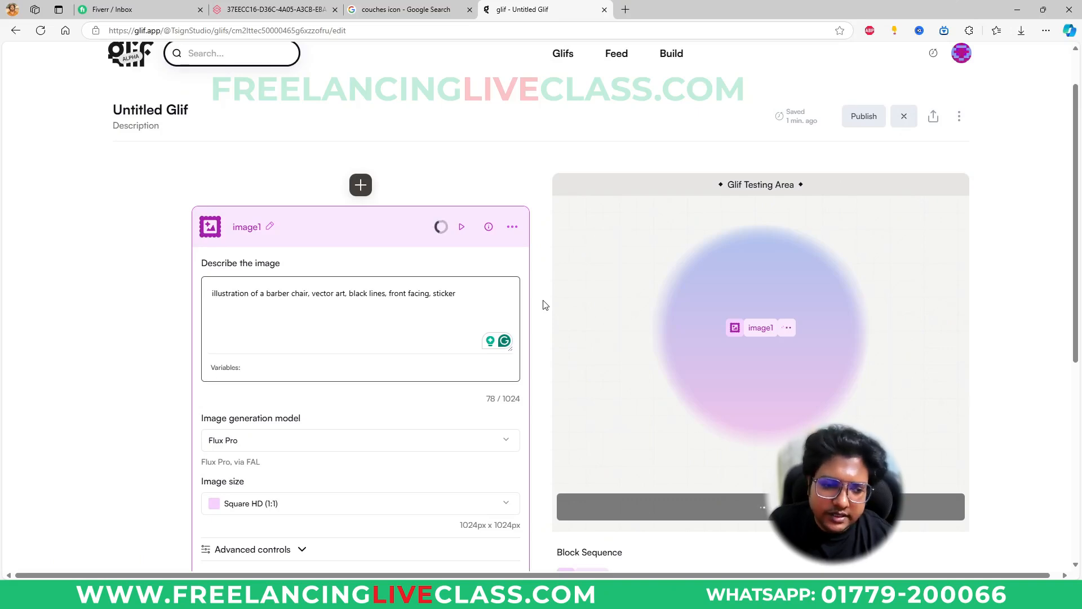
Switch to paint.net, paste the chair image over the tree logo, enlarge it to fill the canvas and crop to it
key(alt+Tab)
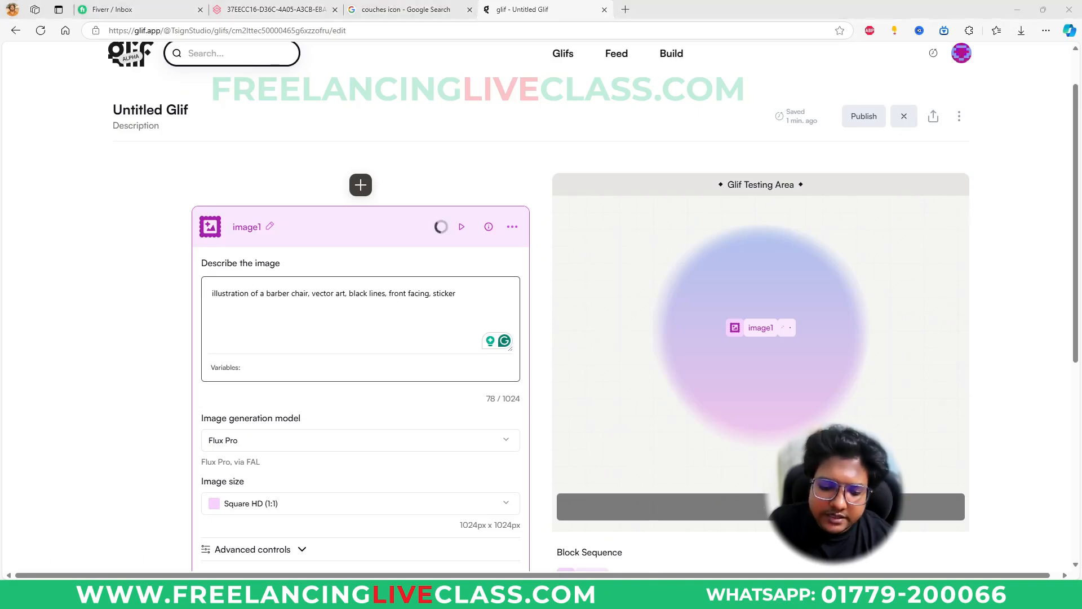
key(ctrl+v)
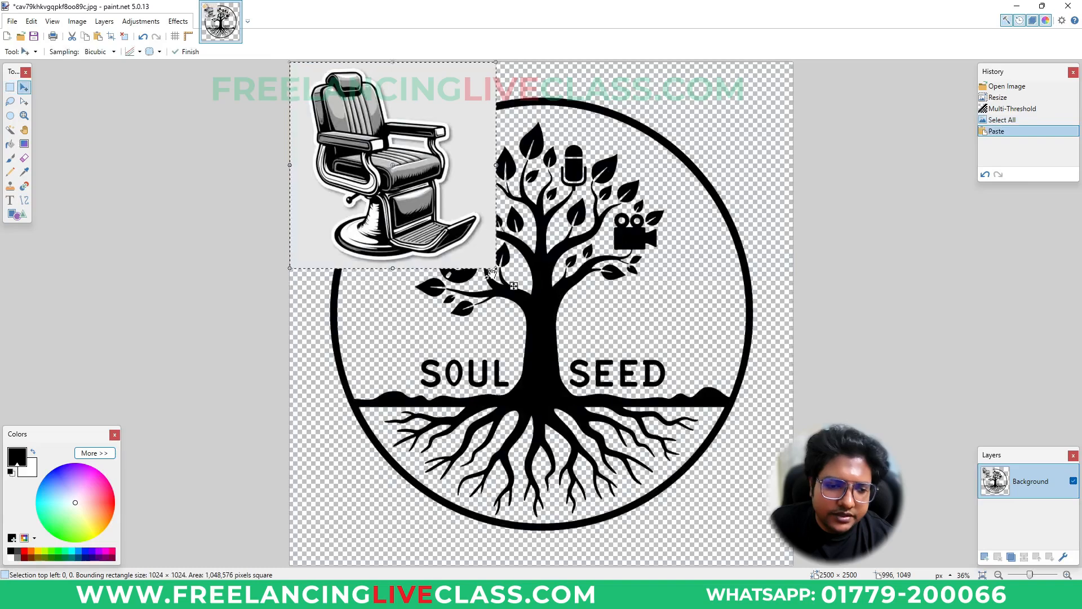
drag(512, 286, 792, 564)
key(ctrl+shift+x)
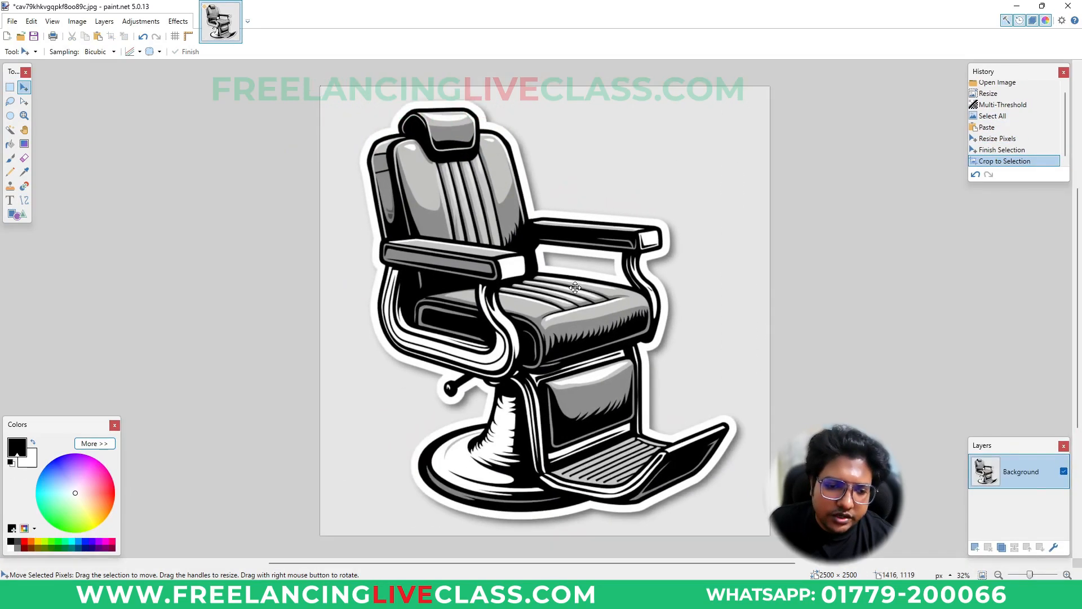
Switch back to Glif and inspect the newly generated barber chair image at full size
key(alt+Tab)
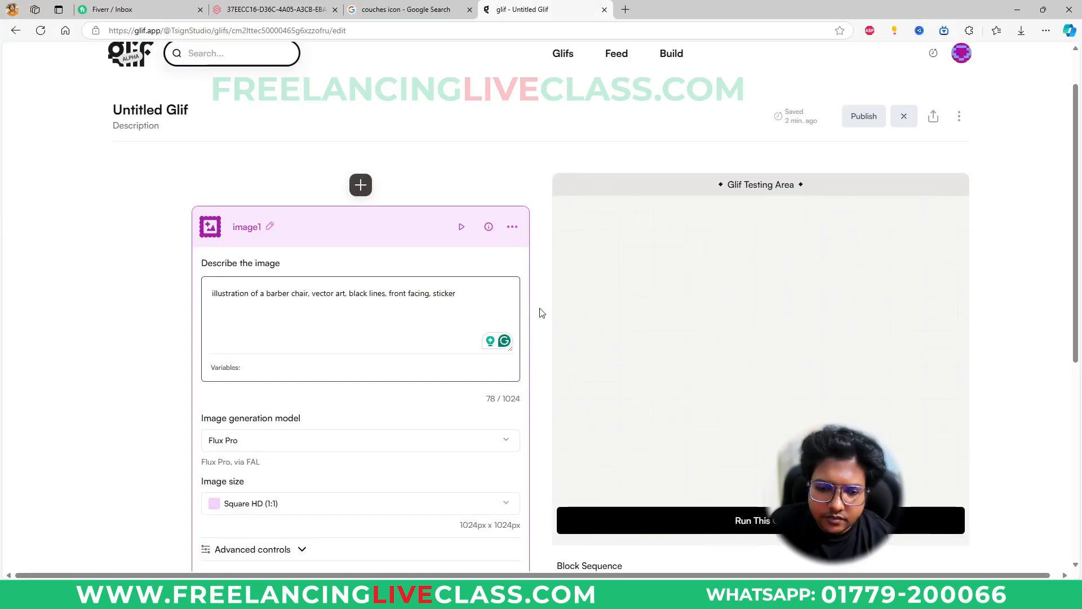
click(814, 393)
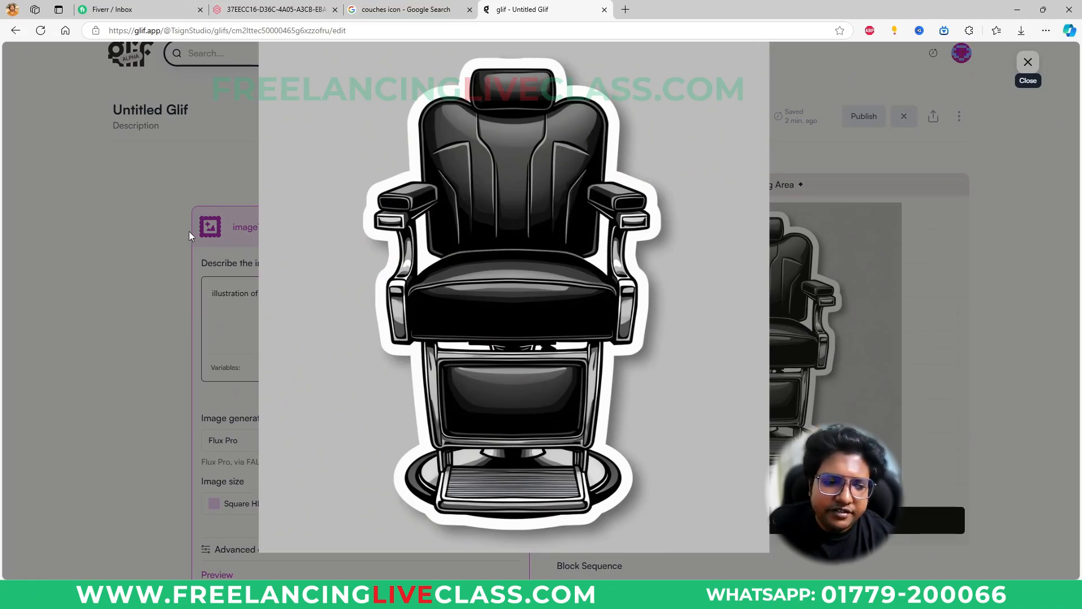
click(1028, 62)
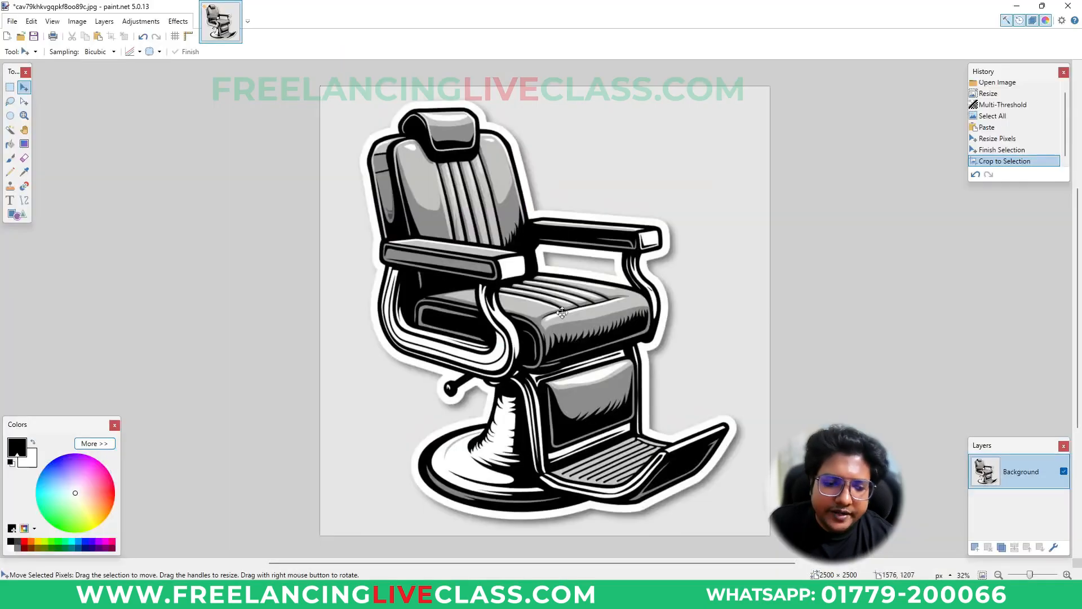
Switch to Photoshop, paste the chair image and apply Threshold at a level low enough to remove the stray shadow lines
key(alt+Tab)
key(ctrl+v)
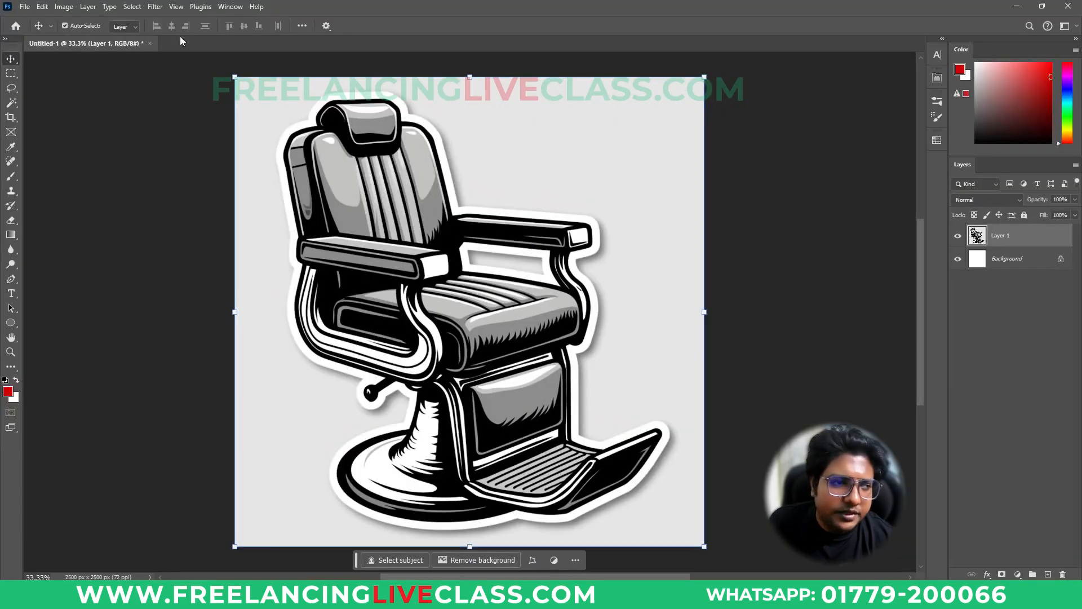
click(64, 7)
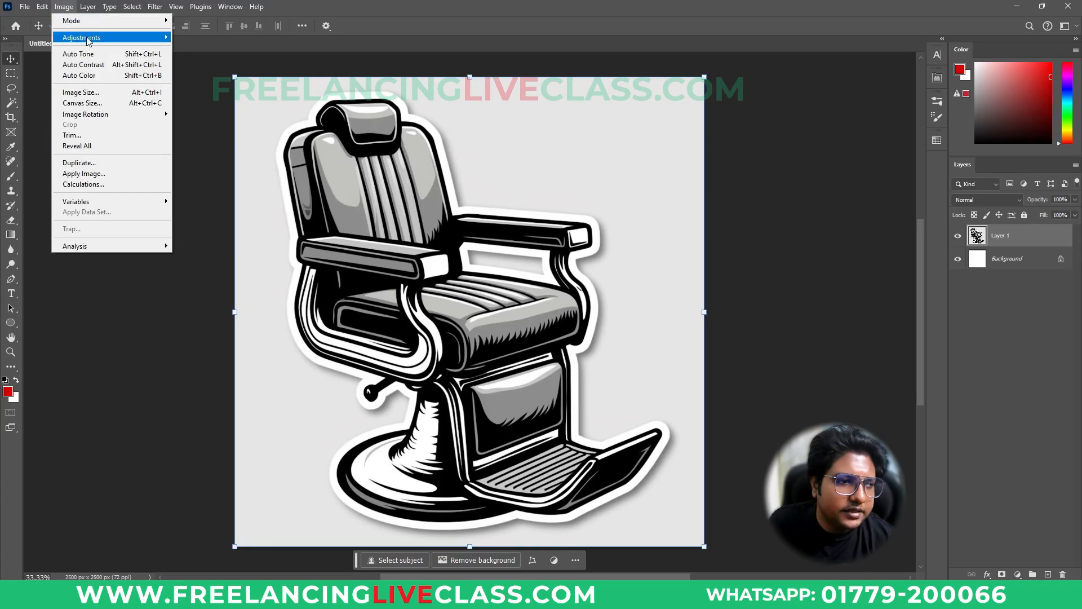
mouse_move(93, 38)
click(206, 189)
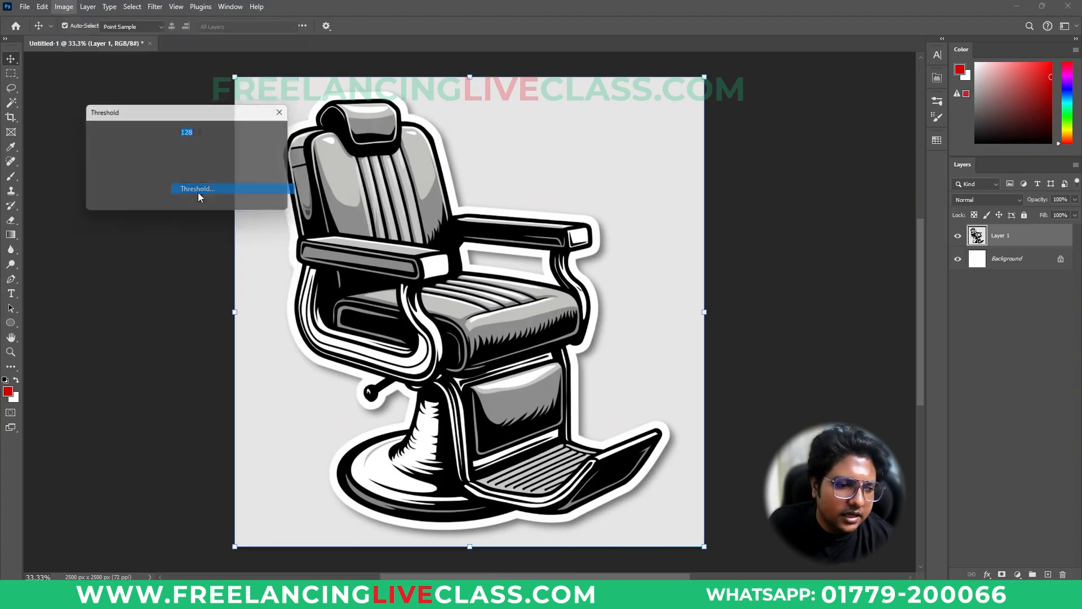
drag(199, 116, 161, 109)
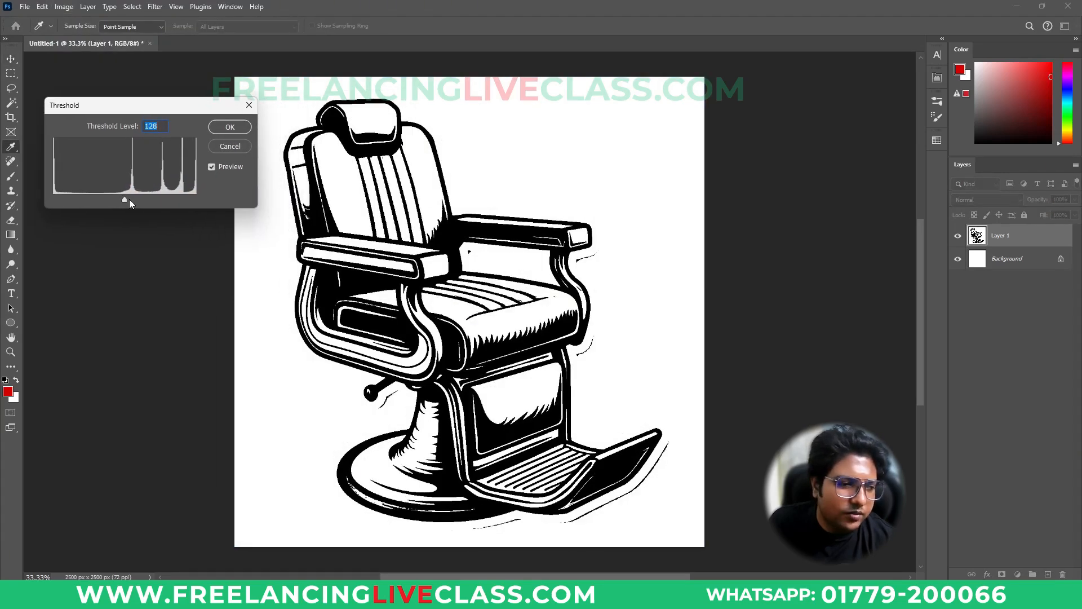
drag(125, 203, 56, 212)
click(229, 127)
Copy the entire black-and-white chair image and paste it into the Untitled-8 document in Illustrator
key(v)
key(ctrl+a)
key(ctrl+c)
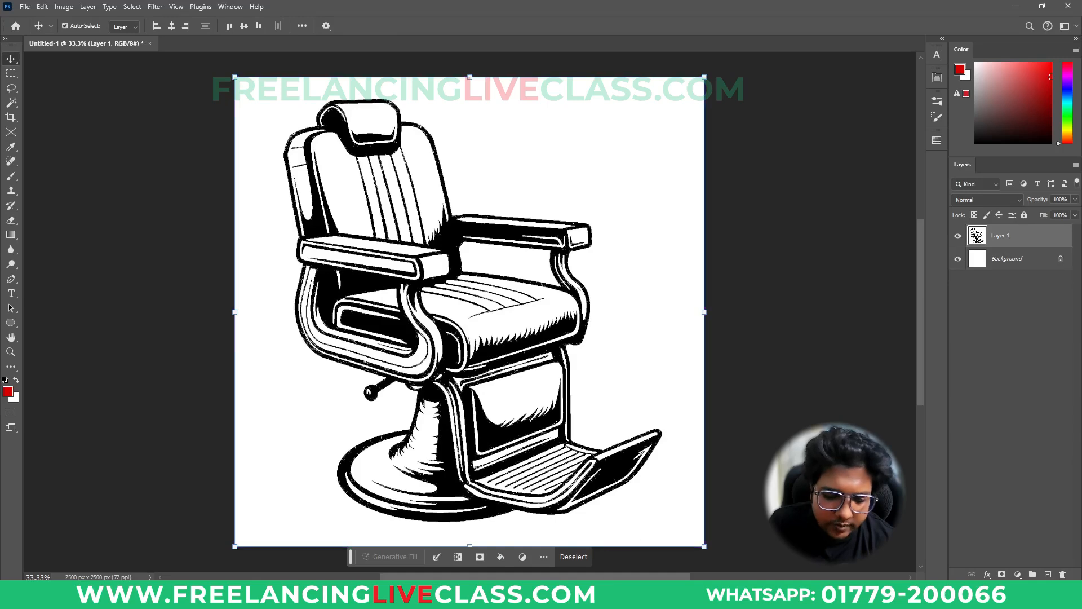
key(alt+Tab)
key(ctrl+v)
scroll(506, 312, down, 3)
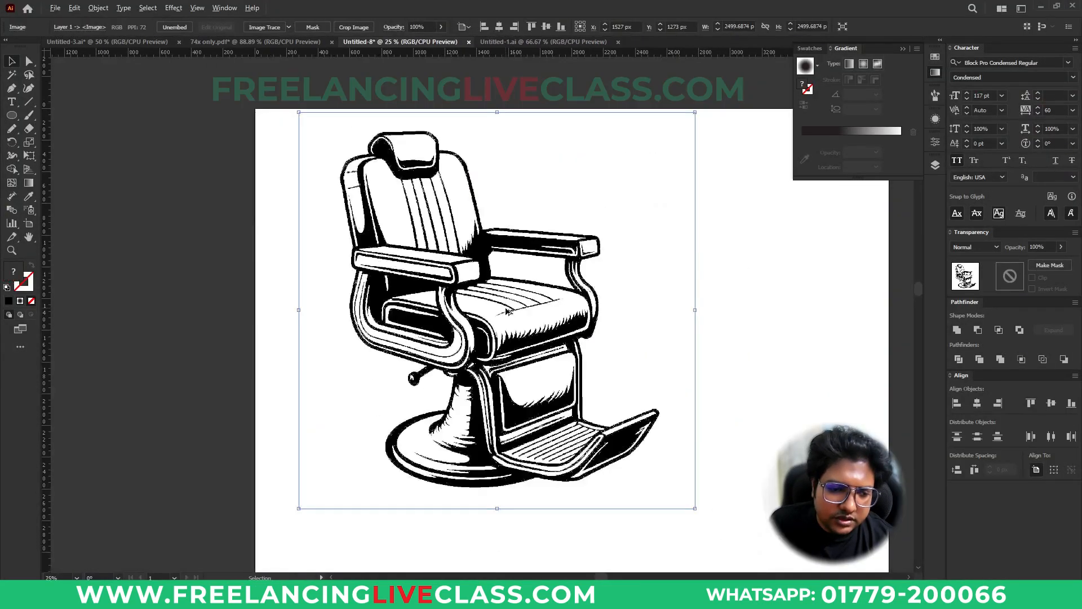
Image Trace the pasted chair with the default preset and check the backrest lines for gaps
click(263, 28)
scroll(442, 179, up, 3)
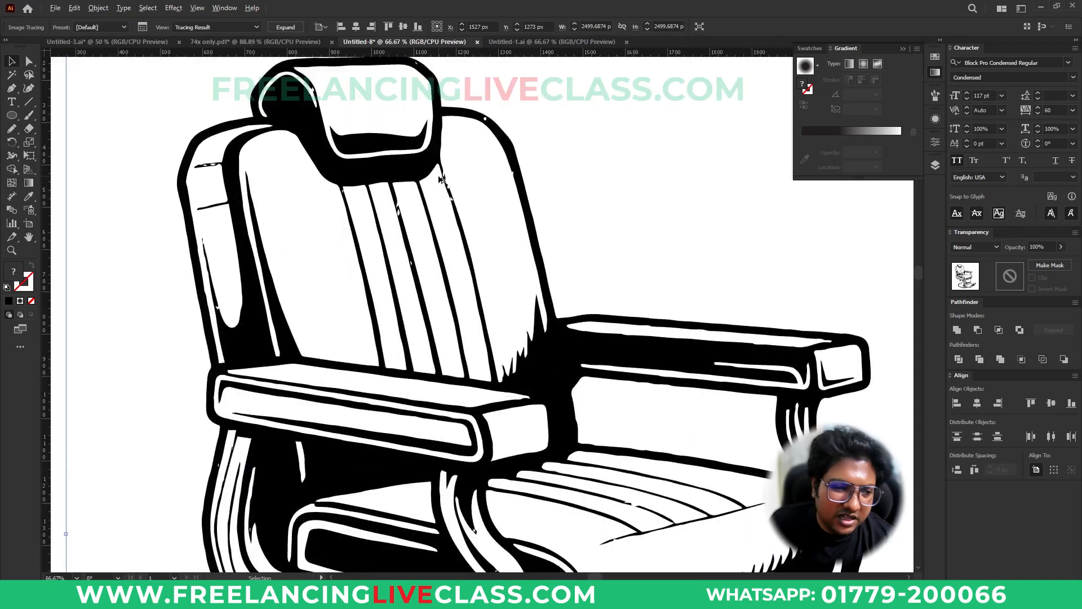
scroll(415, 205, up, 2)
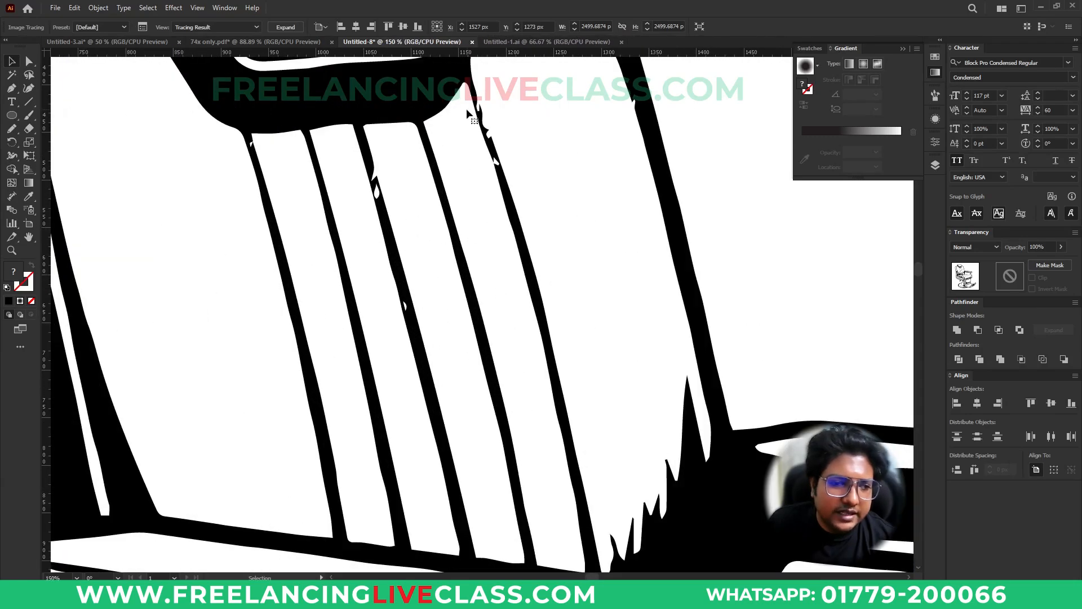
scroll(479, 220, down, 2)
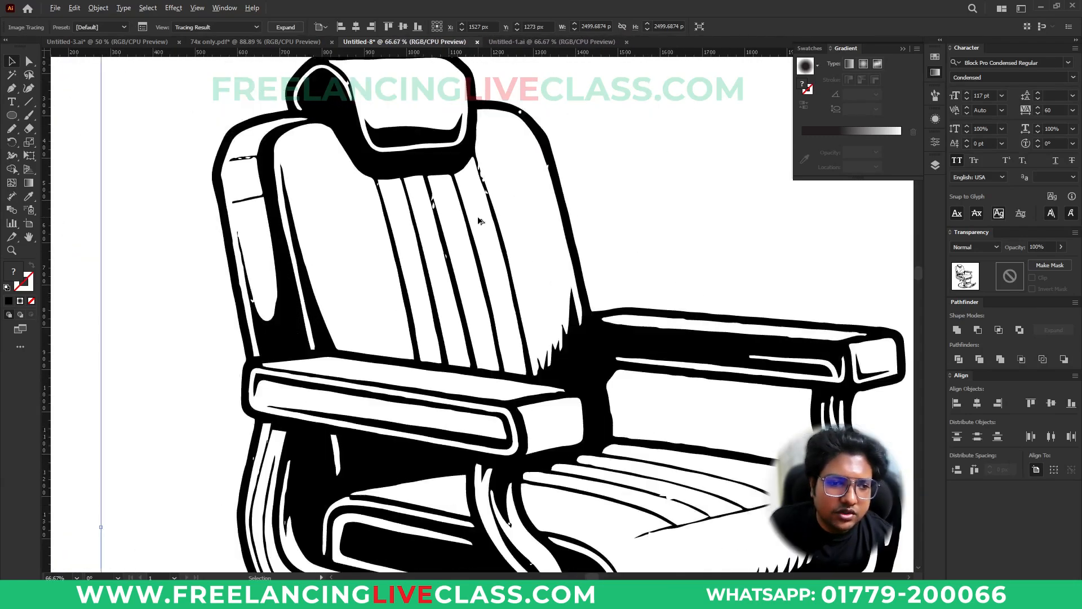
Raise the chair's Image Trace threshold to 209 to close the gaps in the lines
click(143, 26)
click(753, 305)
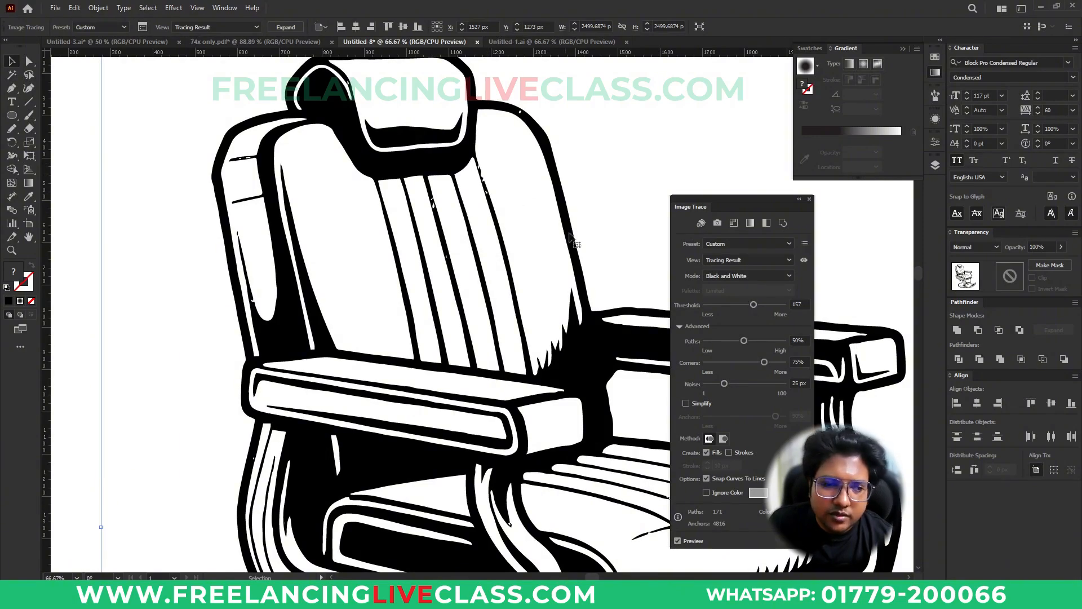
click(763, 305)
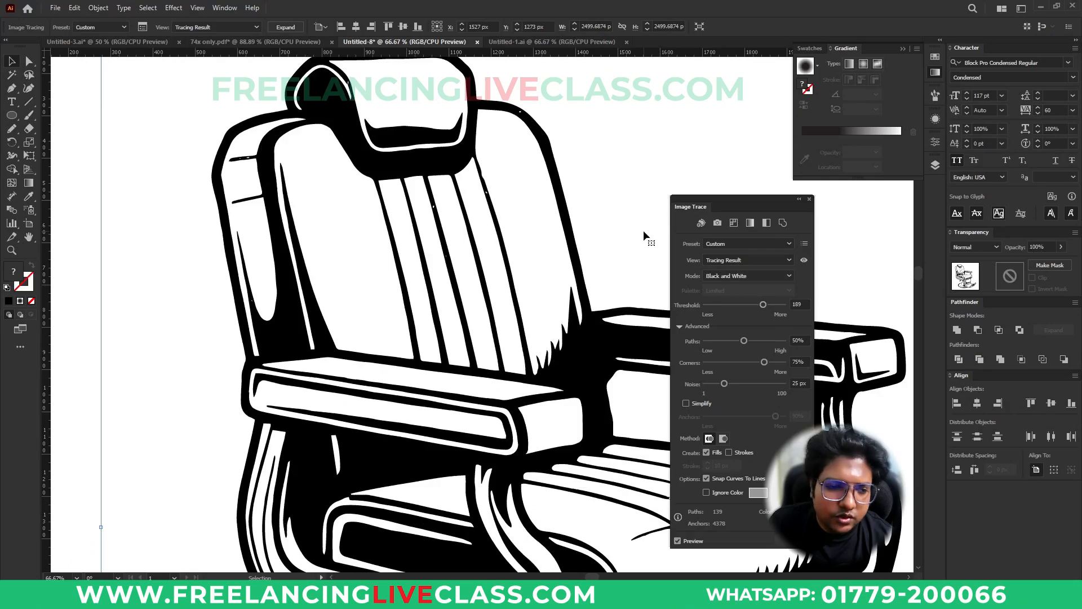
click(770, 305)
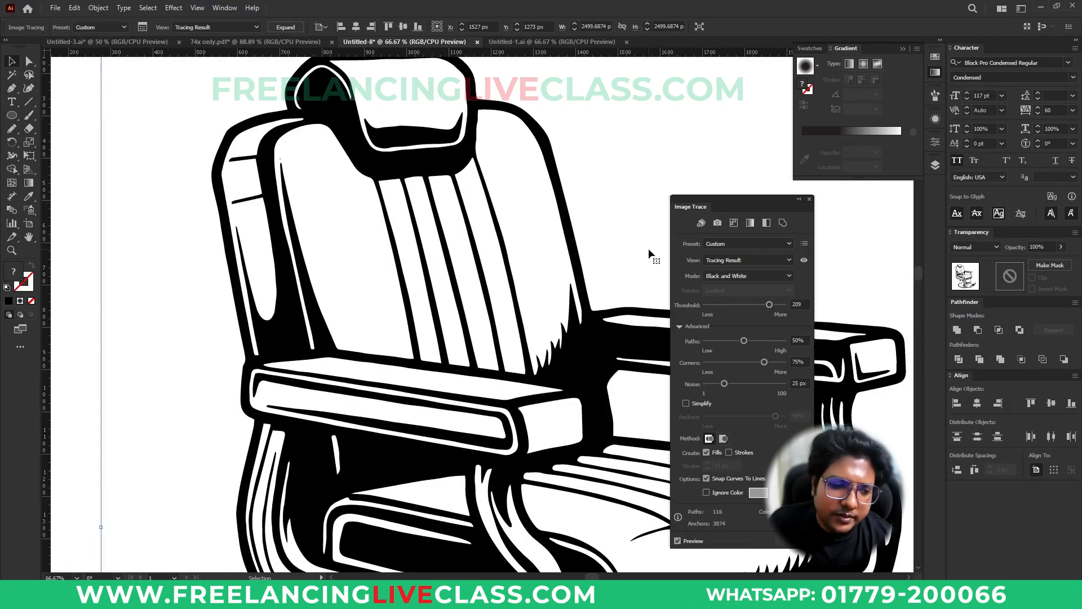
scroll(428, 220, down, 1)
scroll(428, 220, down, 1)
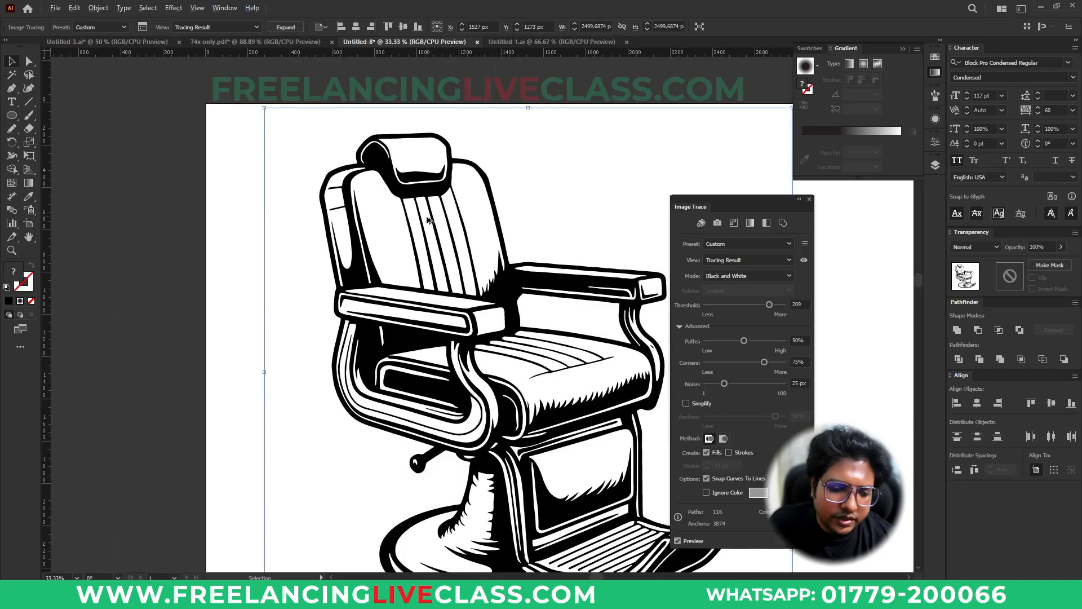
Set the chair's Image Trace to ignore white so that its background is dropped, and close the trace settings
scroll(429, 220, down, 1)
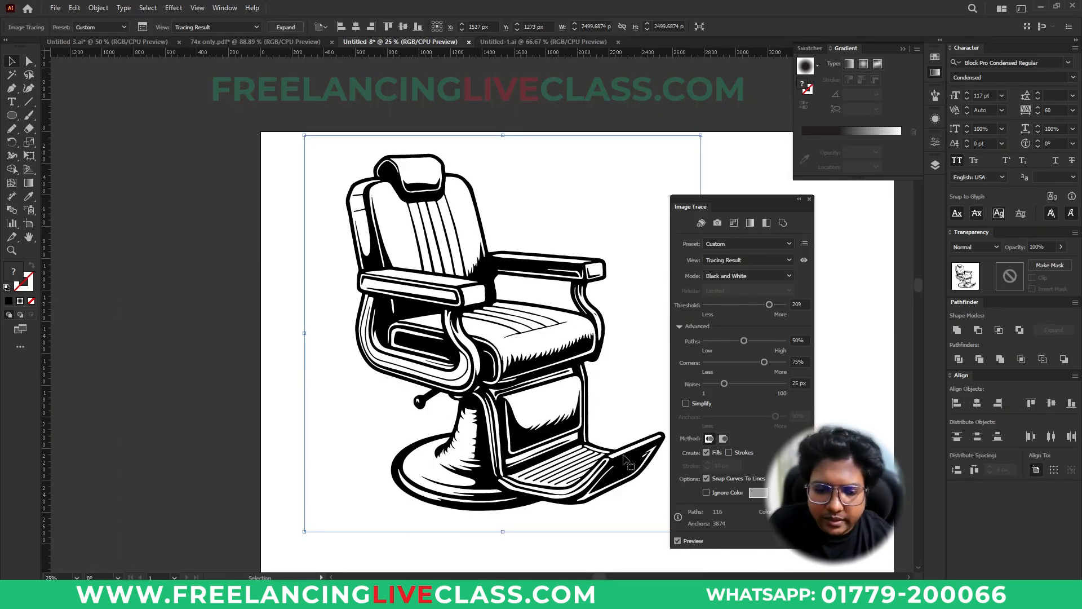
click(719, 494)
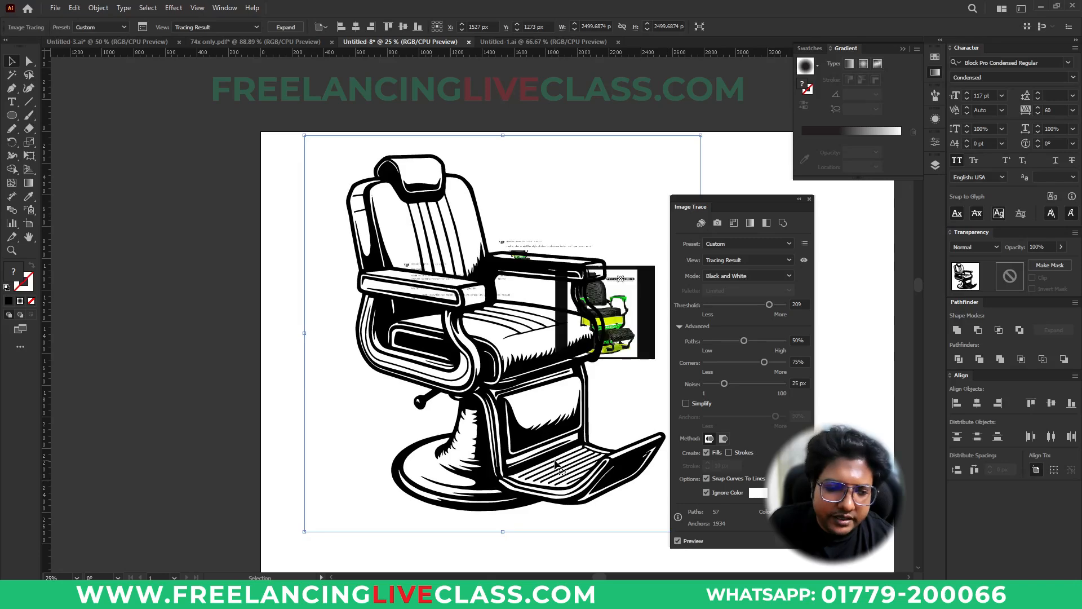
click(809, 200)
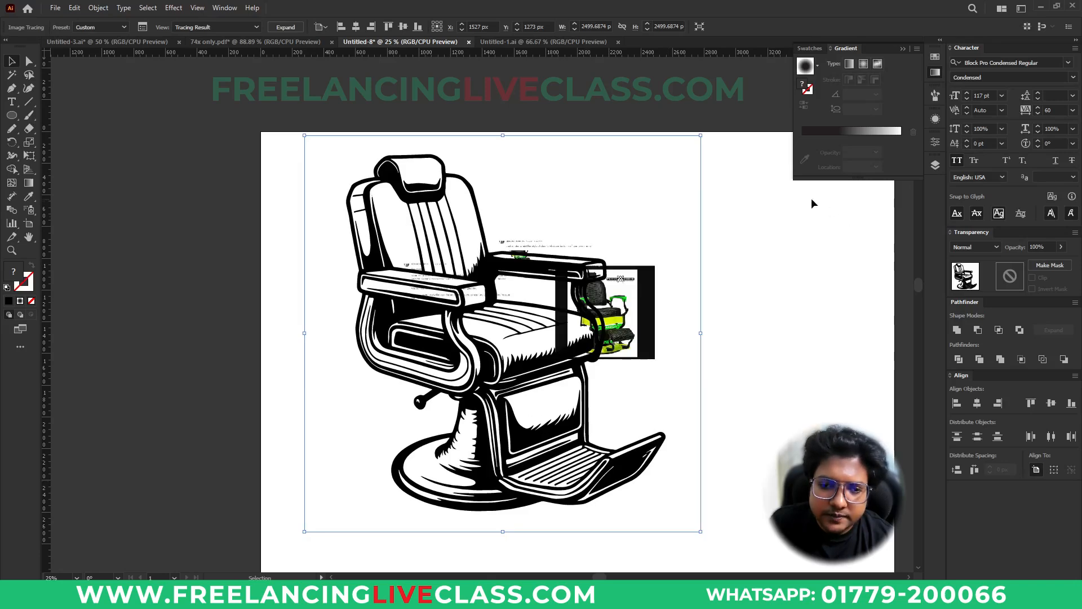
Expand the traced chair into vector paths and shrink it to a small drawing below the client's brief
click(287, 27)
mouse_move(665, 333)
mouse_down()
mouse_move(604, 338)
mouse_move(544, 383)
mouse_move(510, 367)
mouse_up()
click(565, 425)
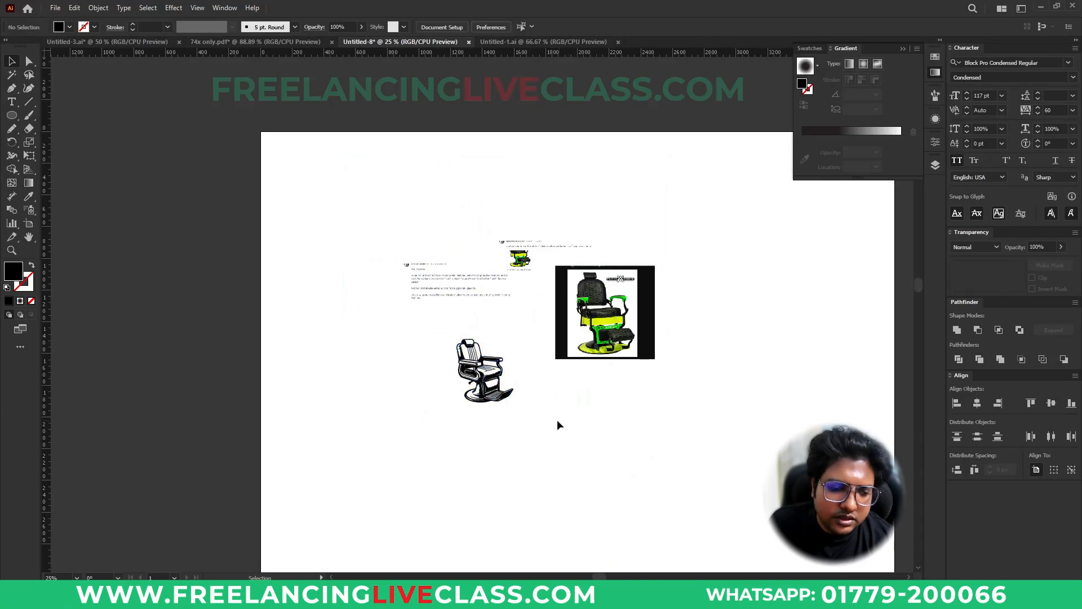
Examine the client's written brief above the chair for the requested slogans, shirt colours and style
scroll(501, 418, up, 2)
scroll(500, 418, up, 1)
scroll(643, 404, up, 3)
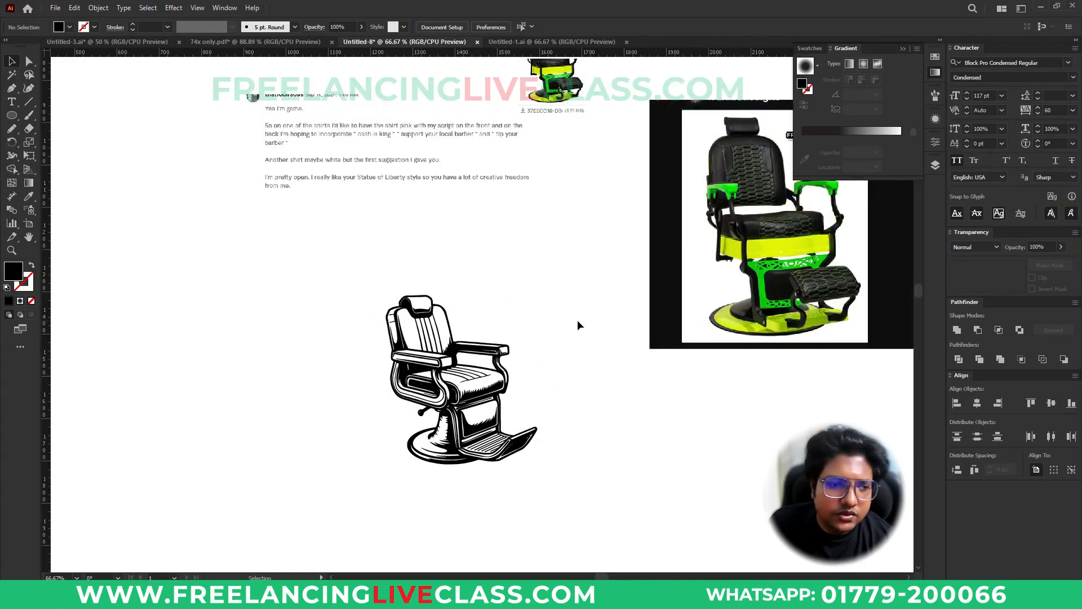
scroll(358, 165, up, 2)
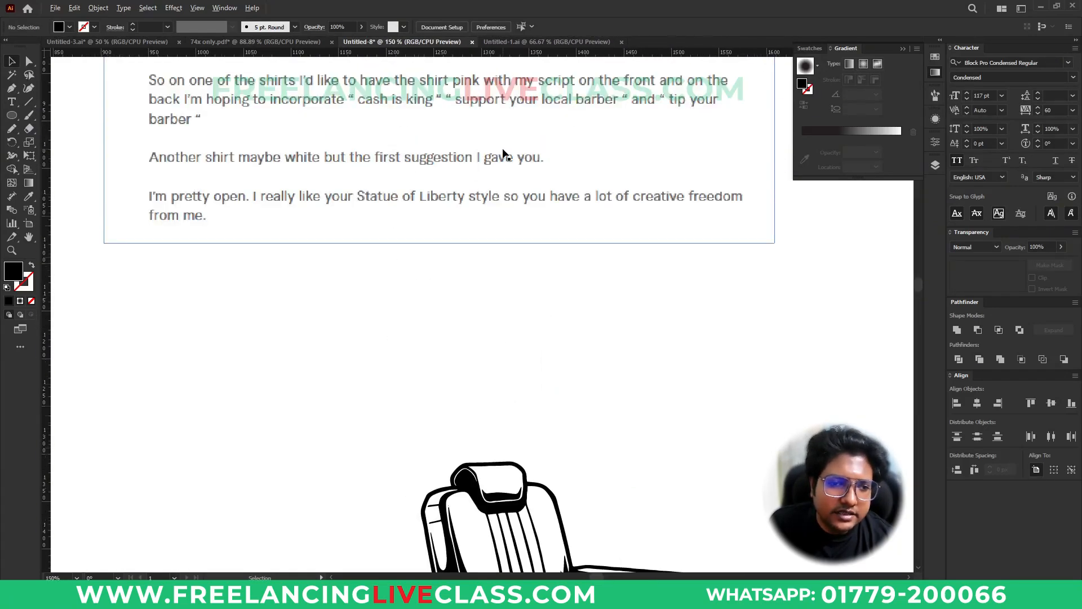
scroll(502, 152, down, 1)
scroll(472, 198, down, 3)
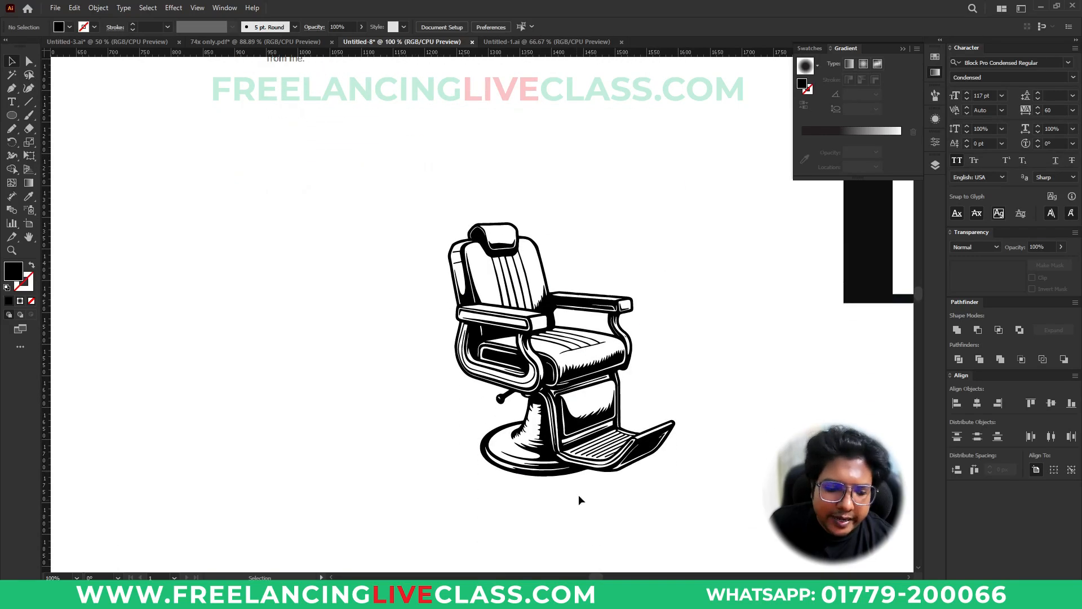
Switch to Glif in the browser and replace "barber chair, vector art" in the image prompt with "some barber tools"
click(597, 597)
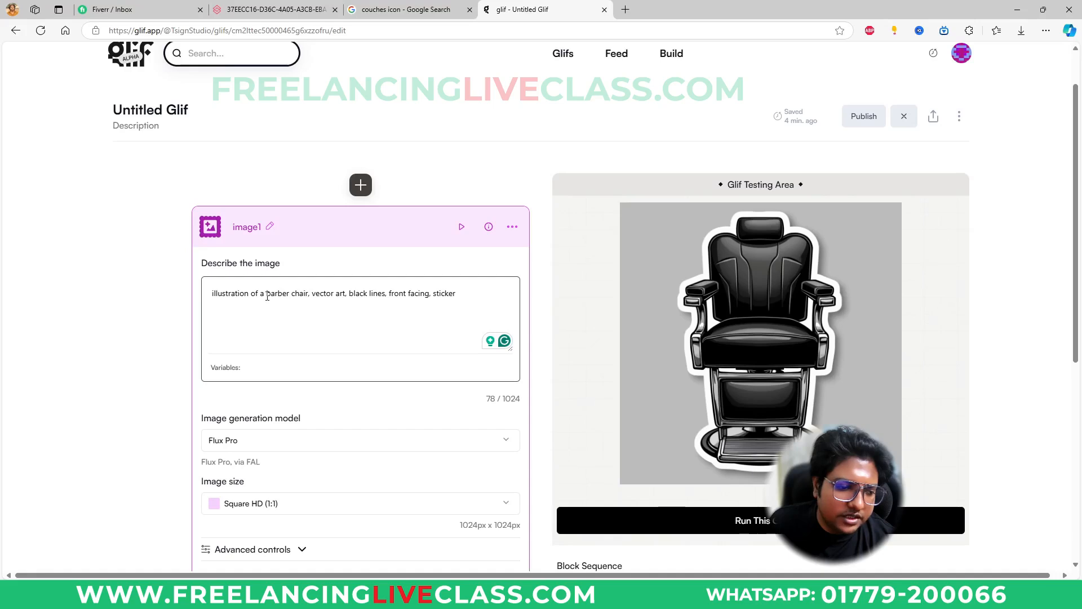
drag(266, 295, 467, 299)
click(474, 299)
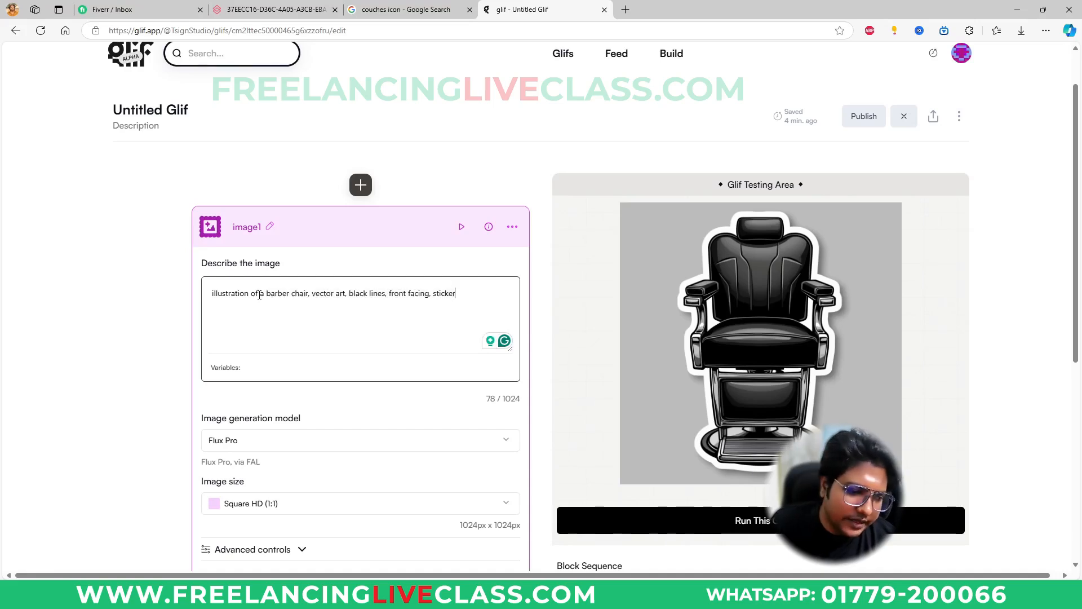
drag(346, 297, 266, 296)
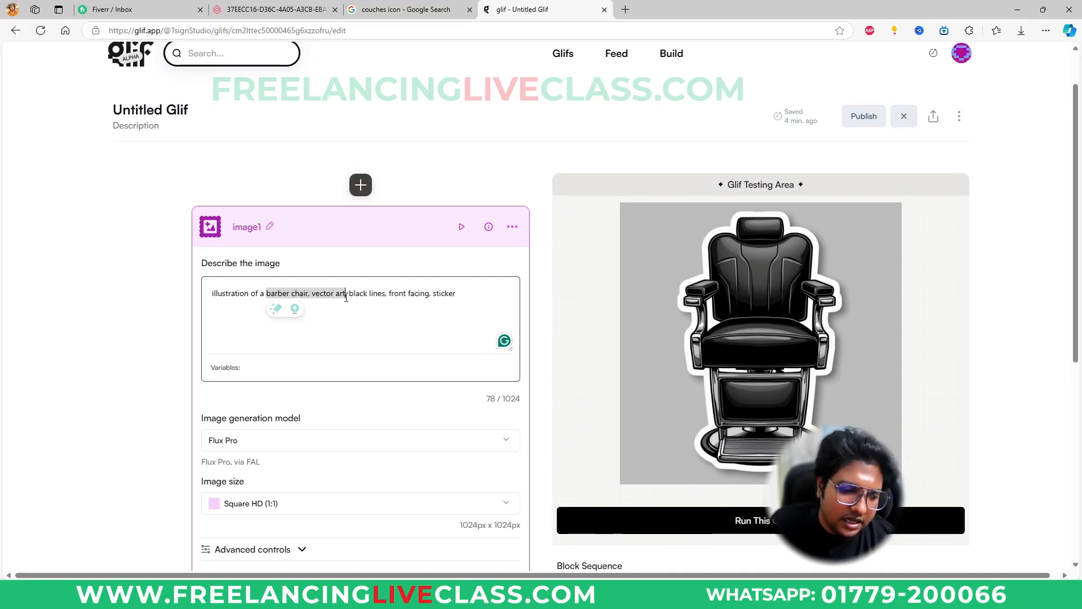
text(some barber t)
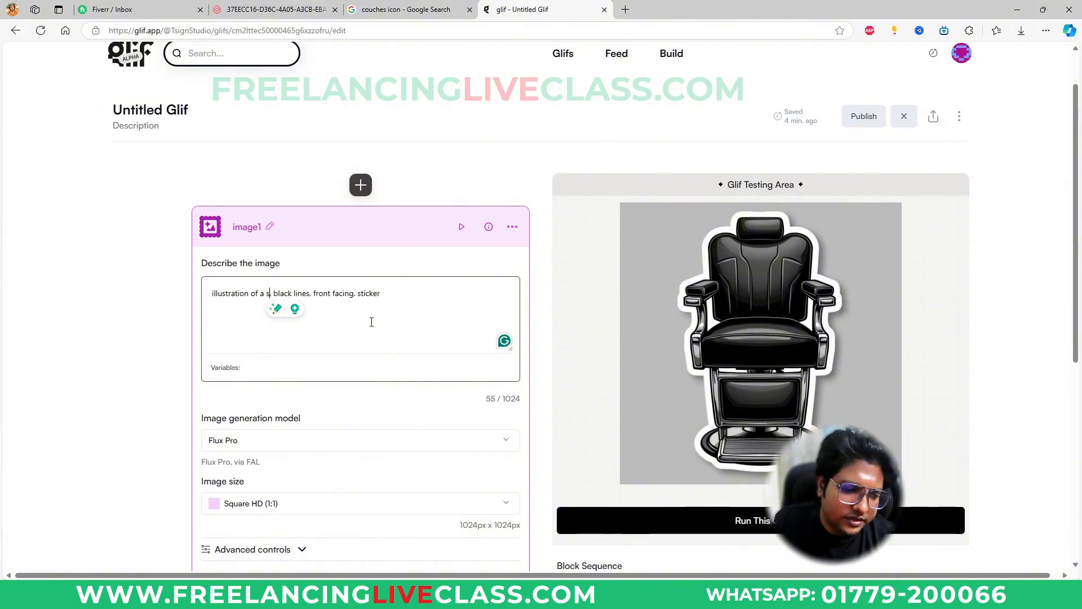
text(ools)
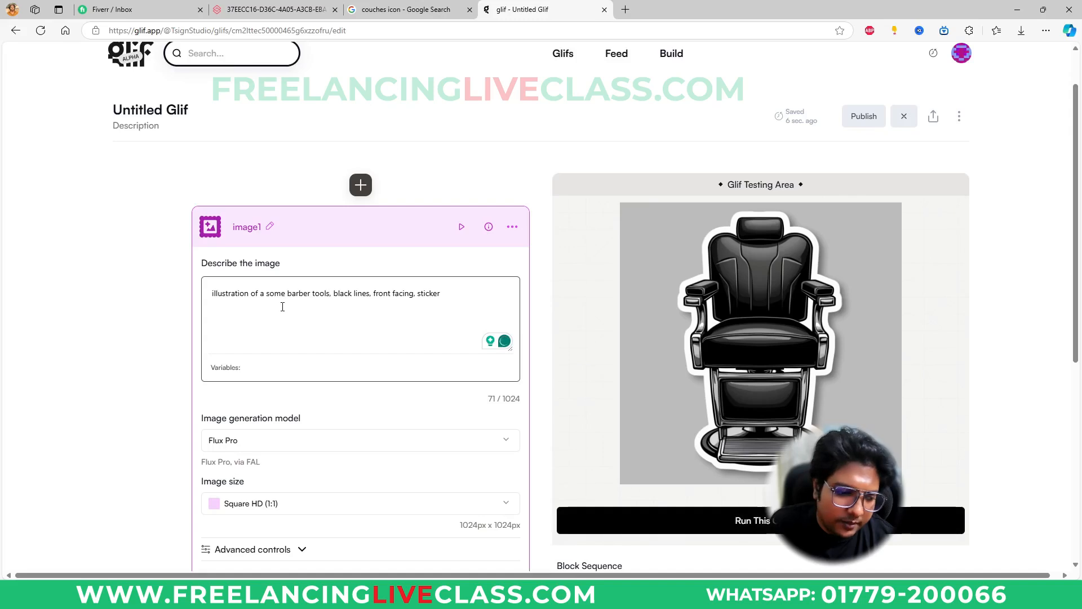
Shorten the prompt to "illustration of barber tools, black lines, front facing, sticker" and generate the image
drag(284, 298, 265, 297)
key(BackSpace)
key(BackSpace)
key(BackSpace)
key(BackSpace)
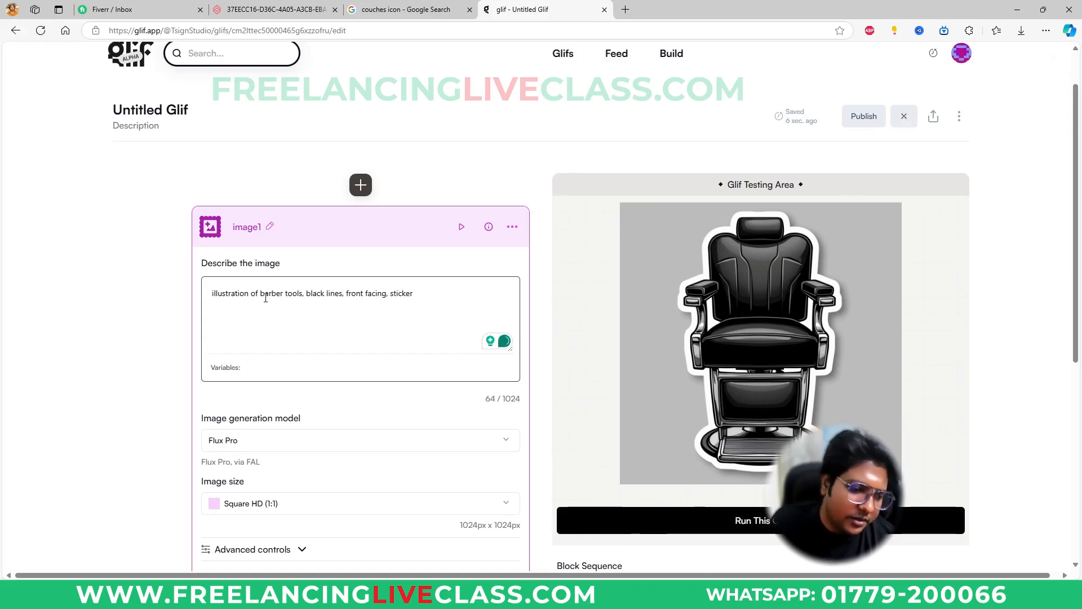
click(725, 529)
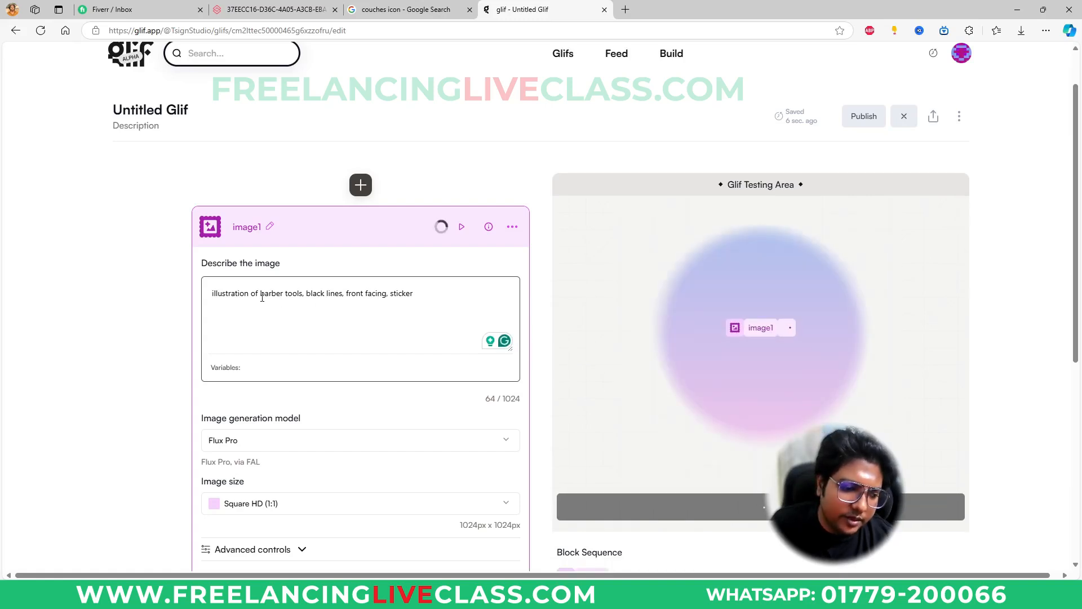
Search Google for the prompt's "barber tools", refine the query to "barber tools vector" and show the image results
drag(272, 297, 303, 297)
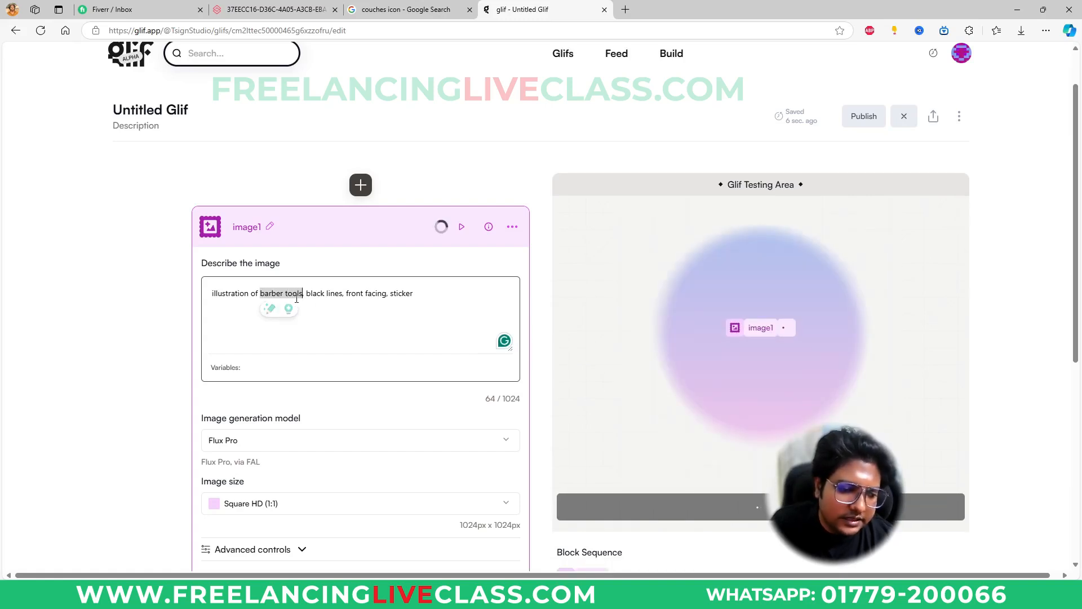
right_click(291, 299)
click(367, 443)
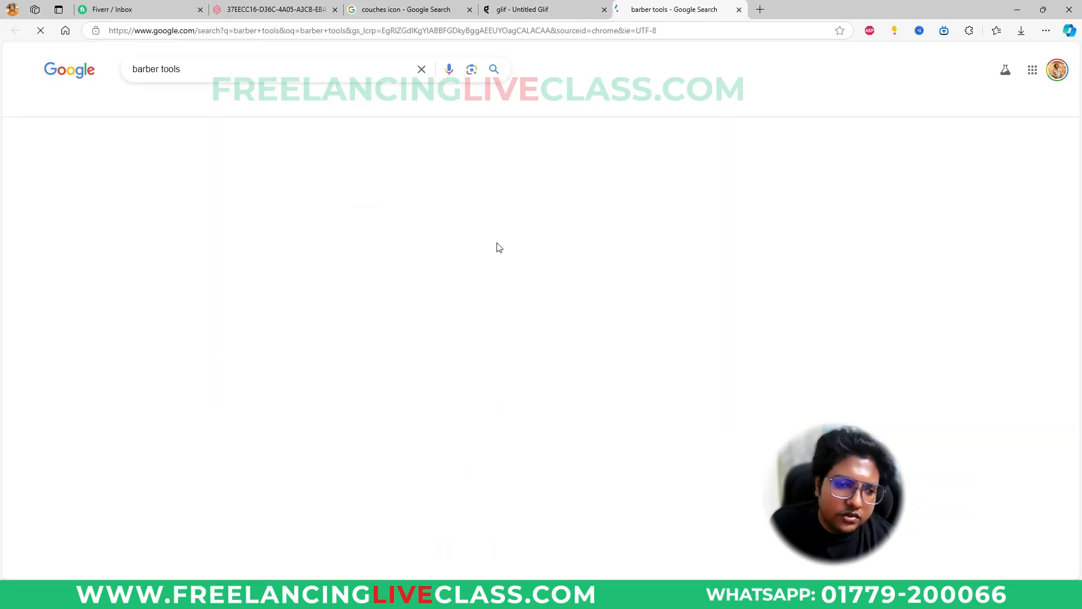
click(227, 75)
text(vector)
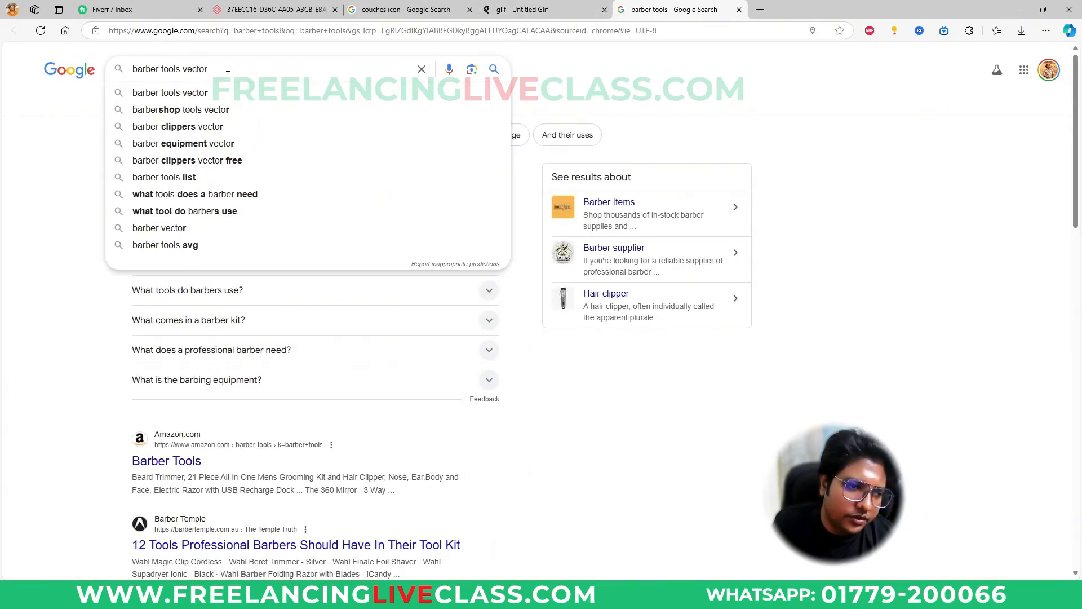
key(Return)
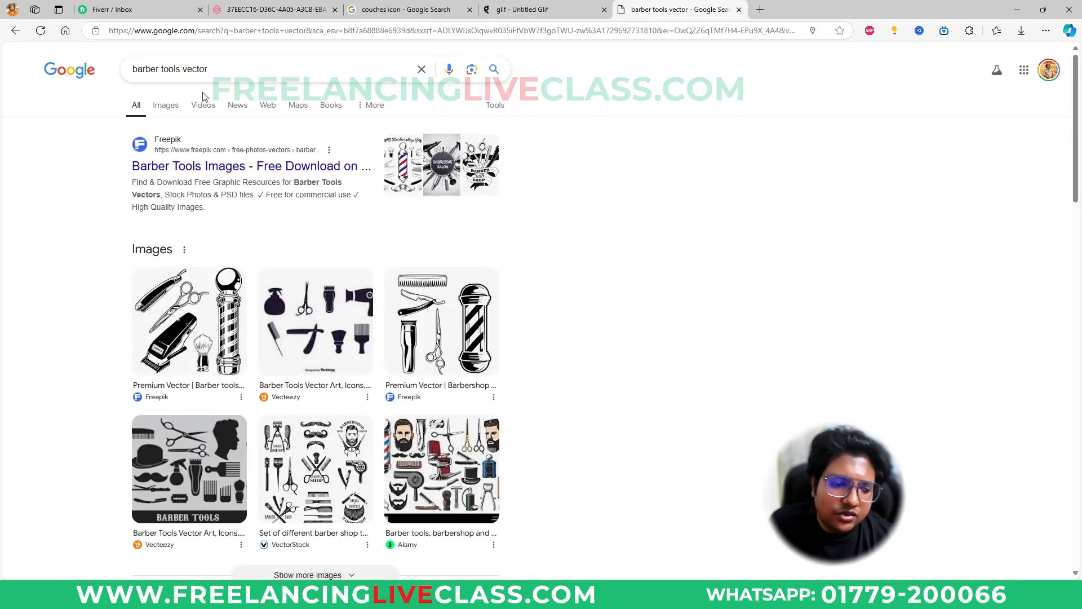
click(166, 105)
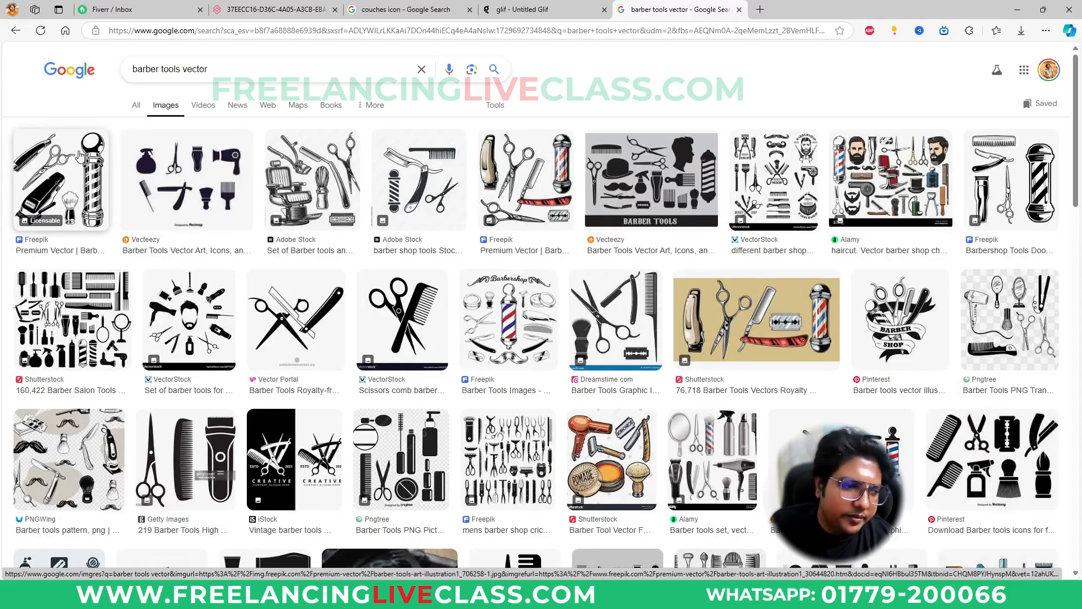
Compare Freepik's first barber tools image with the Glif result, copy the Freepik one and paste it enlarged into the Photoshop document
click(61, 180)
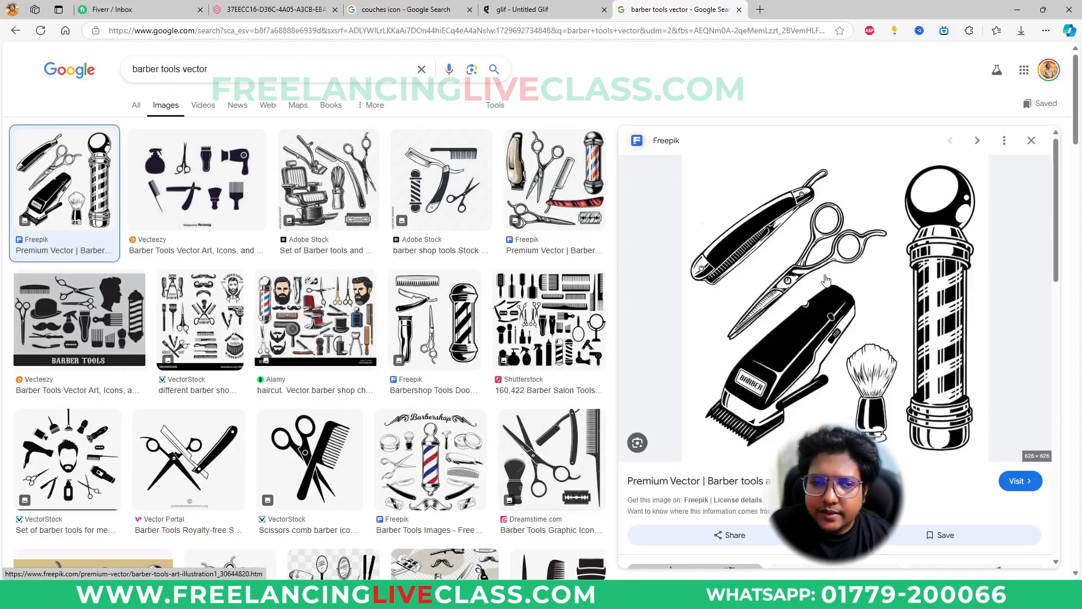
click(550, 10)
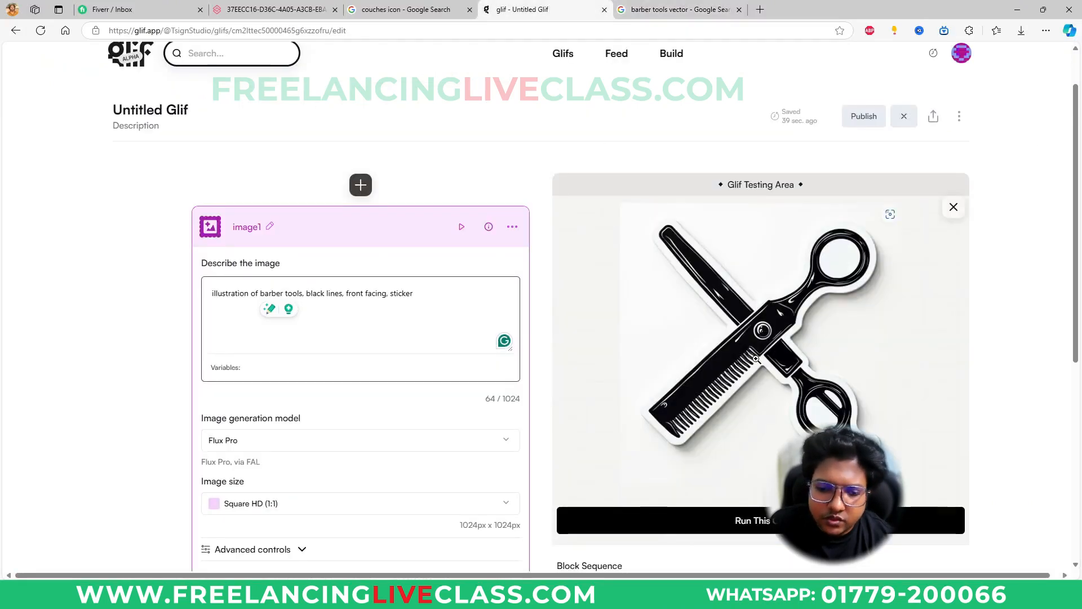
click(665, 6)
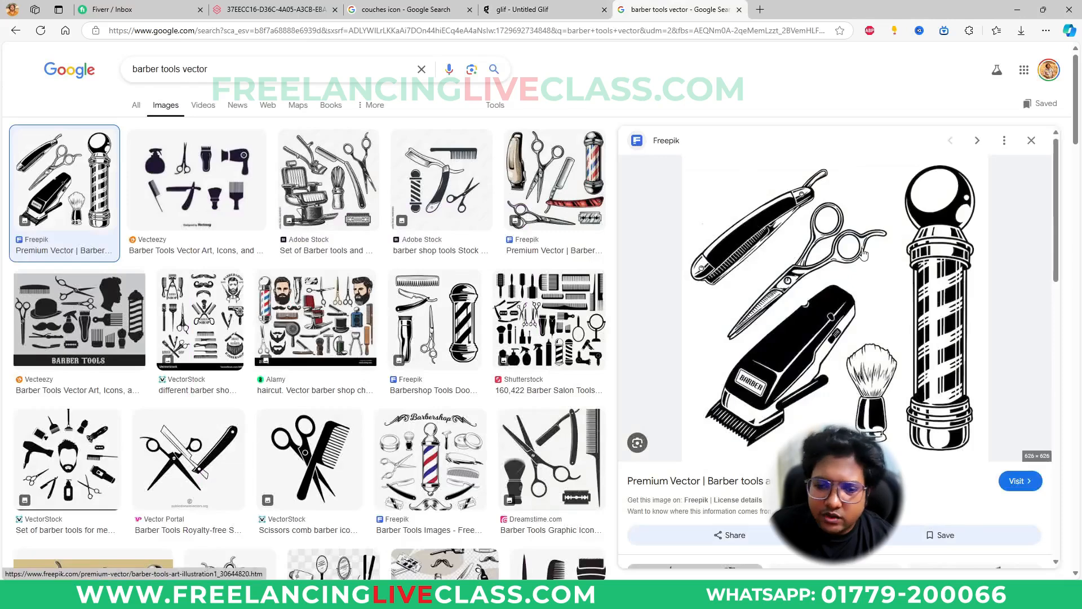
right_click(863, 164)
click(900, 362)
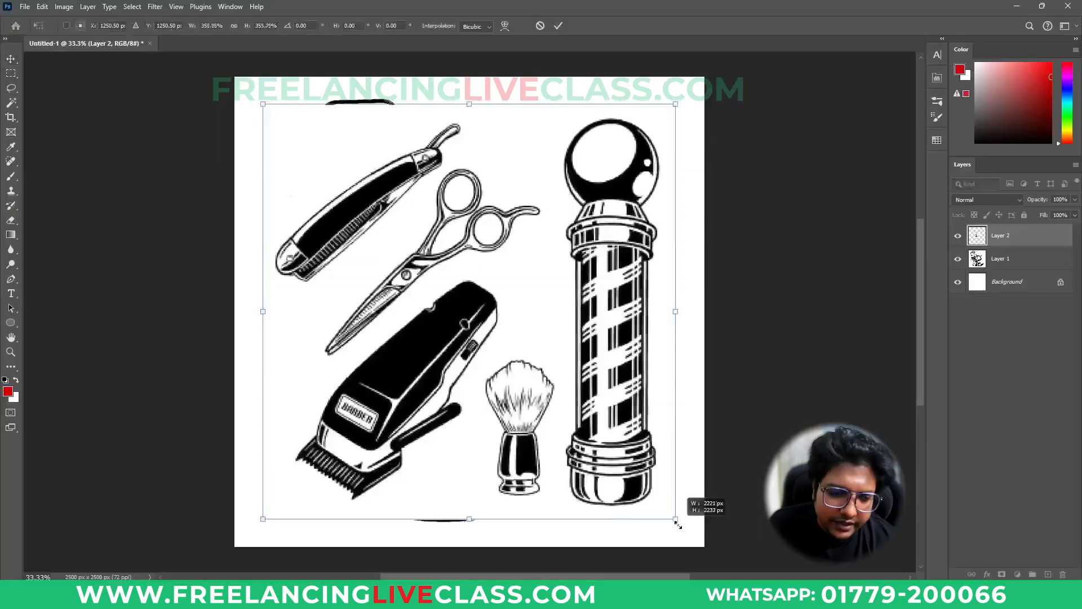
Hide the chair layer and apply Threshold at level 128 to the barber tools layer
click(957, 259)
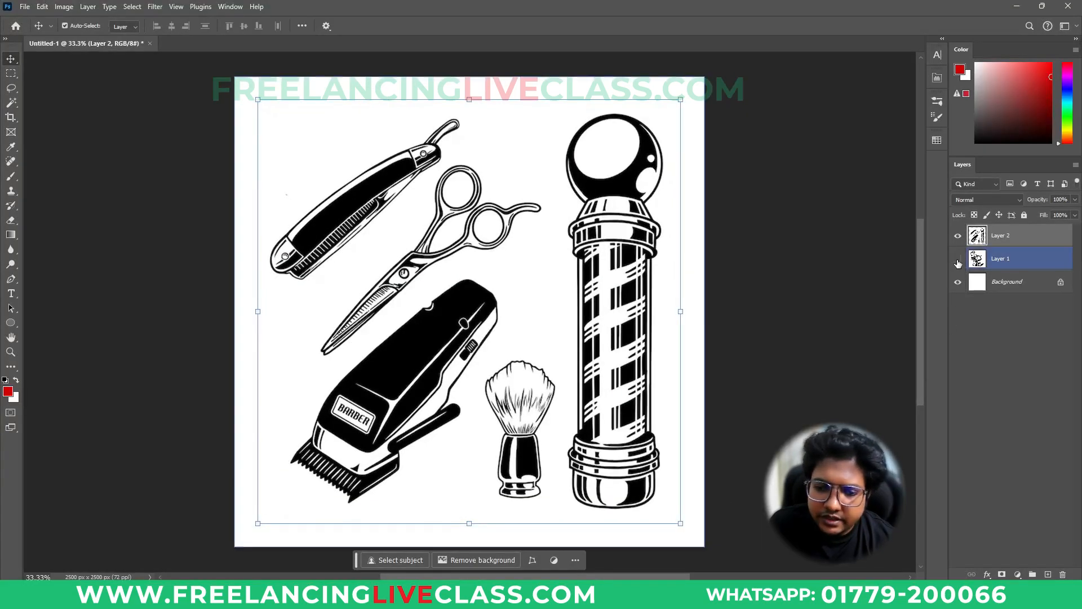
click(77, 9)
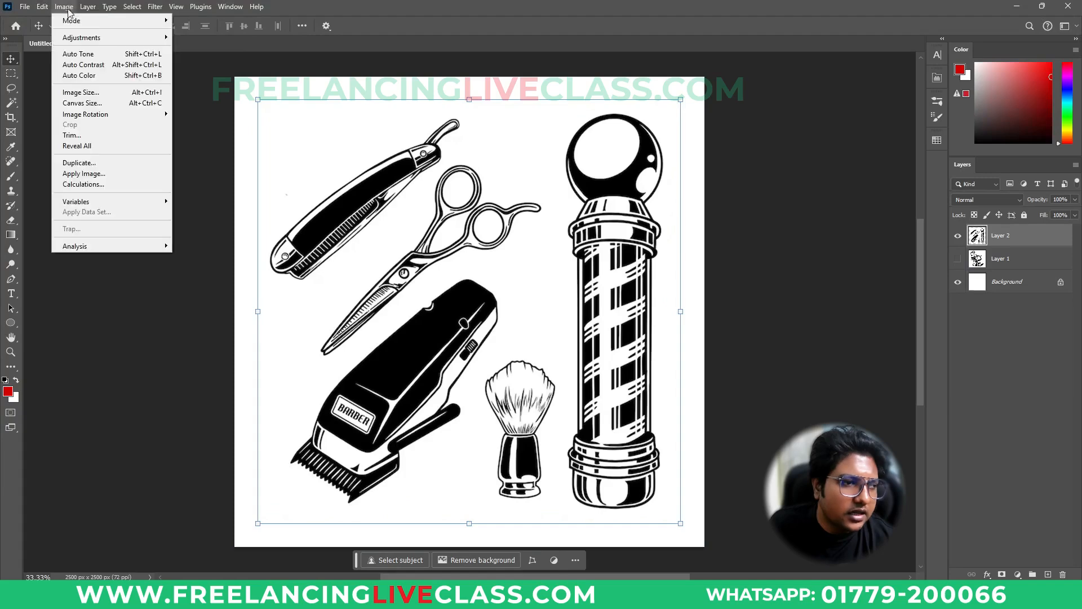
mouse_move(84, 37)
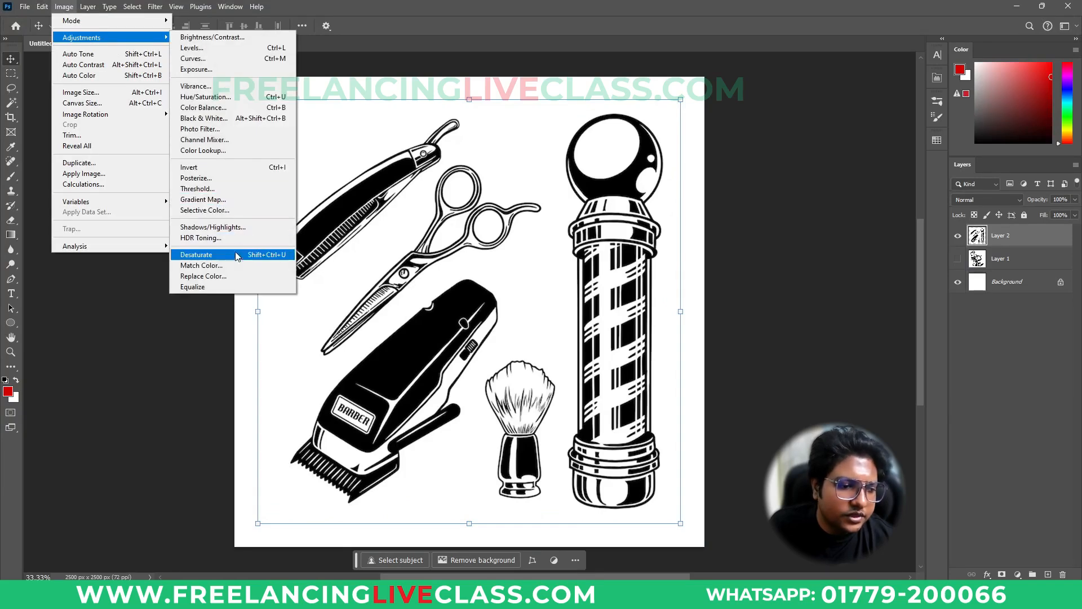
click(200, 188)
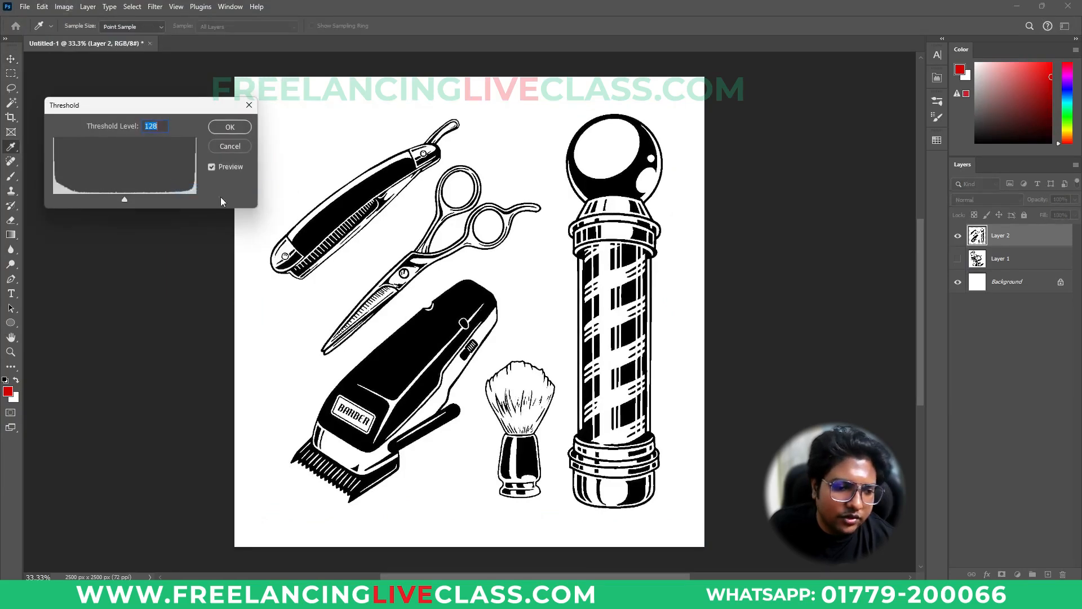
click(230, 127)
Copy the entire black-and-white barber tools image and paste it into the Untitled-8 document in Illustrator
key(v)
key(ctrl+a)
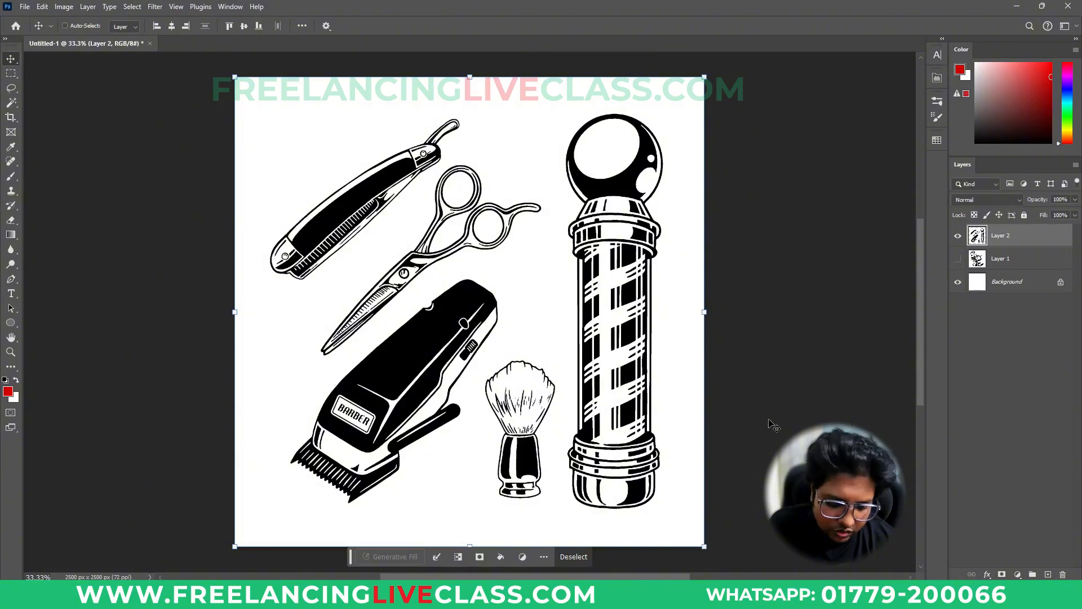
key(alt+Tab)
key(ctrl+v)
key(ctrl+minus)
key(ctrl+minus)
key(ctrl+minus)
key(ctrl+minus)
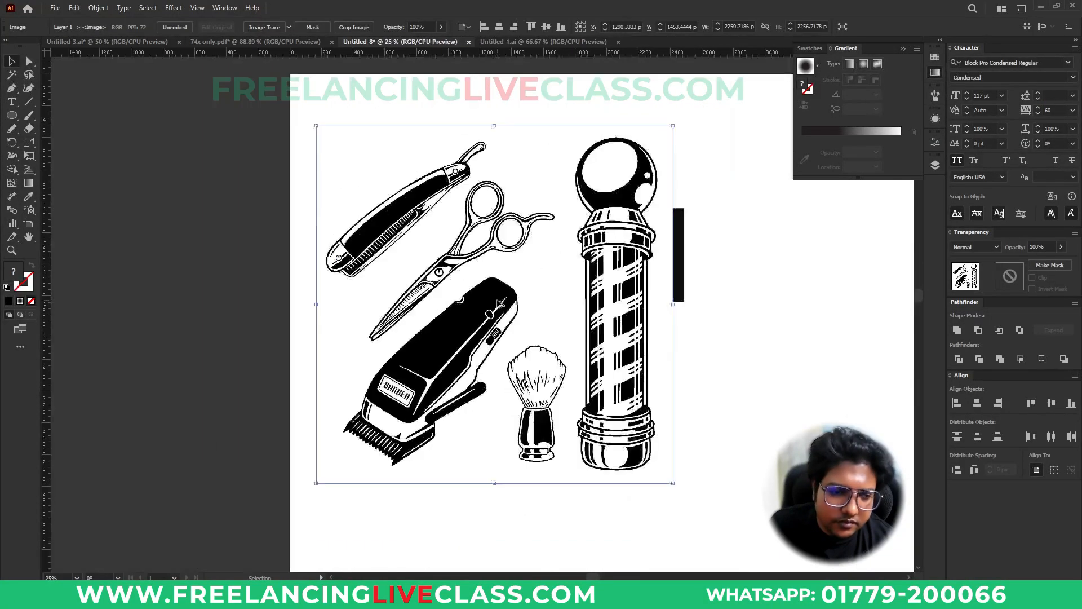
Image Trace the pasted barber tools with the default preset and set the trace to ignore white
click(278, 27)
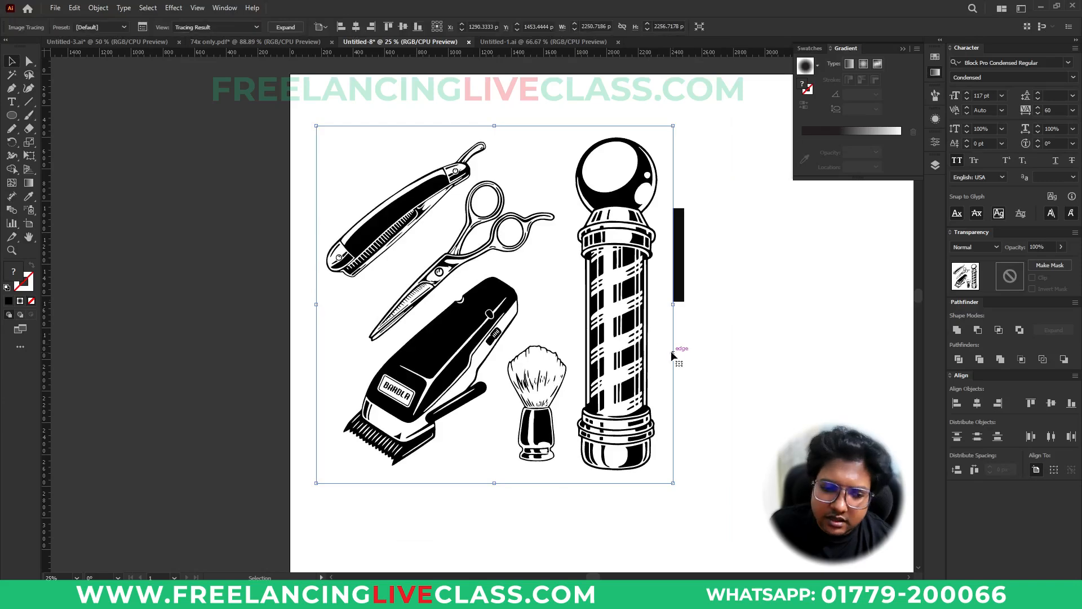
click(142, 27)
click(727, 493)
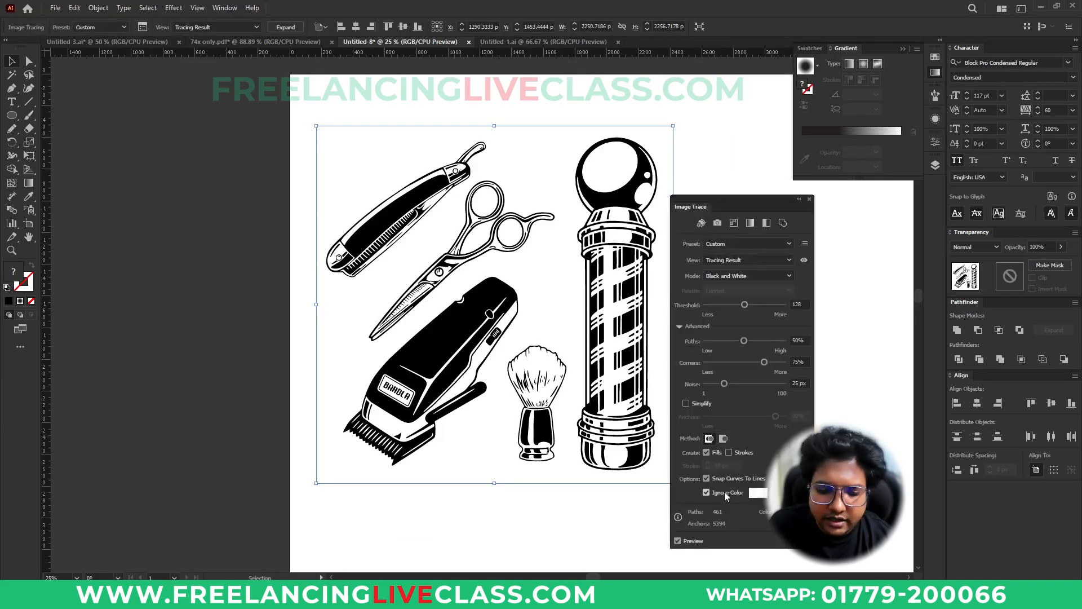
click(809, 199)
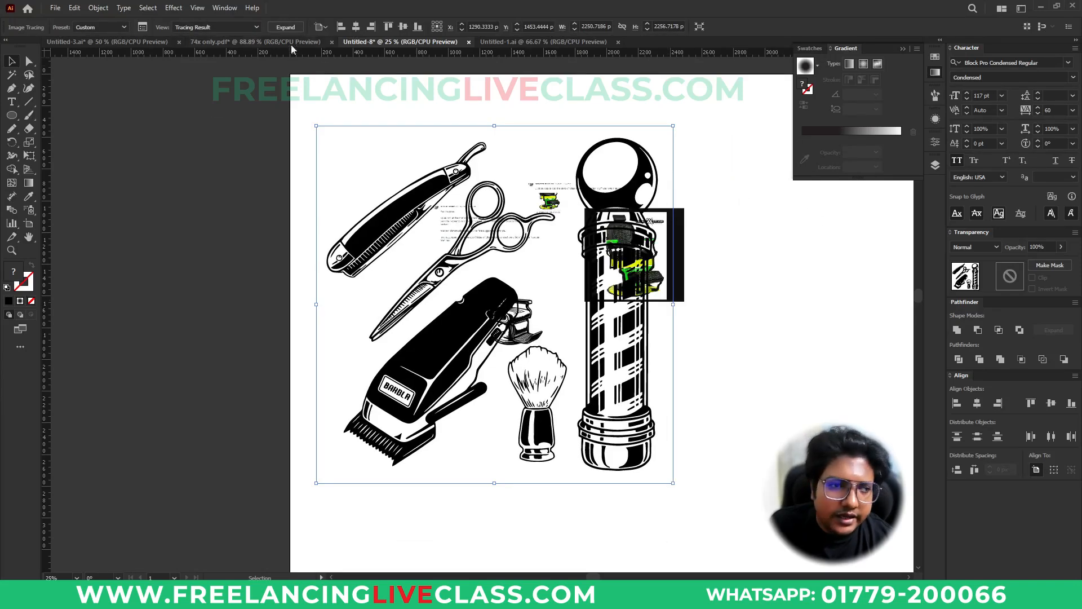
Expand the traced barber tools into vector paths, shrink them and place them below the green chair reference photo
click(280, 27)
mouse_move(658, 305)
mouse_down()
mouse_move(529, 307)
mouse_move(731, 399)
mouse_up()
click(783, 428)
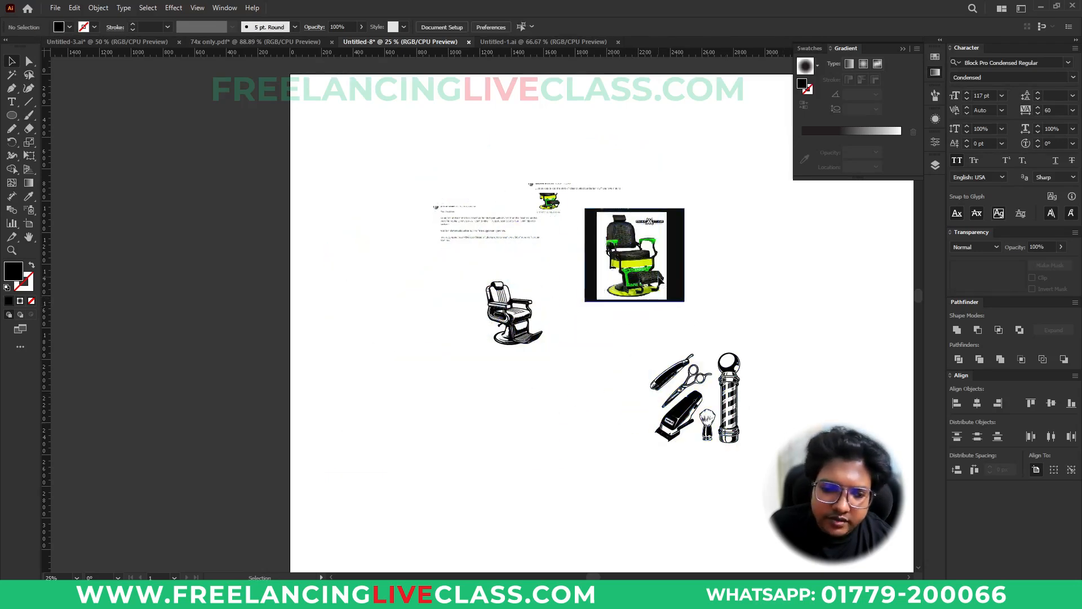
Move the client's reference images up out of the way and place the barber tools beside the vector chair, hiding the gradient settings
drag(603, 243, 694, 228)
drag(585, 193, 585, 154)
drag(727, 242, 711, 166)
drag(744, 407, 681, 293)
click(587, 411)
scroll(605, 305, up, 3)
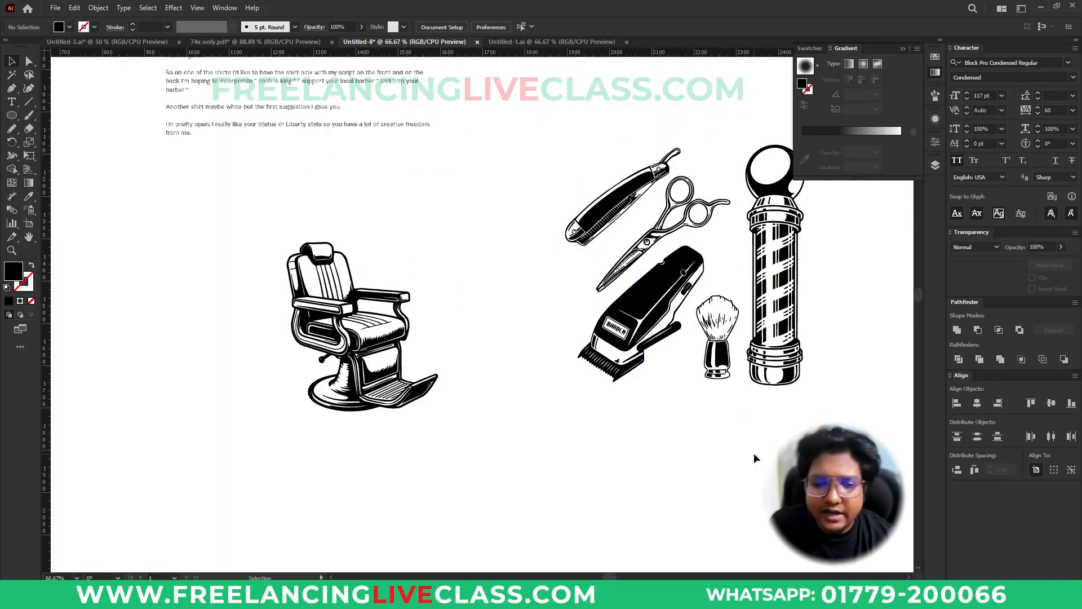
click(935, 72)
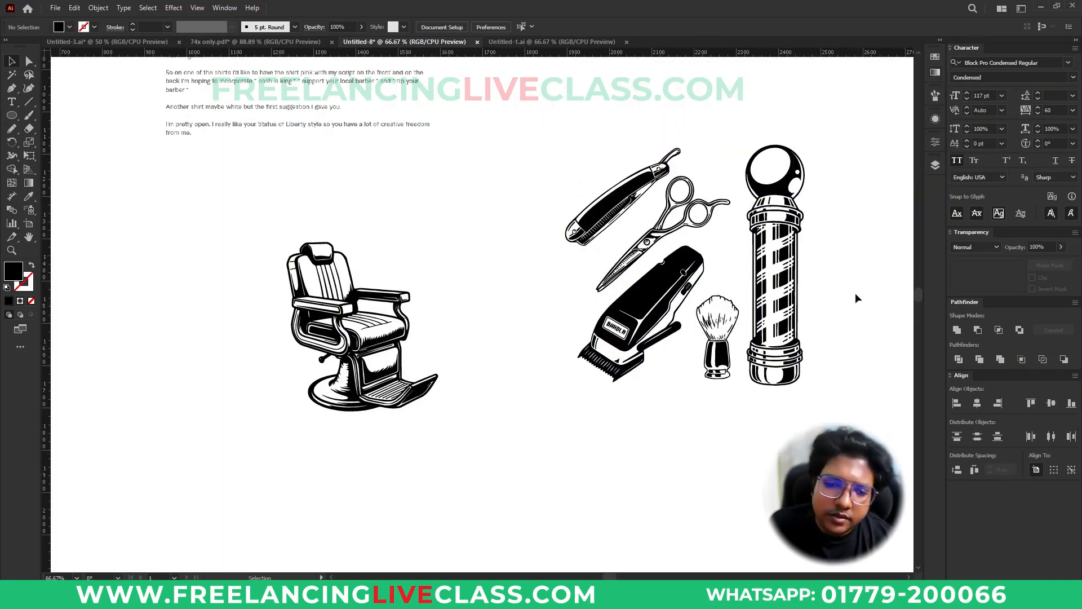
key(space)
drag(575, 440, 606, 441)
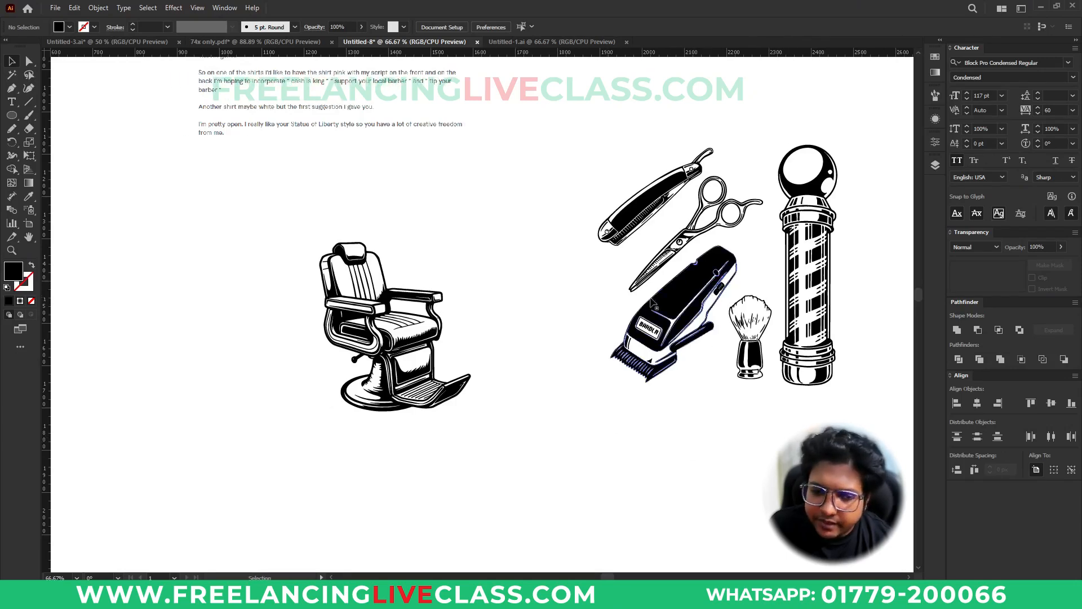
drag(555, 124, 858, 437)
click(433, 466)
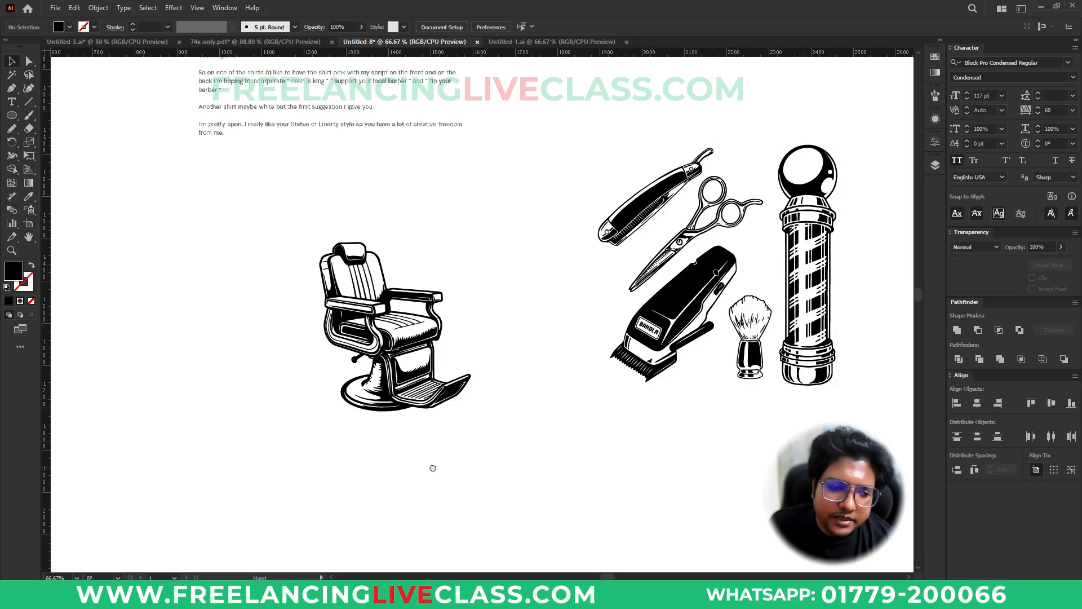
drag(432, 466, 473, 464)
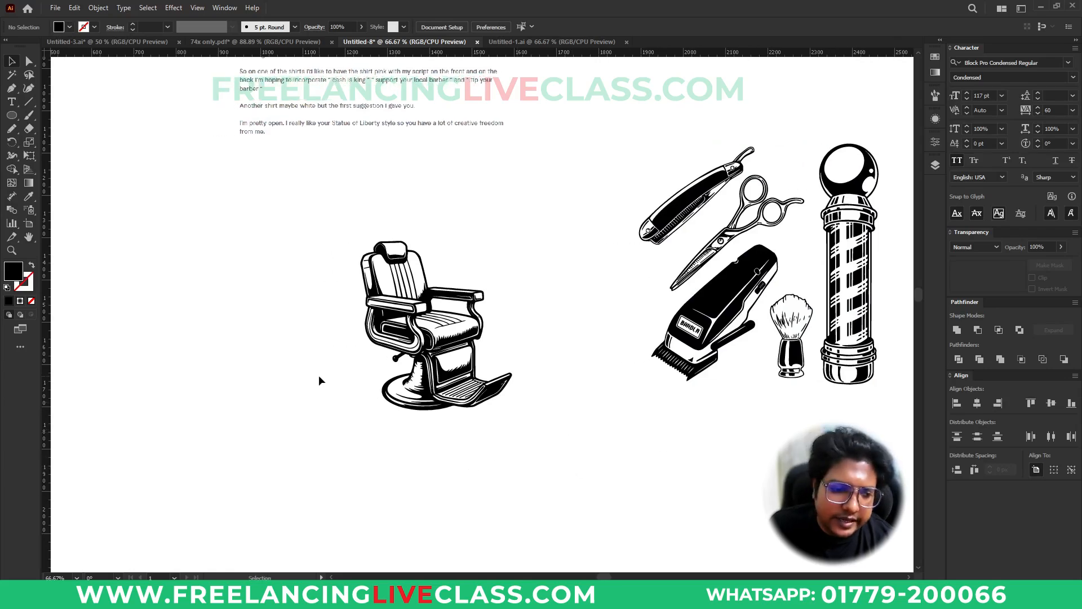
scroll(319, 374, up, 1)
click(497, 366)
scroll(510, 334, up, 1)
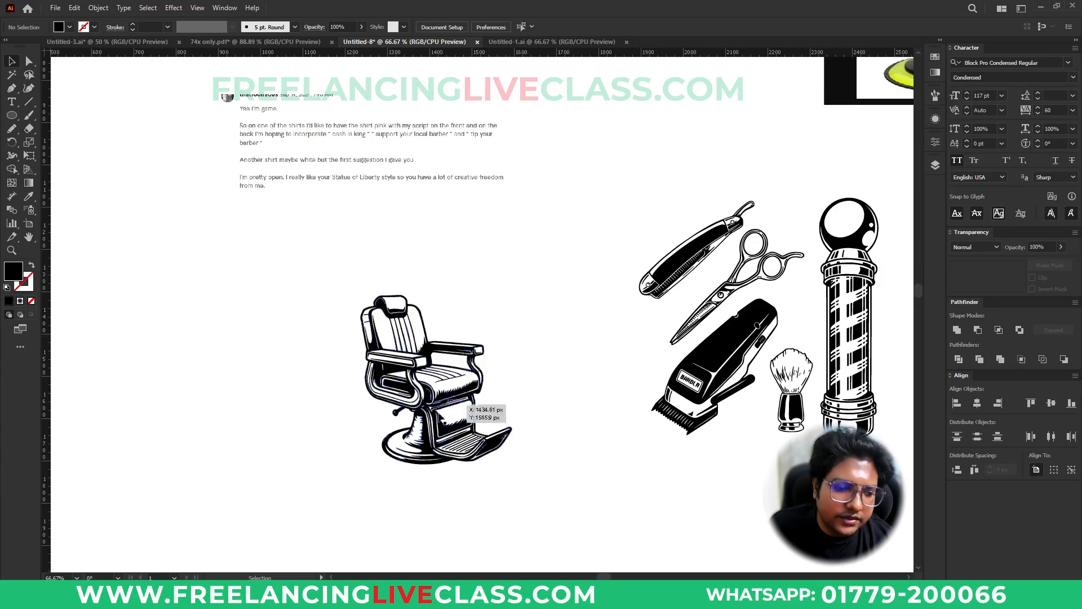
scroll(411, 355, up, 1)
scroll(621, 430, down, 2)
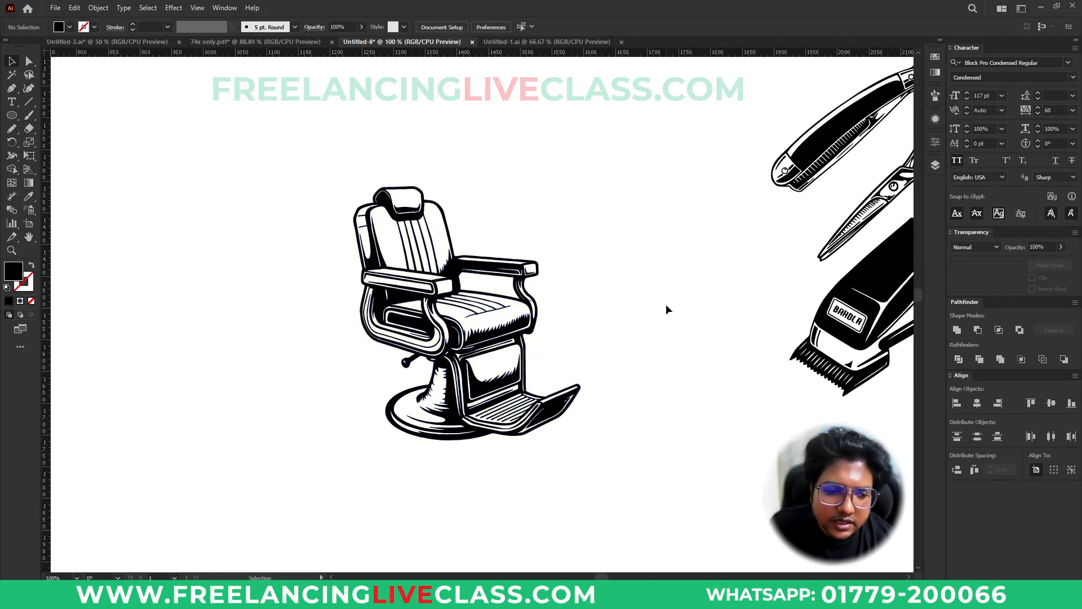
Draw a solid black triangle about 311 × 270 px with the Polygon tool and place it between the barber chair and the tools
click(11, 115)
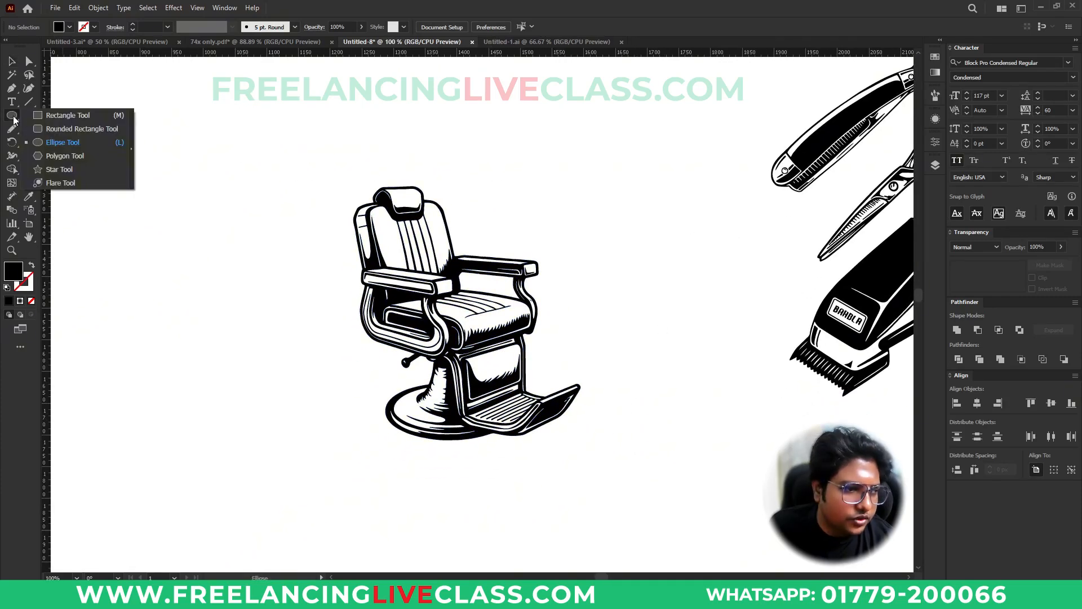
click(71, 159)
drag(588, 214, 692, 261)
key(Down)
key(Down)
key(Down)
key(Up)
key(Up)
key(Up)
key(Up)
key(Up)
key(Up)
key(Down)
key(Down)
key(Down)
key(Down)
key(Down)
key(Down)
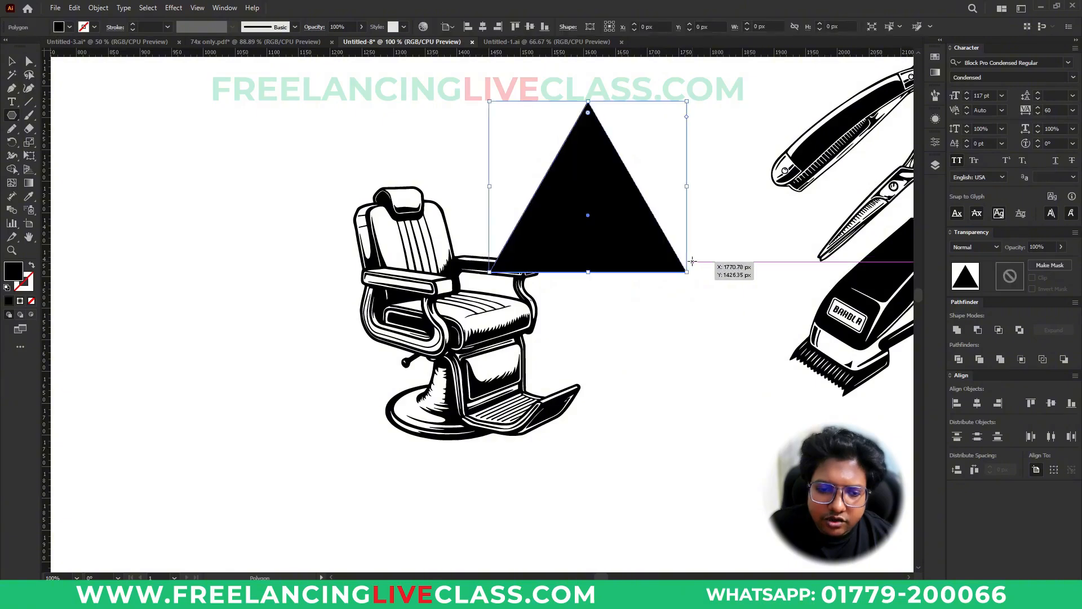
key(v)
drag(623, 217, 686, 299)
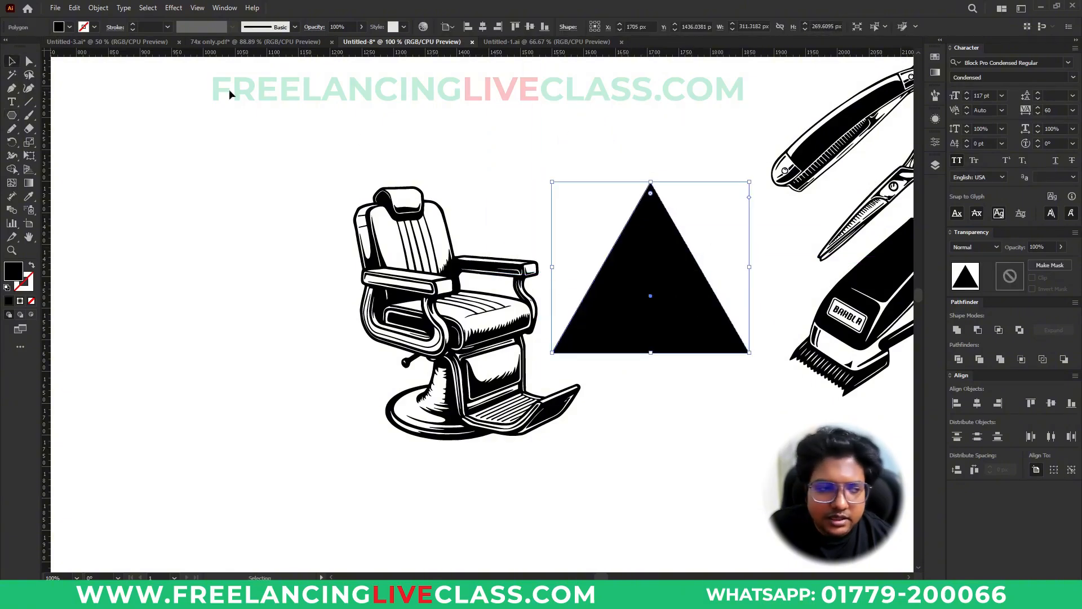
Convert the triangle to an unfilled black outline with a 10 pt stroke and rotate it over the chair with one tip facing left
key(shift+x)
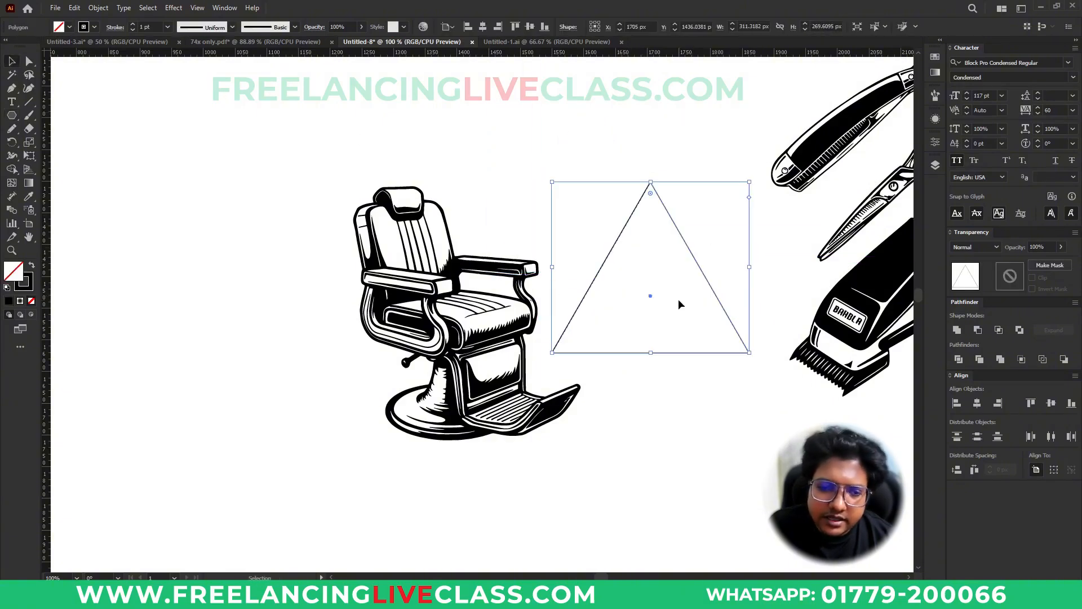
text(10)
key(Return)
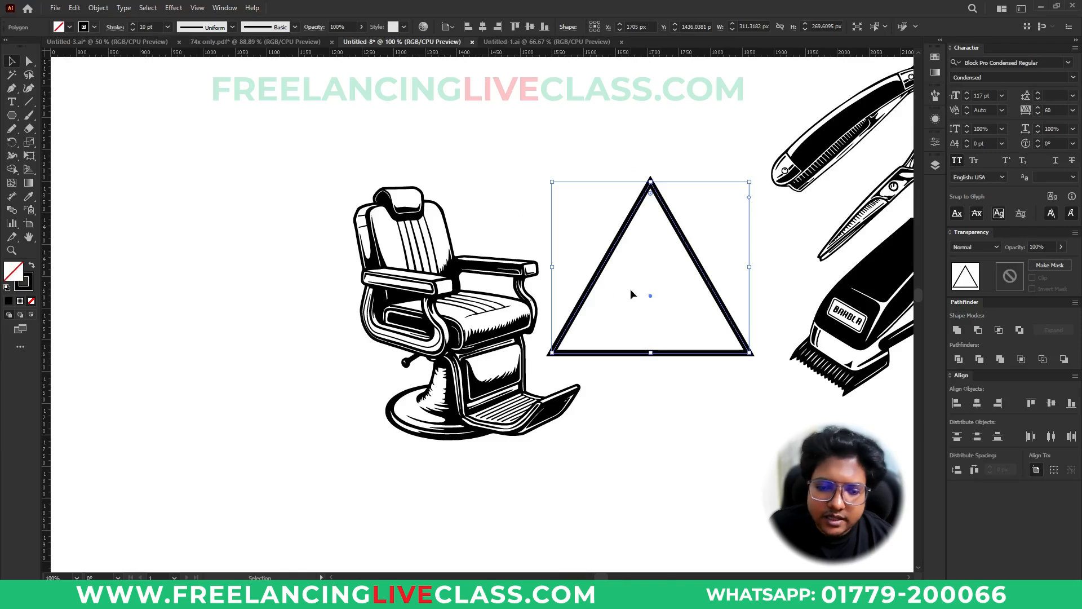
drag(755, 266, 471, 336)
click(626, 337)
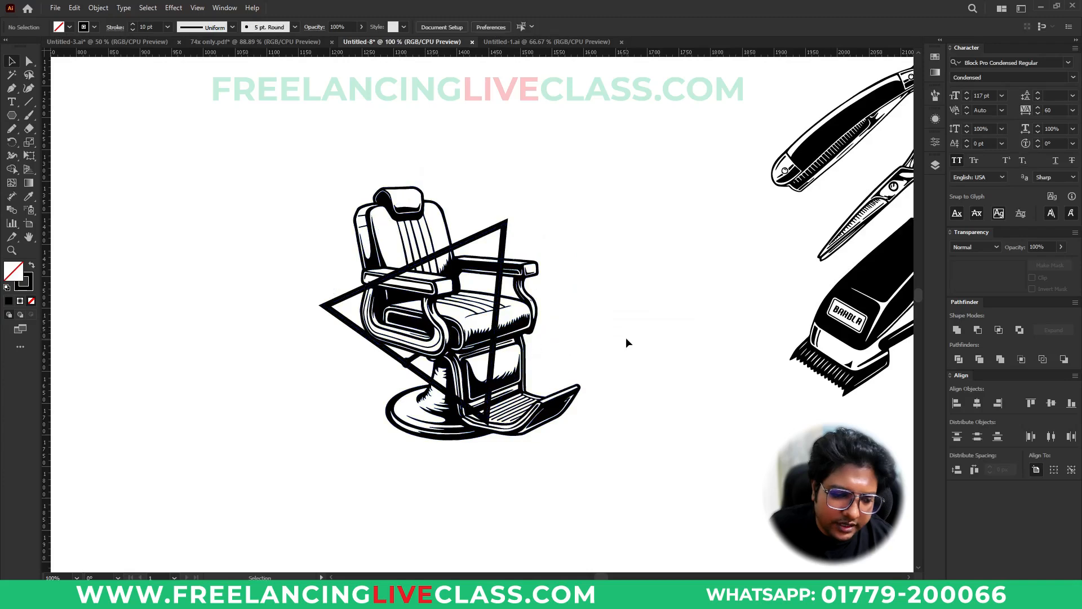
Change the triangle outline's stroke colour to dark red and send the triangle behind the barber chair
click(505, 232)
click(94, 29)
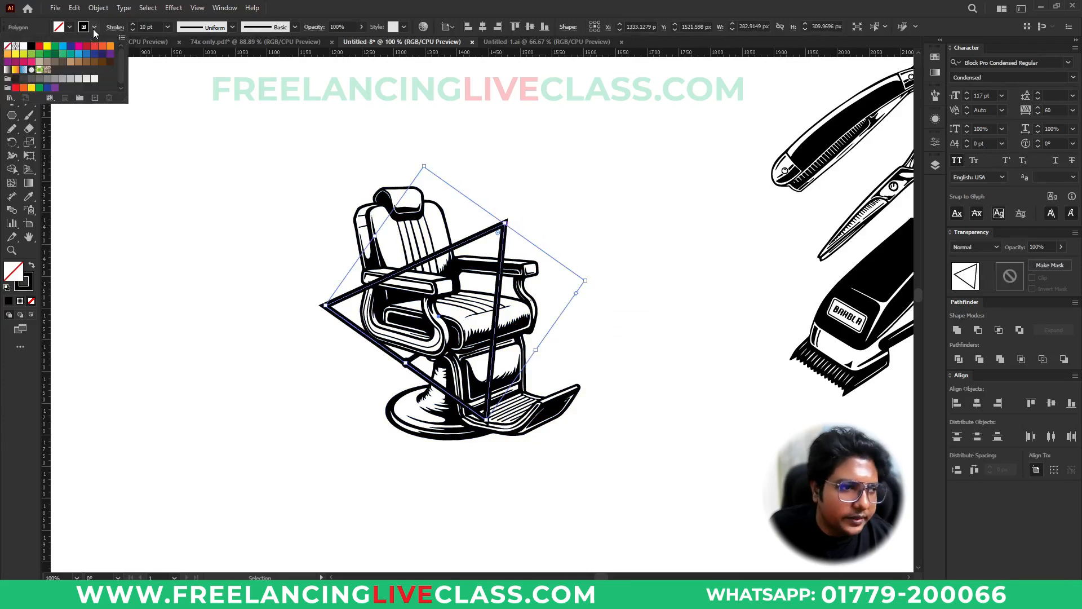
click(87, 47)
right_click(491, 287)
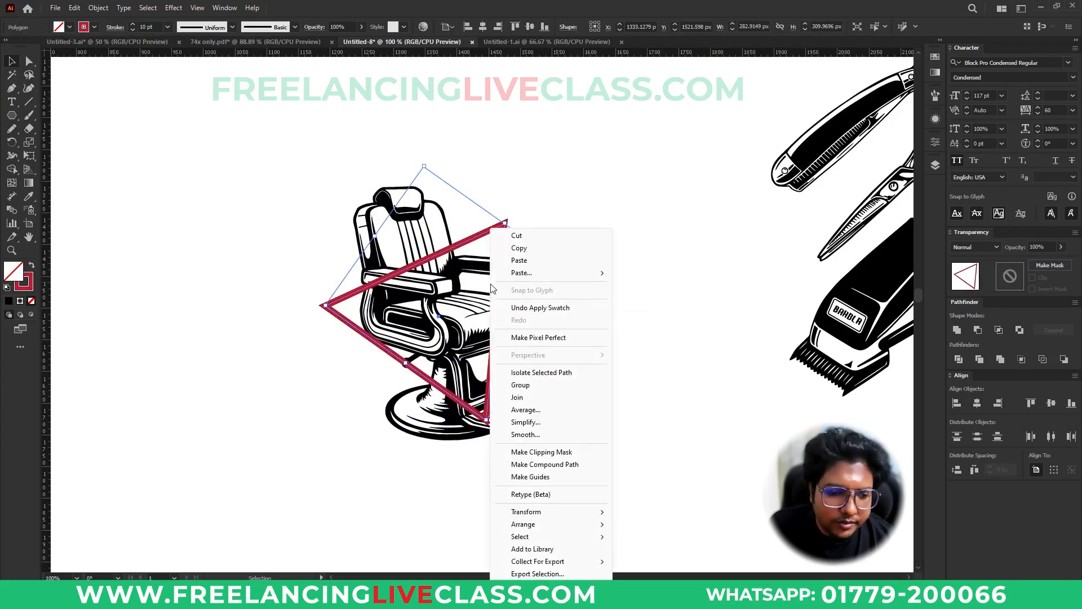
mouse_move(558, 524)
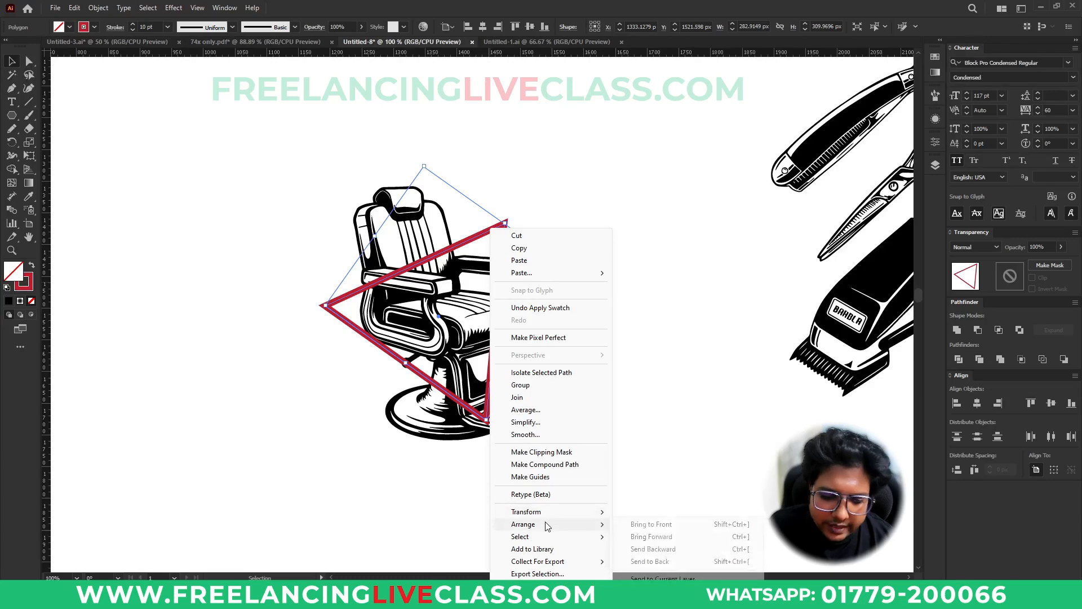
click(650, 562)
click(638, 454)
Enlarge the red triangle slightly to about 323 × 354 px, keeping it behind the chair
key(ctrl+equal)
key(ctrl+equal)
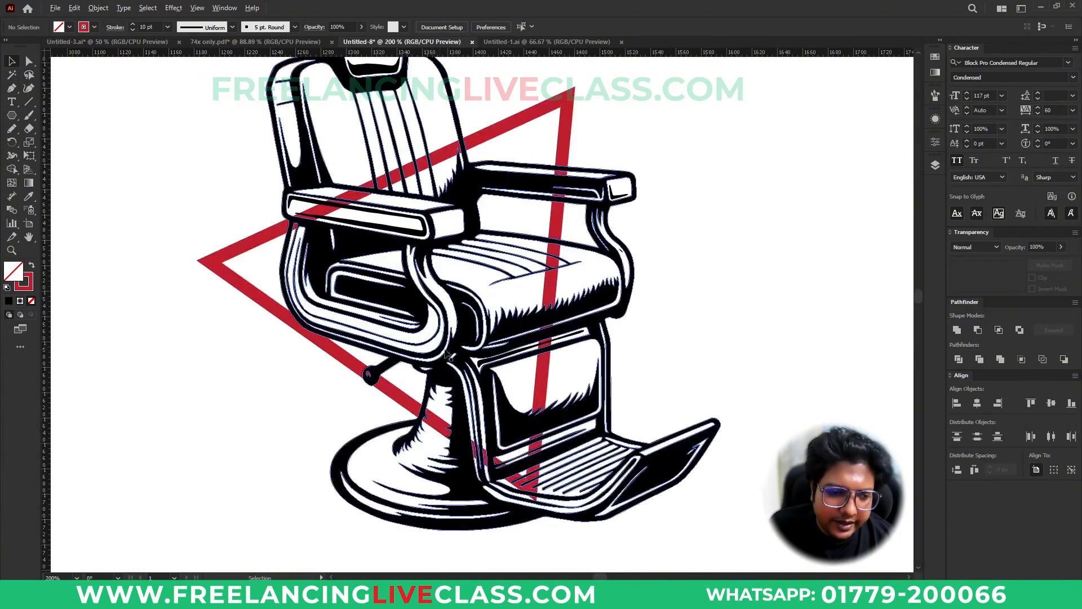
click(562, 143)
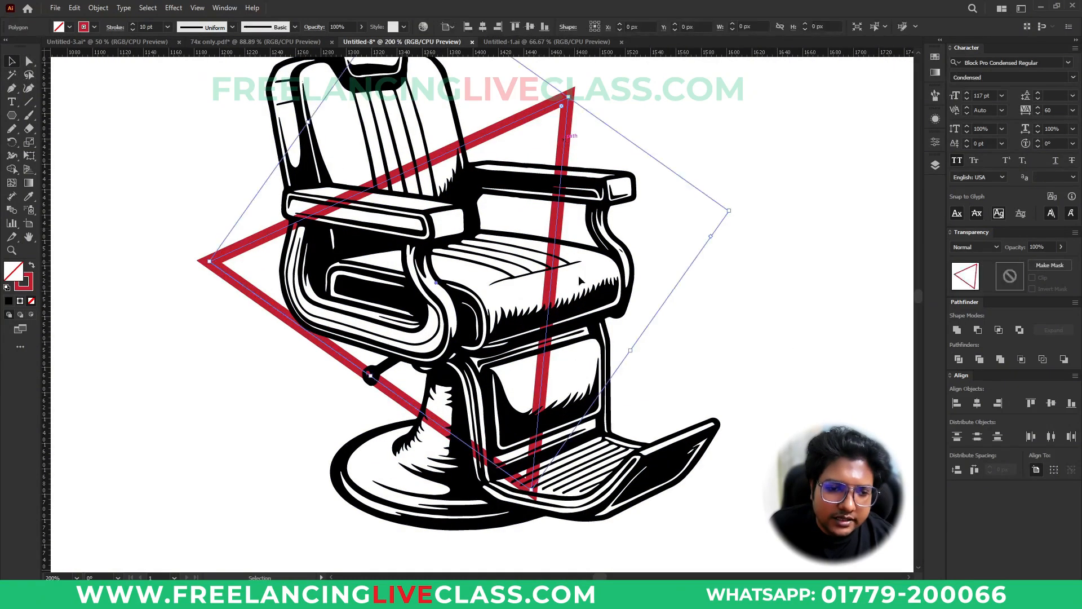
drag(728, 212, 768, 213)
key(ctrl+minus)
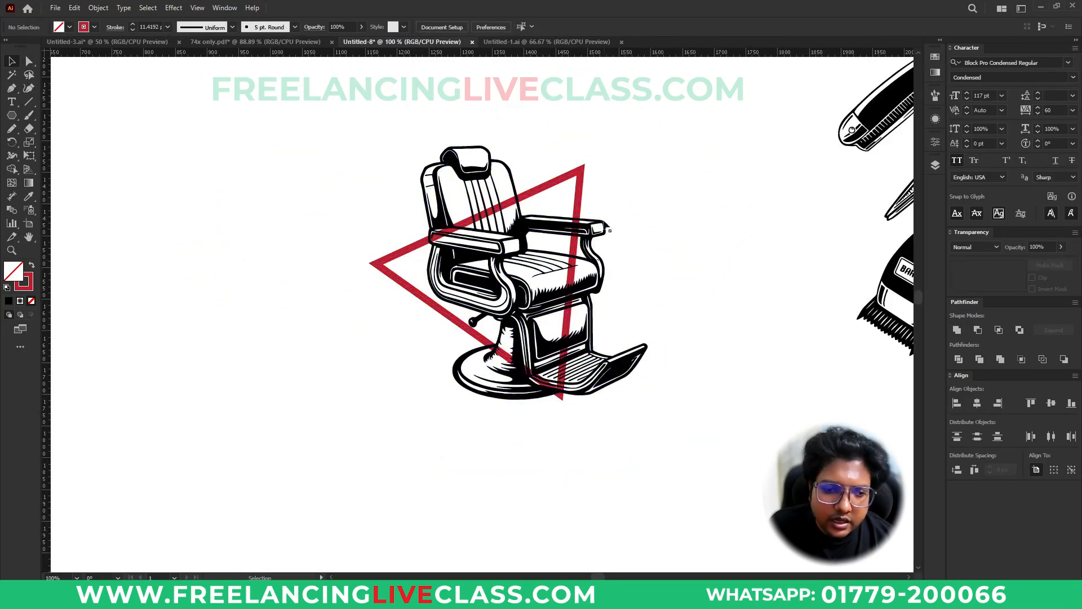
drag(579, 203, 579, 201)
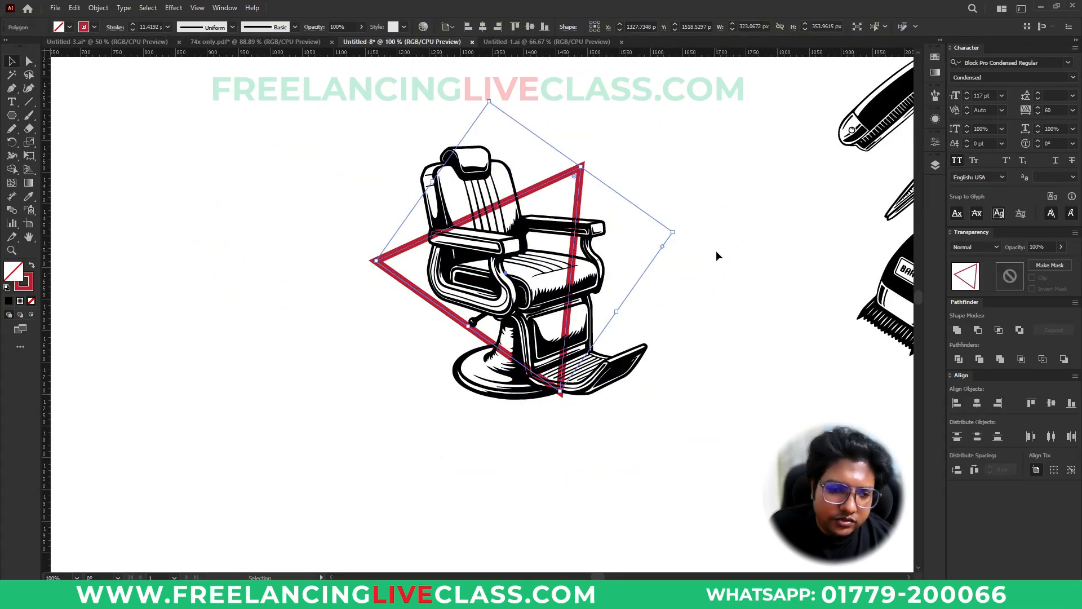
Nudge the red triangle a little to the left to adjust its position around the chair
drag(578, 194, 578, 194)
key(shift+Down)
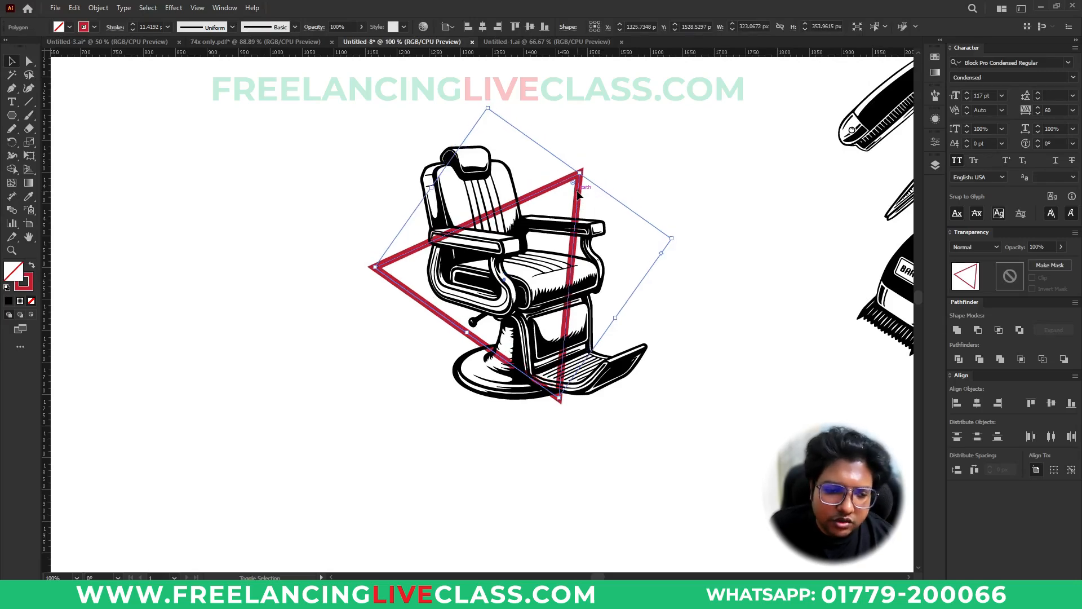
key(shift+Down)
key(shift+Up)
key(shift+Up)
key(shift+Left)
key(shift+Up)
key(shift+Down)
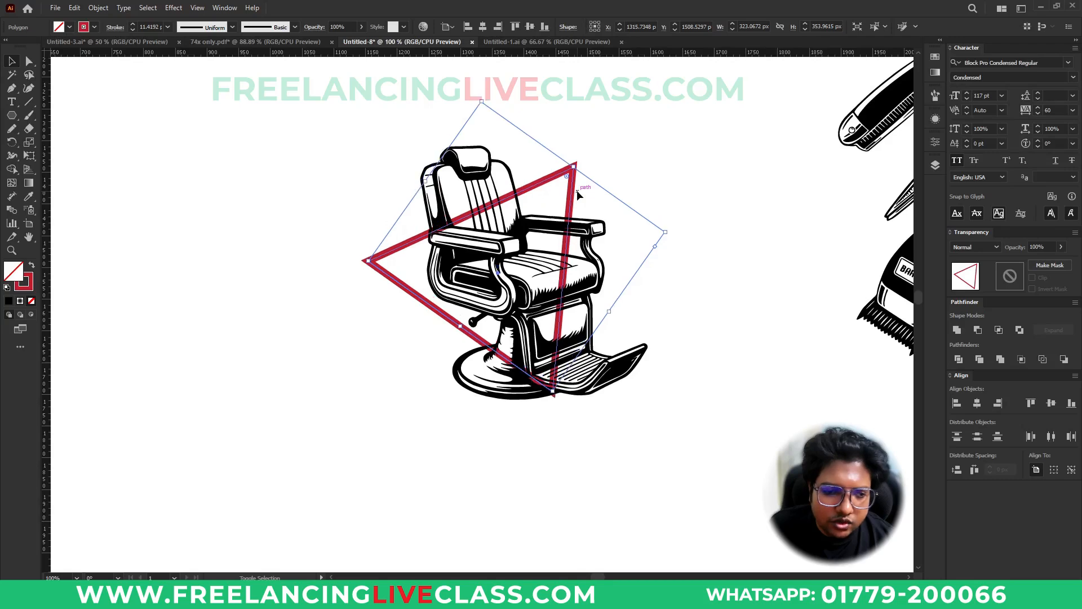
Place vertical guides at the left edge of the chair's backrest and at the tip of its footrest
click(608, 212)
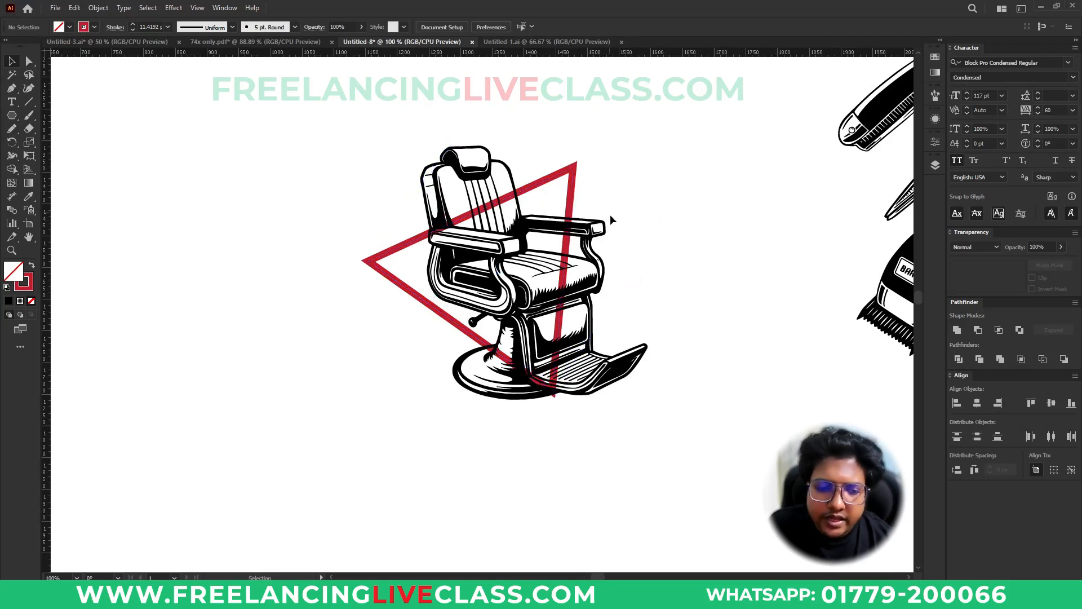
drag(663, 55, 421, 412)
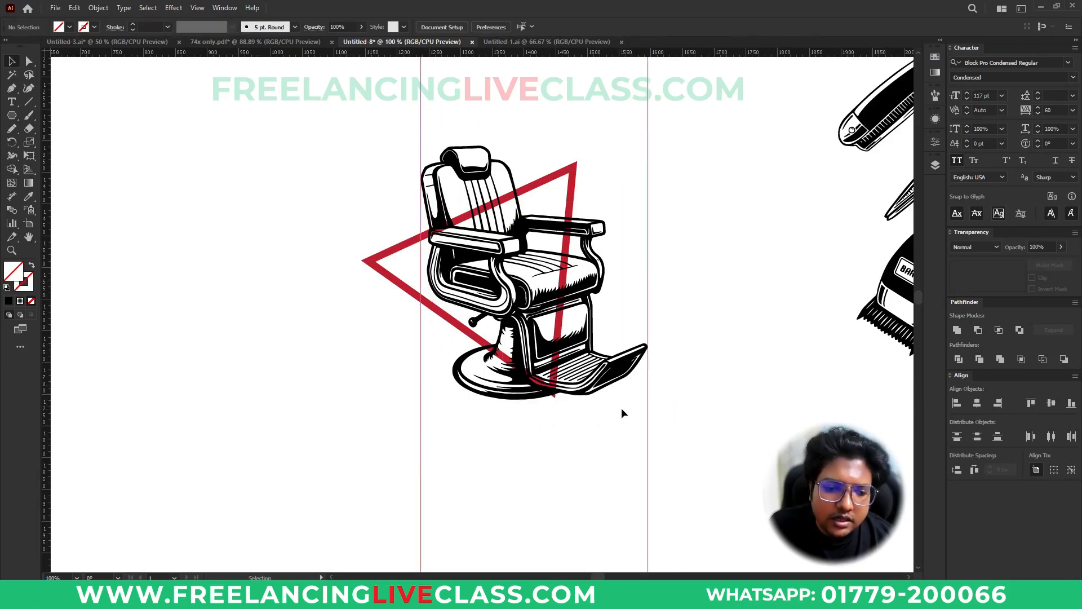
click(574, 191)
key(Delete)
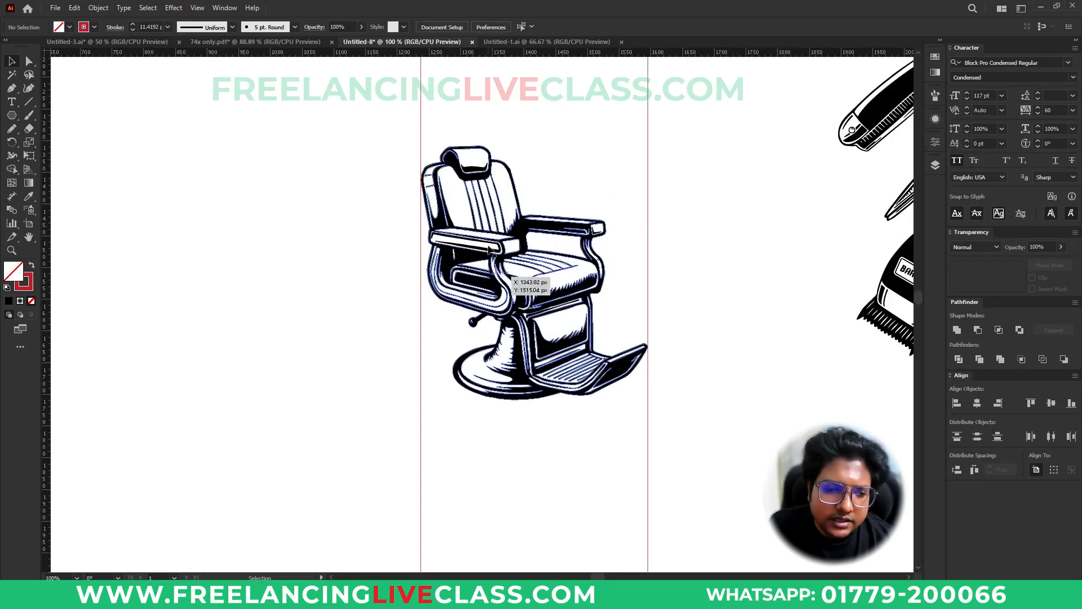
key(a)
key(ctrl+v)
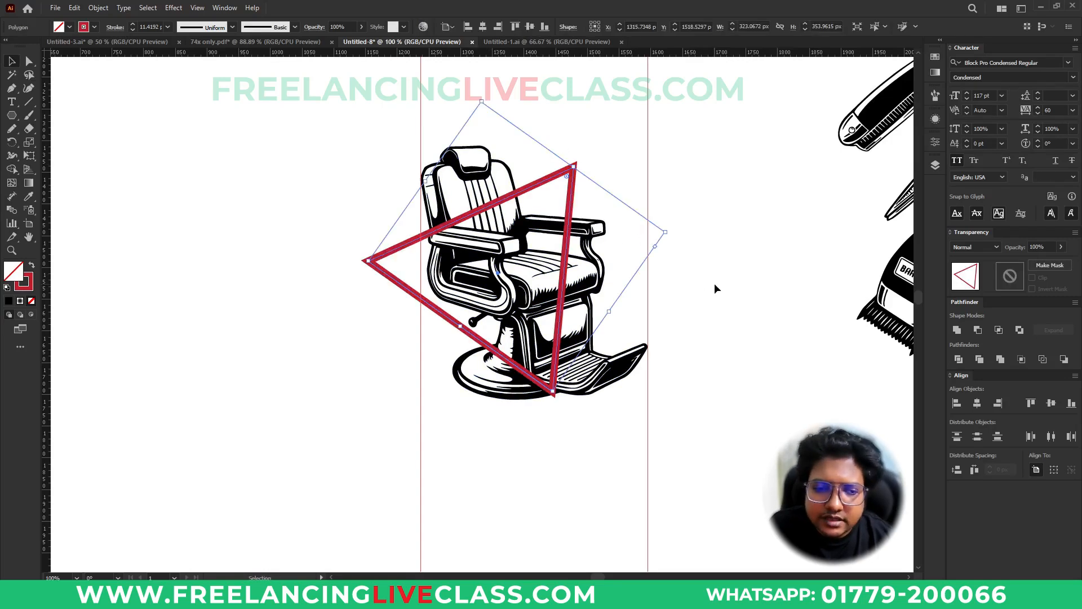
Move the left vertical guide outward near the triangle's left tip and nudge the triangle right until that tip meets the guide
click(416, 405)
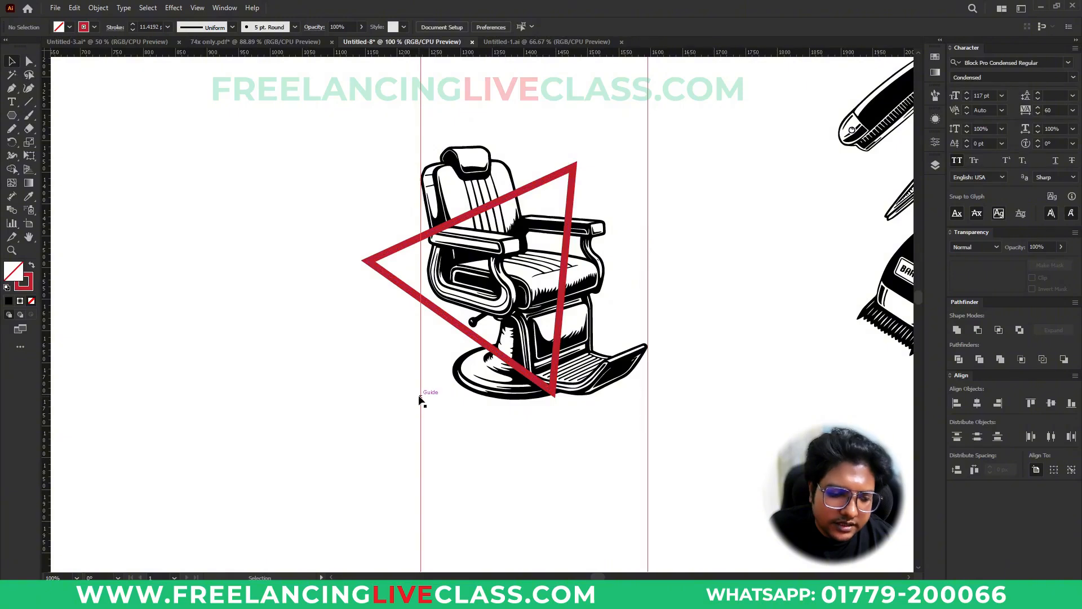
drag(419, 398, 379, 410)
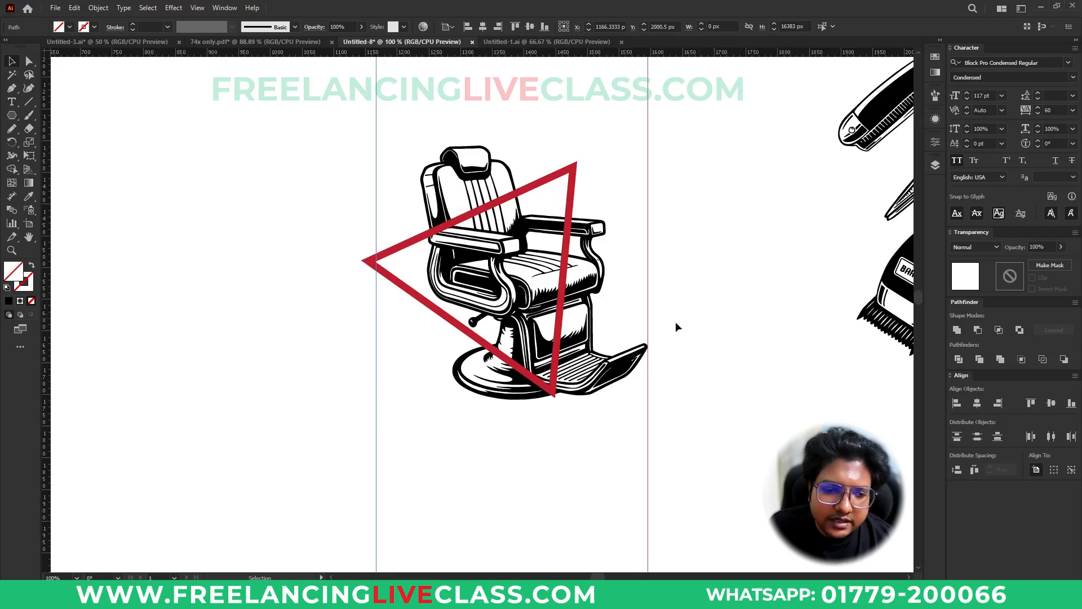
click(561, 321)
key(shift+Right)
key(shift+Right)
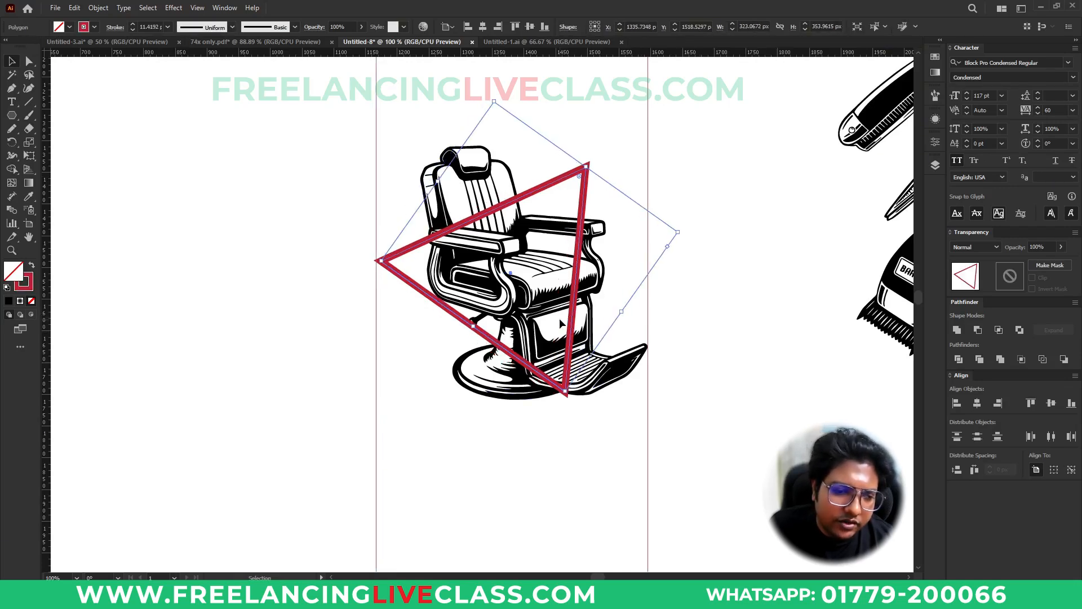
click(762, 368)
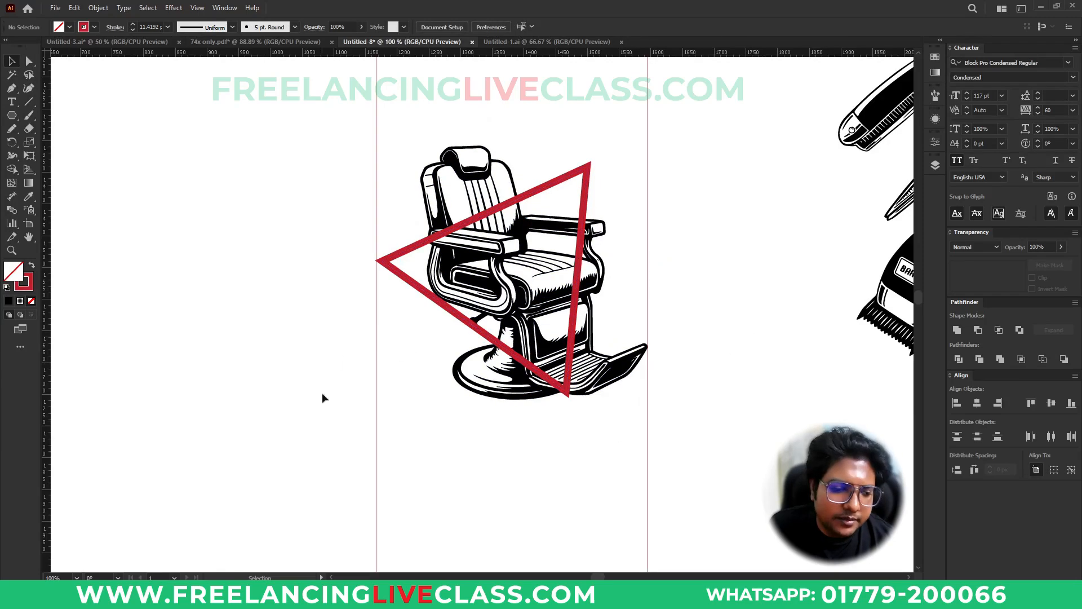
Offset the red triangle's path inward to create a smaller concentric triangle inside it
click(586, 203)
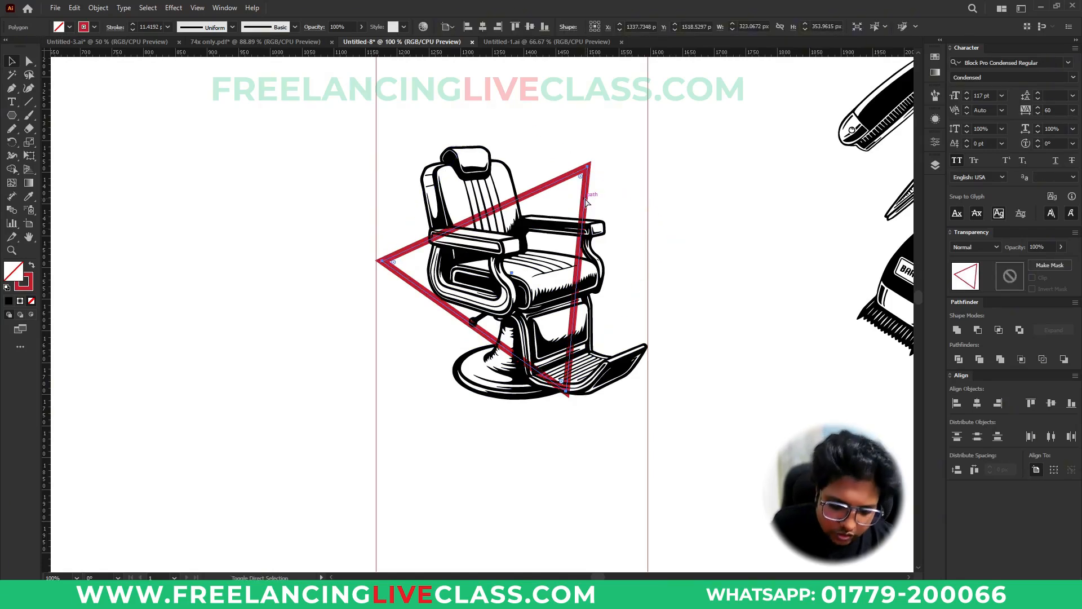
key(ctrl+alt+o)
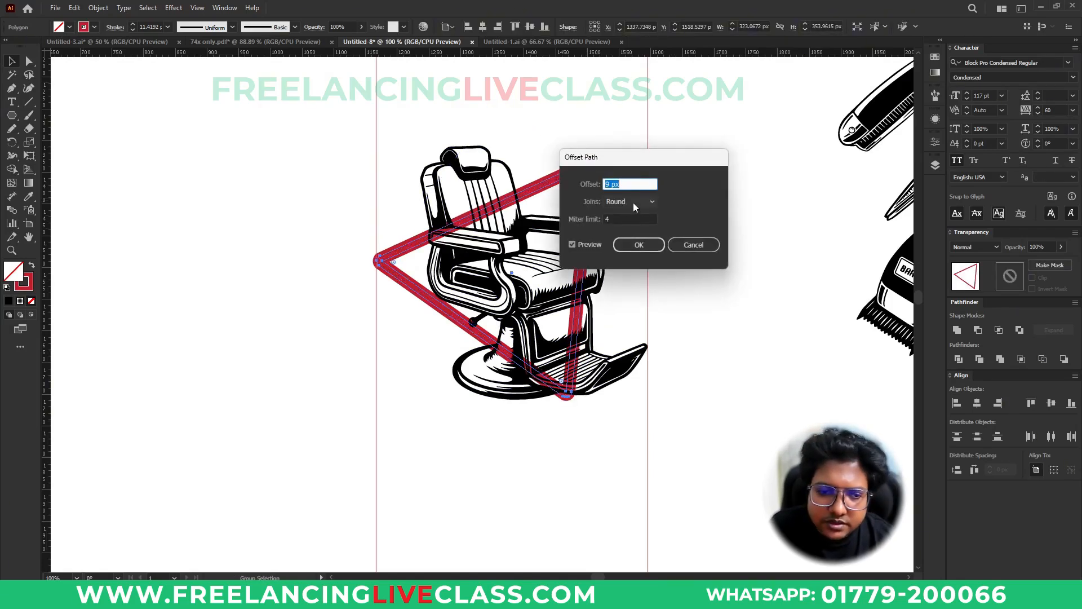
drag(639, 158, 710, 126)
key(shift+Down)
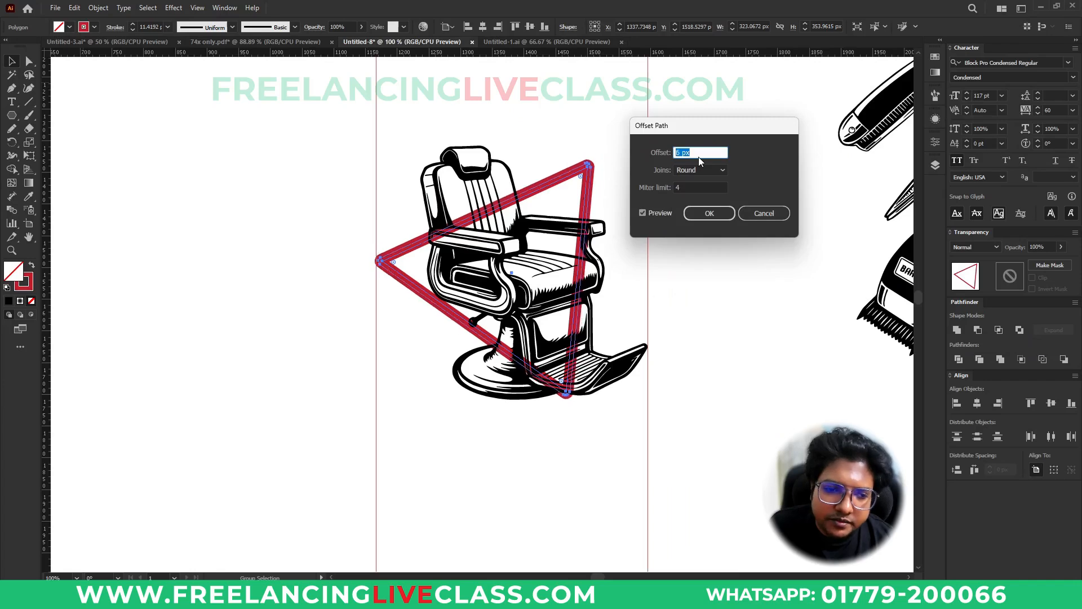
key(Down)
key(Down)
key(Down)
key(Down)
key(Down)
key(Down)
key(Down)
click(702, 213)
Reduce the outer triangle's stroke to 8 pt and the inner triangle's stroke to 5 pt
scroll(158, 27, down, 3)
click(587, 197)
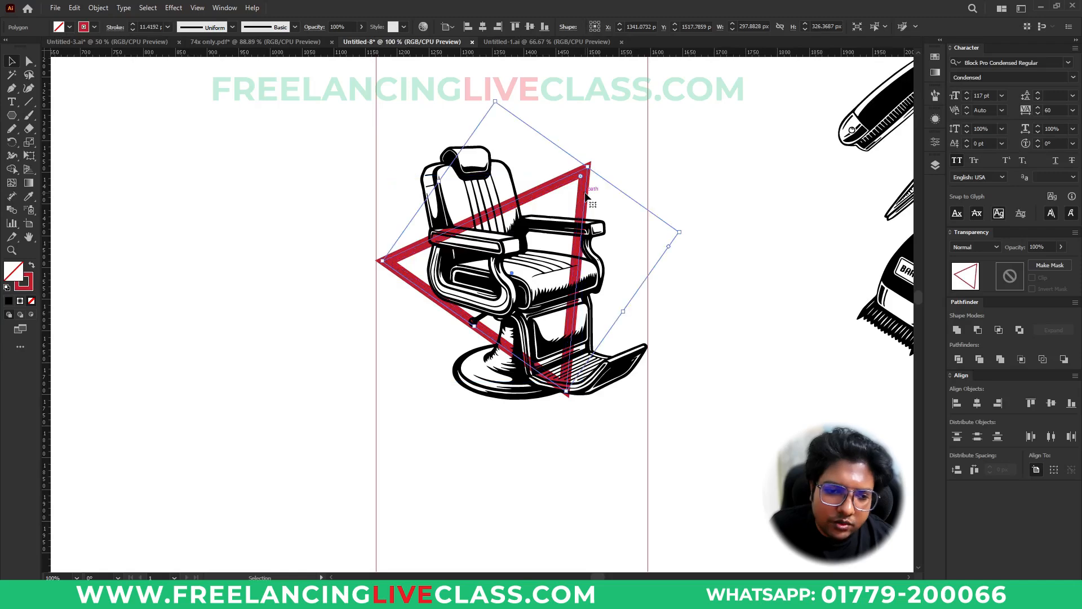
scroll(153, 28, down, 2)
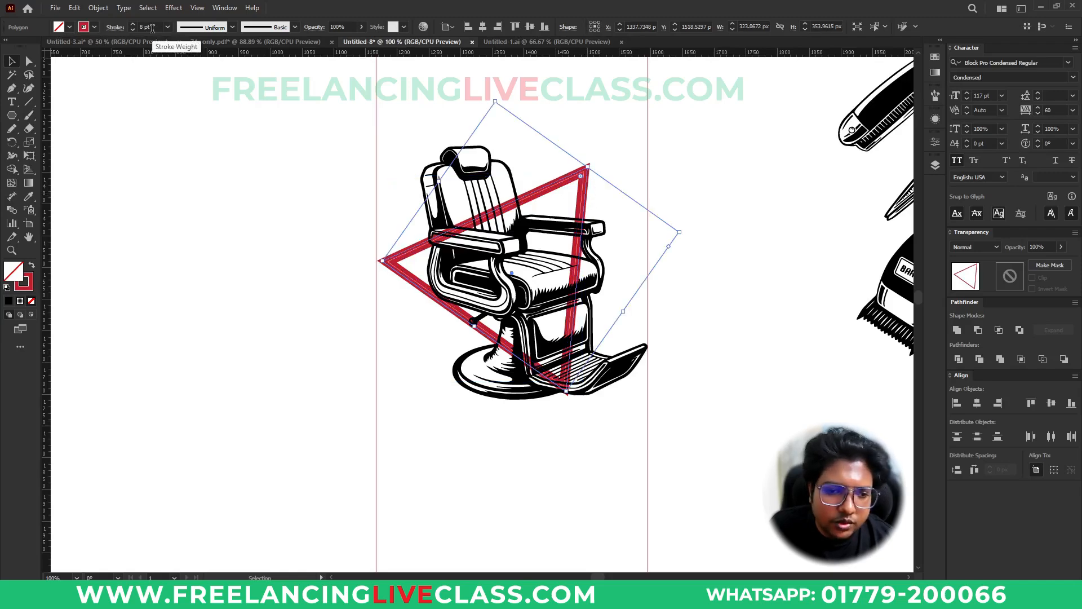
scroll(587, 197, up, 3)
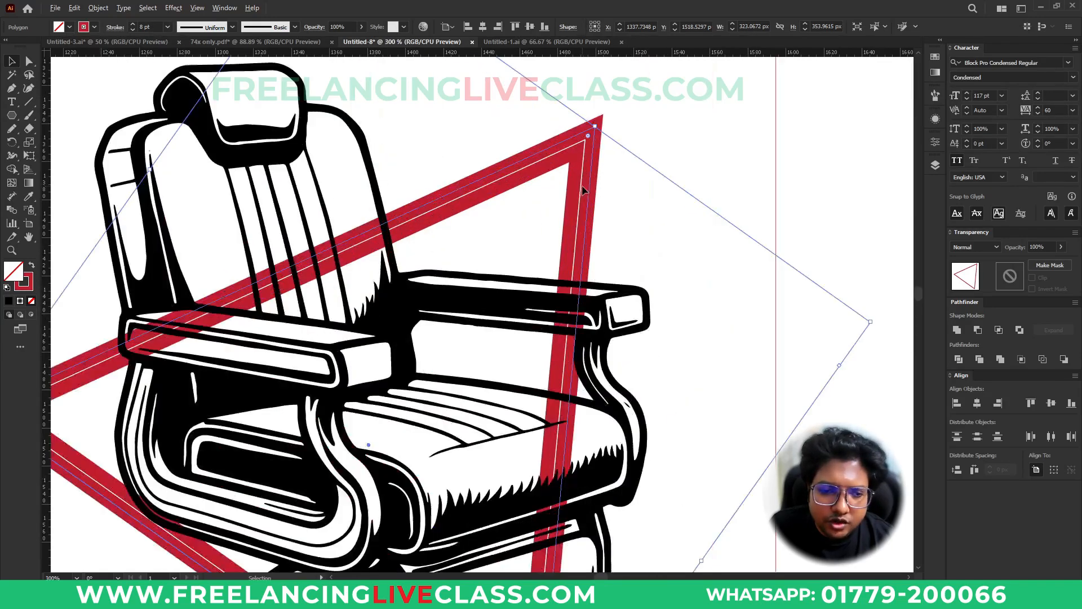
click(578, 183)
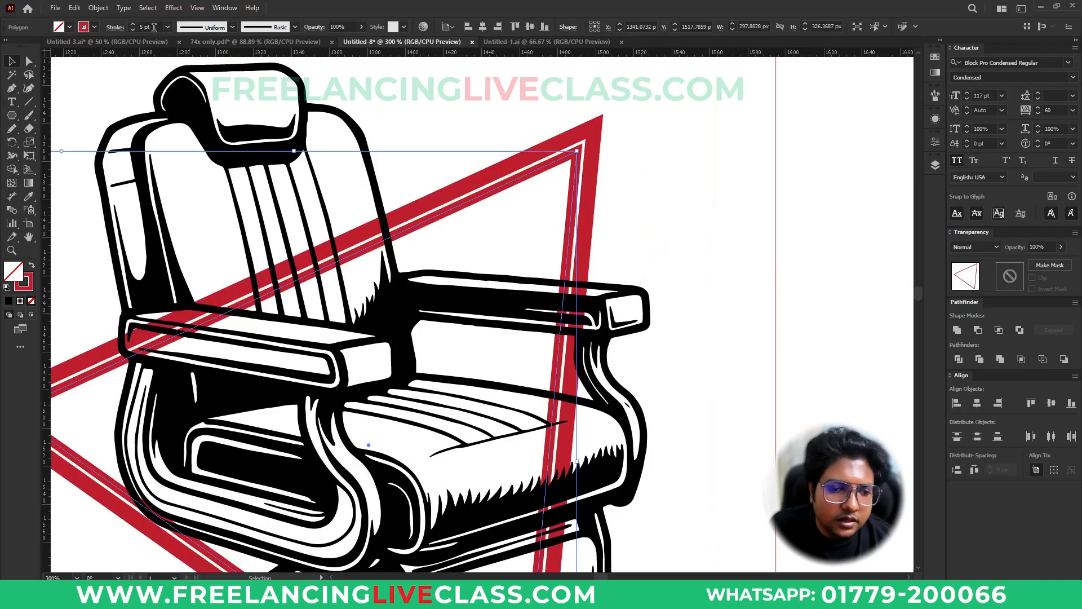
click(665, 229)
scroll(619, 226, down, 2)
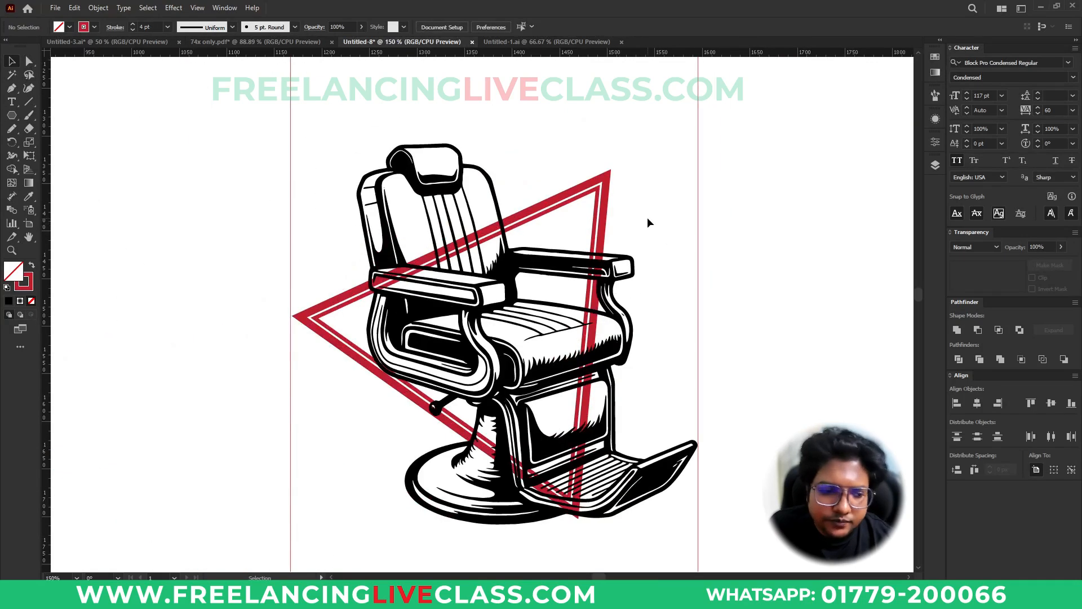
scroll(580, 203, down, 2)
click(600, 214)
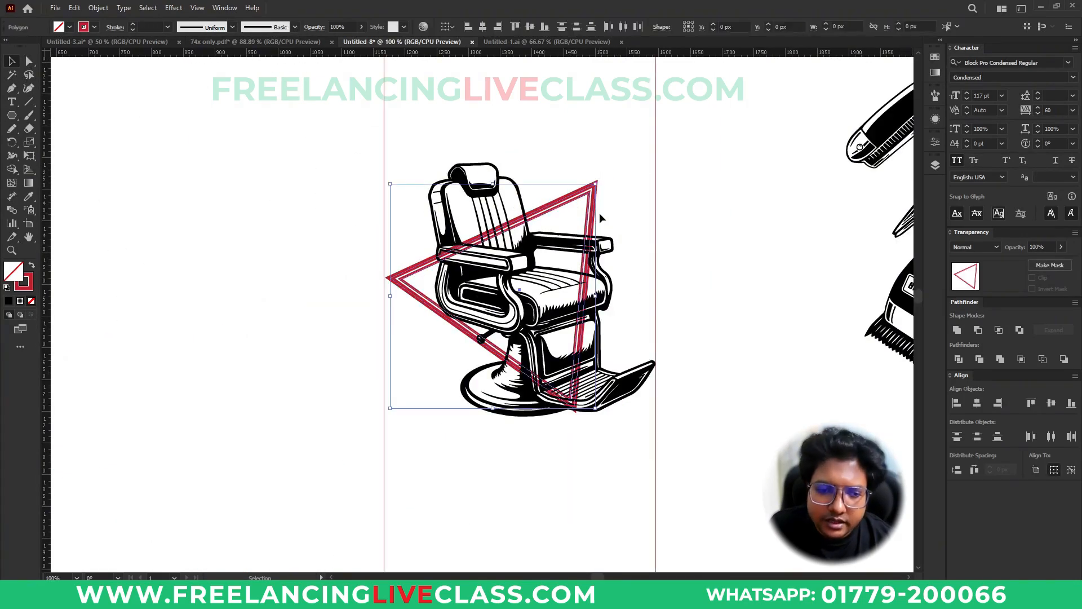
click(616, 216)
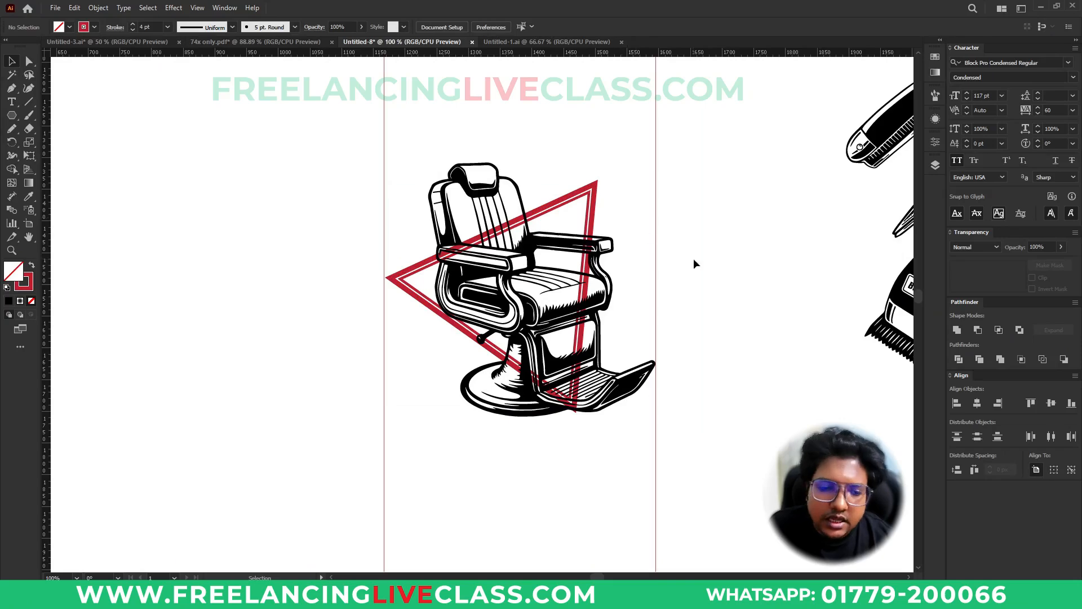
Isolate the barber tools group and move the barber pole to the right, away from the other tools
scroll(479, 276, down, 1)
scroll(479, 276, down, 1)
click(778, 279)
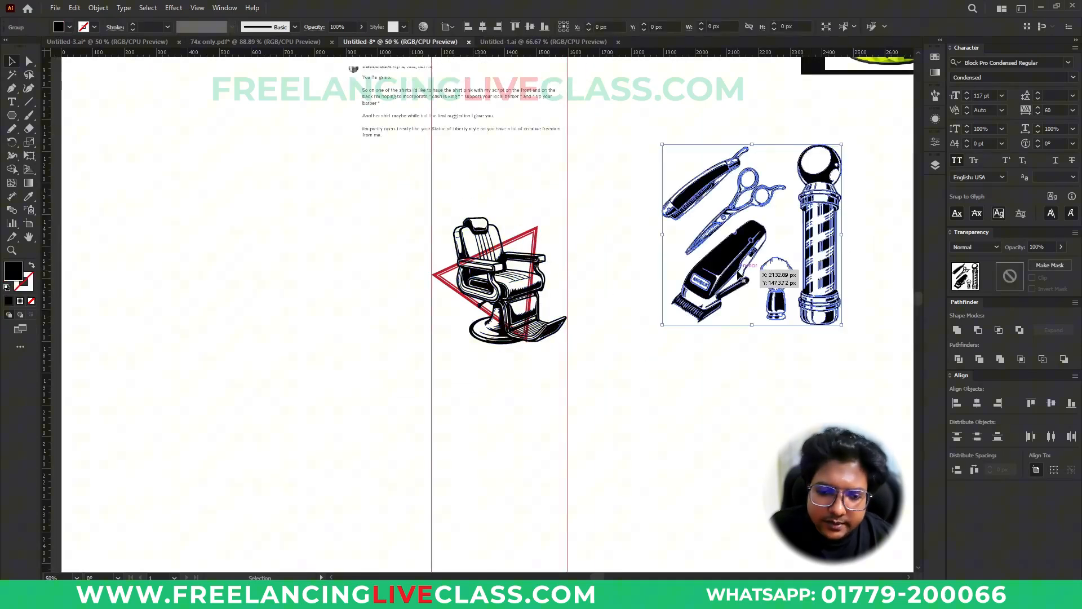
double_click(828, 276)
scroll(667, 235, up, 3)
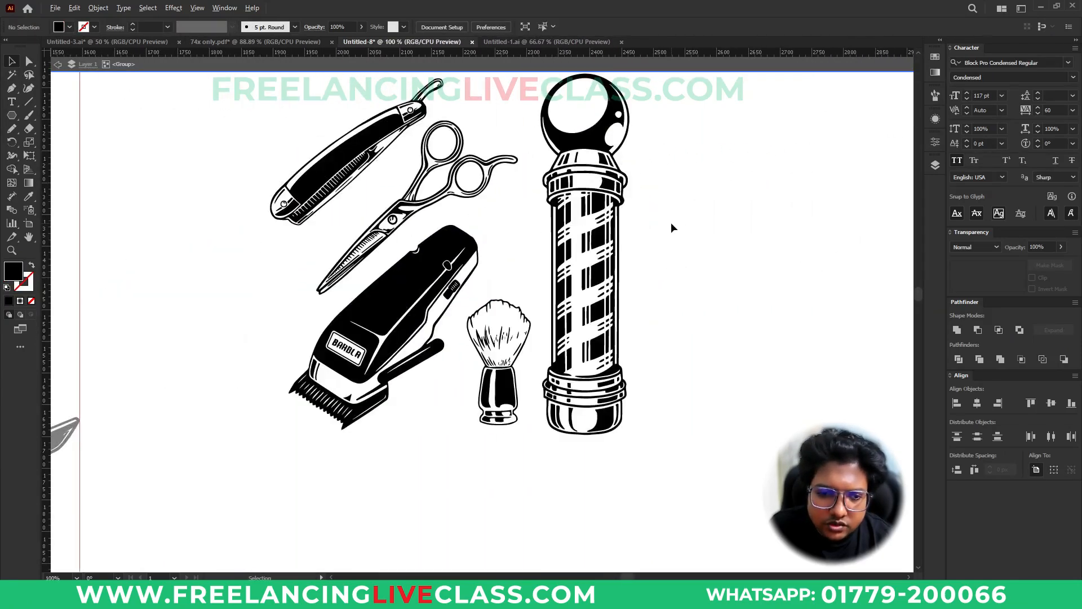
scroll(569, 326, down, 1)
drag(602, 337, 552, 461)
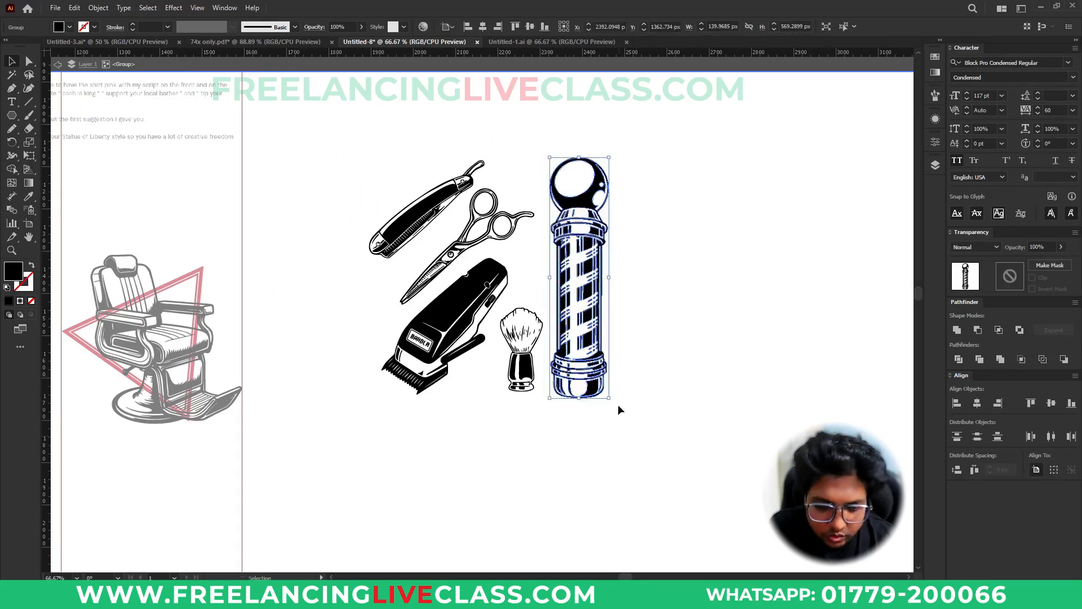
drag(592, 302, 671, 297)
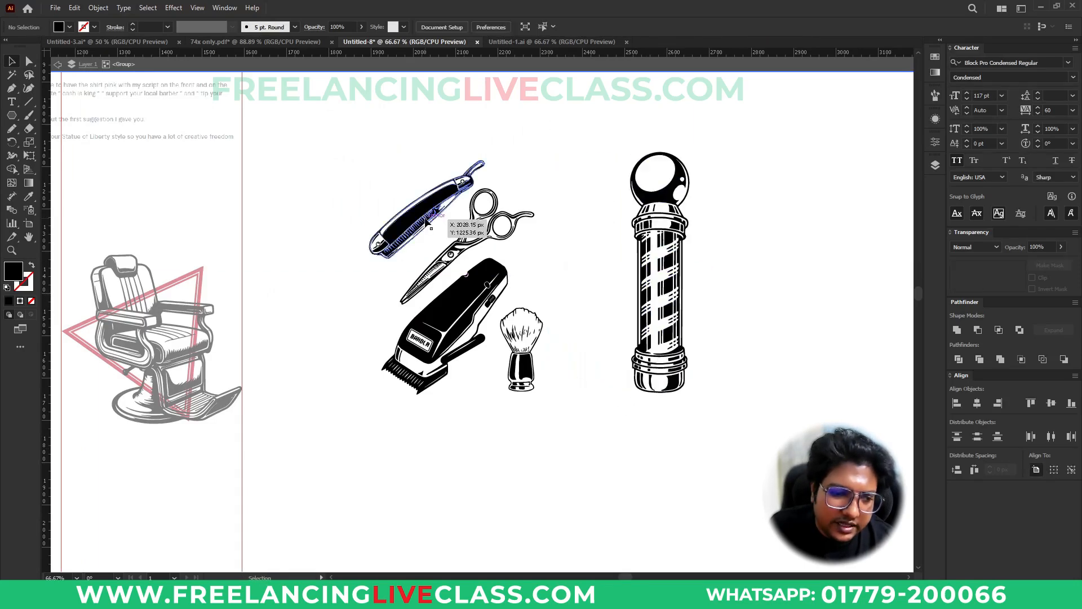
drag(414, 222, 353, 168)
click(459, 232)
scroll(459, 231, up, 1)
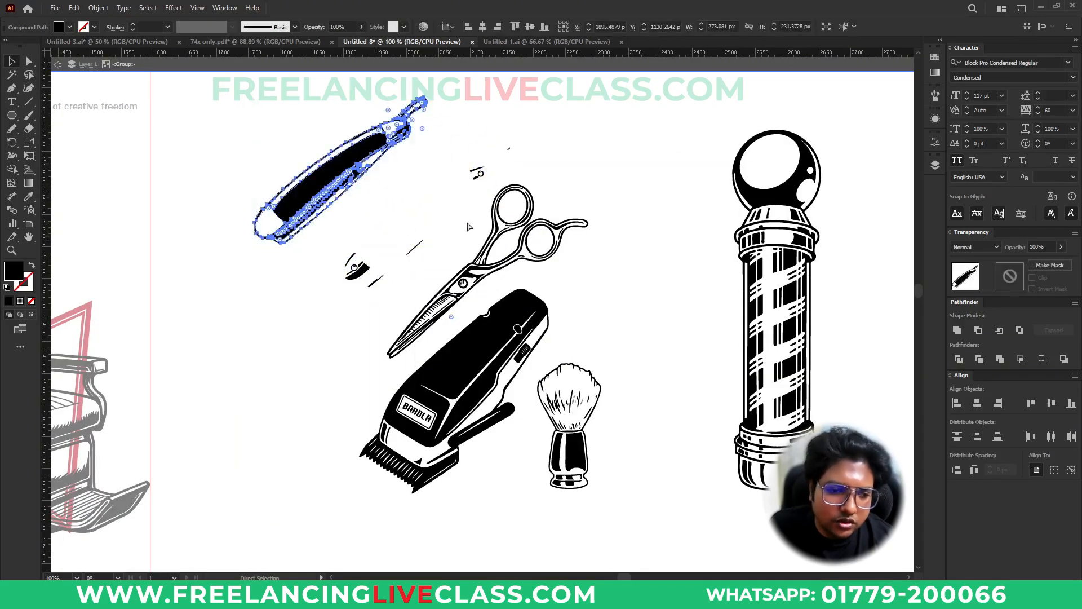
key(ctrl+z)
click(545, 171)
Lasso-select all parts of the straight razor and delete it
key(q)
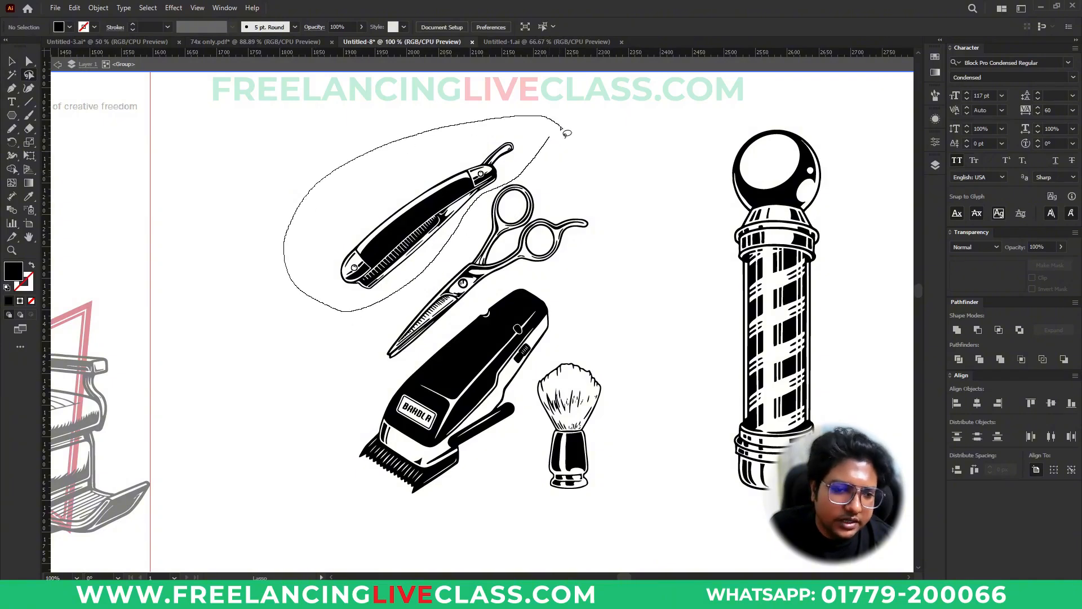
drag(562, 130, 558, 127)
key(v)
drag(422, 217, 323, 159)
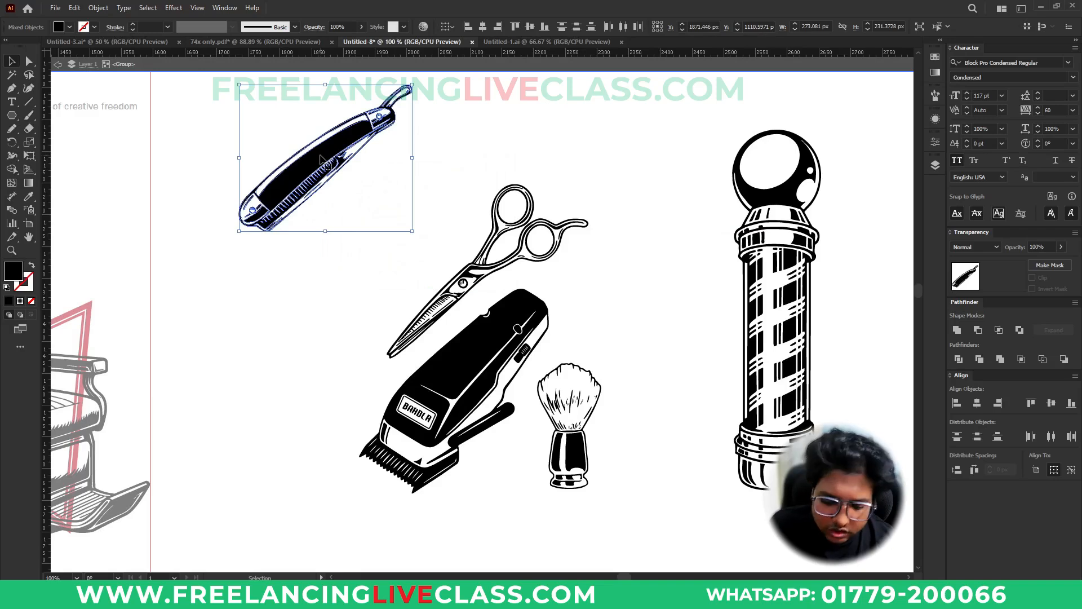
key(Delete)
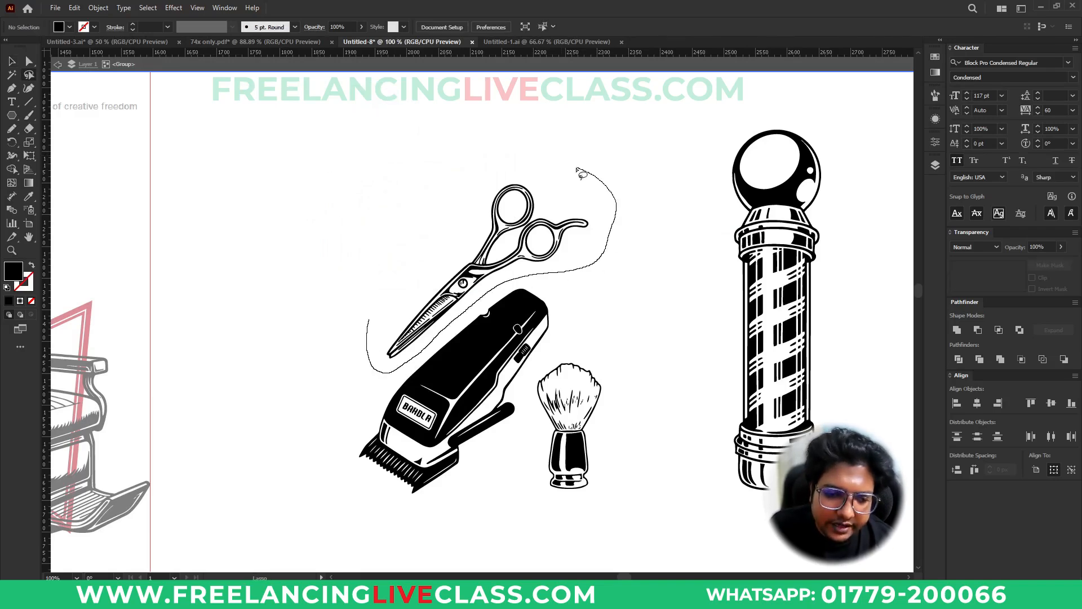
Lasso-select the scissors and move them up and left, away from the hair clipper
drag(376, 296, 362, 326)
key(v)
drag(485, 261, 429, 201)
Select the shaving brush beside the hair clipper and delete it
click(523, 425)
drag(534, 362, 627, 505)
key(Delete)
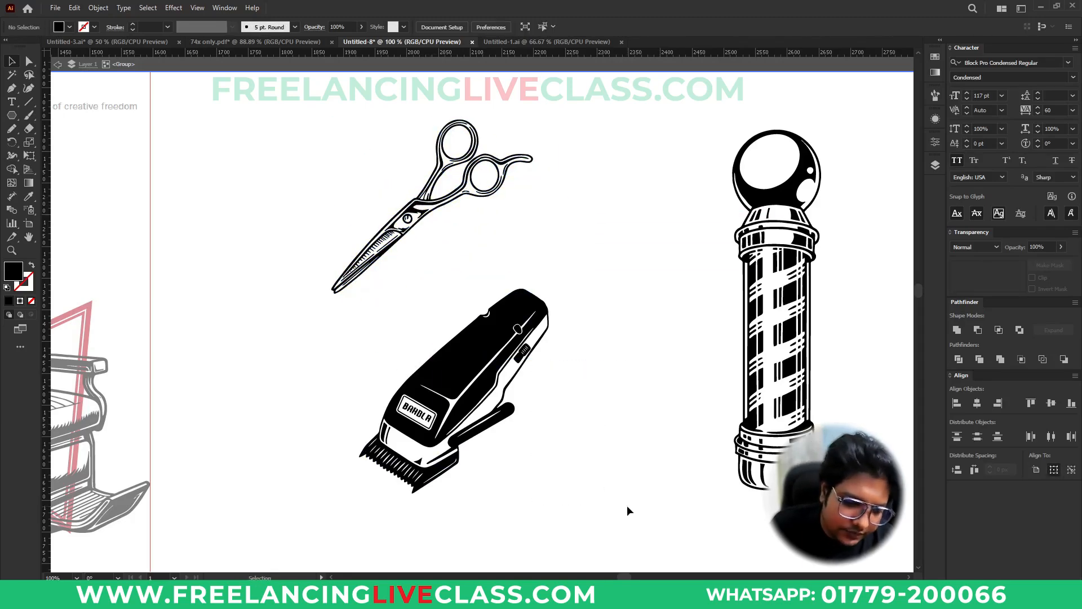
Lasso-select the hair clipper, move it right toward the barber pole, and leave isolation mode
key(q)
mouse_move(440, 281)
mouse_down()
mouse_move(356, 411)
mouse_move(421, 525)
mouse_up()
drag(536, 262, 539, 271)
key(v)
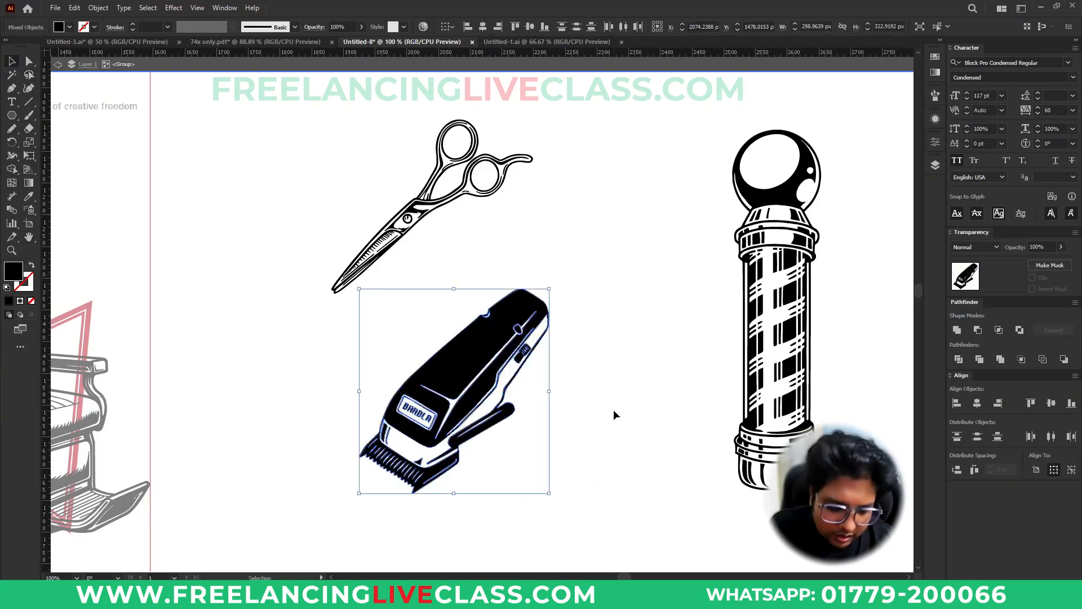
drag(473, 375, 544, 349)
double_click(630, 346)
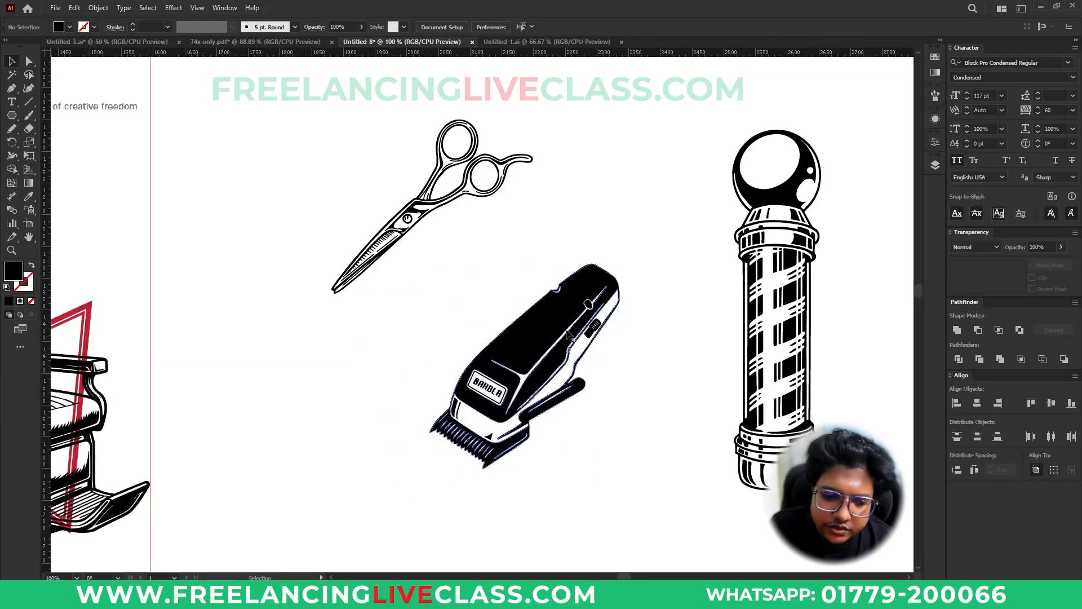
Ungroup the barber tools and move the clipper, barber pole and scissors closer together
click(562, 327)
right_click(562, 327)
click(595, 193)
drag(586, 315, 575, 286)
drag(734, 319, 668, 343)
drag(437, 228, 461, 252)
click(574, 375)
Delete all the lettering from the label plate on the hair clipper, leaving the plate blank
scroll(476, 354, up, 6)
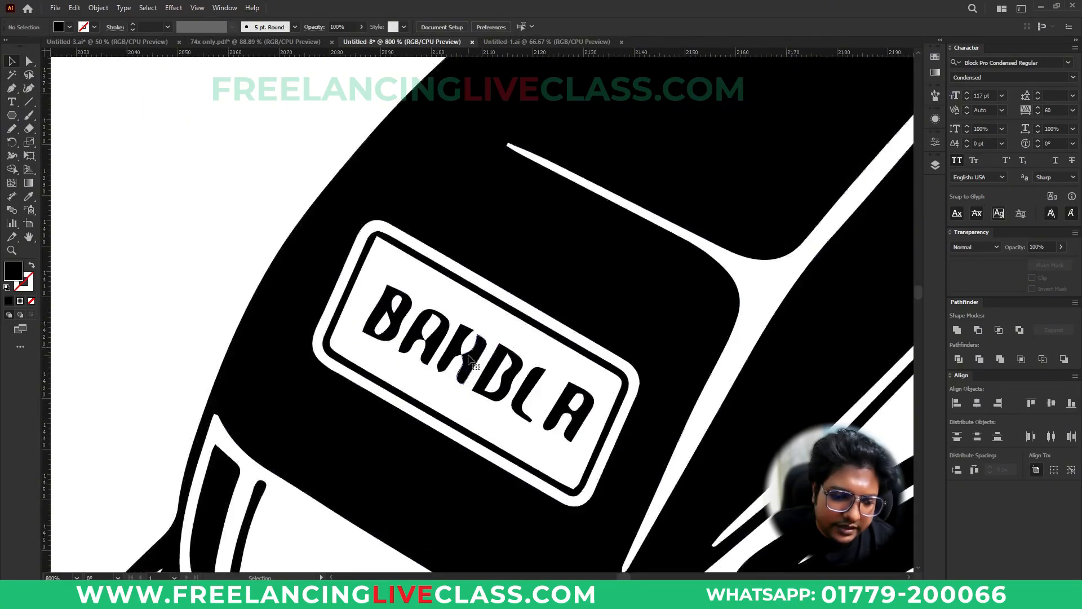
double_click(472, 360)
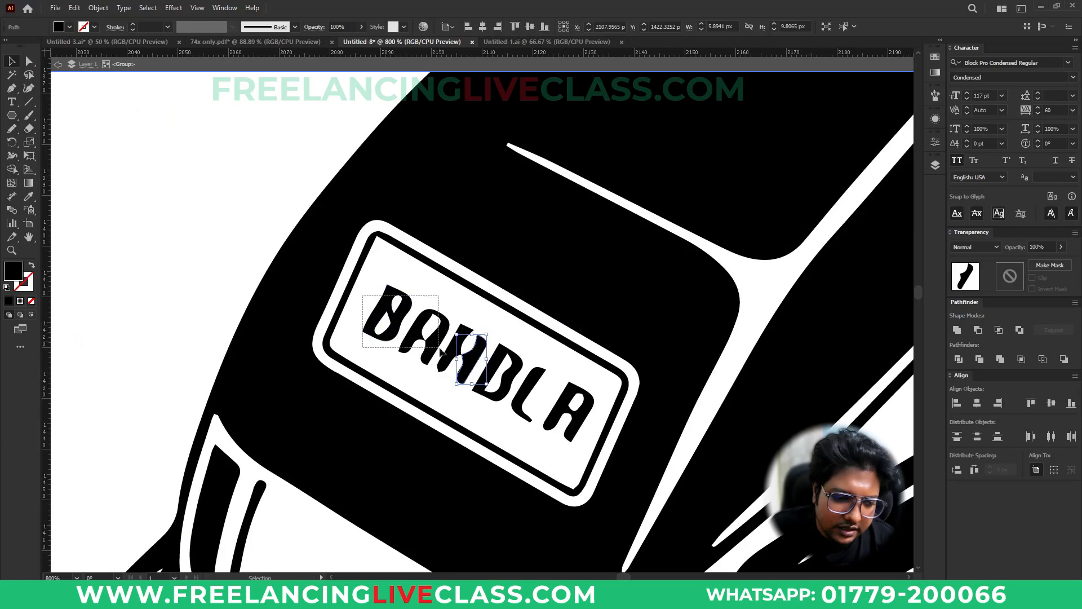
drag(349, 281, 490, 389)
key(Delete)
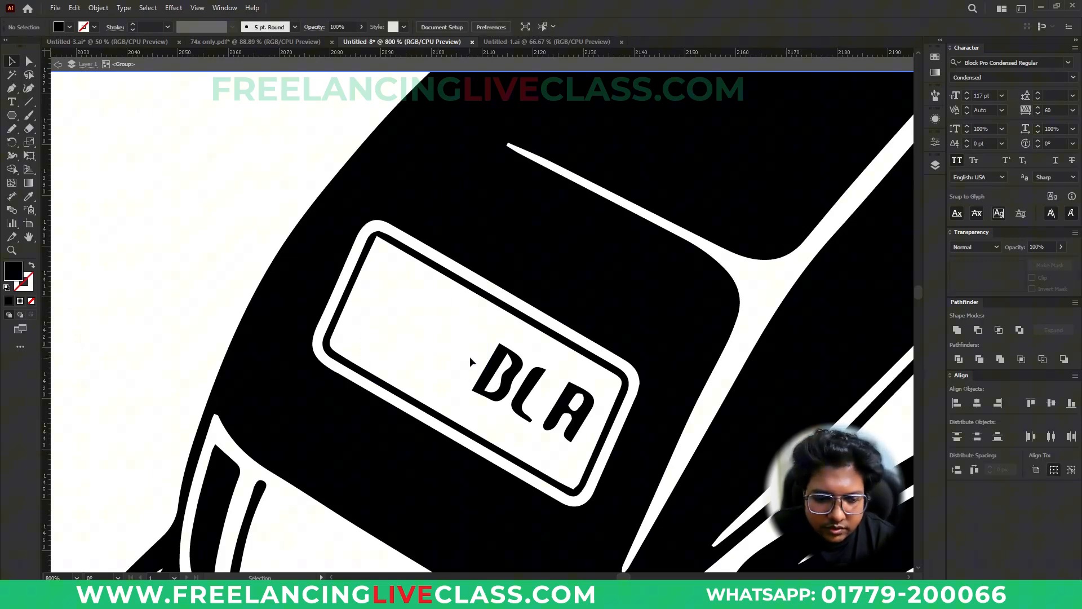
click(570, 406)
key(Delete)
scroll(516, 373, down, 5)
key(Escape)
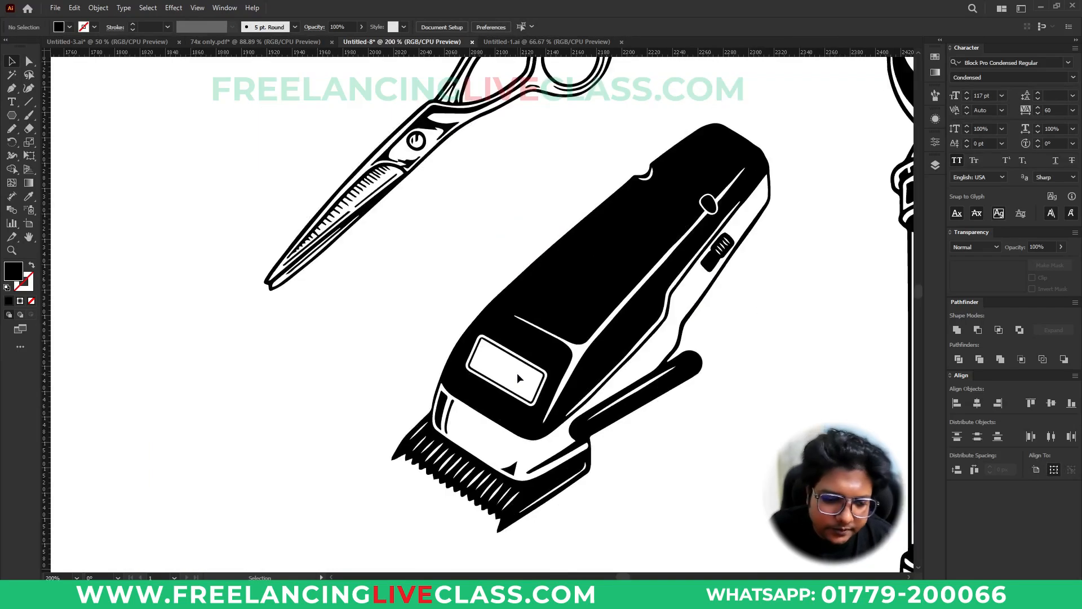
Scale the scissors, clipper and barber pole together to about 149 px wide and place them just right of the chair
scroll(516, 373, down, 4)
scroll(576, 412, up, 1)
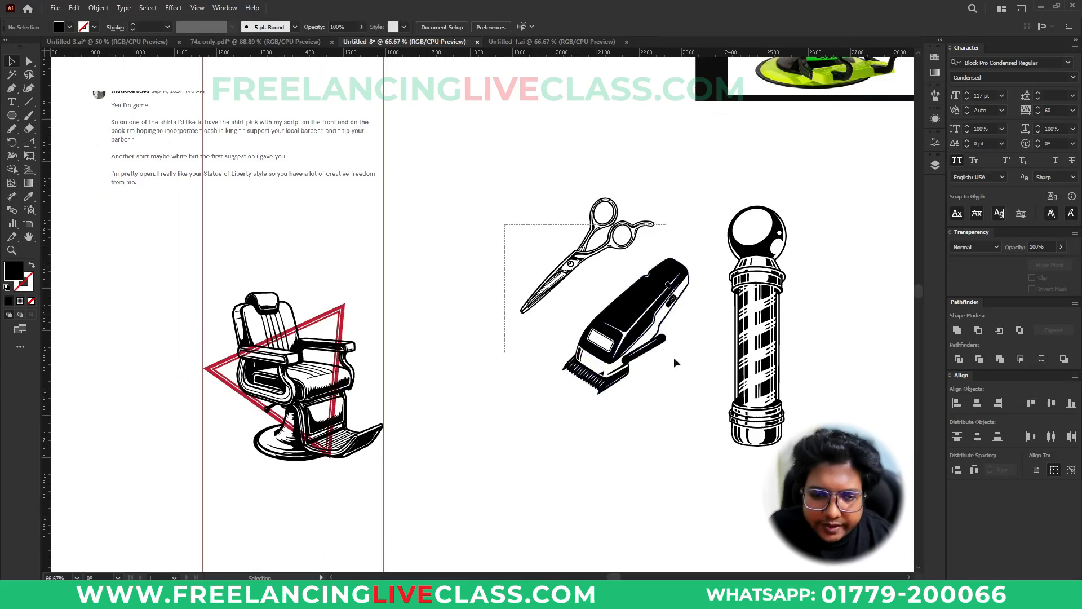
drag(590, 300, 592, 301)
drag(755, 326, 397, 385)
scroll(237, 448, up, 3)
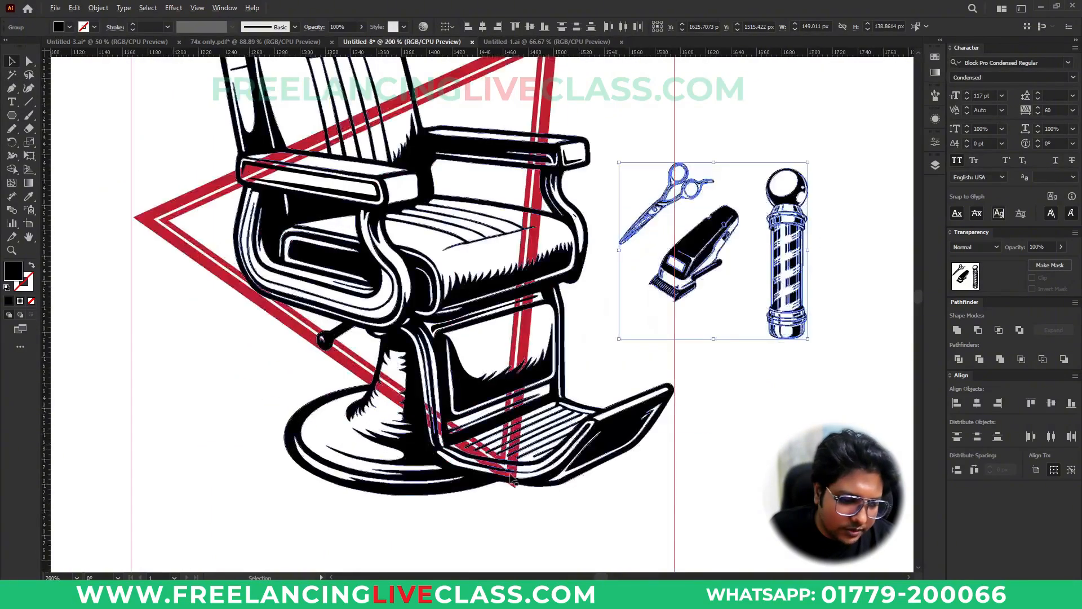
scroll(445, 471, down, 1)
click(760, 475)
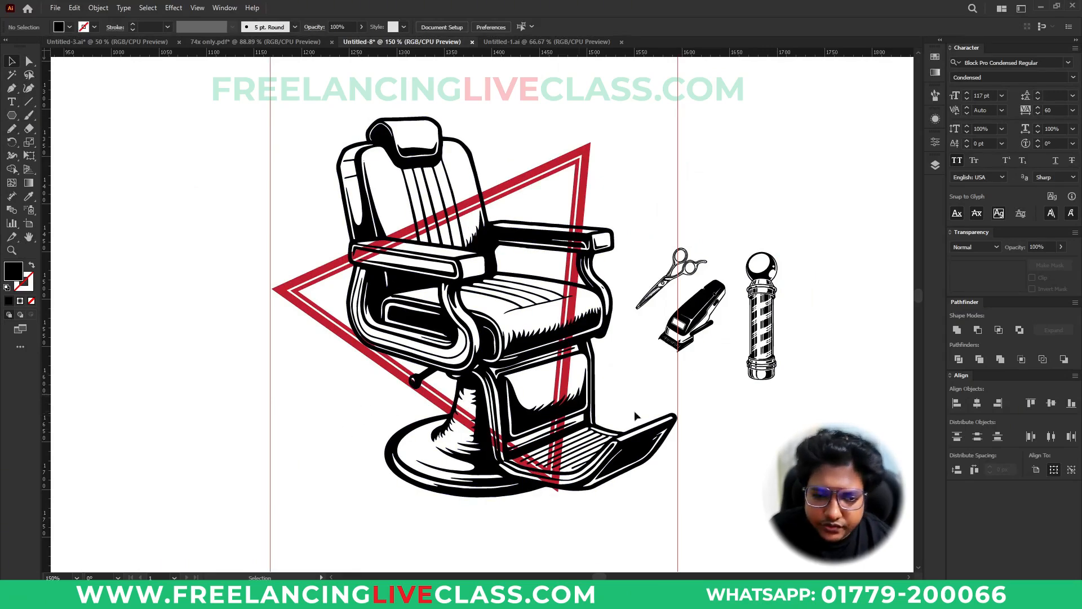
Move the scissors, clipper and barber pole together farther right, clear of the chair and the right guide
click(711, 296)
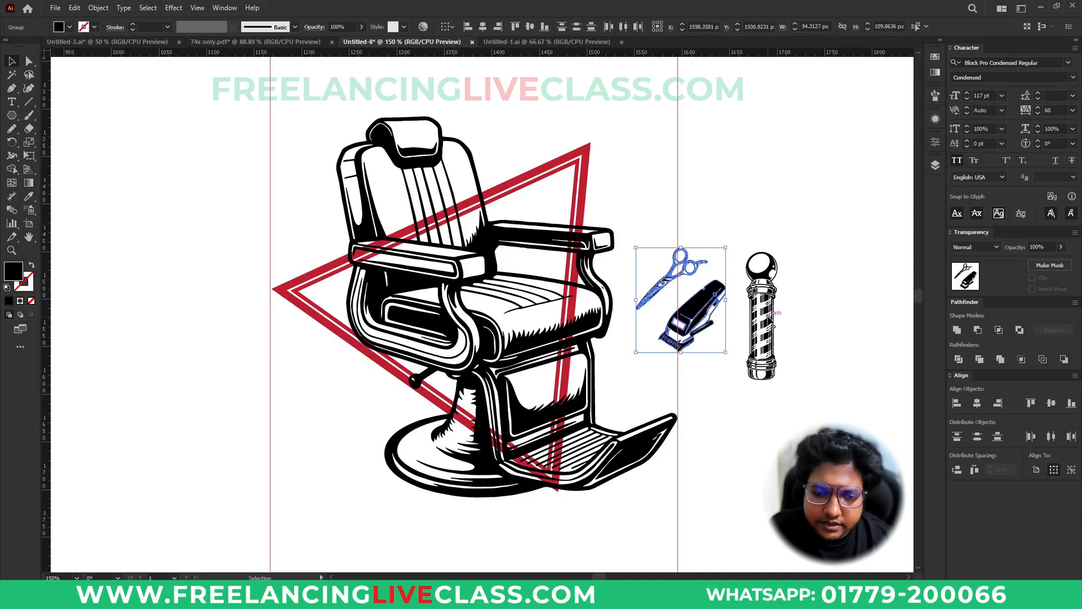
shift+click(772, 321)
key(ctrl+minus)
key(ctrl+minus)
drag(704, 287, 778, 275)
Add the text "CASH IS KING" over the chair's backrest, with each word on its own line
key(ctrl+plus)
scroll(440, 106, down, 3)
key(ctrl+plus)
key(t)
click(657, 197)
text(CASH)
key(Return)
text(IS)
key(Return)
text(KING)
click(13, 61)
Move the CASH IS KING text beside the chair's base, below the triangle's left tip, and set its tracking to 0
key(ctrl+minus)
key(ctrl+minus)
key(ctrl+minus)
drag(761, 263, 642, 350)
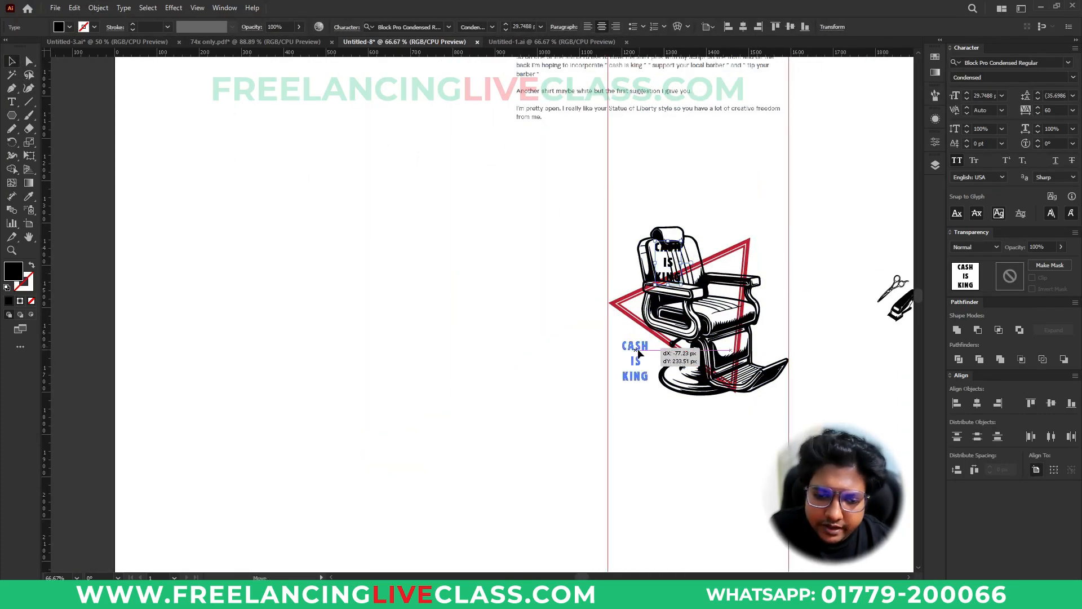
key(ctrl+plus)
key(ctrl+plus)
key(ctrl+plus)
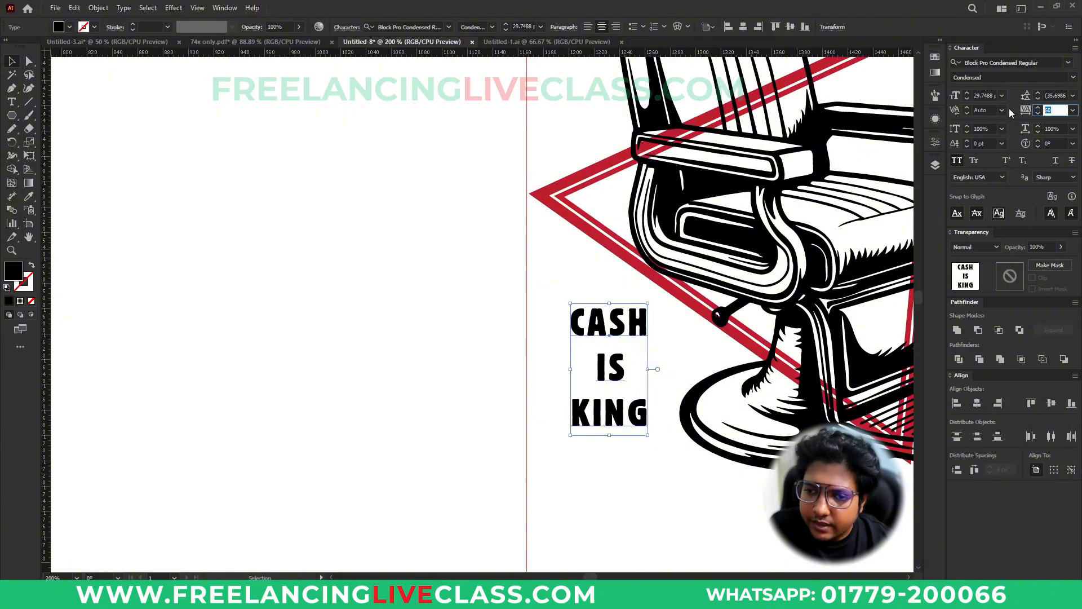
text(0)
key(Return)
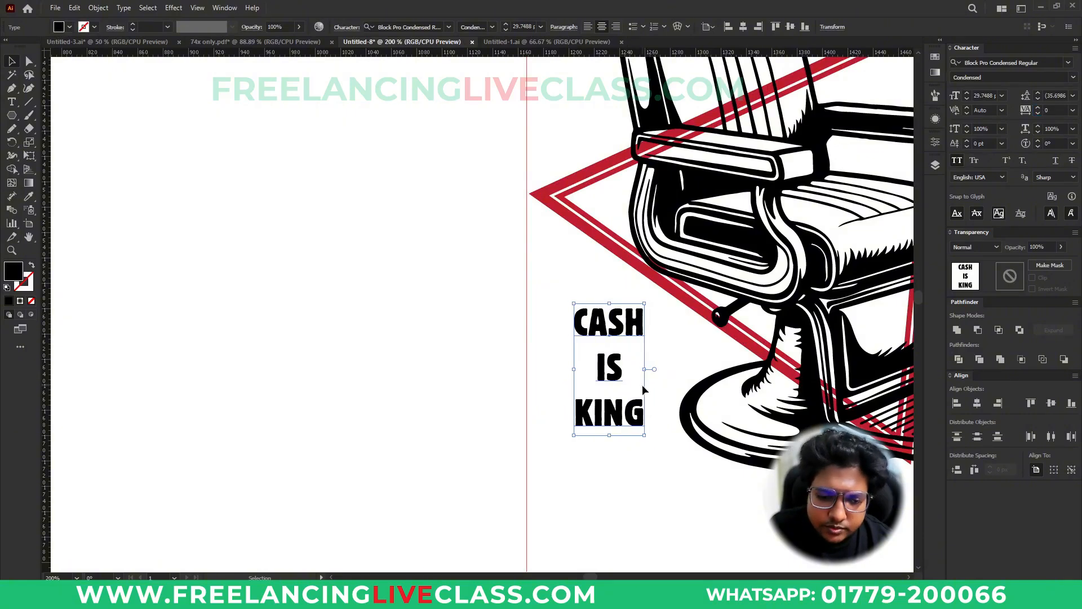
Shift the CASH IS KING text up and left and split it into separate lines with the divideTextFrame script
key(ctrl+plus)
drag(669, 391, 560, 294)
click(560, 293)
drag(521, 256, 460, 220)
key(ctrl+shift+a)
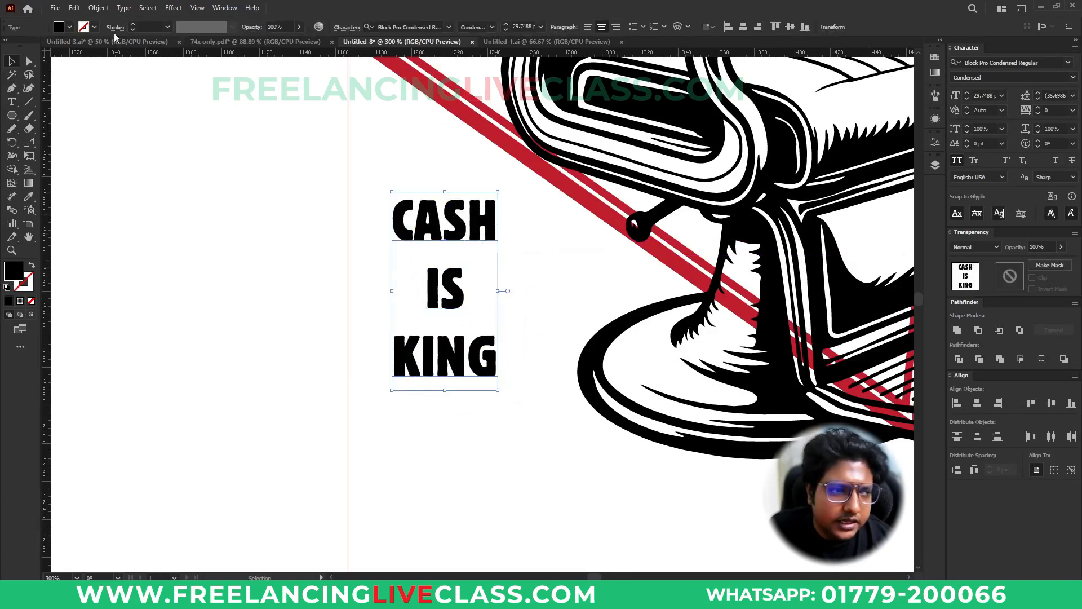
click(56, 9)
mouse_move(169, 298)
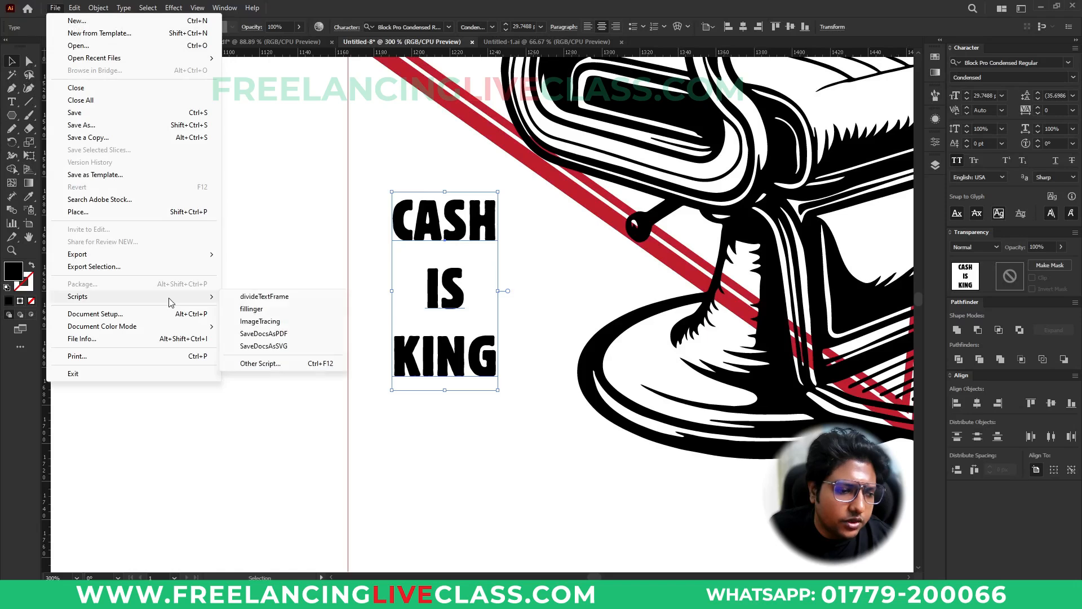
click(265, 298)
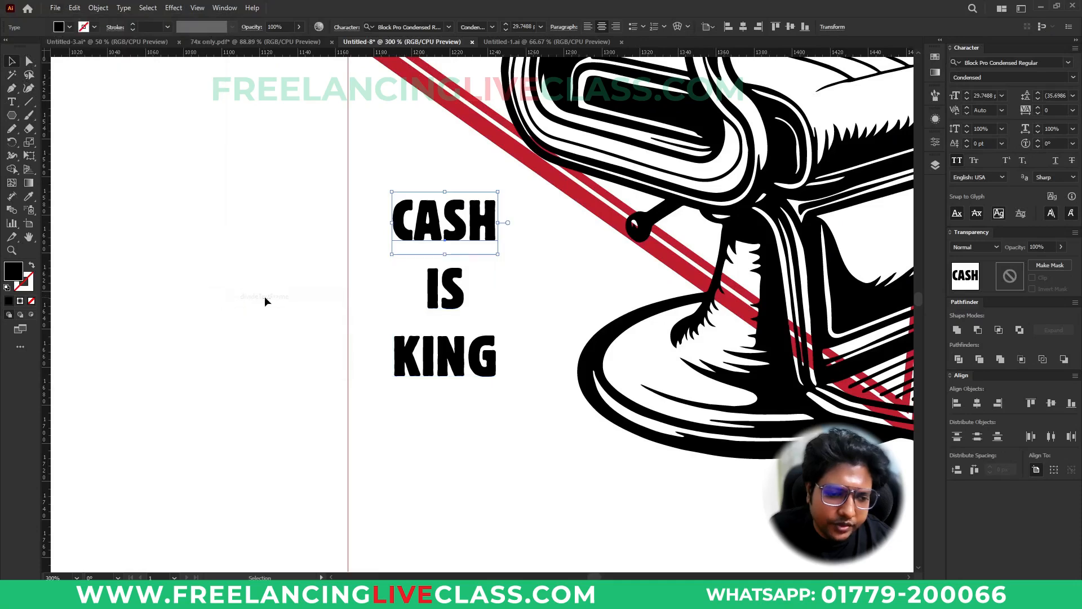
Move the words CASH, IS and KING closer together to tighten the vertical spacing
drag(458, 239, 442, 218)
drag(448, 285, 455, 251)
drag(455, 352, 441, 306)
Change the font of all three words to Thalib DEMO and turn off All Caps
drag(366, 169, 490, 338)
click(448, 28)
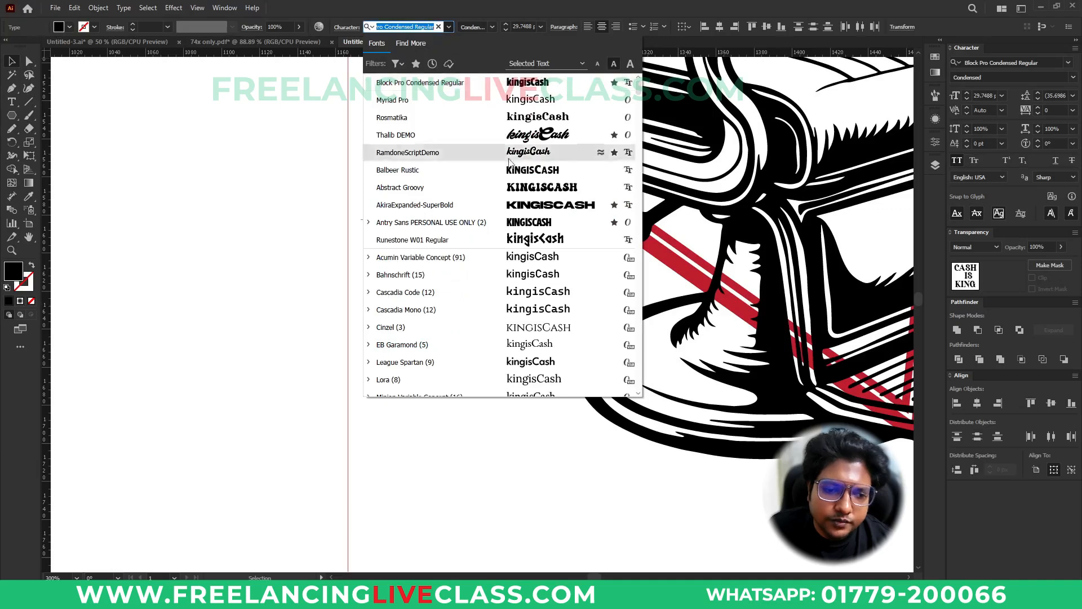
click(494, 136)
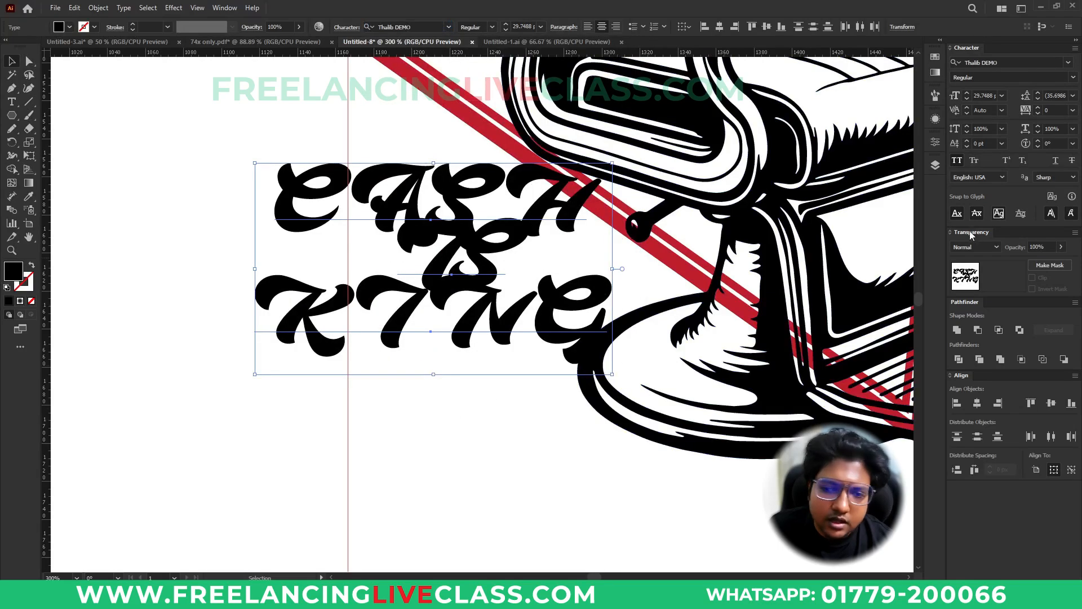
click(956, 160)
click(566, 305)
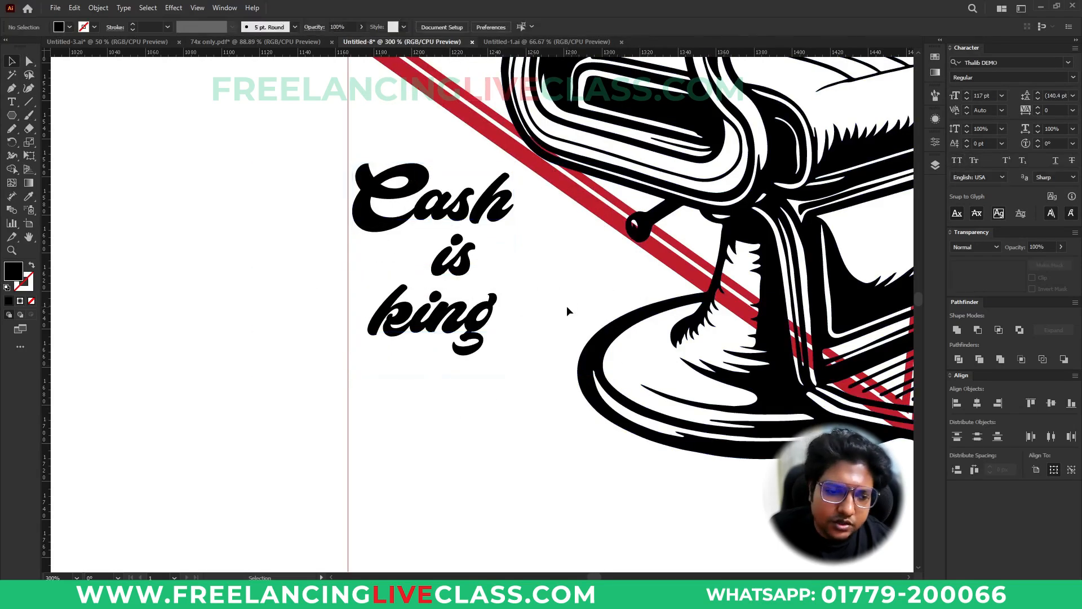
Replace the lowercase k in "king" with a capital K
double_click(445, 326)
drag(433, 315, 368, 300)
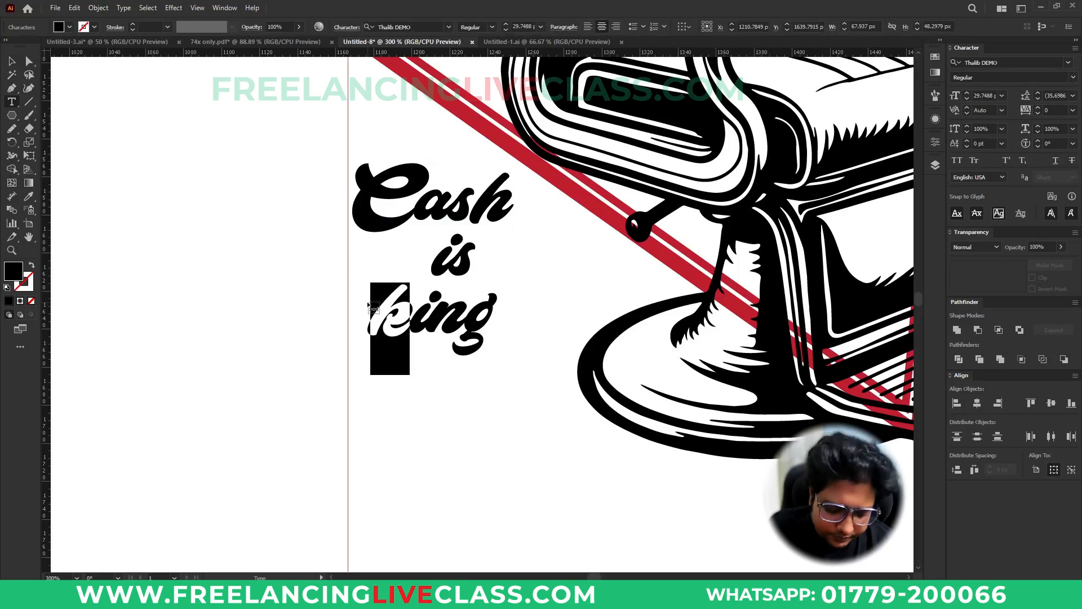
text(K)
click(13, 62)
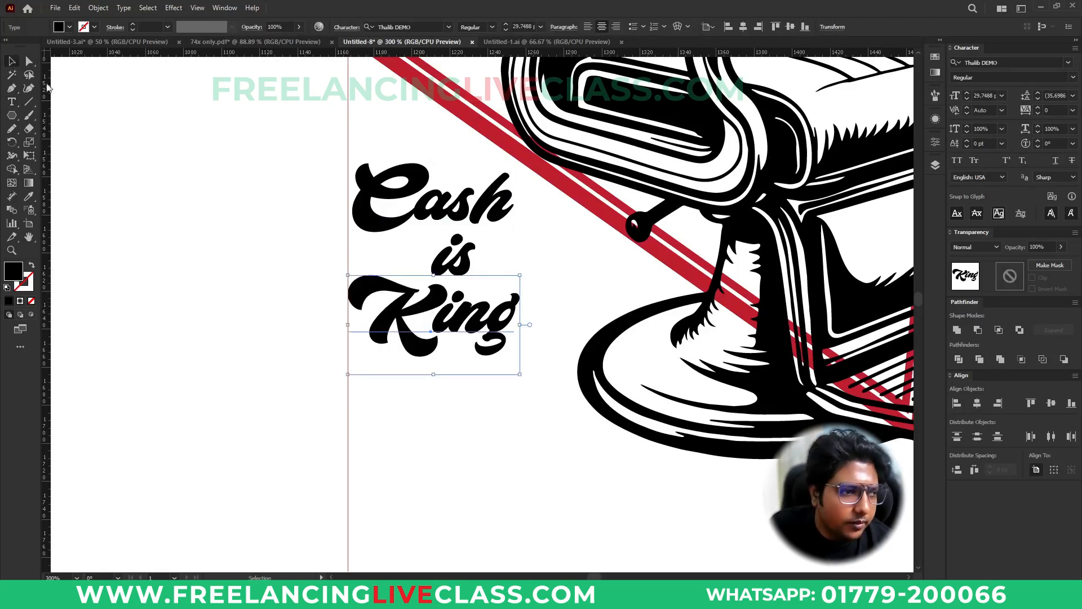
Move "King" up under "Cash" and fit "is" between the two words above the end of "King"
drag(476, 266, 541, 474)
drag(485, 326, 466, 289)
drag(536, 474, 468, 235)
click(506, 365)
Convert the words "Cash", "is" and "King" to outlines and position the lettering beside the chair base under the triangle
click(485, 290)
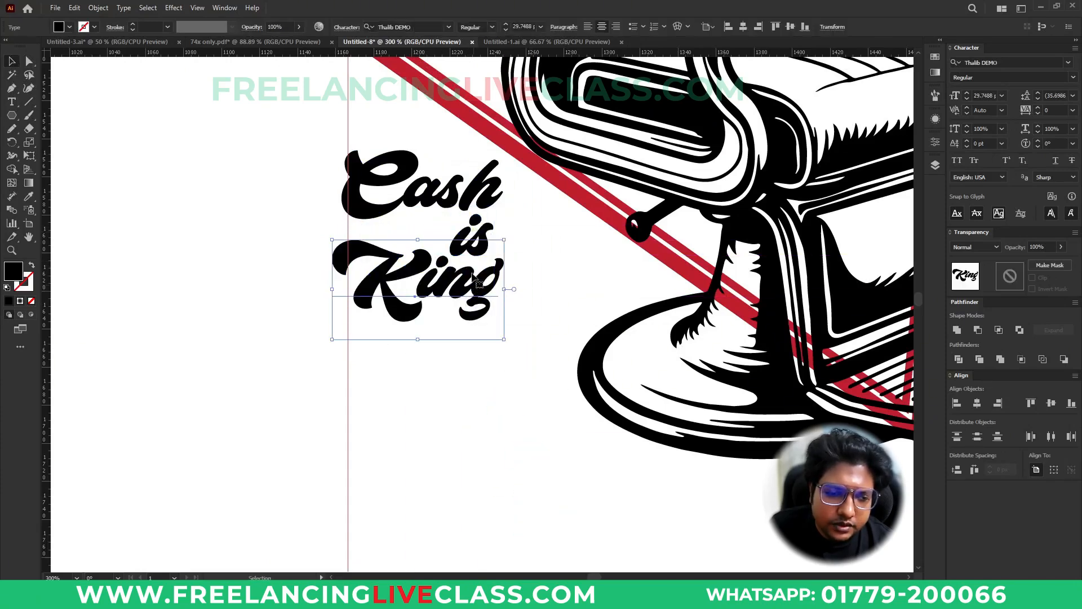
shift+click(475, 234)
shift+click(482, 204)
right_click(478, 199)
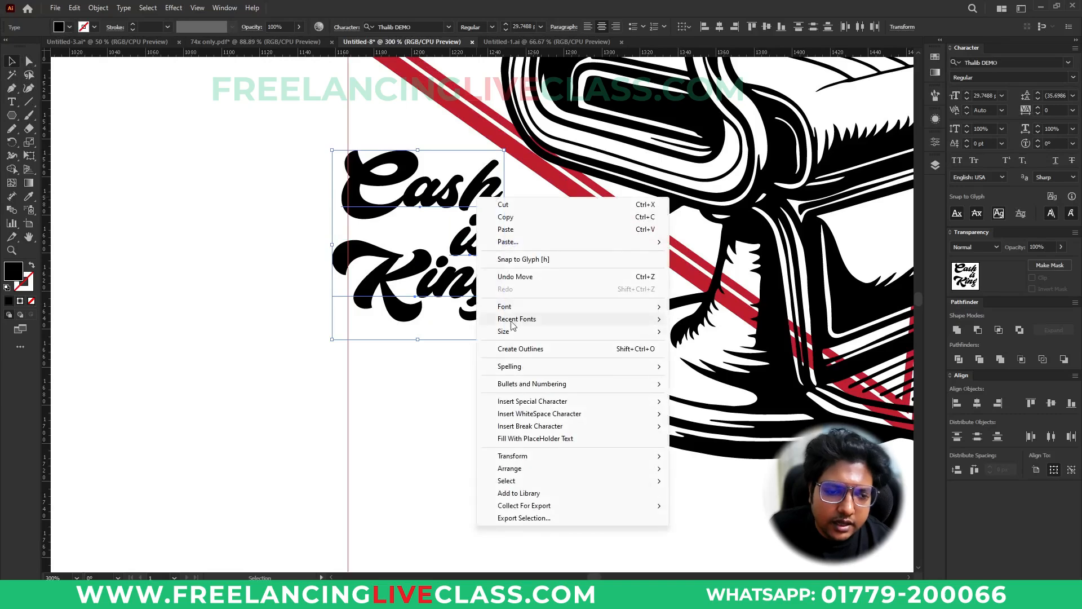
click(521, 354)
key(ctrl+minus)
mouse_move(467, 330)
mouse_down()
mouse_move(538, 333)
mouse_move(460, 310)
mouse_up()
key(ctrl+minus)
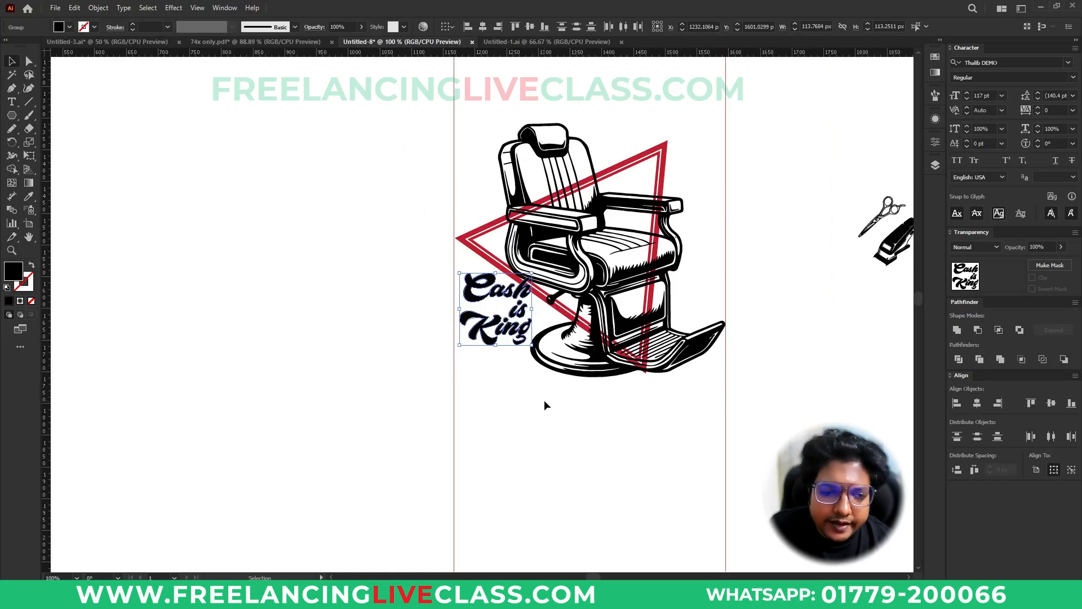
scroll(516, 313, up, 2)
click(573, 316)
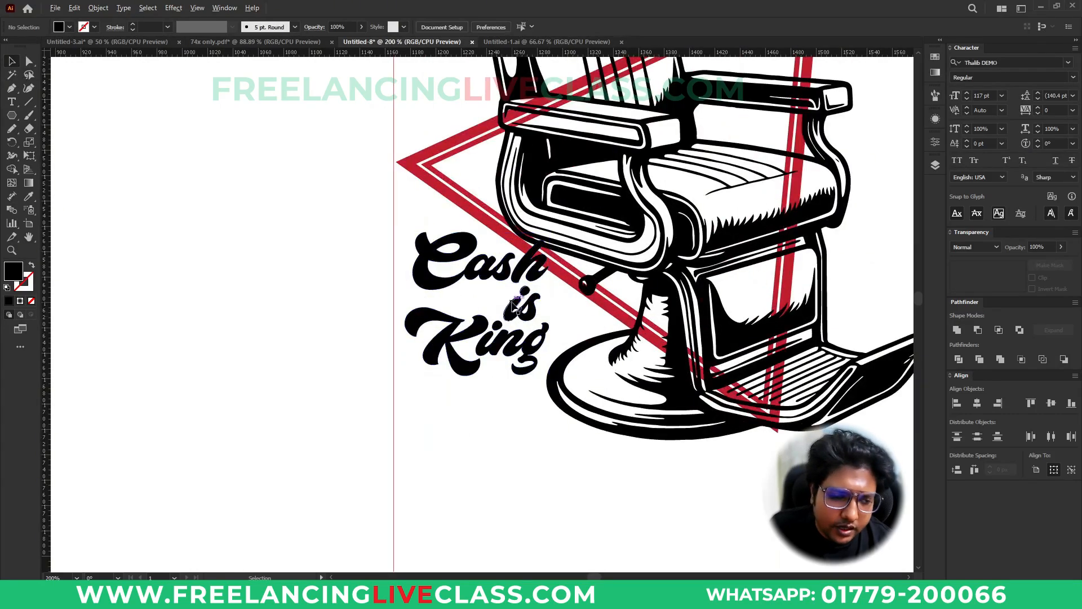
Add the text "Support your local barber" in the empty area between the client's brief and the chair
scroll(547, 338, up, 1)
scroll(519, 361, down, 2)
scroll(563, 328, down, 2)
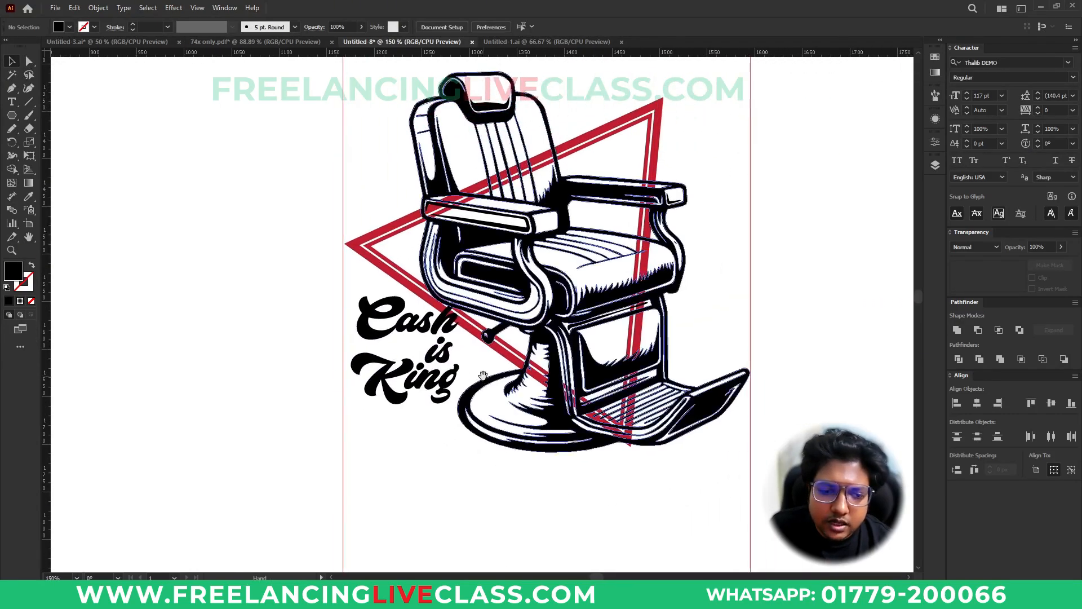
scroll(438, 256, down, 2)
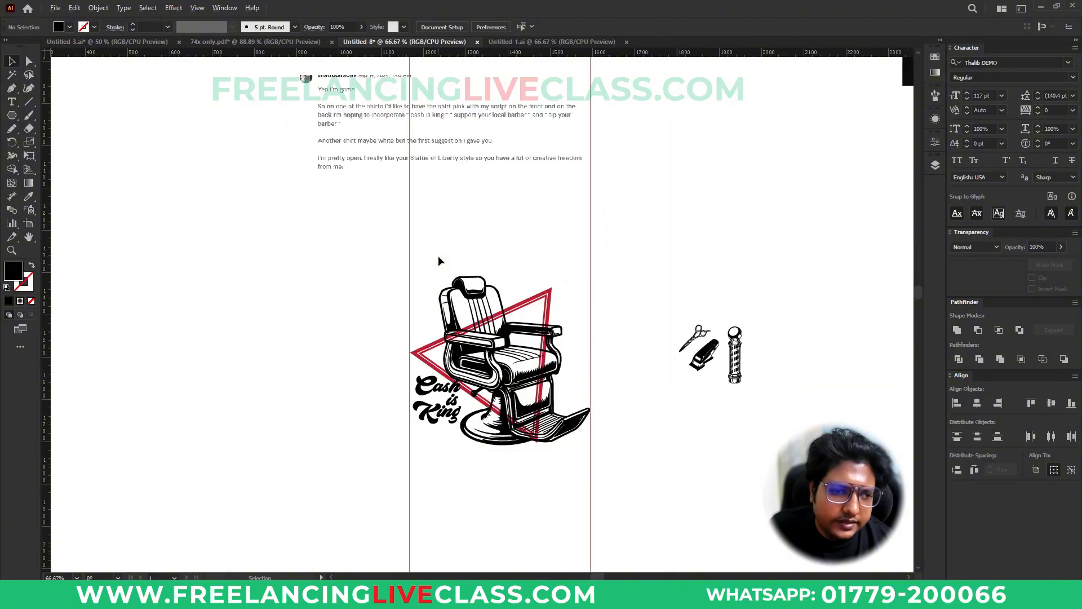
scroll(442, 231, up, 1)
scroll(484, 164, up, 3)
key(t)
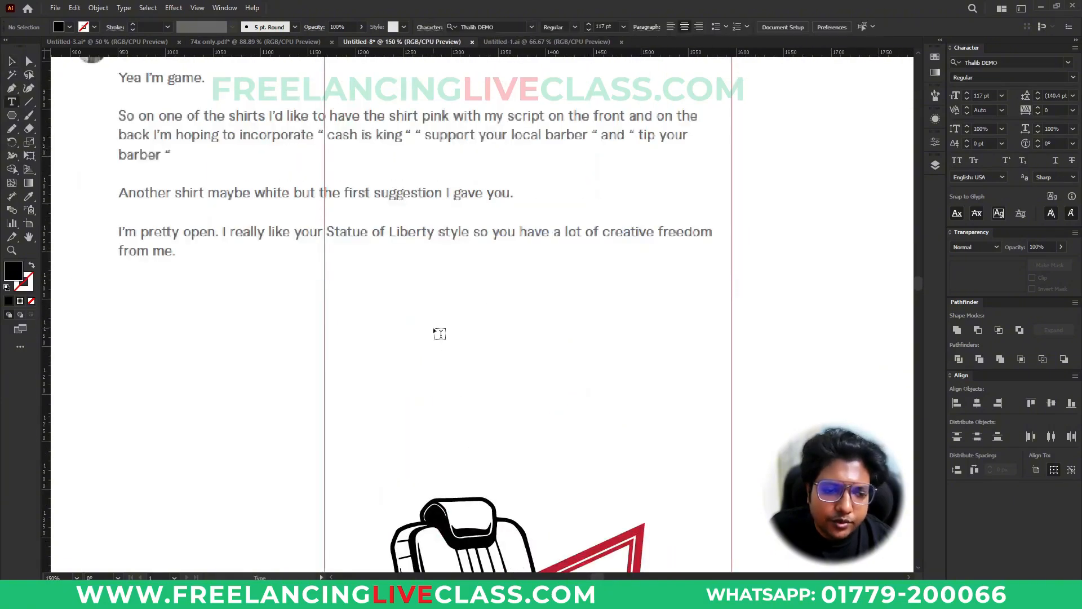
click(433, 327)
text(Su)
text(pport your local barber)
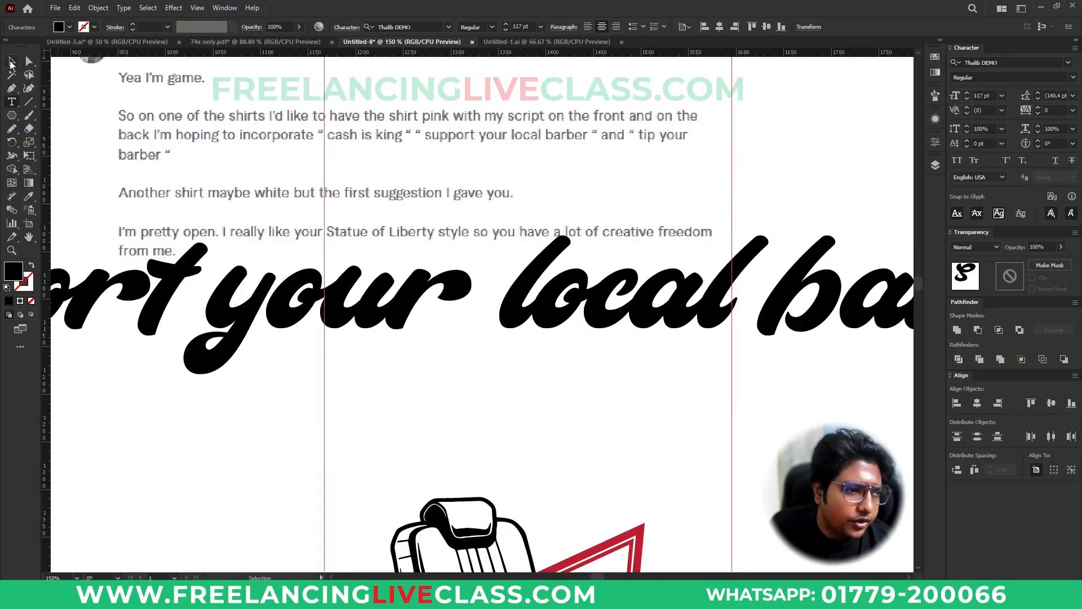
key(Escape)
Change the new text's font to Block Pro Condensed Regular, shrink it to about 50 pt and place it below the chair design
right_click(359, 317)
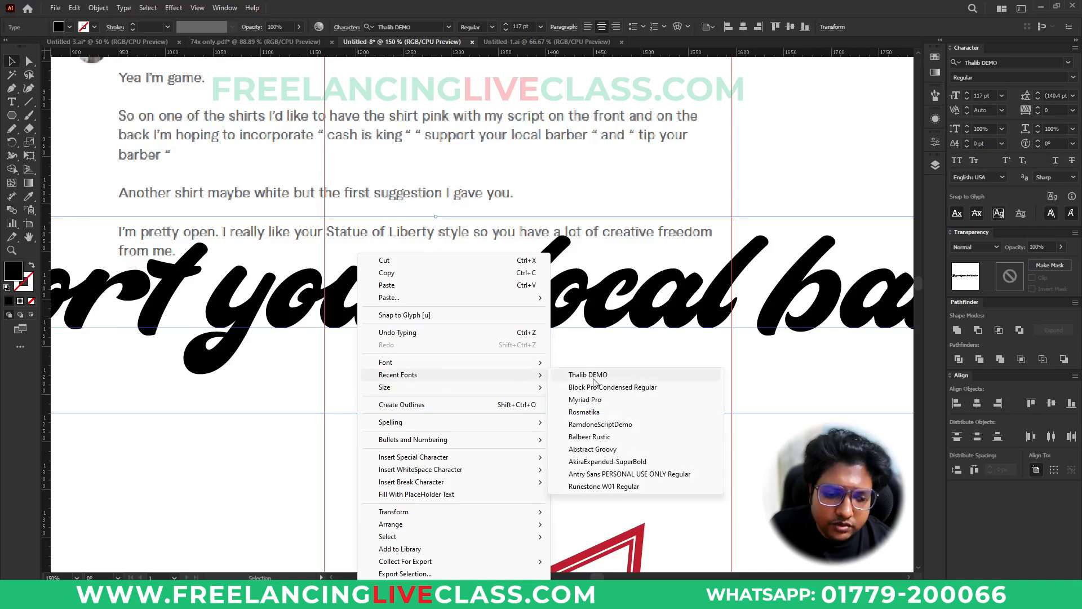
click(618, 390)
key(ctrl+minus)
key(ctrl+minus)
key(ctrl+minus)
key(ctrl+minus)
drag(627, 331, 634, 477)
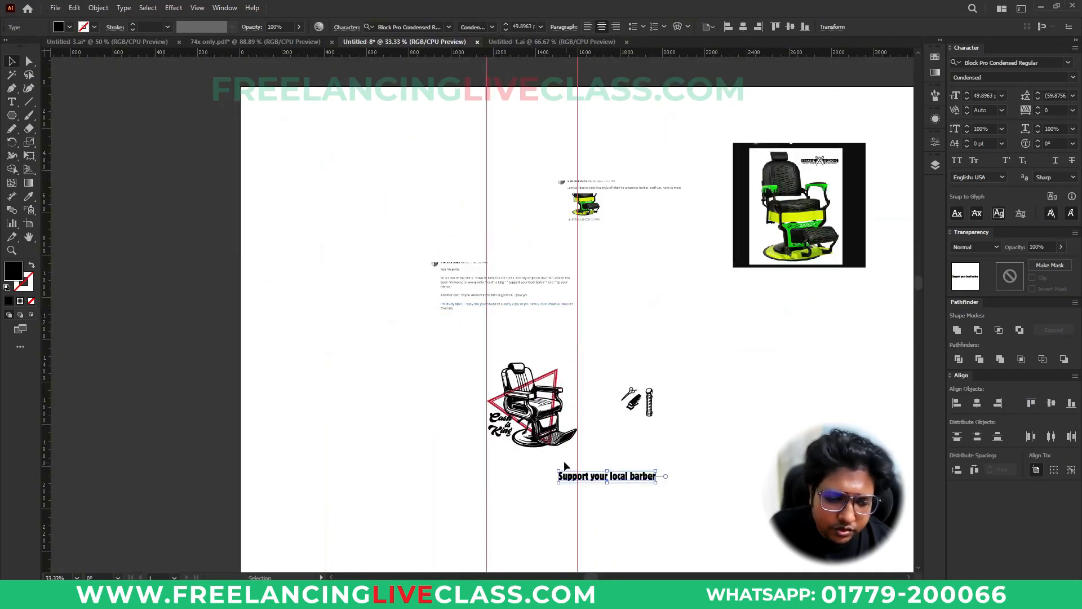
scroll(552, 460, up, 3)
click(593, 276)
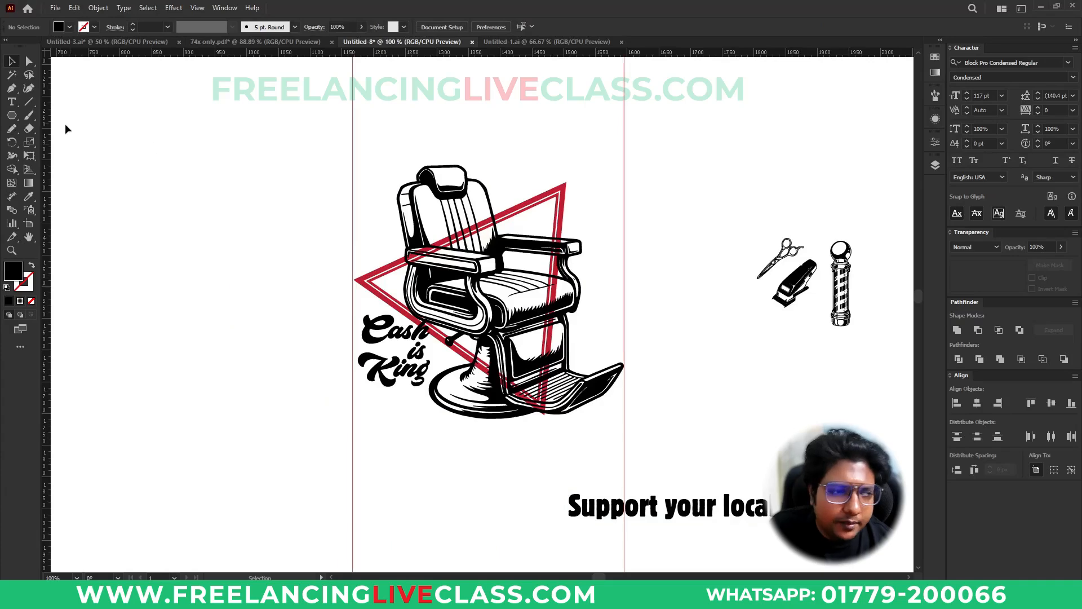
Draw a circle about 360 px wide around the upper part of the chair, with an outline only and no fill
drag(11, 118, 70, 141)
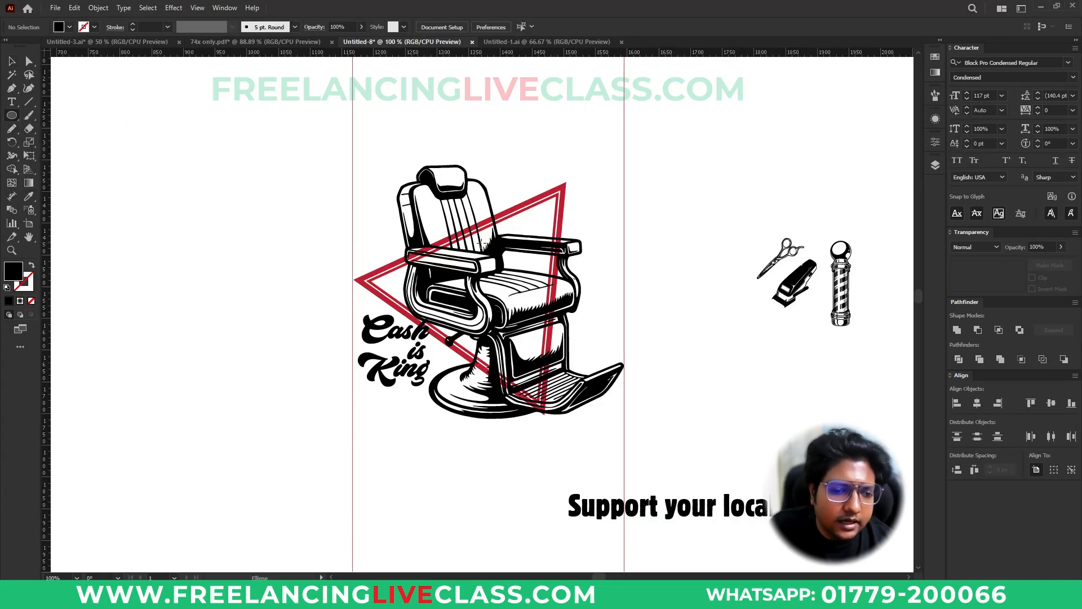
drag(486, 245, 571, 357)
key(shift+x)
key(v)
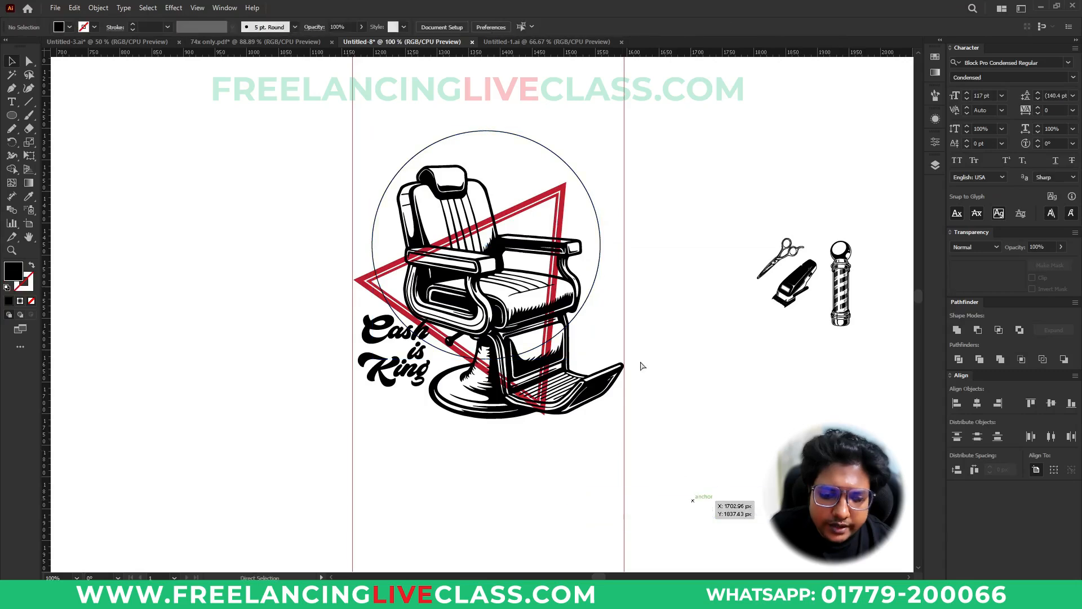
Put "Support your local barber" on the circle's path and rotate it so it arches over the top of the chair
drag(11, 101, 56, 129)
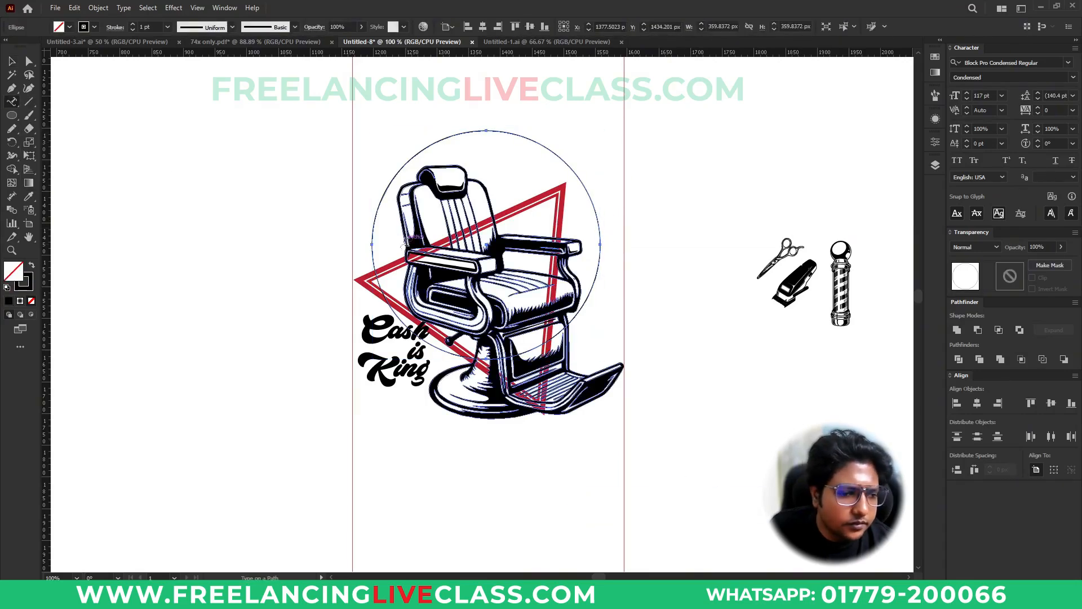
click(372, 243)
text(Support your local barber)
click(19, 63)
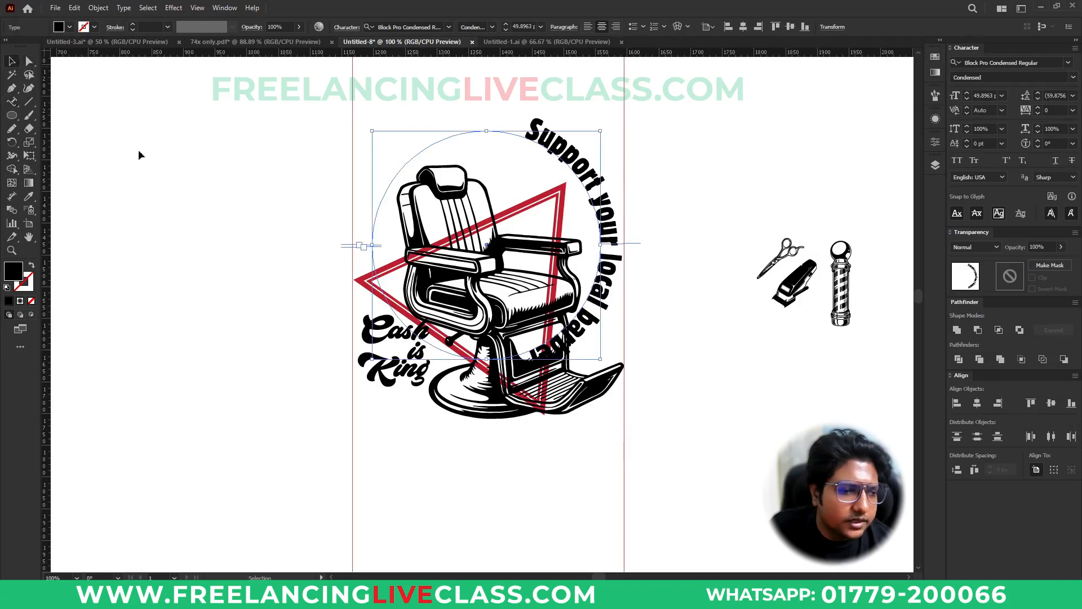
drag(353, 246, 743, 243)
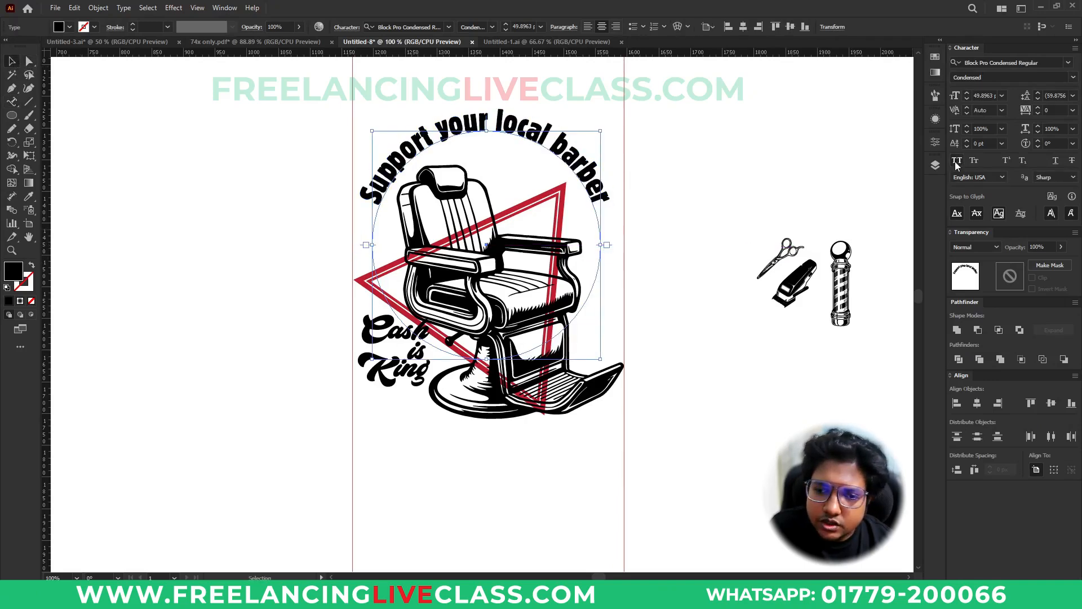
Turn on All Caps for the arched text, centre it on the path line and set its size to 38 pt
click(956, 161)
key(ctrl+alt+t)
click(790, 148)
click(786, 177)
click(786, 187)
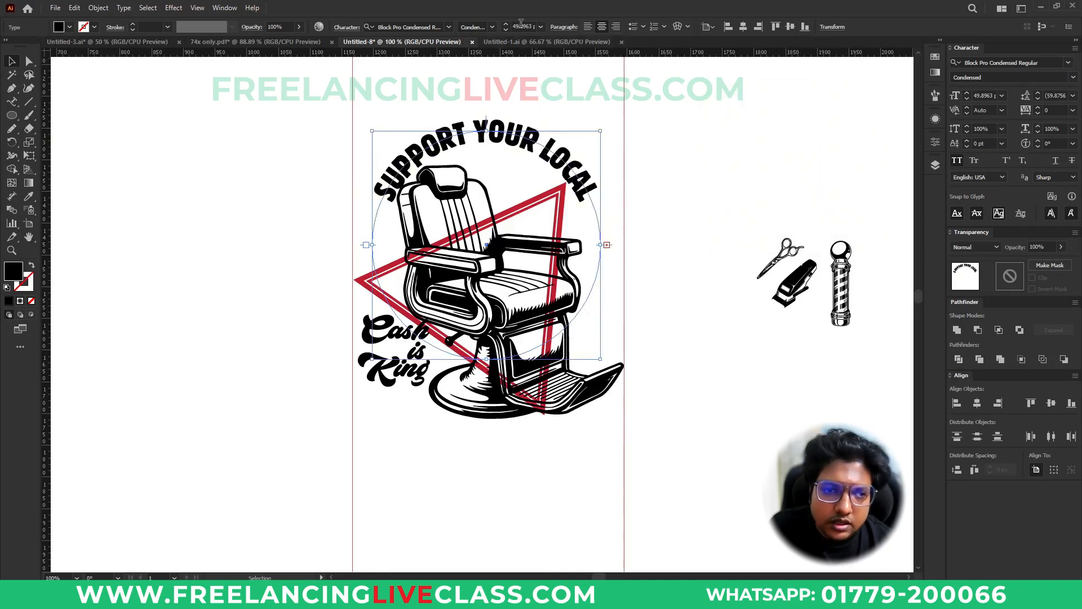
text(38)
key(Return)
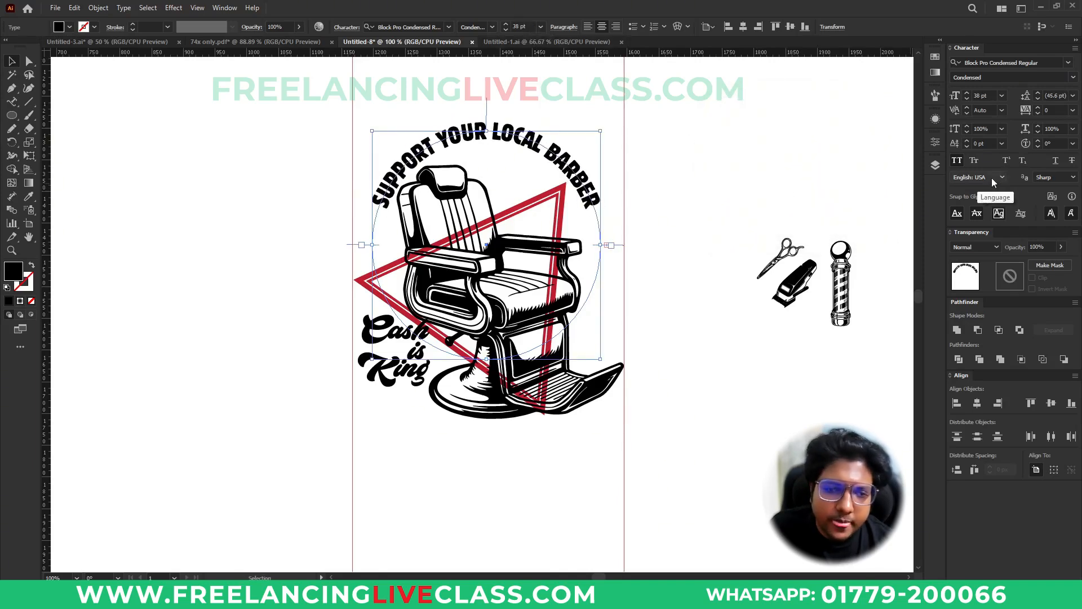
Set the arched text's tracking to 50, then scale it up to about 42 pt and nudge it down around the chair
click(1053, 111)
key(Up)
key(Up)
key(Up)
key(Up)
key(Up)
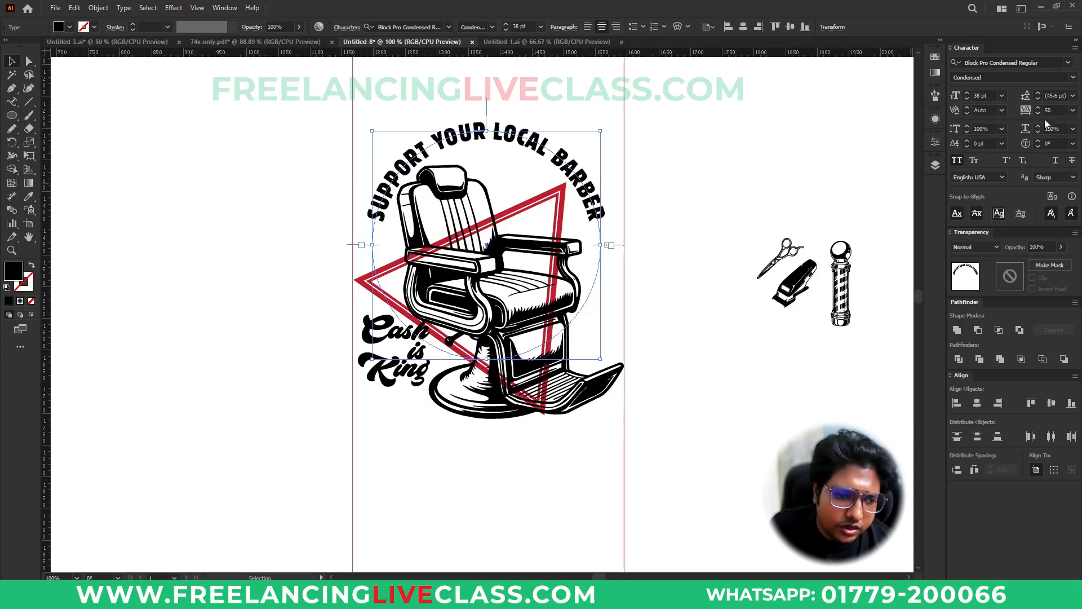
drag(491, 129, 490, 119)
key(shift+Down)
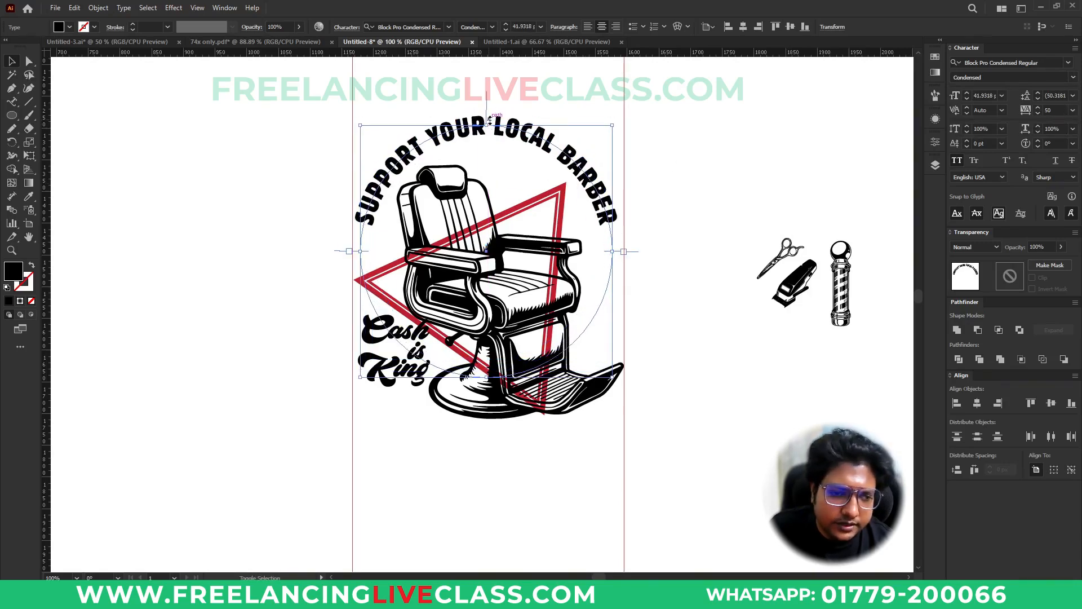
click(679, 317)
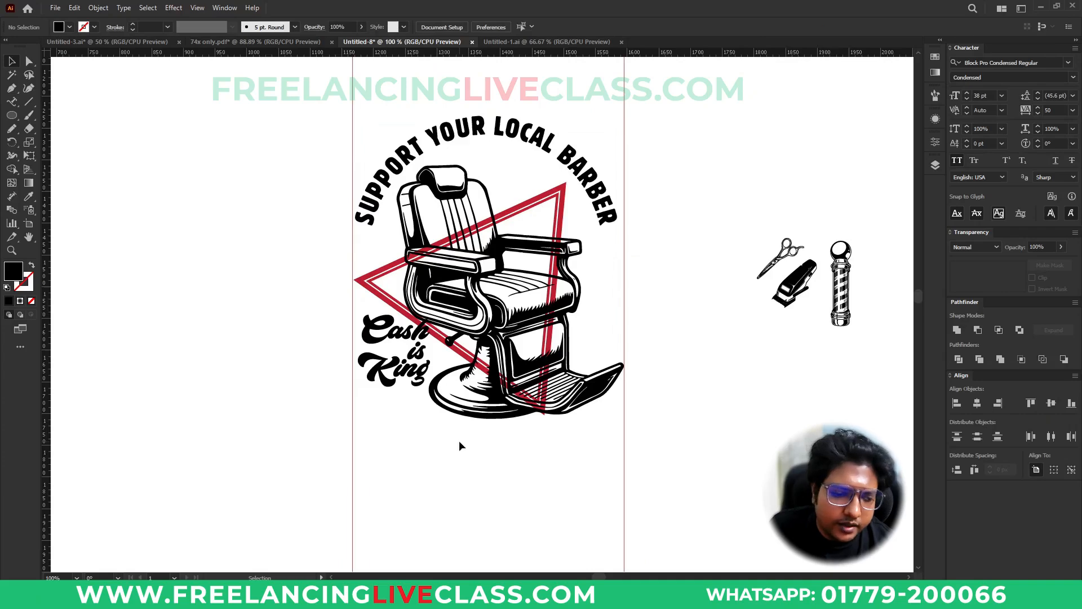
Copy the arched "SUPPORT YOUR LOCAL BARBER" text and paste it as a straight line below the chair
alt+scroll(460, 442, down, 1)
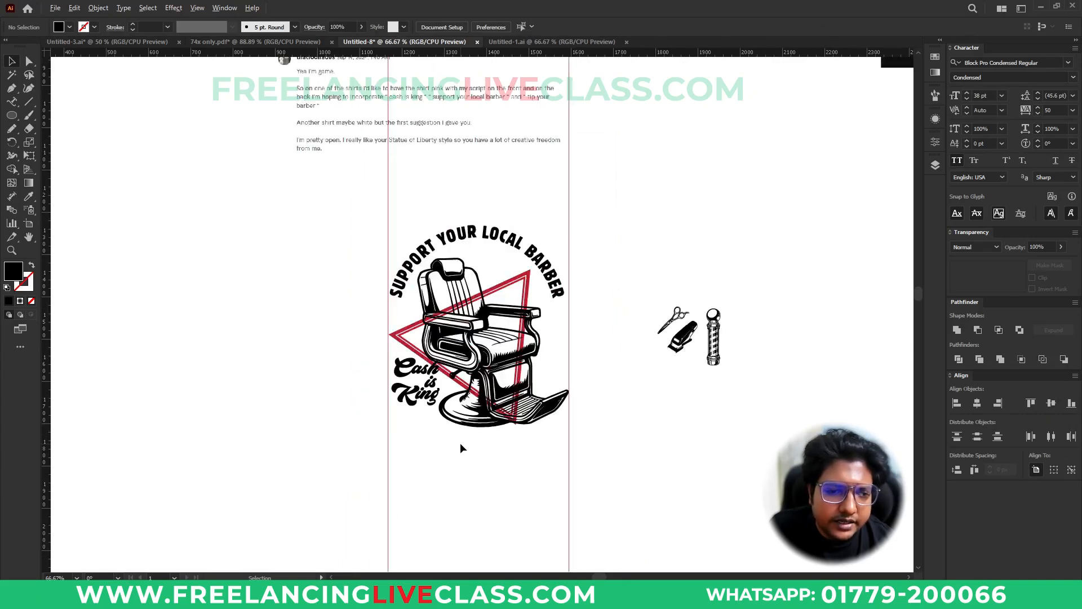
scroll(460, 441, up, 1)
key(t)
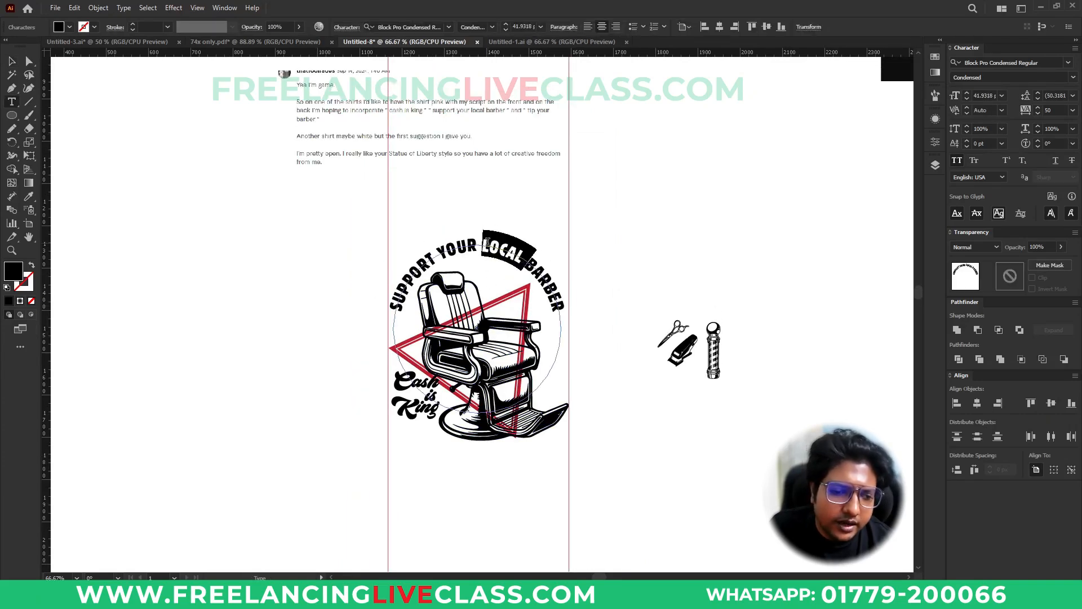
triple_click(487, 242)
key(ctrl+c)
click(11, 60)
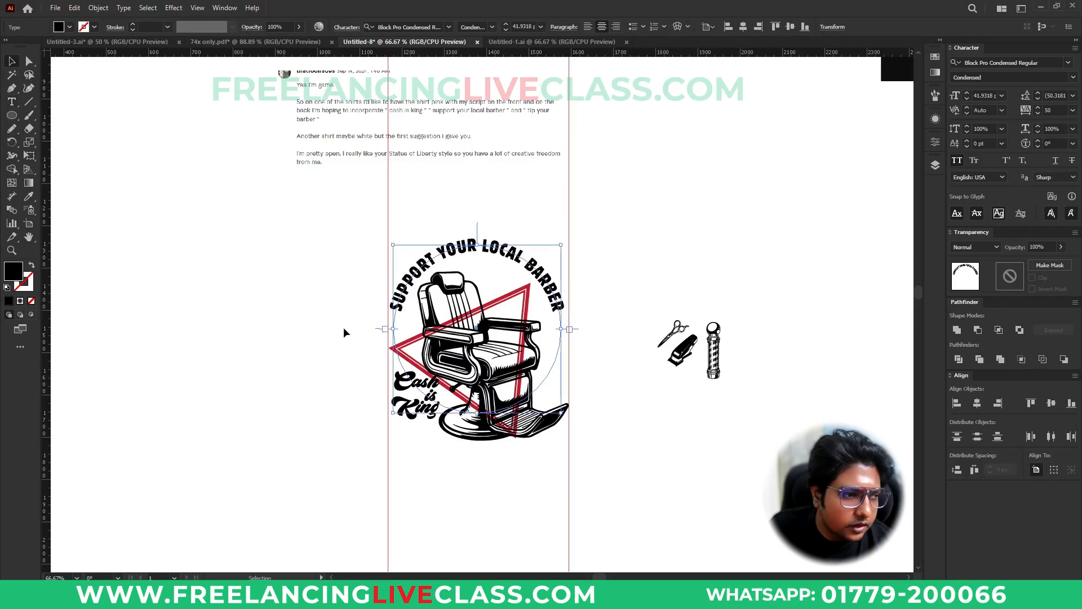
scroll(539, 409, down, 2)
click(516, 439)
alt+scroll(515, 438, up, 1)
key(ctrl+v)
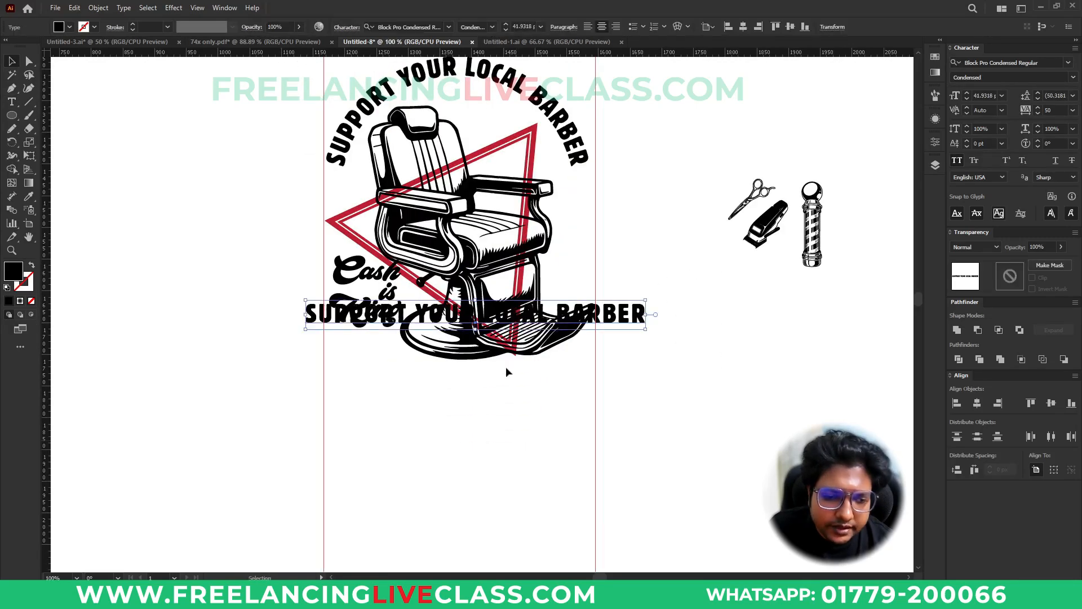
drag(430, 309, 314, 434)
Edit the straight line of text under the chair to read "TIP YOUR BARBER"
key(t)
text(TIP)
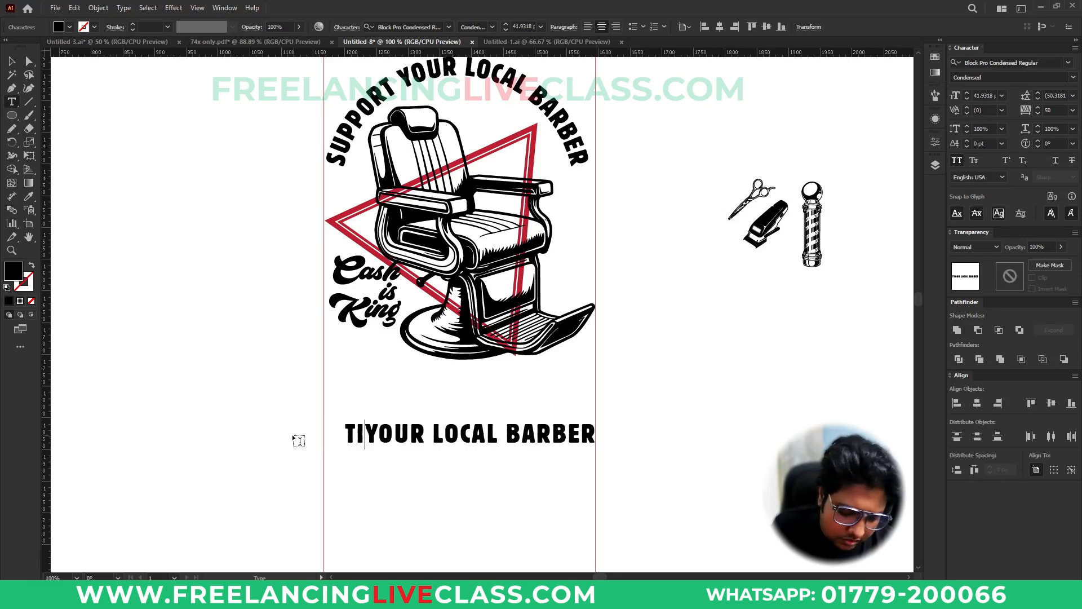
key(Right)
key(Right)
key(Right)
key(Right)
key(Right)
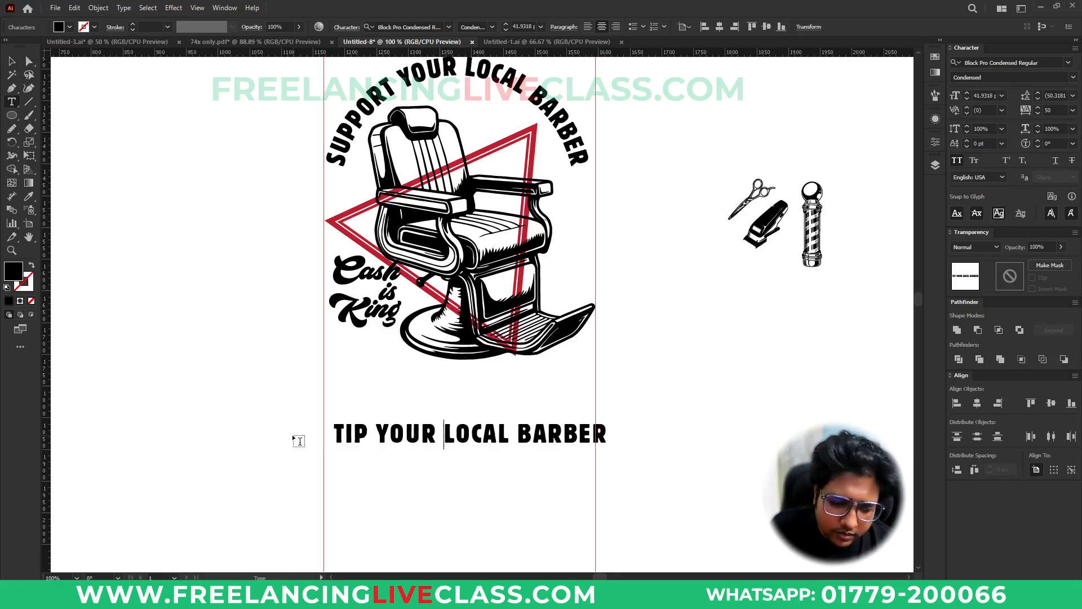
key(Delete)
key(Delete)
key(Delete)
key(Delete)
key(Delete)
key(Delete)
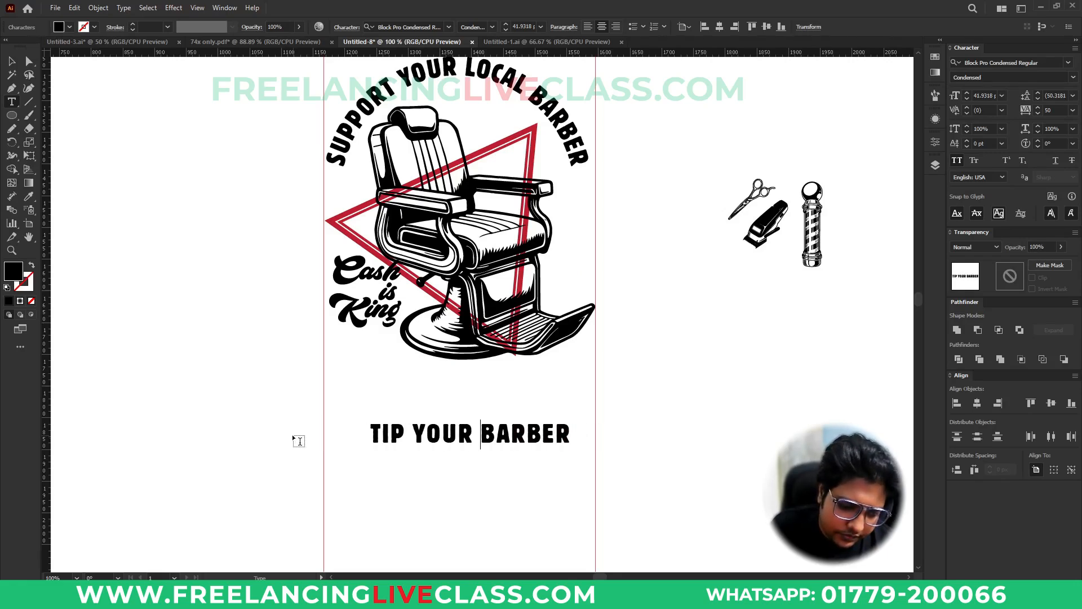
click(11, 62)
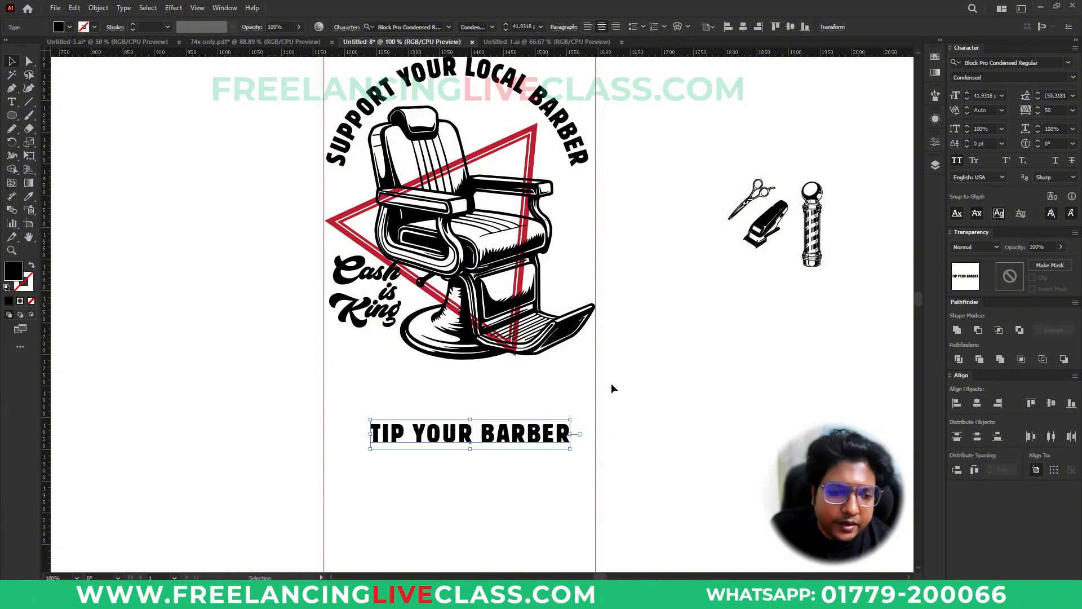
Break "BARBER" onto a second line and separate the two lines into individual text objects
click(578, 423)
key(t)
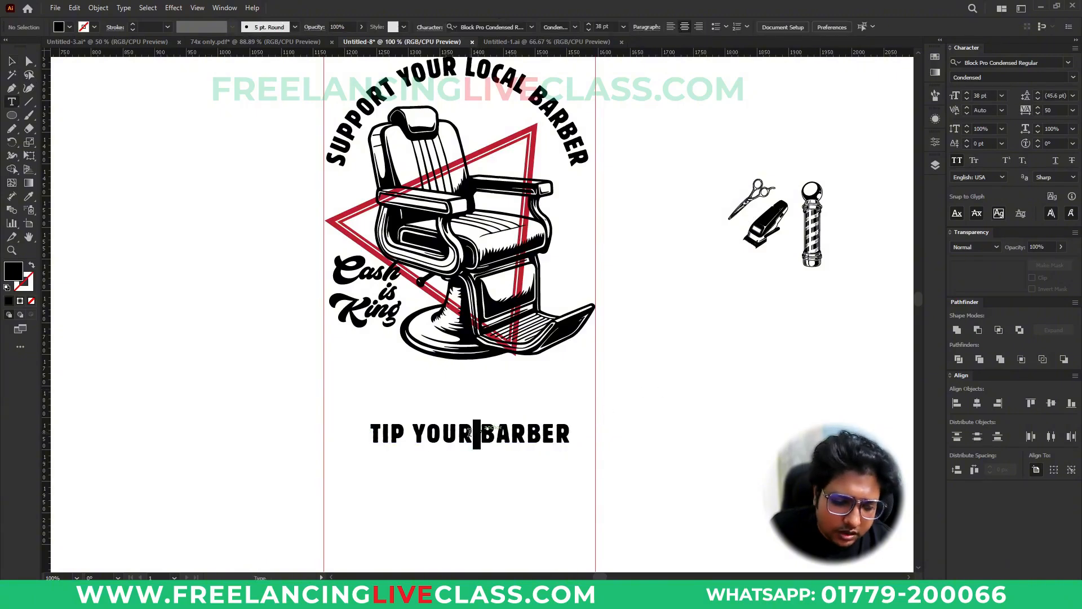
click(470, 431)
key(Return)
click(12, 62)
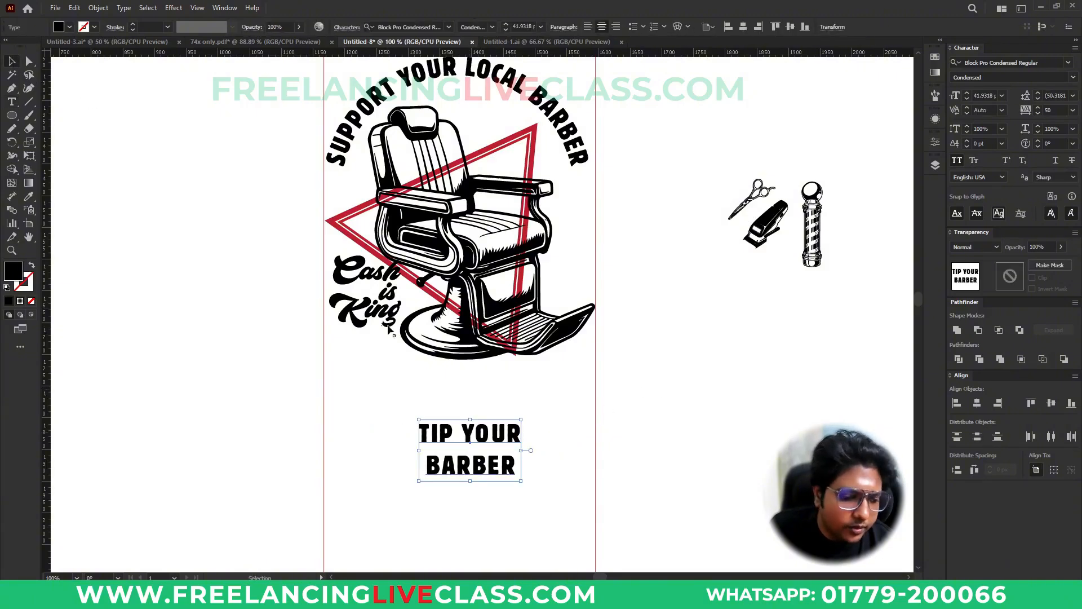
click(55, 8)
mouse_move(159, 297)
click(248, 297)
Move "BARBER" up closer to "TIP YOUR" and set the tracking of both lines to 0
drag(496, 472, 496, 464)
shift+click(490, 434)
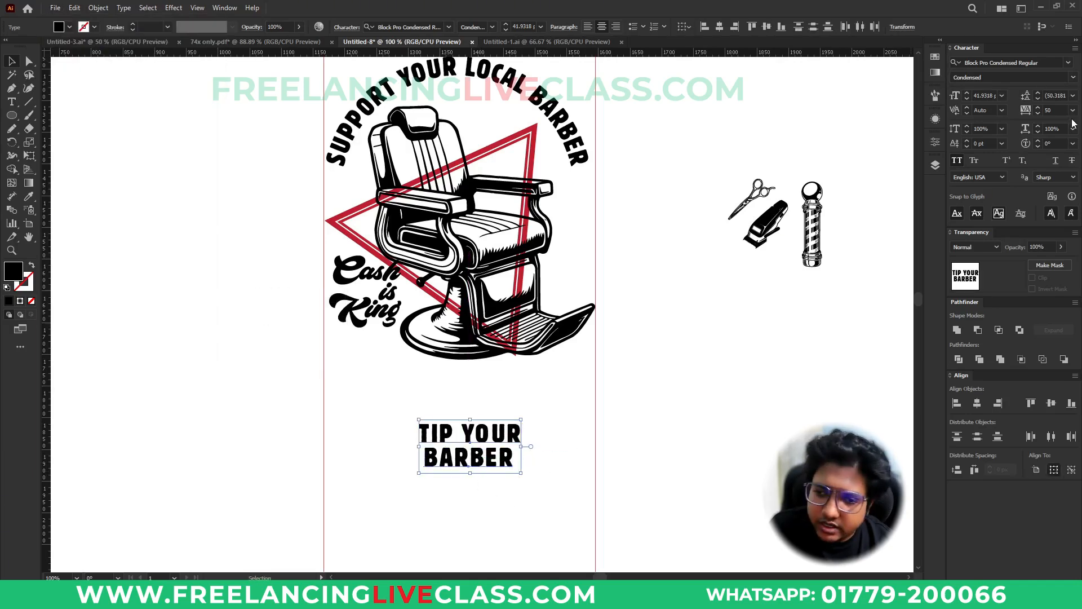
key(Return)
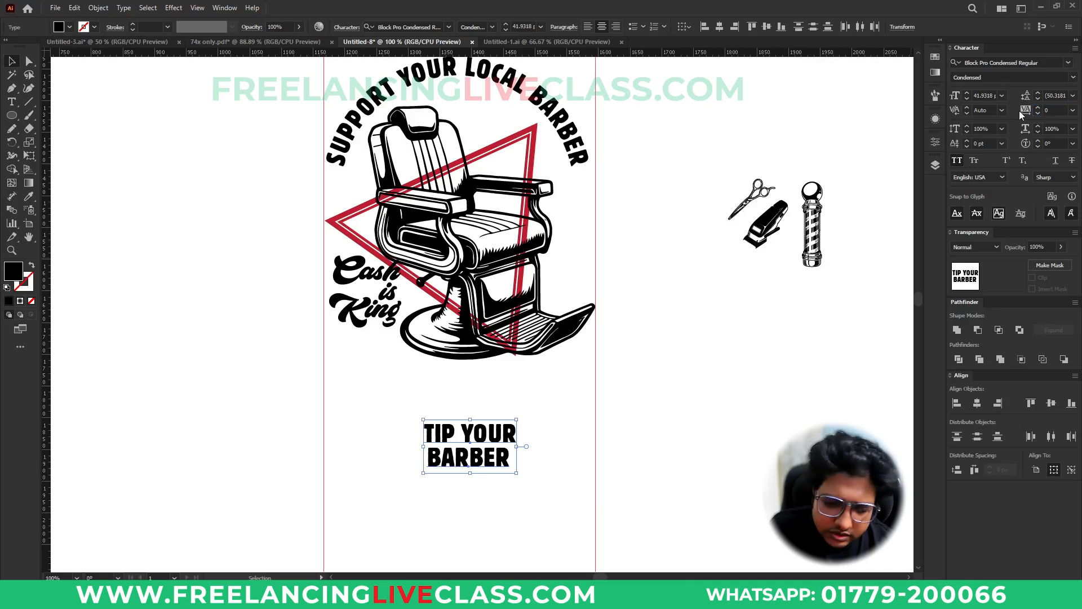
click(552, 499)
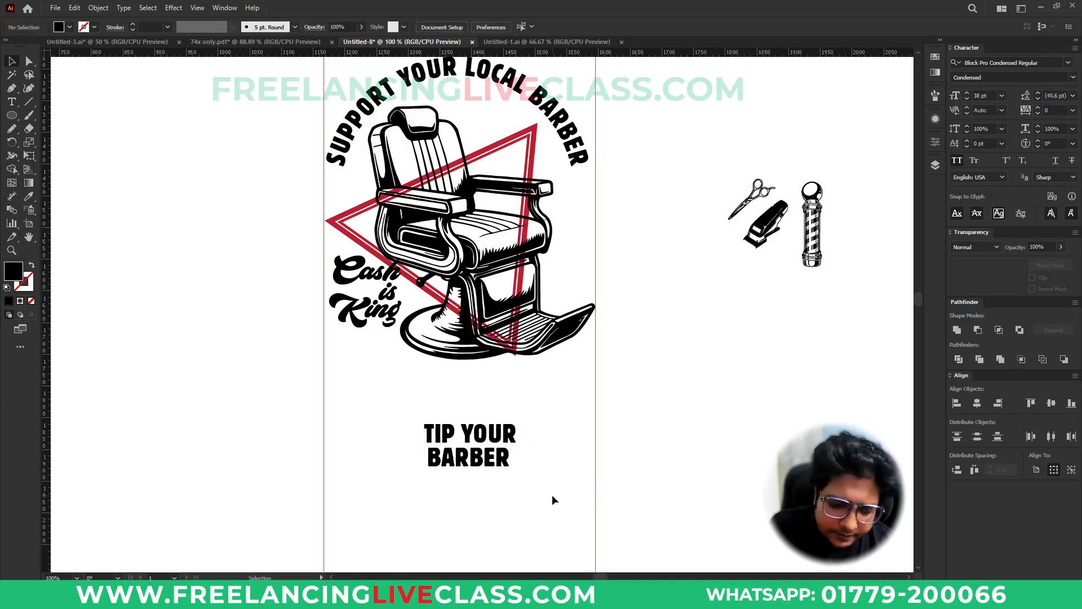
Move the stacked "Cash is King" lettering out of the design onto the blank area beside the chair
click(378, 313)
shift+click(379, 287)
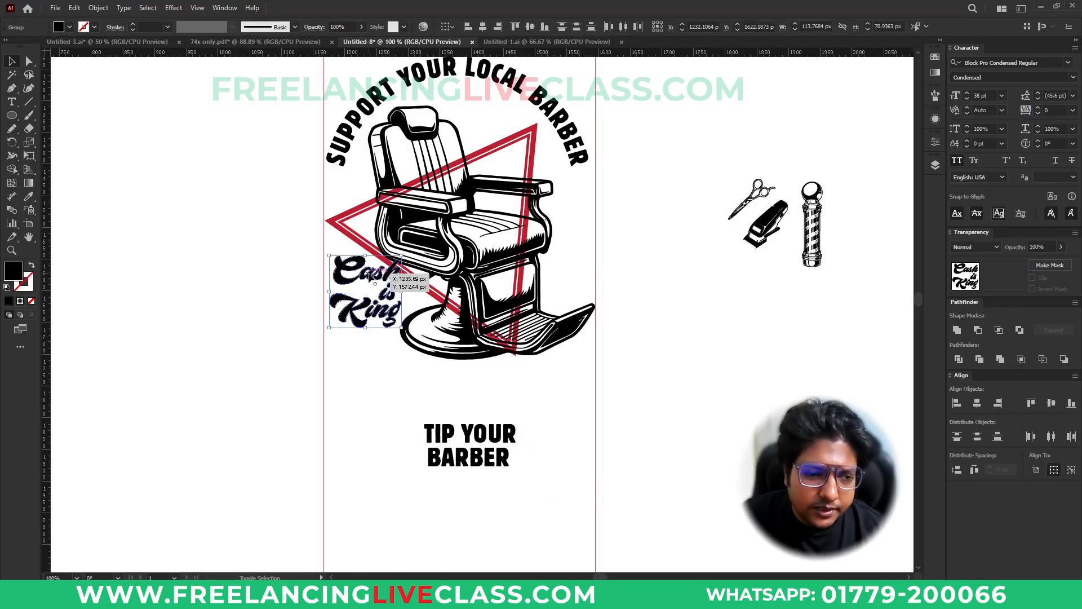
drag(363, 275, 670, 381)
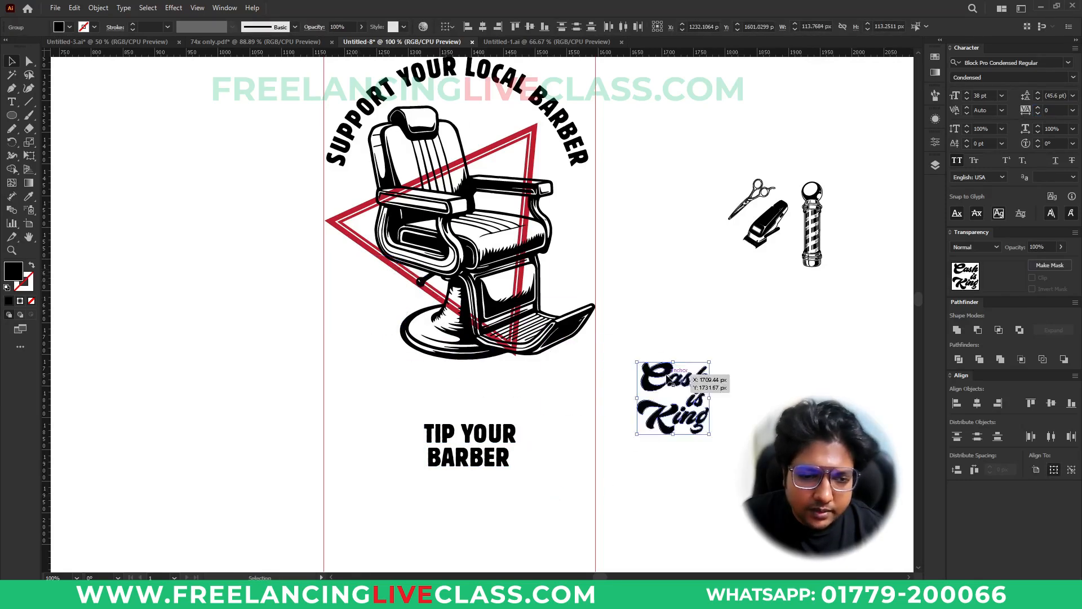
Set the "BARBER" text under the chair to the Thalib DEMO font and turn off All Caps
click(477, 457)
right_click(477, 458)
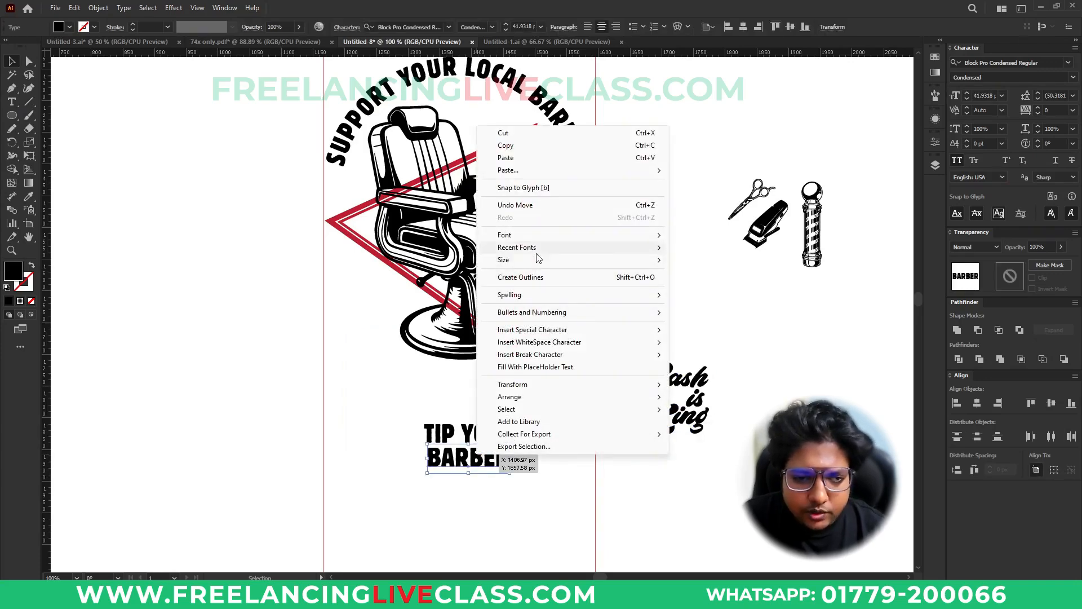
mouse_move(536, 249)
click(709, 265)
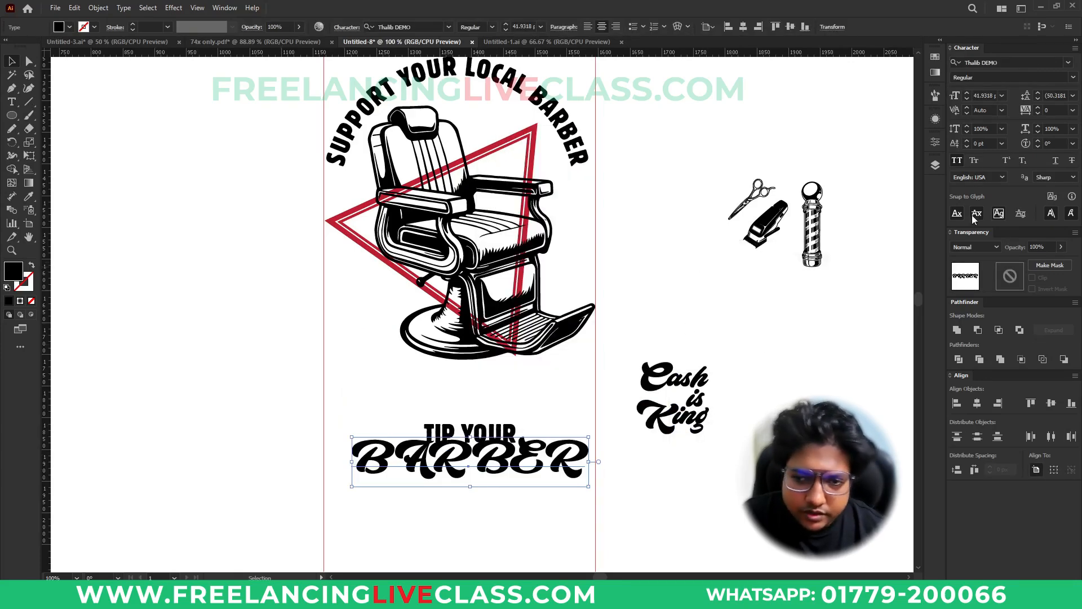
click(955, 168)
Replace the lowercase first letter of "barber" with a capital "B"
scroll(496, 466, up, 3)
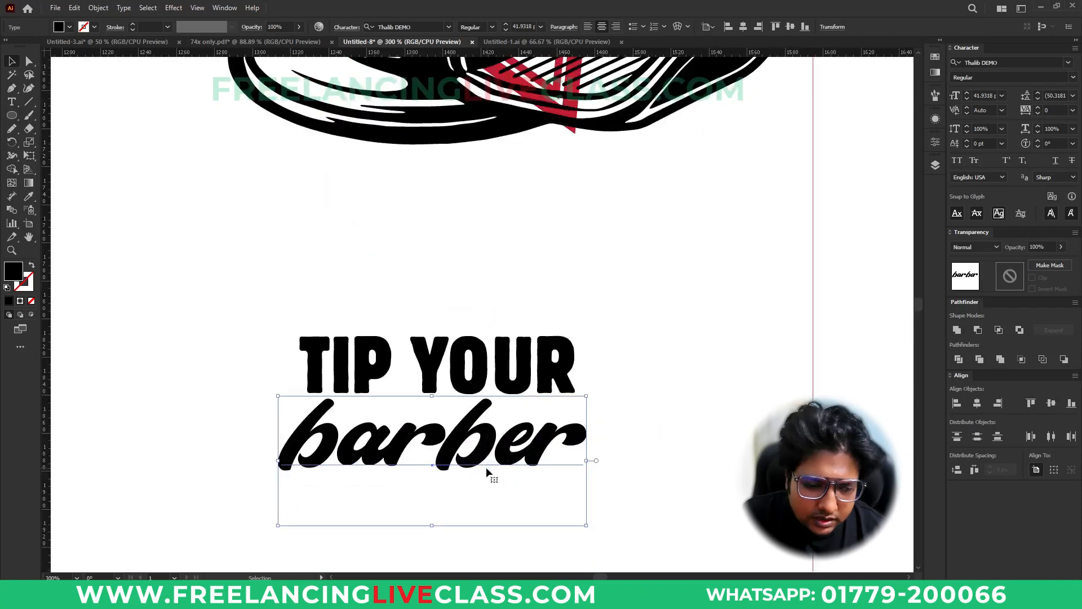
double_click(361, 447)
drag(337, 432, 280, 433)
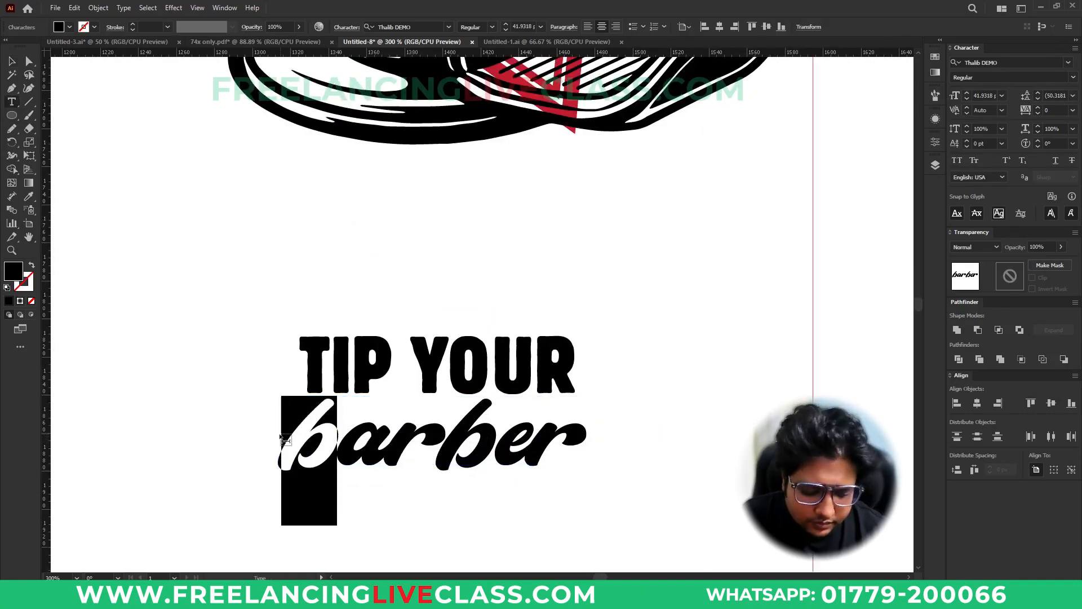
text(B)
click(11, 61)
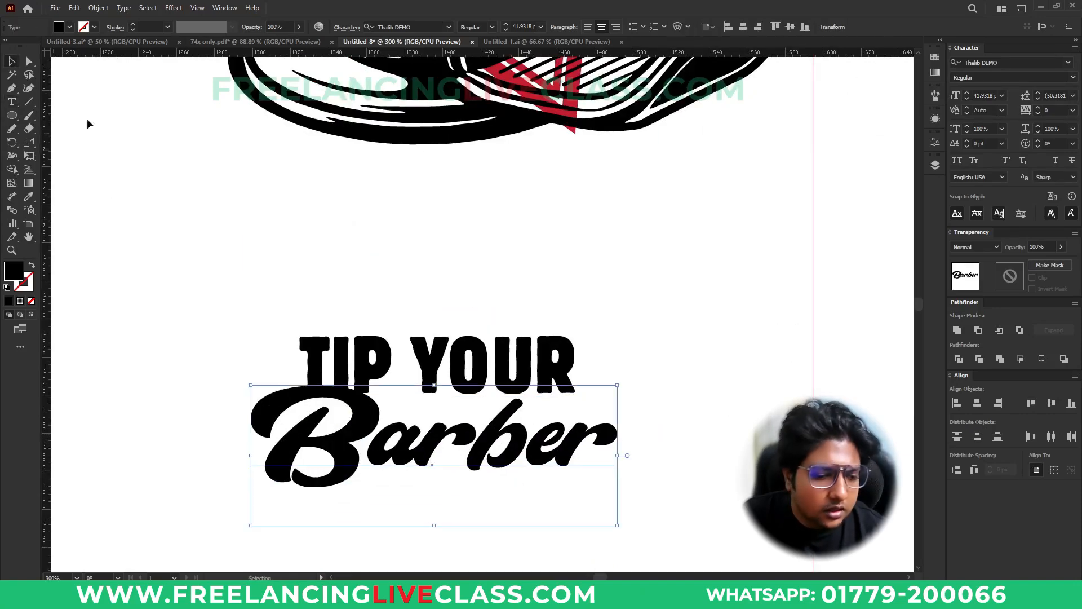
Convert "TIP YOUR" and "Barber" to outlines and position them so the capital B tucks under the start of "TIP YOUR"
click(560, 304)
drag(507, 362, 574, 372)
click(535, 463)
right_click(536, 464)
click(566, 288)
click(531, 373)
right_click(531, 373)
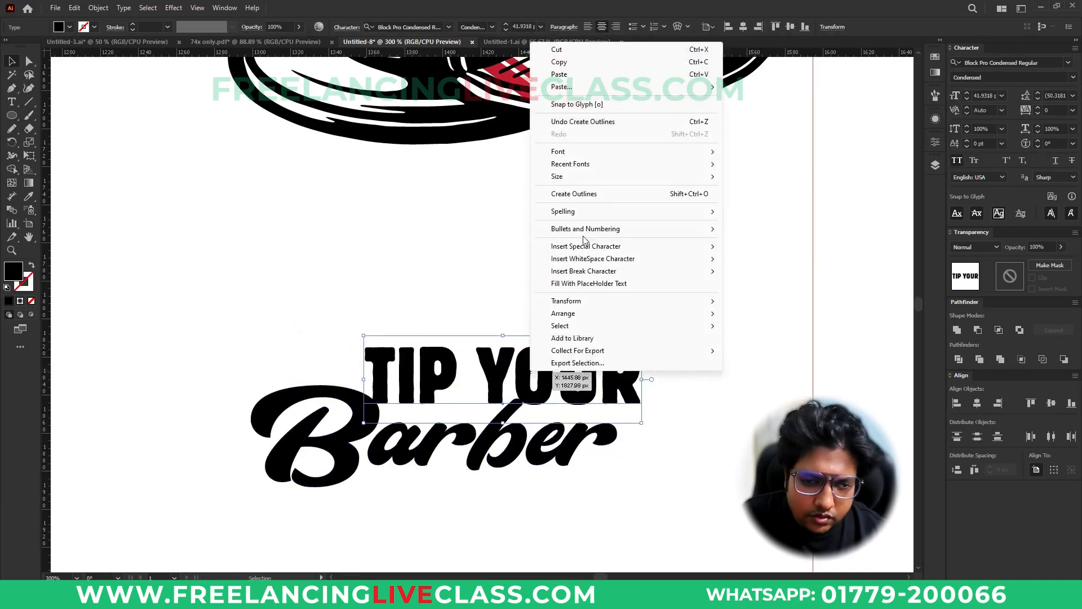
click(586, 195)
drag(503, 430, 545, 434)
click(660, 451)
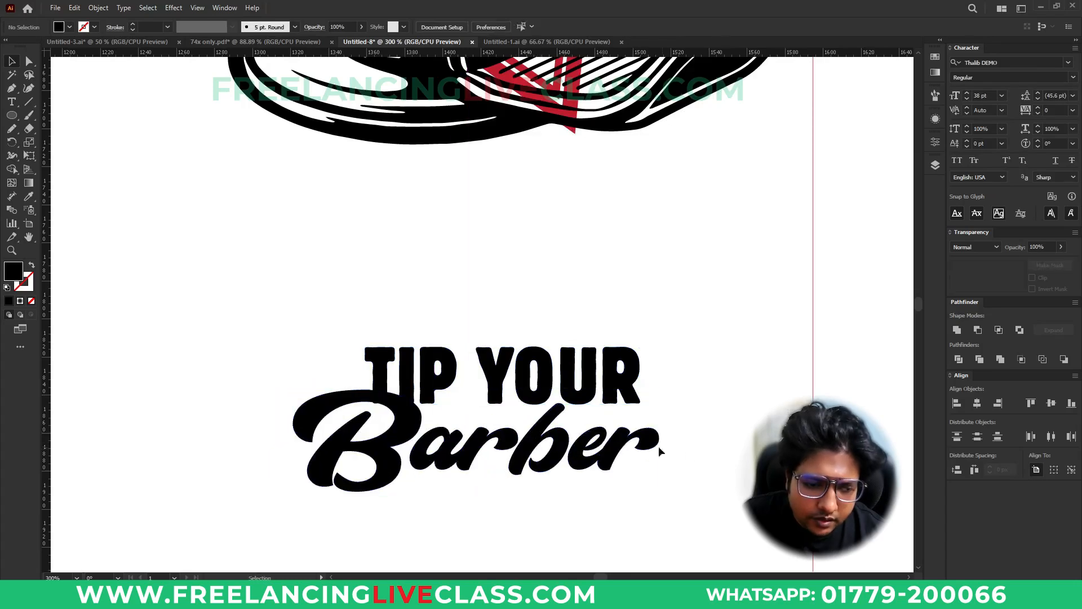
Move "TIP YOUR" slightly closer to "Barber" and create a 2 px offset path around the "Barber" outlines
click(562, 394)
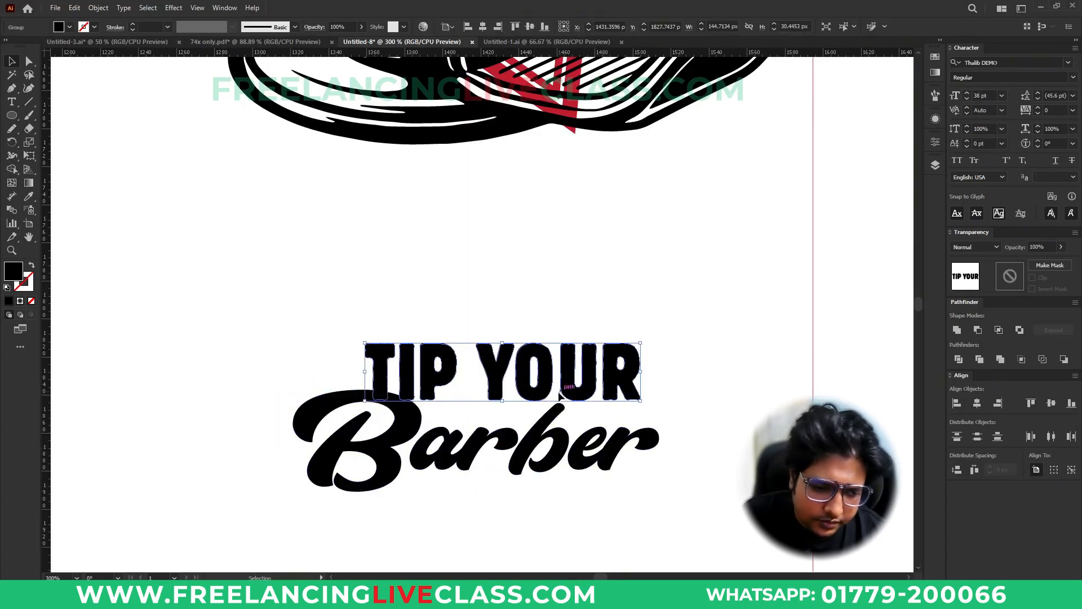
click(546, 420)
key(ctrl+alt+o)
text(4)
key(Tab)
text(2)
key(Tab)
click(710, 213)
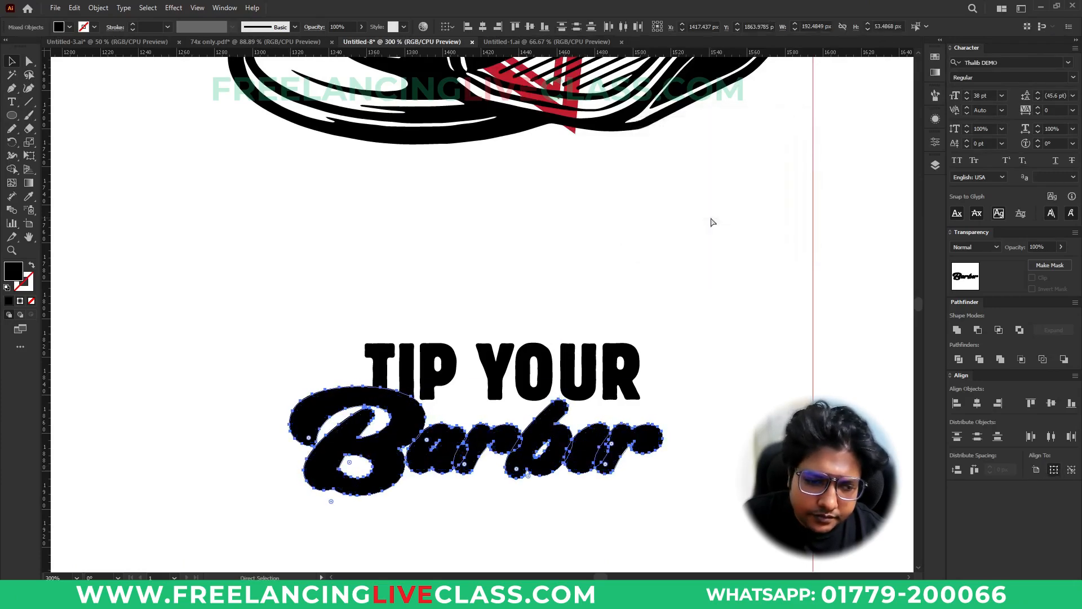
Enlarge "TIP YOUR" to end flush with "Barber" and mask it with the offset "Barber" shape using an opacity mask with Clip off
click(637, 369)
drag(640, 371, 659, 372)
click(1010, 276)
click(1040, 278)
key(ctrl+f)
click(975, 282)
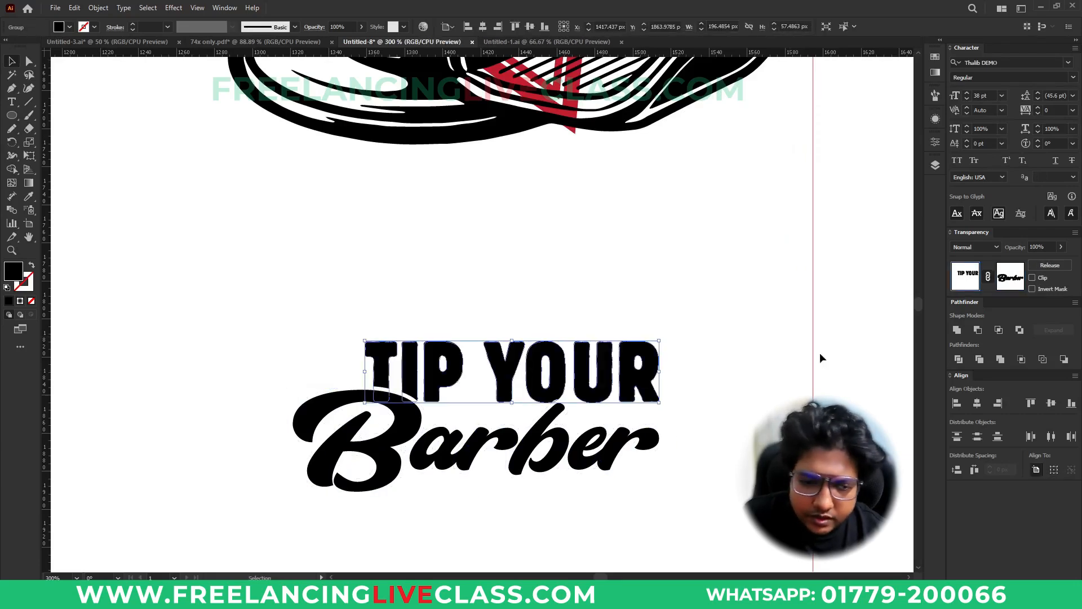
Move the combined "TIP YOUR Barber" lettering over the chair's base and enlarge it to about 201 px wide
scroll(644, 304, down, 2)
drag(555, 289, 655, 418)
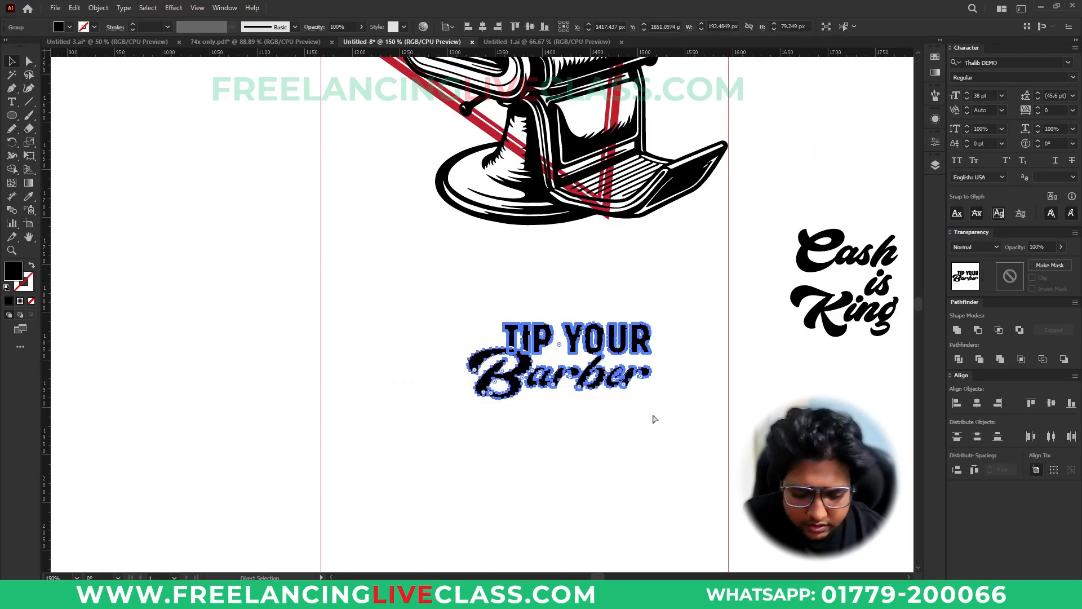
drag(641, 350, 497, 146)
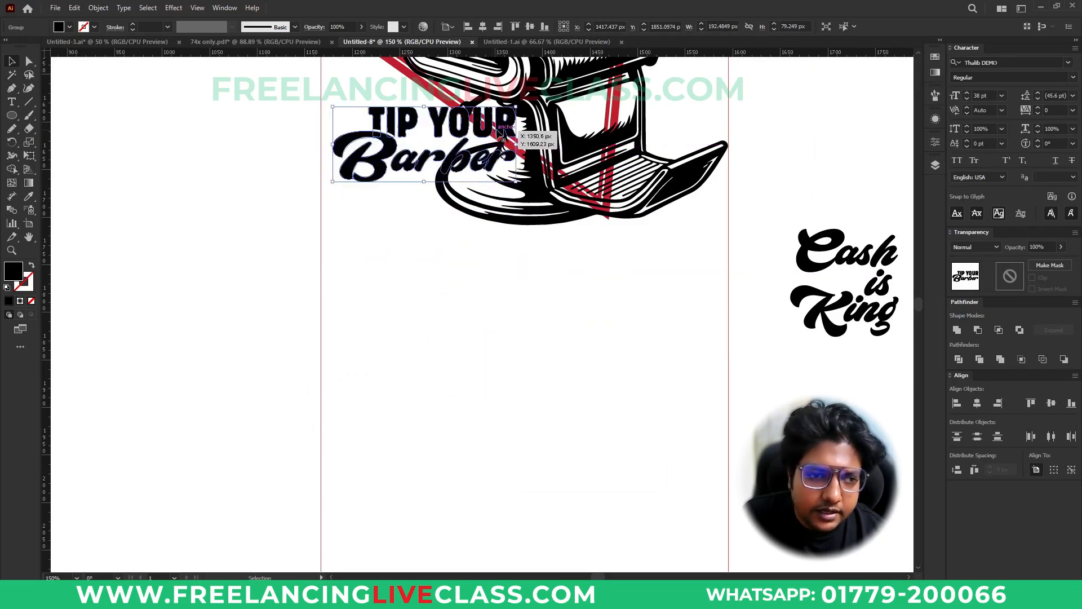
scroll(537, 281, up, 3)
drag(538, 282, 505, 268)
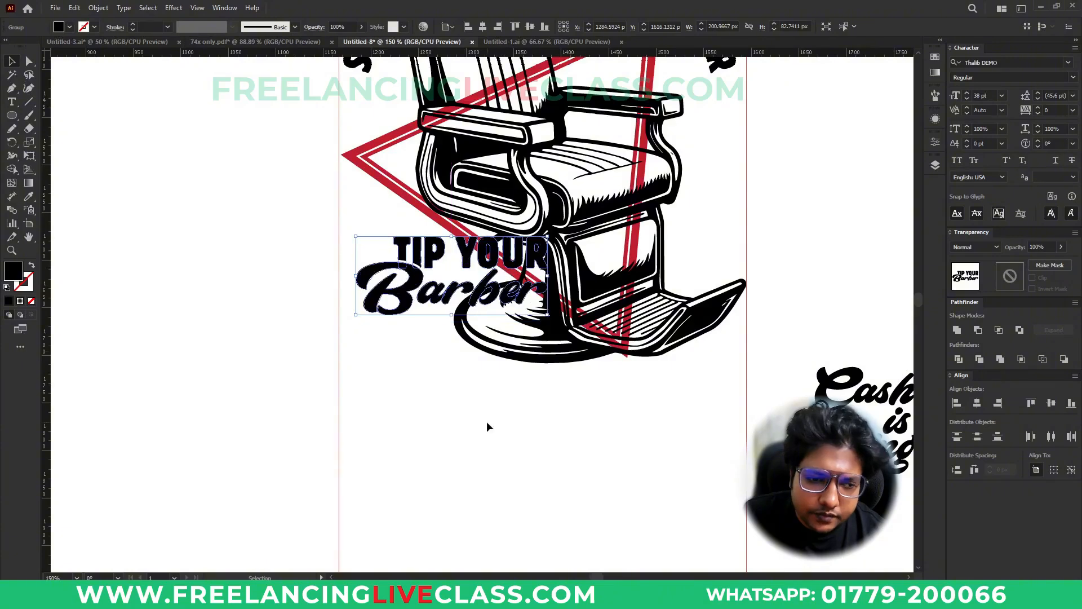
Nudge the "TIP YOUR Barber" lettering 10 px left toward the guide and bring it to the front
click(487, 422)
drag(564, 411, 537, 473)
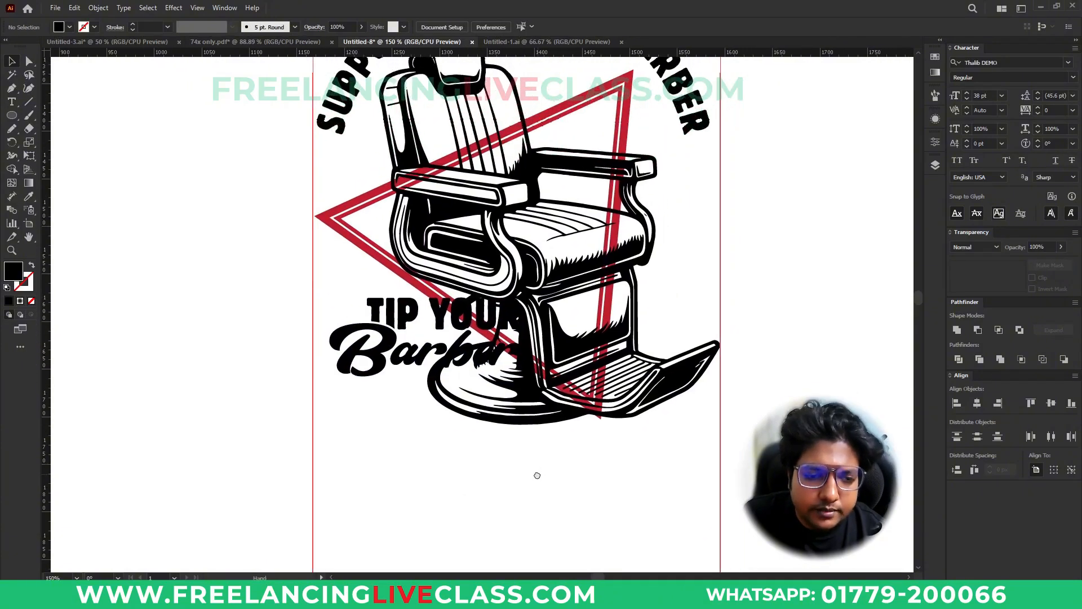
click(398, 349)
key(ctrl+shift+bracketright)
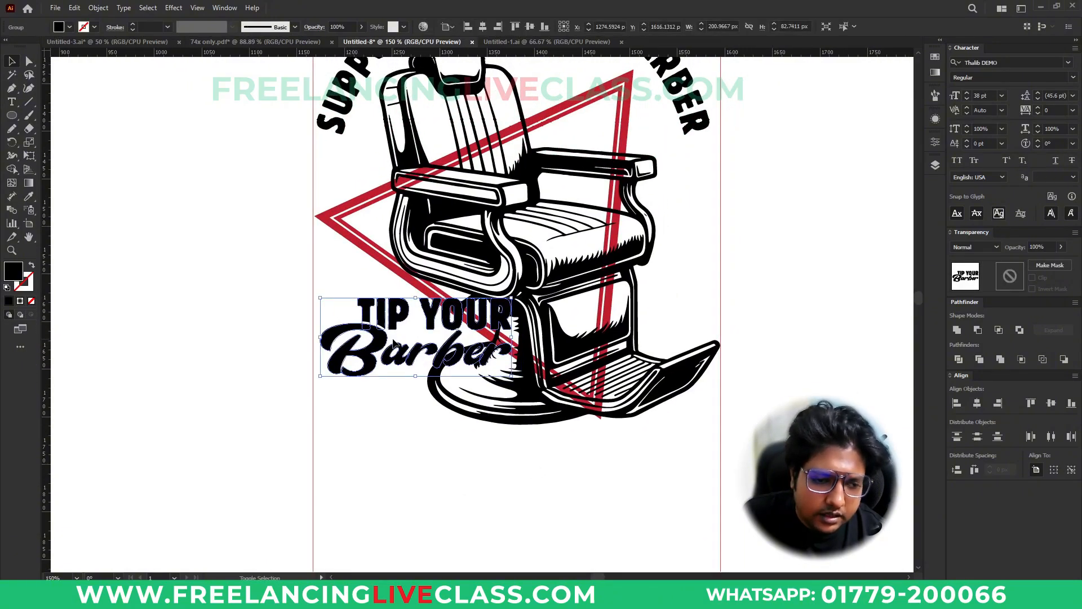
click(601, 478)
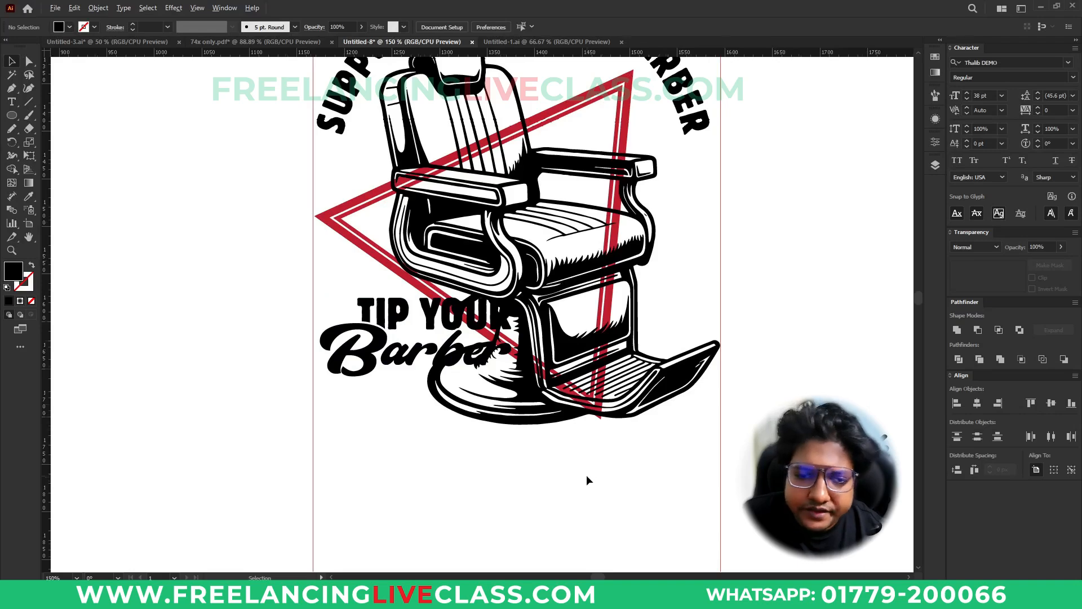
Add a single line of text reading "Cash is King" in Thalib DEMO below the chair
scroll(585, 473, down, 3)
scroll(603, 472, up, 3)
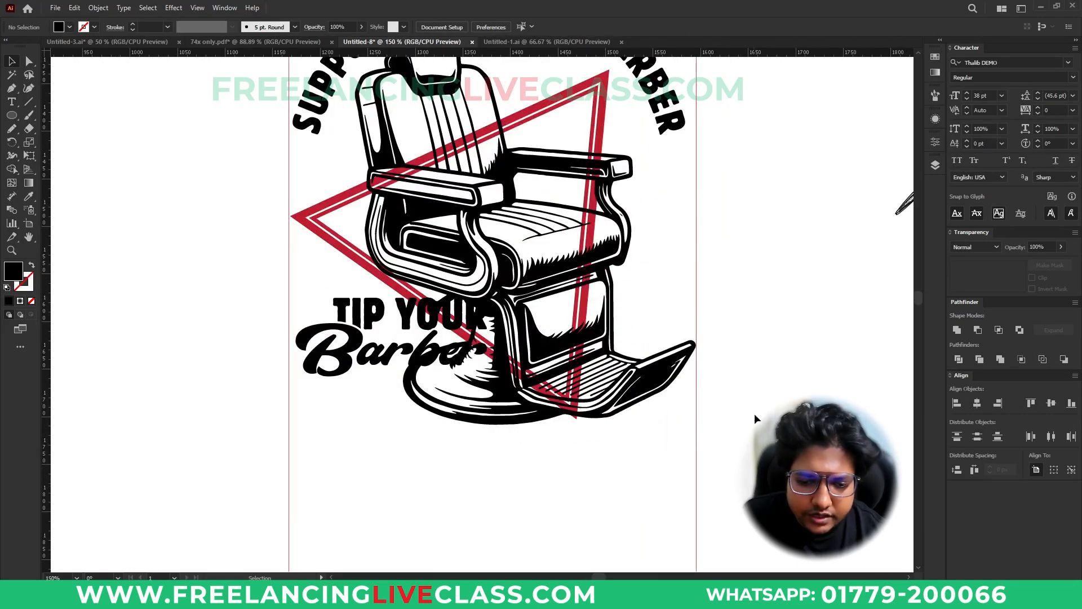
key(t)
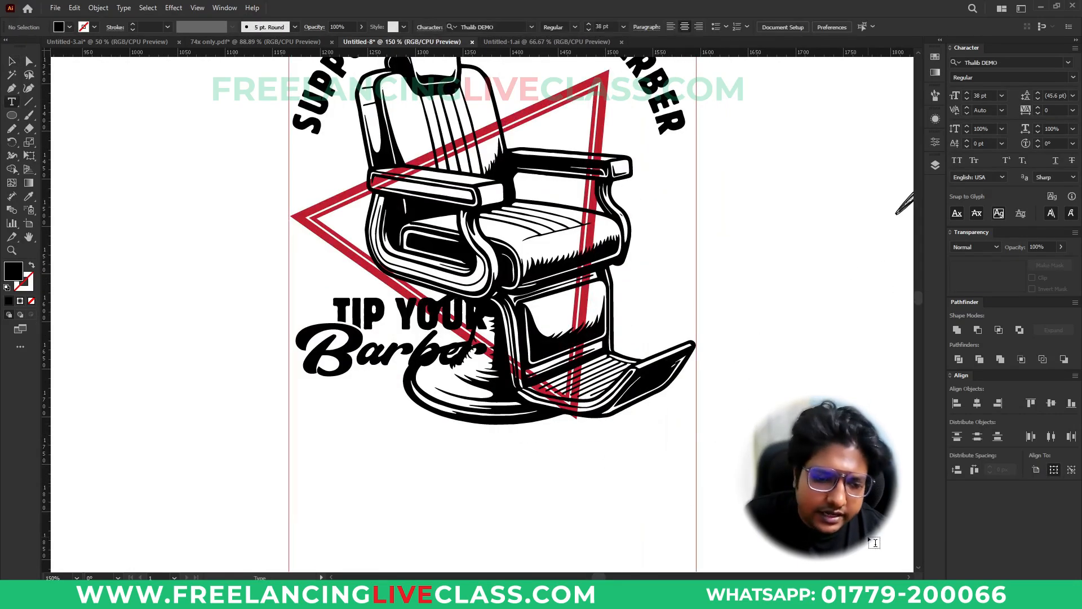
click(529, 484)
text(Cas)
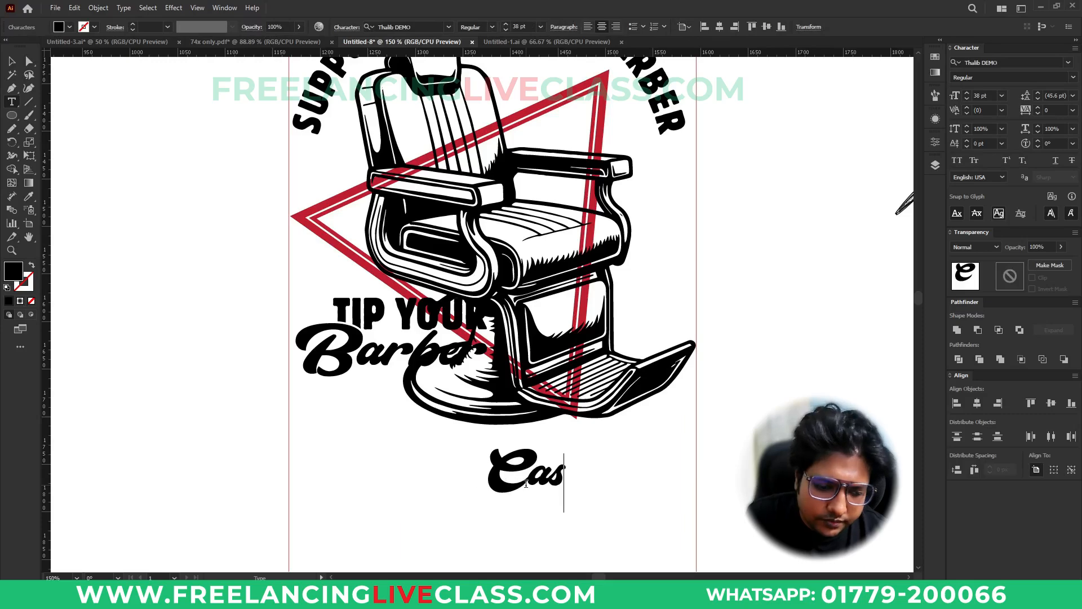
text(h is k)
key(BackSpace)
text(King)
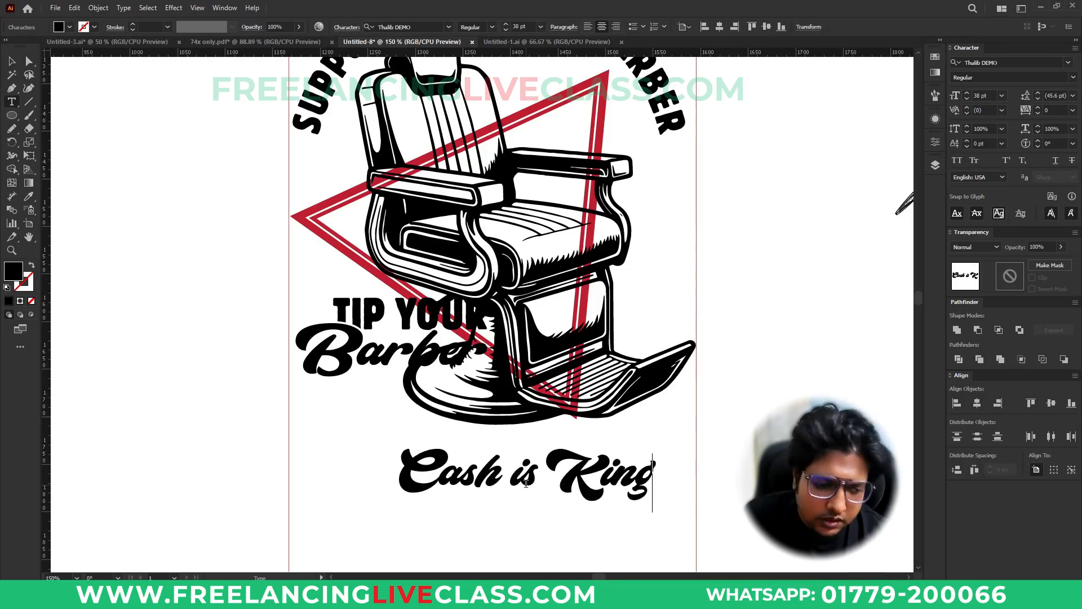
key(Escape)
click(13, 62)
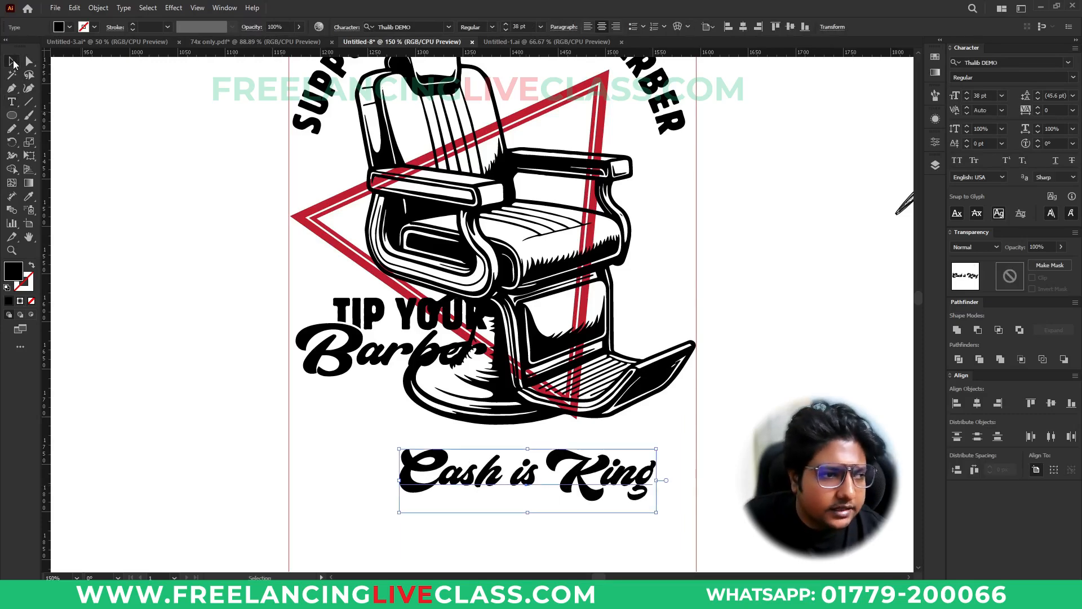
Convert "Cash is King" to outlines and scale it to about 369 px wide, overlapping the bottom of the chair
drag(655, 480, 719, 479)
drag(648, 458, 623, 430)
right_click(623, 434)
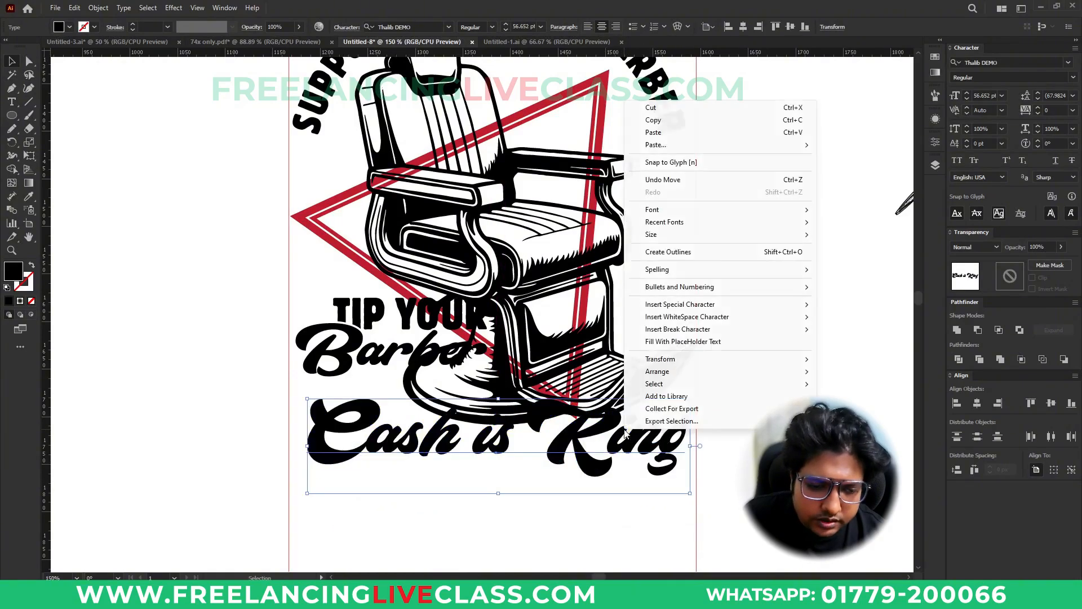
click(665, 252)
drag(690, 439, 697, 439)
drag(308, 437, 288, 437)
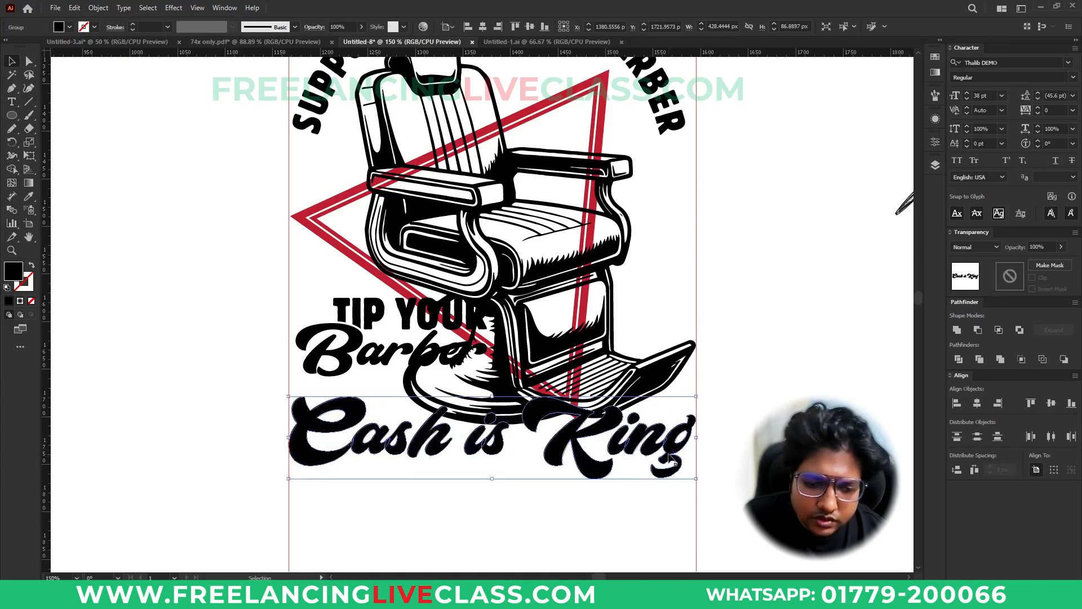
drag(697, 438, 669, 438)
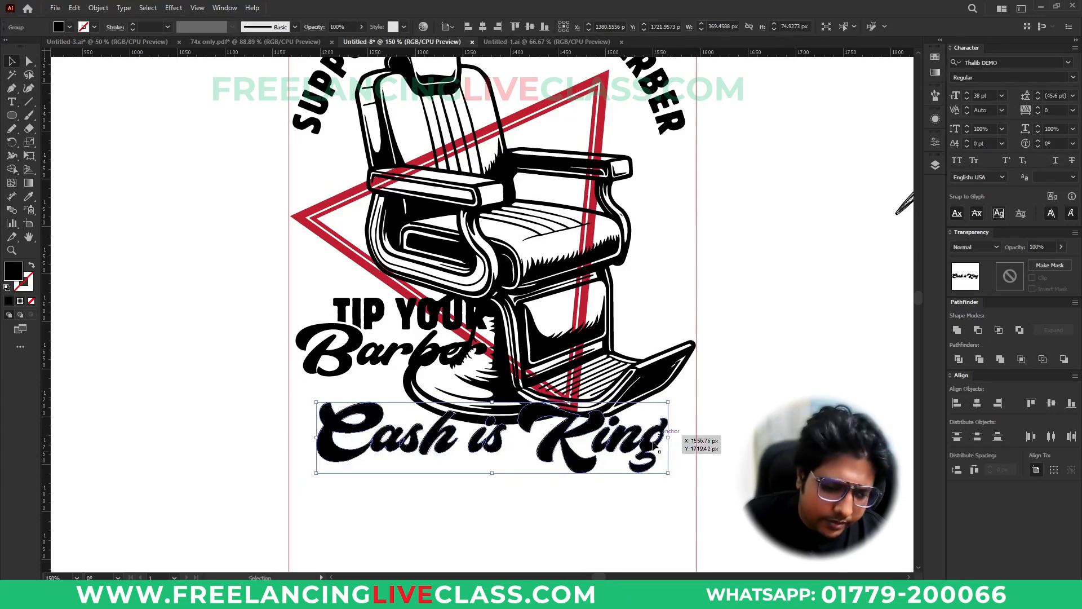
click(560, 512)
Move the "TIP YOUR Barber" lettering up slightly to leave more space above "Cash is King"
scroll(560, 511, down, 1)
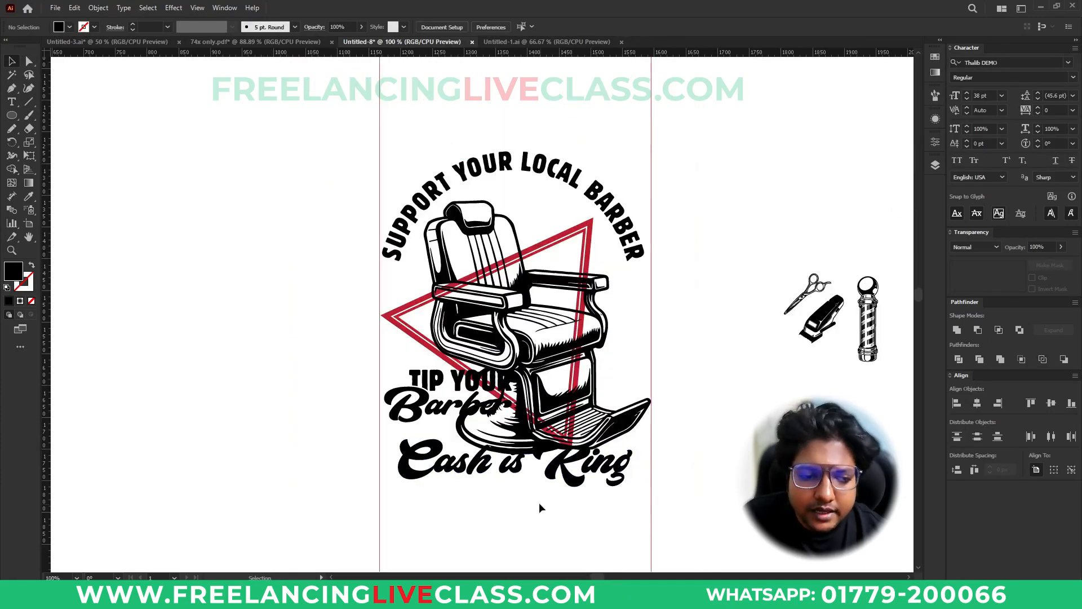
click(442, 415)
drag(439, 414, 438, 411)
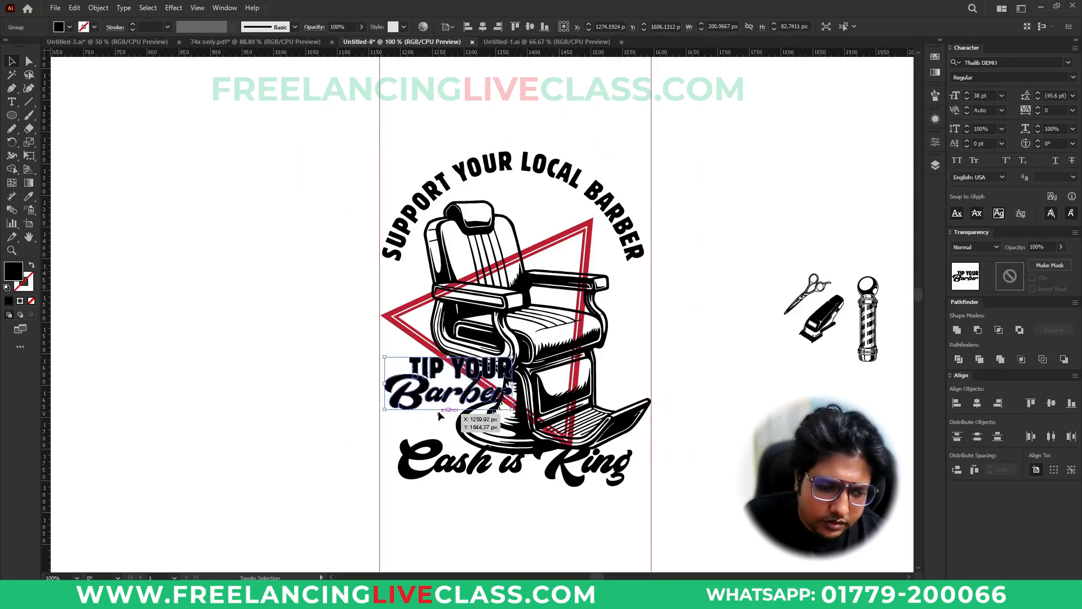
click(705, 378)
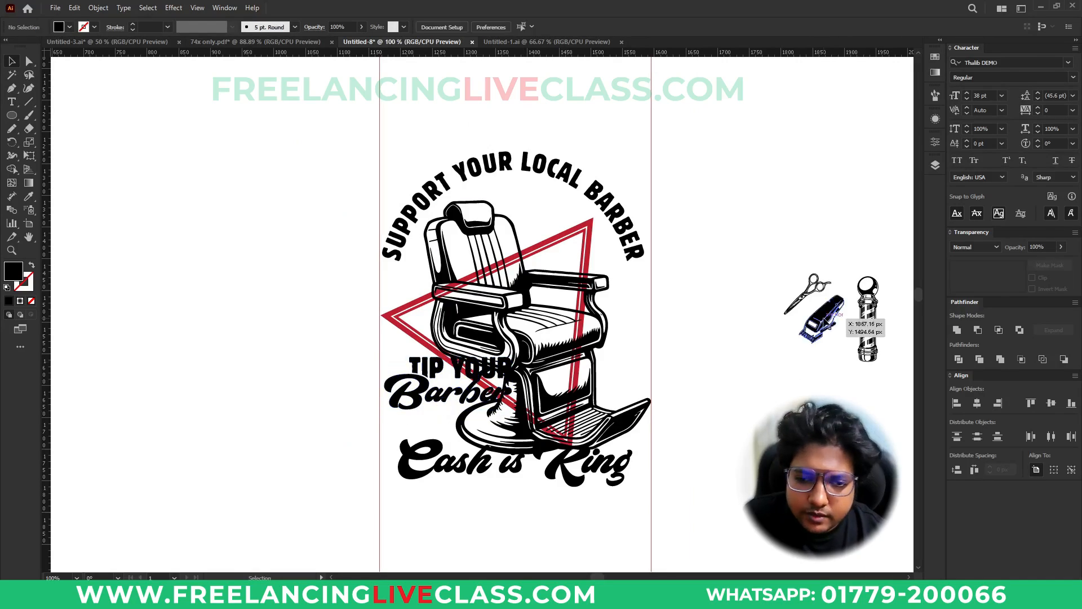
Place the barber pole between the chair's seat and footrest, tilted slightly clockwise
drag(866, 333, 665, 367)
drag(650, 317, 640, 284)
scroll(637, 322, up, 2)
click(646, 374)
Place the hair clipper between the chair's backrest and the triangle's upper corner, rotated with its blade pointing up
scroll(646, 374, down, 2)
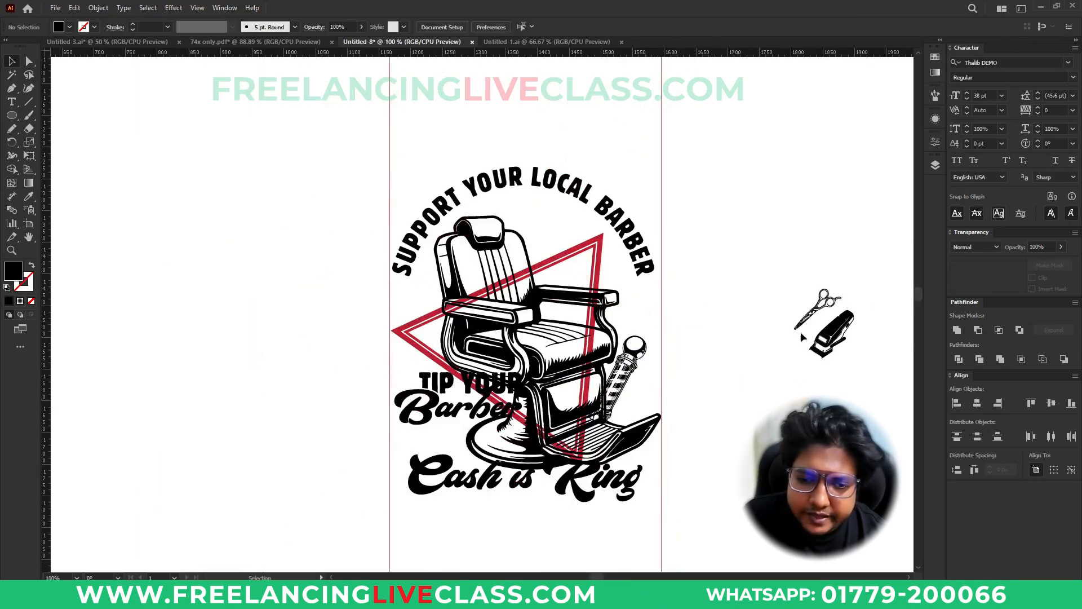
drag(829, 338, 563, 304)
scroll(581, 284, up, 2)
click(809, 376)
Place the scissors beside the chair's armrest, between the end of the arched text and the barber pole
scroll(810, 377, down, 1)
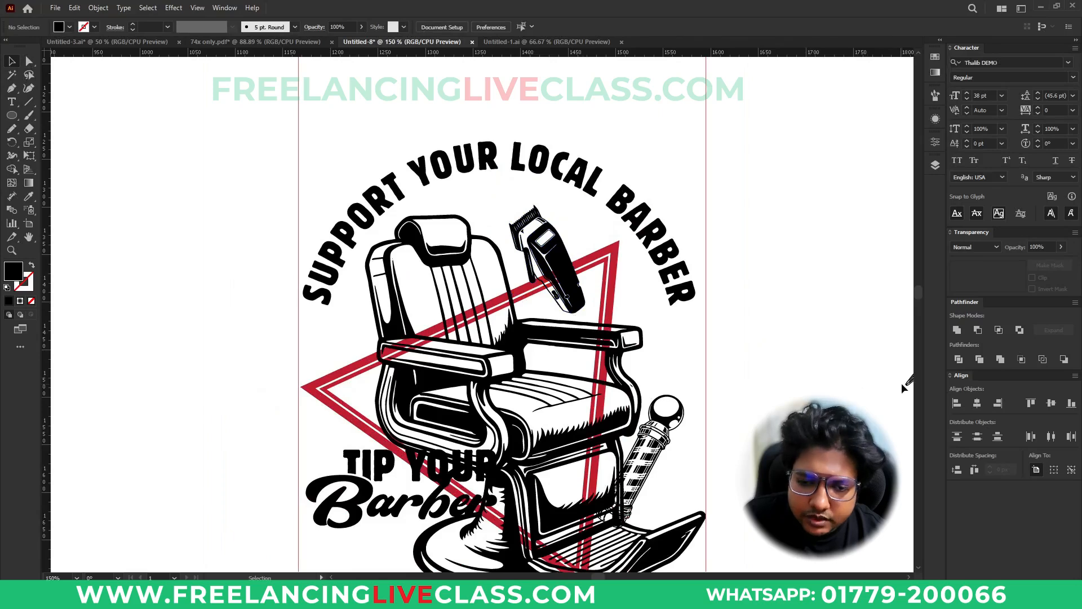
drag(901, 388, 702, 348)
click(730, 374)
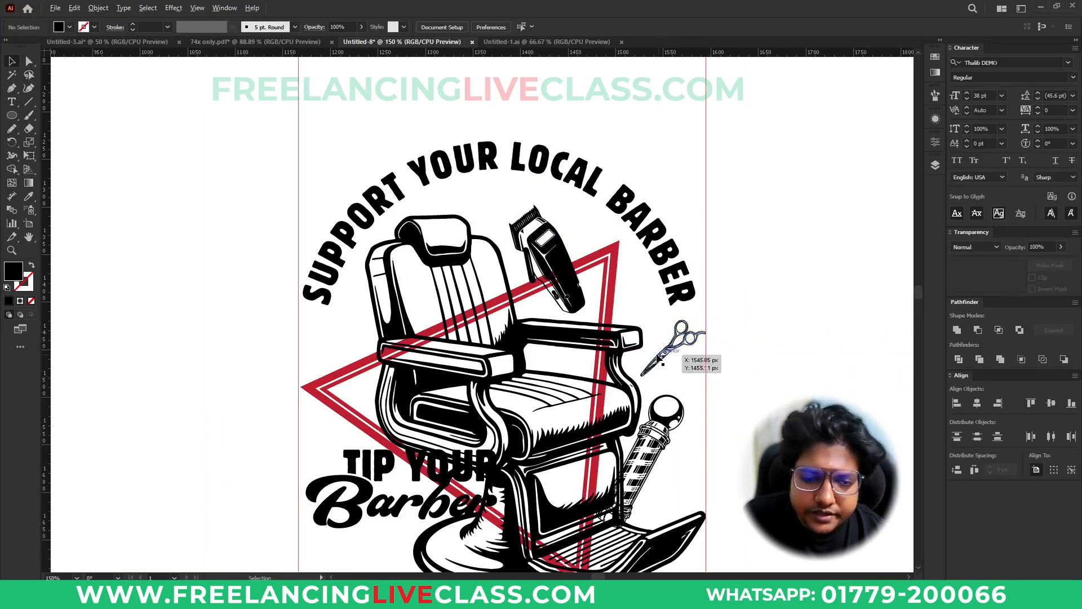
scroll(662, 358, down, 1)
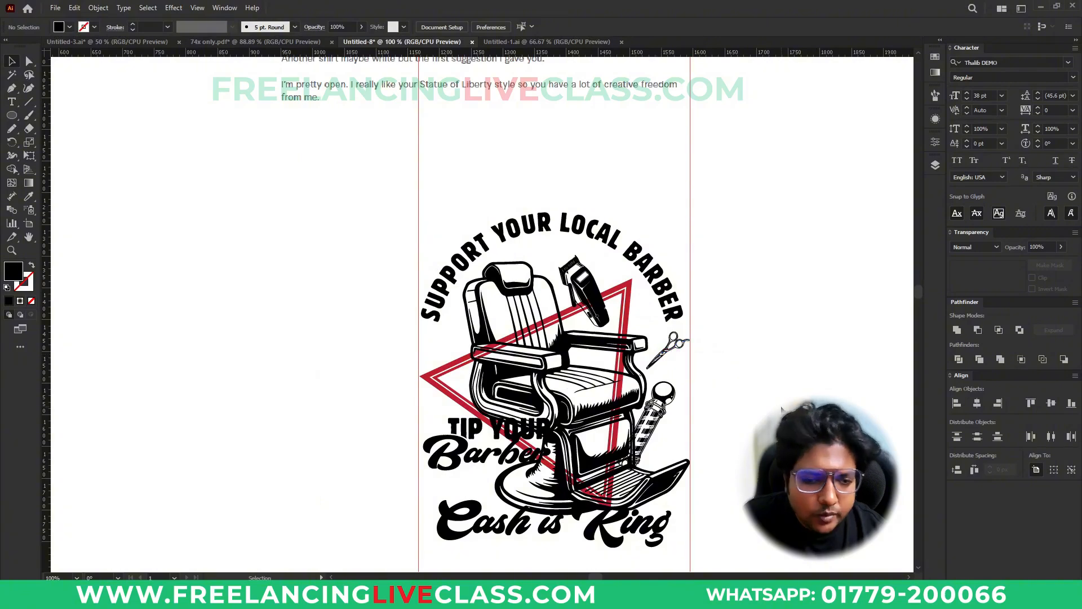
Move the scissors out past the vertical guide onto the blank area and select their artwork for editing
scroll(675, 348, up, 6)
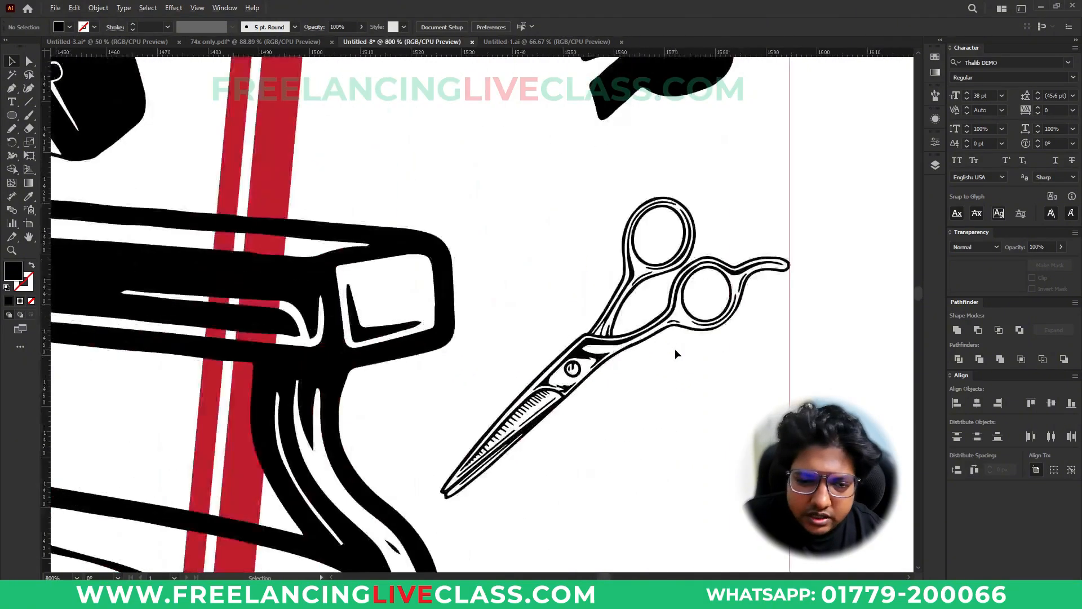
scroll(547, 385, down, 3)
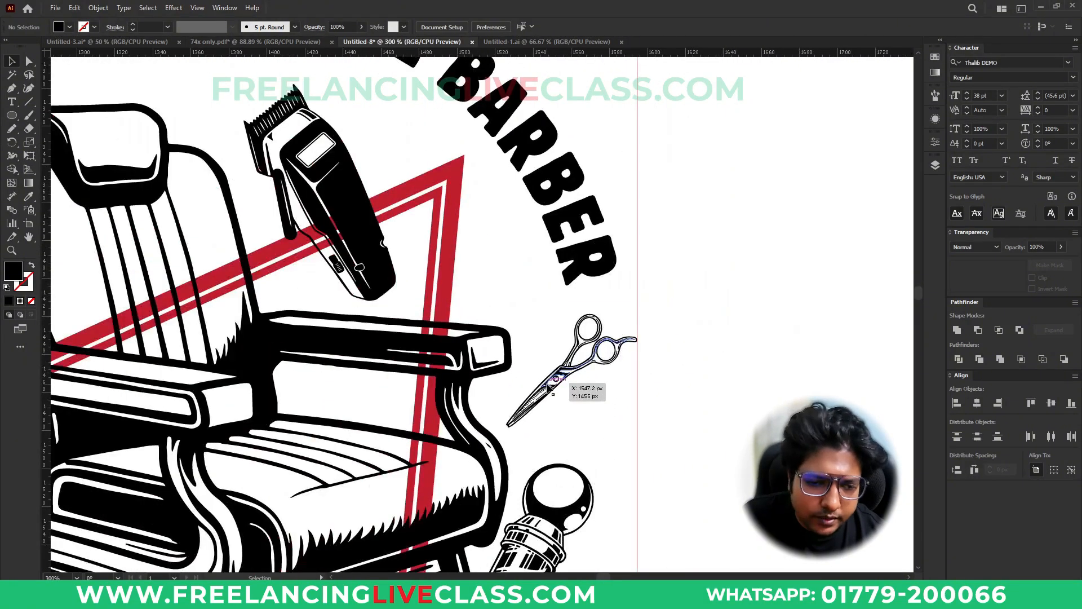
drag(547, 386, 729, 399)
scroll(835, 388, up, 3)
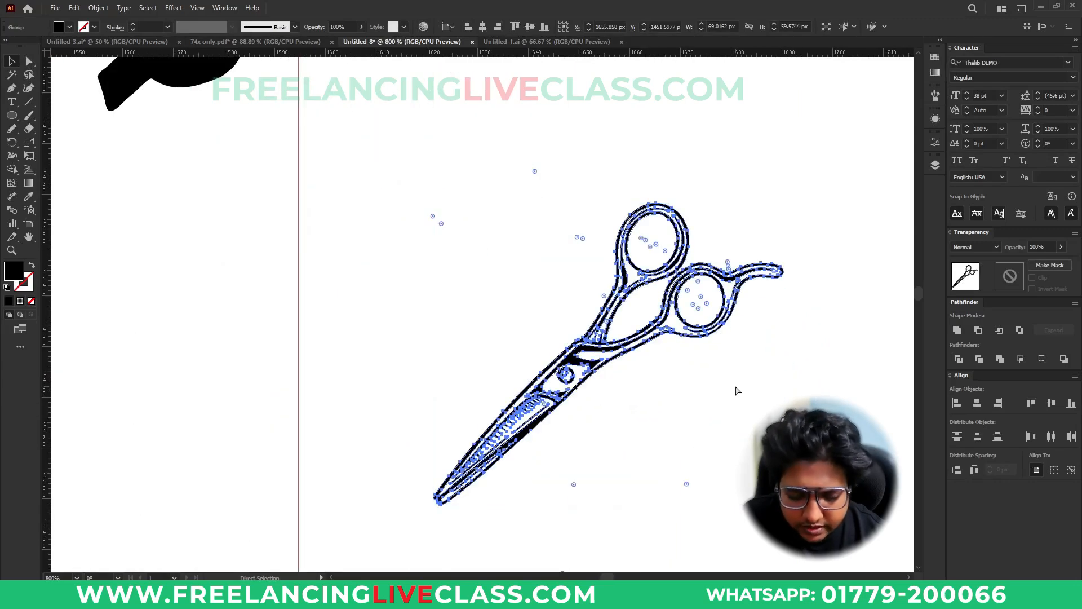
click(956, 329)
click(726, 393)
key(ctrl+z)
key(ctrl+z)
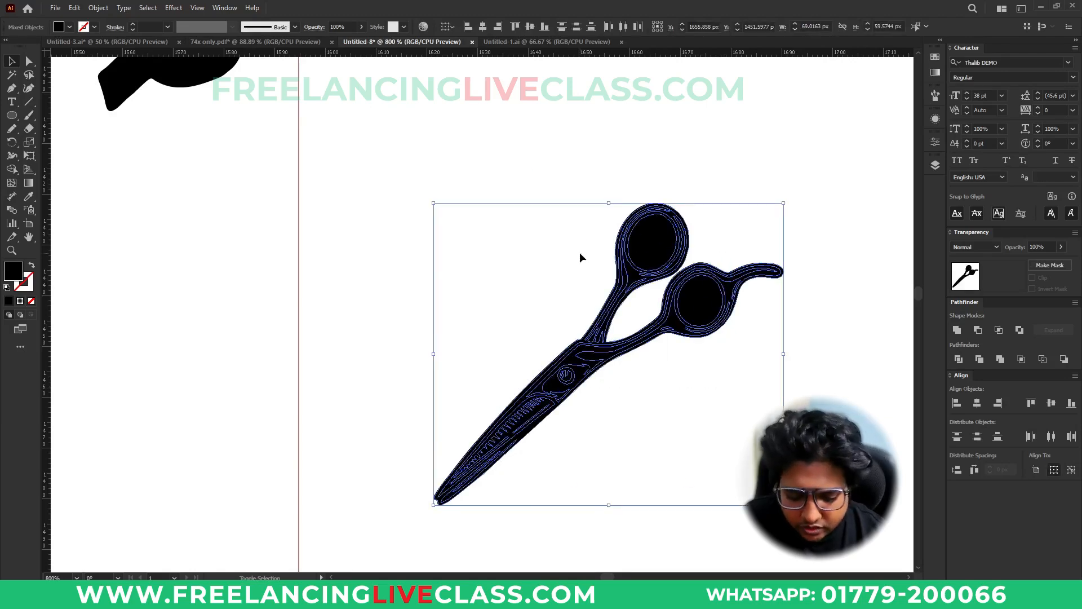
Remove the two finger-hole areas from the scissors with Shape Builder, and unite the remaining pieces into one solid black silhouette
key(shift+m)
alt+click(699, 302)
alt+click(651, 257)
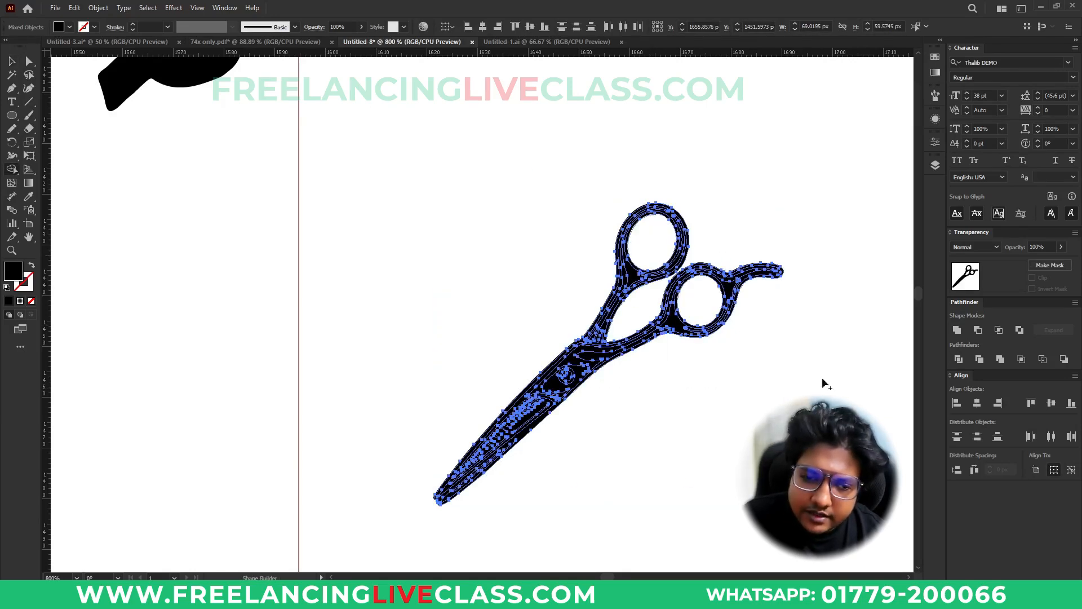
key(v)
click(957, 330)
click(672, 400)
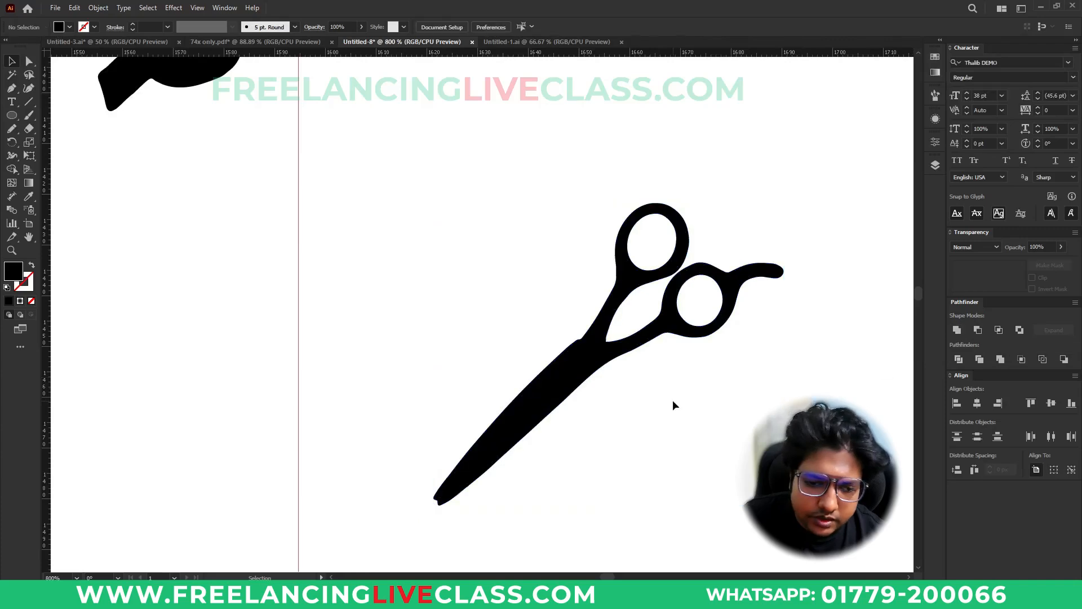
Place the scissors beside the chair under the word BARBER, and put a mirrored, slightly rotated copy on the opposite side under SUPPORT
scroll(676, 398, down, 4)
drag(688, 429, 607, 380)
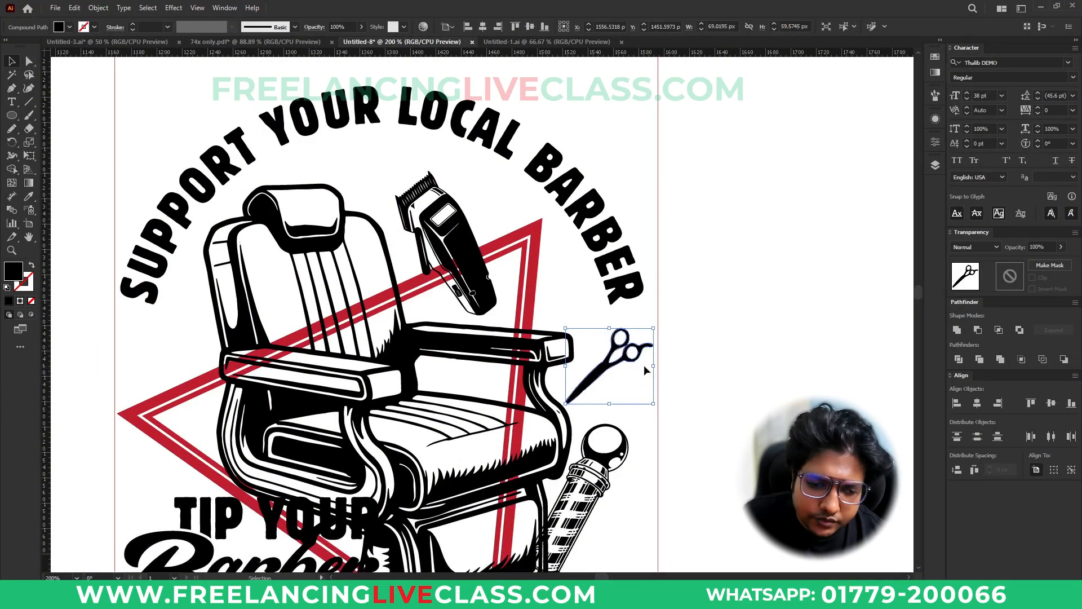
click(712, 394)
scroll(711, 400, down, 1)
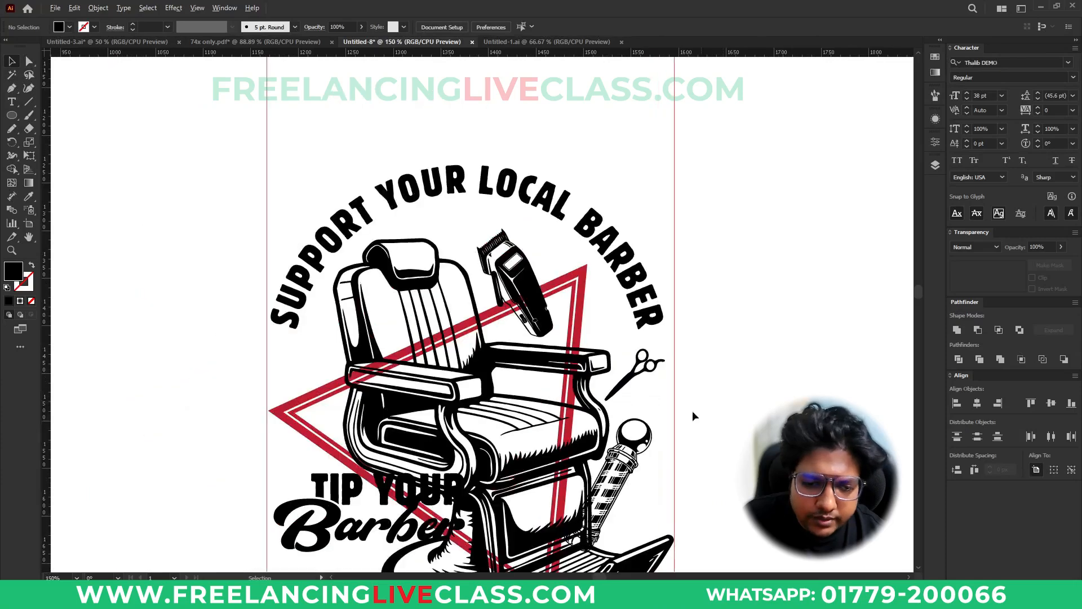
scroll(427, 482, up, 1)
drag(745, 342, 280, 282)
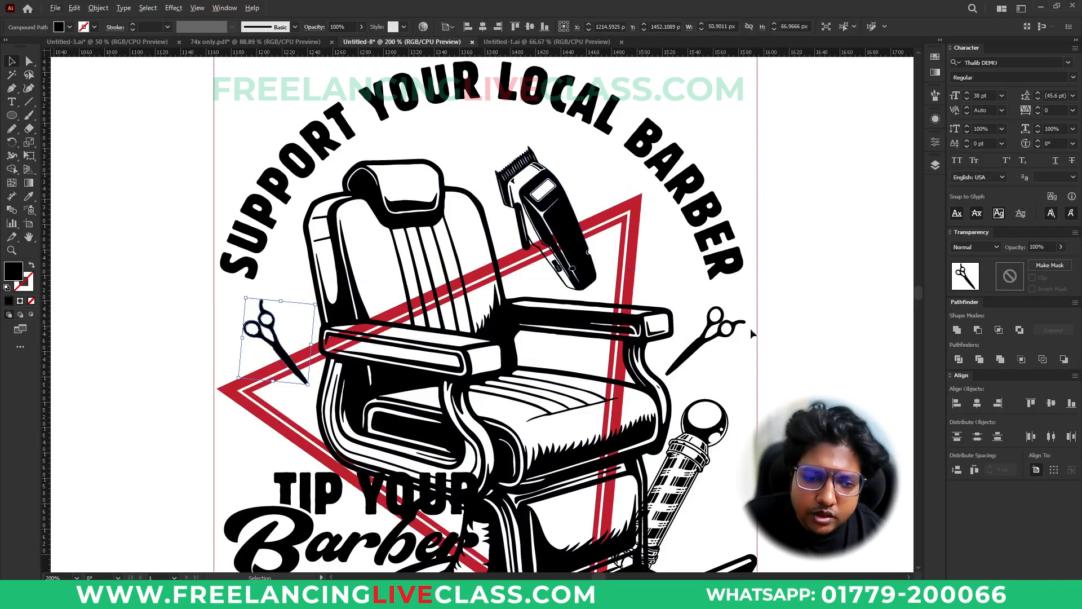
Create a 2 px offset outline of the barber pole for use as a mask shape
scroll(601, 301, down, 1)
scroll(746, 362, down, 2)
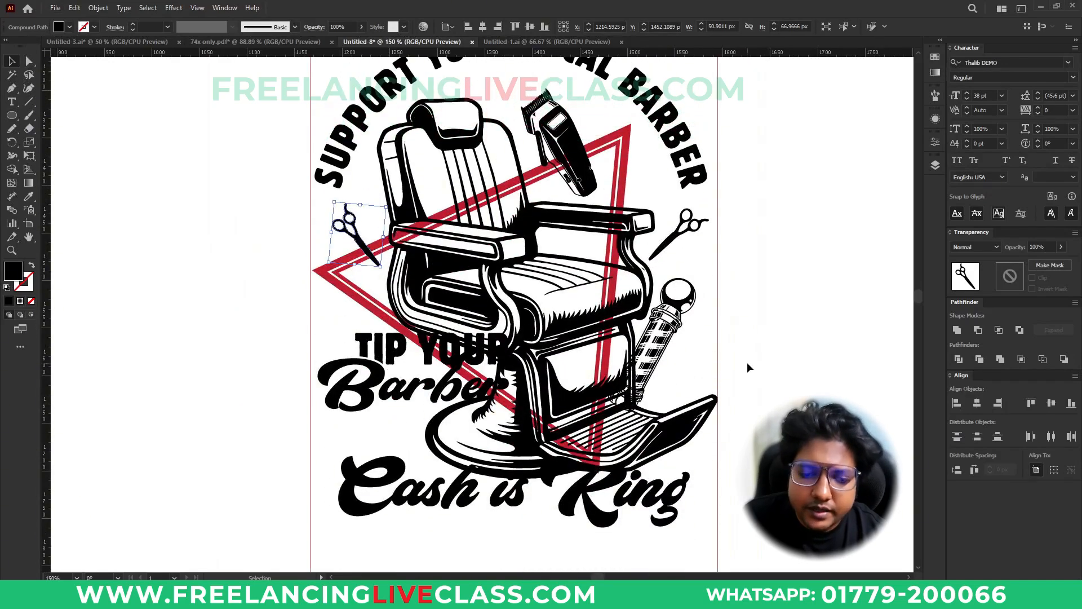
scroll(746, 362, up, 1)
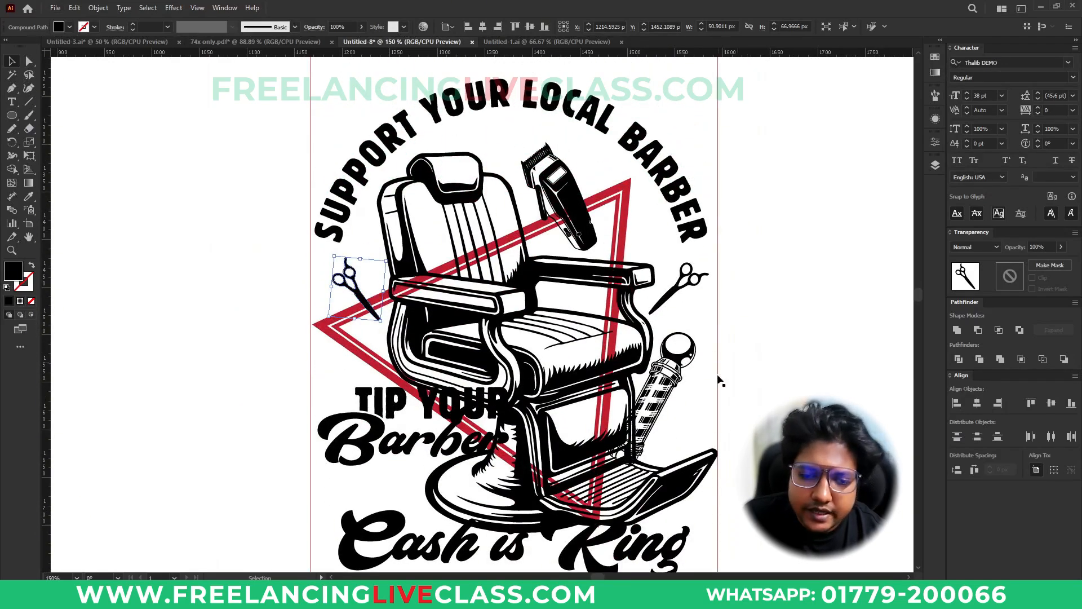
click(664, 414)
scroll(671, 422, up, 2)
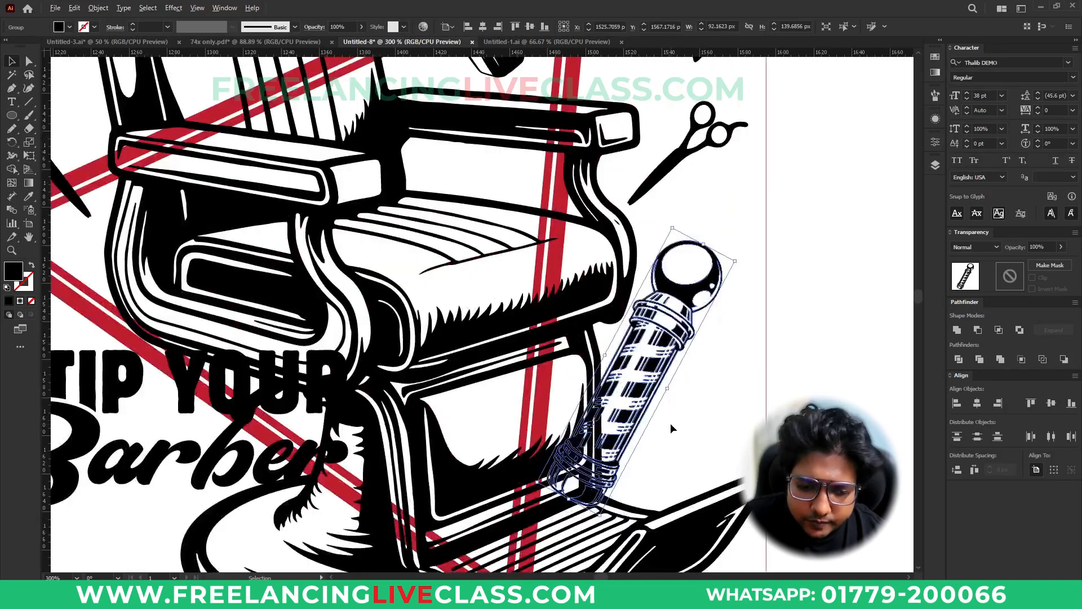
key(ctrl+alt+o)
click(709, 213)
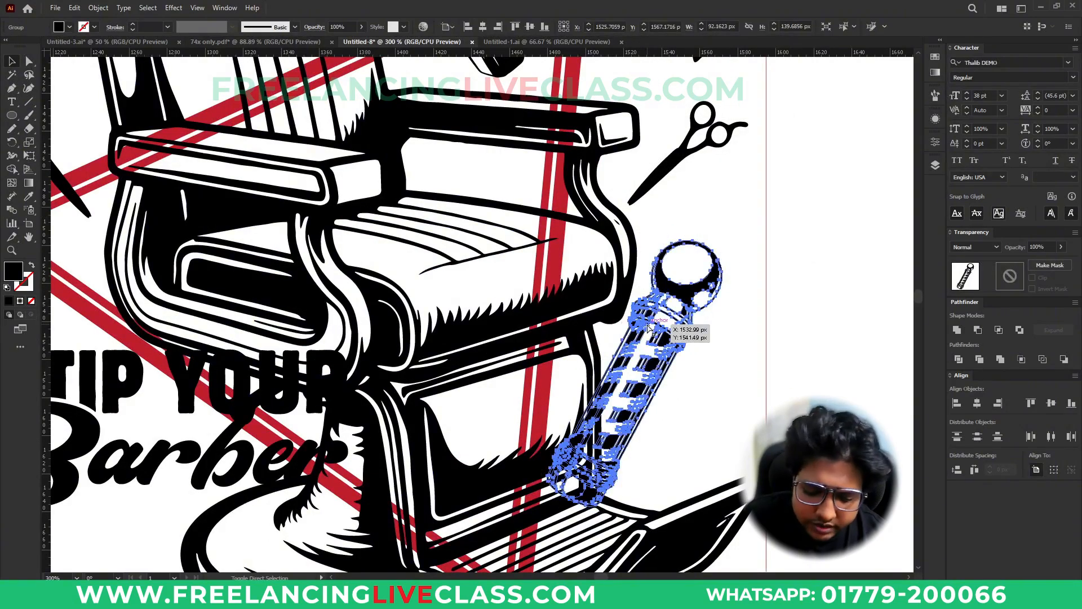
Give the chair a non-clipping opacity mask containing the barber pole's offset outline, pasted in place and merged into a solid shape
click(612, 310)
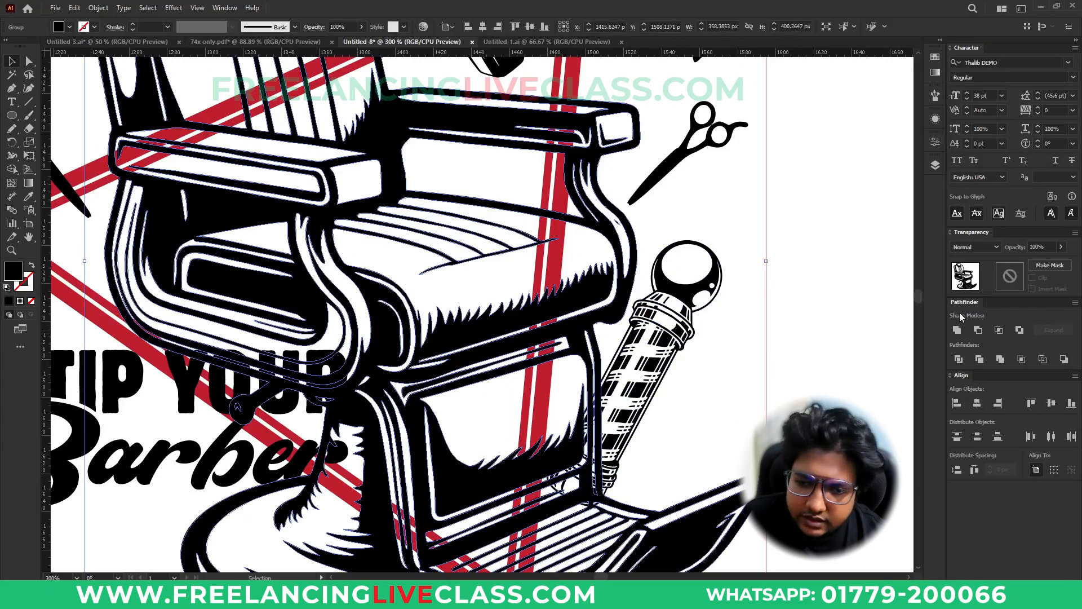
click(1050, 265)
click(1031, 277)
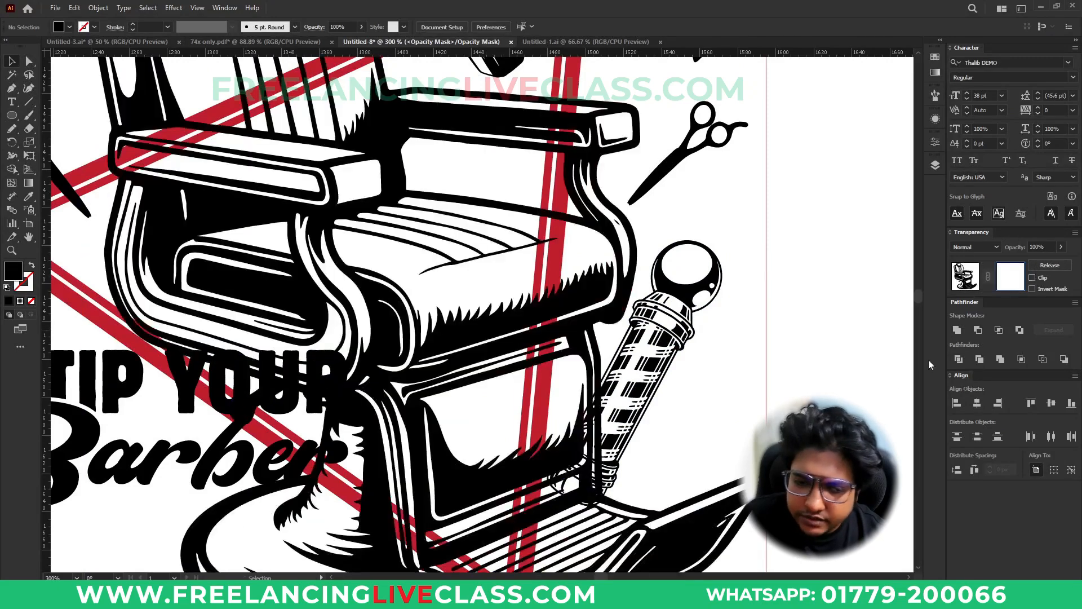
key(ctrl+f)
click(1000, 359)
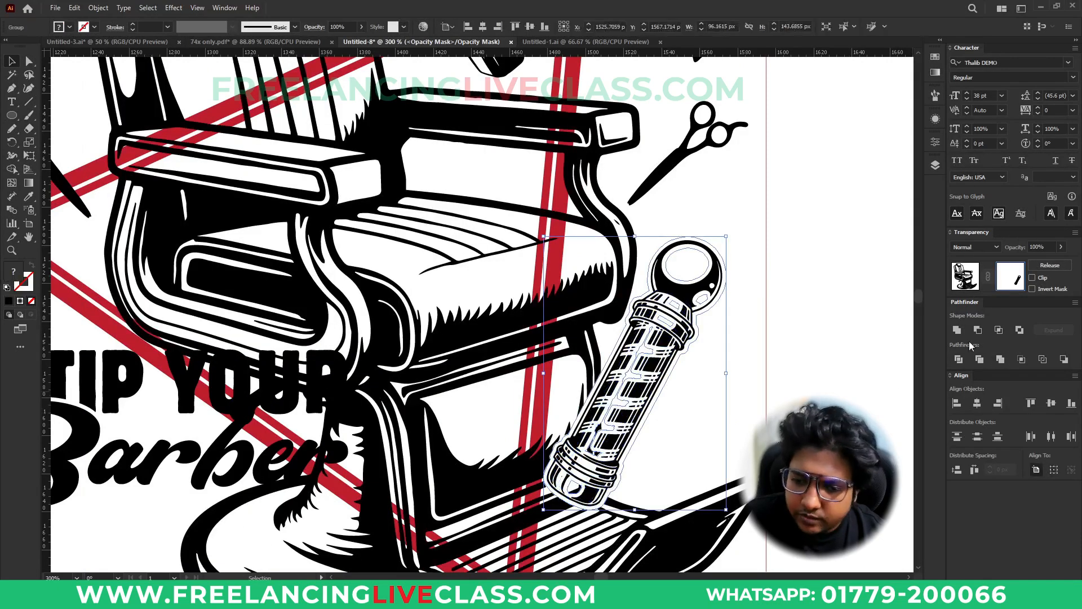
Add a non-clipping opacity mask to the red triangle and paste a copy of the chair in place inside it
scroll(706, 402, down, 1)
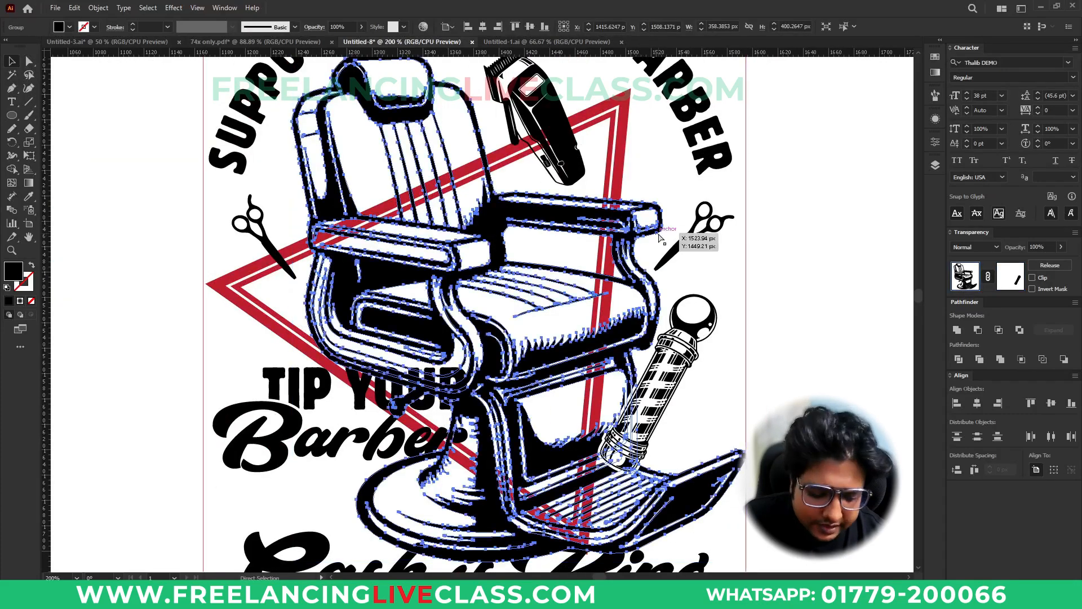
click(619, 177)
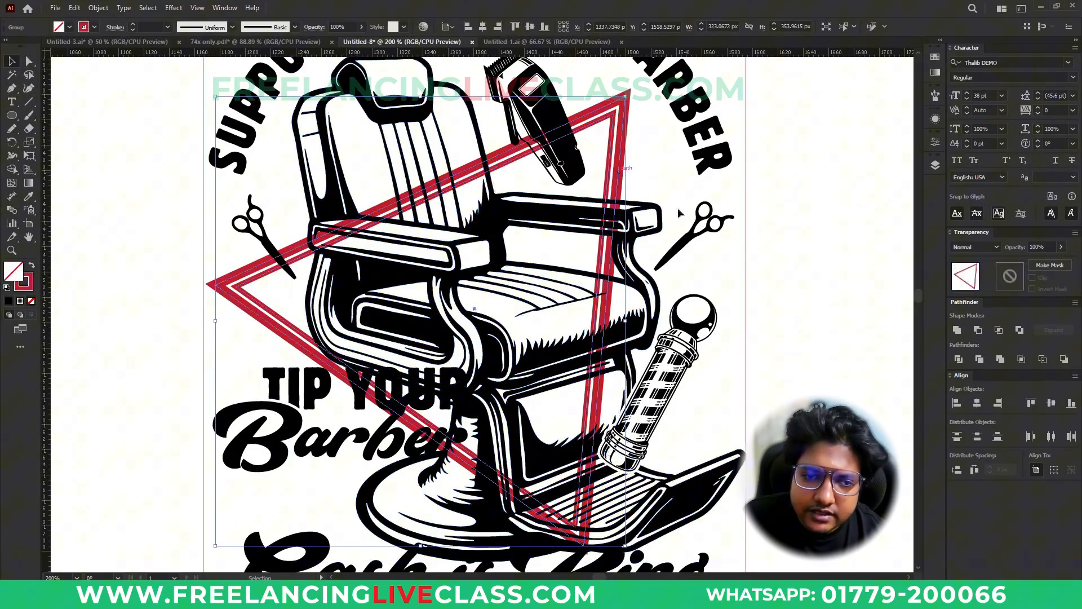
click(1010, 276)
key(ctrl+f)
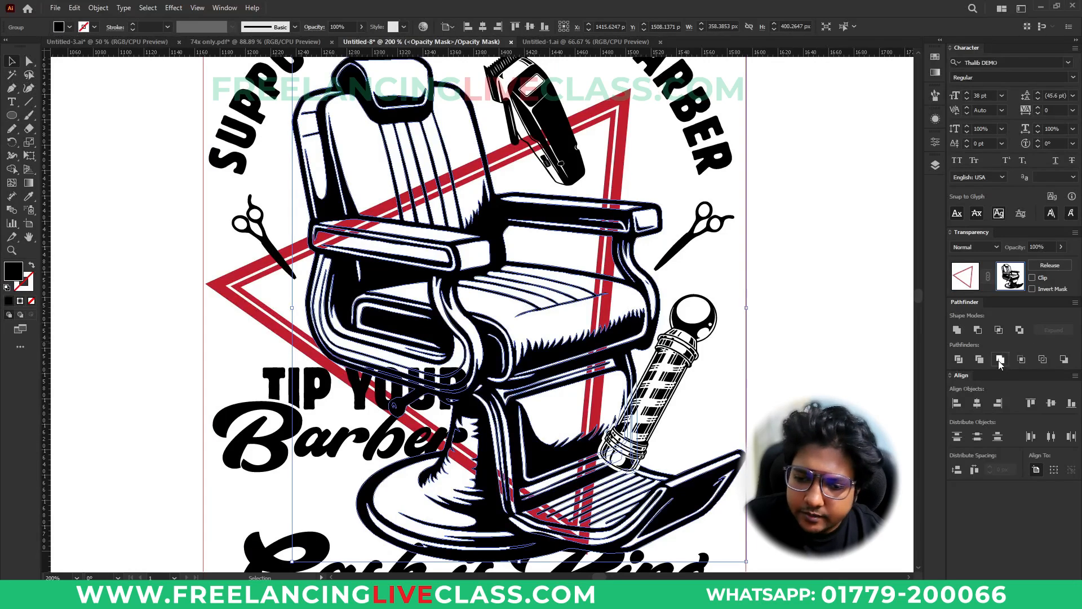
Unite the chair copy in the triangle's mask into a solid silhouette, offset it outward by 4 px with round joins, and leave mask editing
click(957, 330)
click(620, 303)
click(619, 299)
key(ctrl+alt+shift+e)
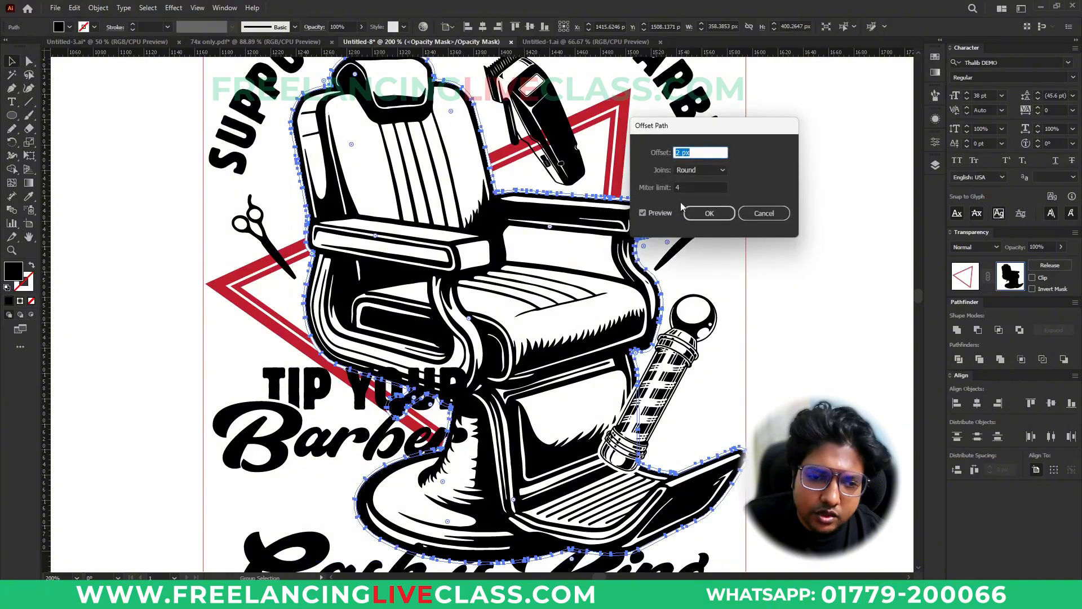
click(710, 213)
click(792, 302)
scroll(791, 298, down, 1)
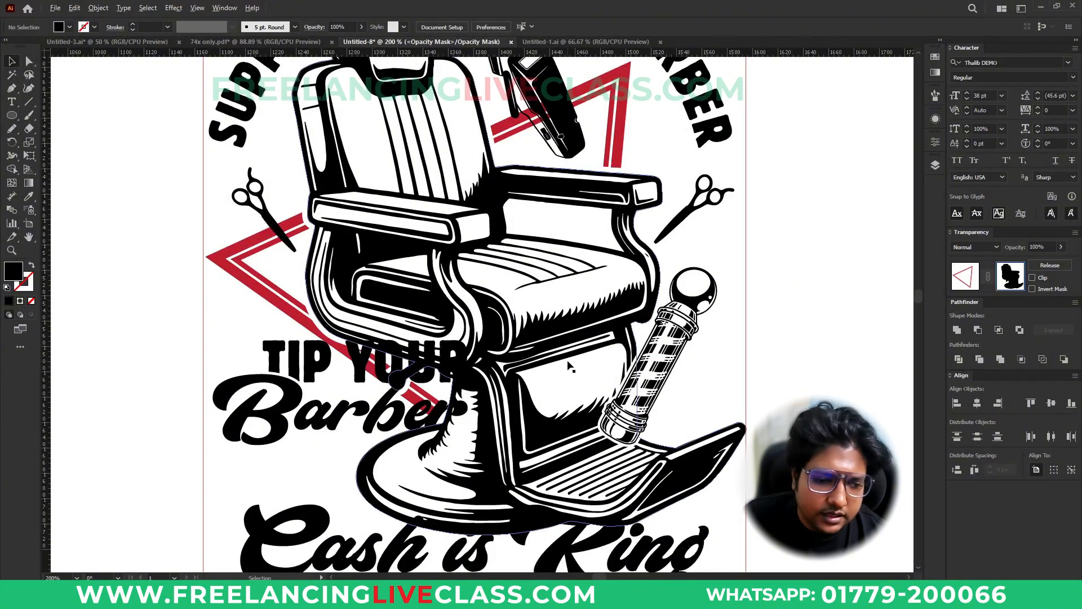
scroll(569, 366, down, 1)
click(965, 276)
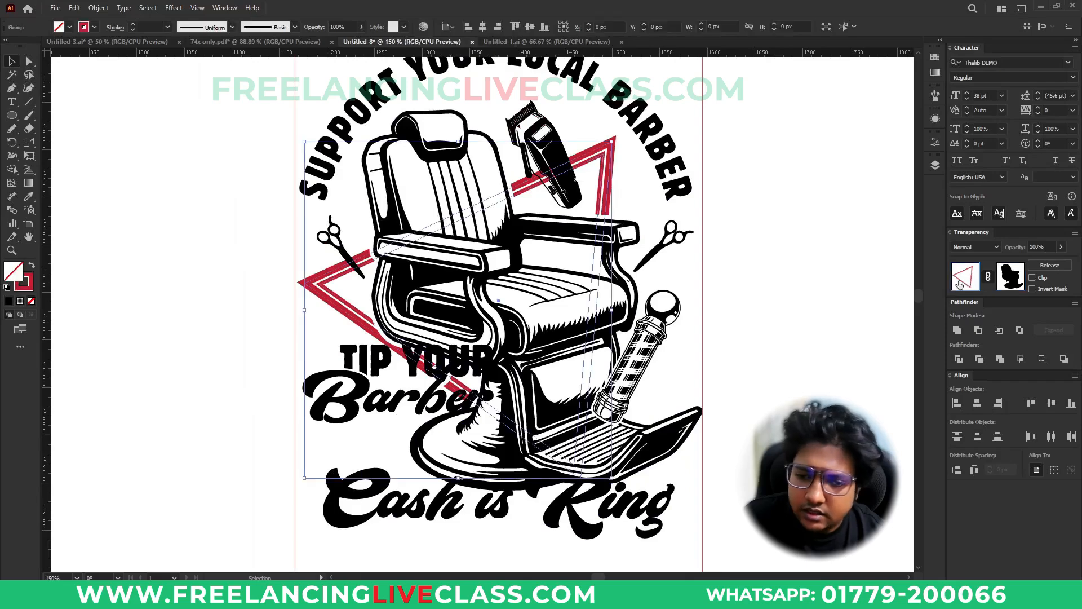
Create a 5 px round-join offset outline around the TIP YOUR Barber lettering
click(408, 388)
key(ctrl+alt+shift+o)
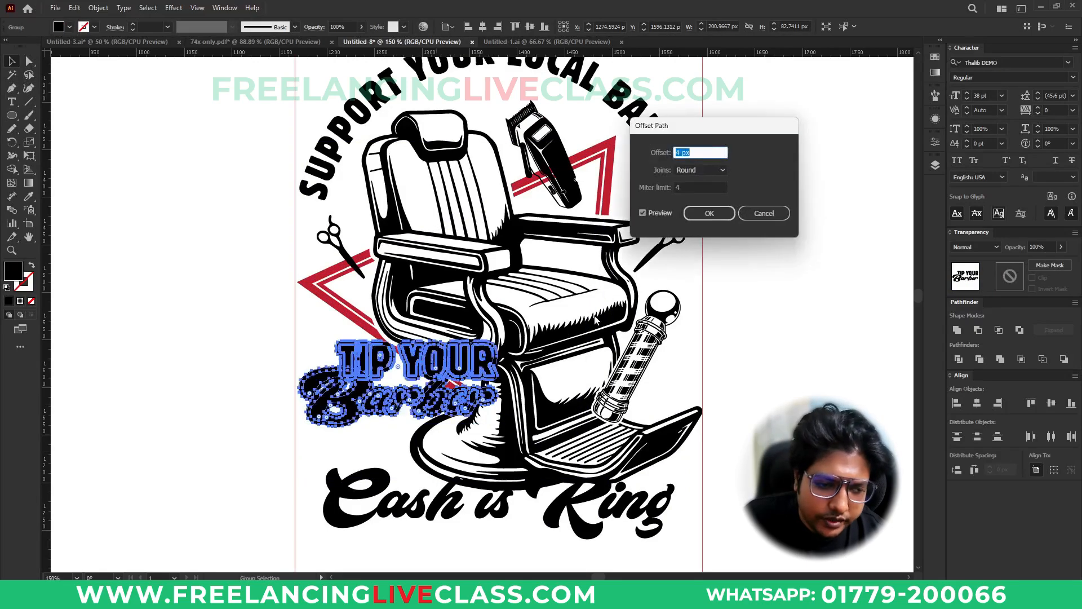
text(5)
click(706, 212)
key(ctrl+shift+a)
Paste the TIP YOUR Barber offset outline in place inside the chair's opacity mask
key(ctrl+z)
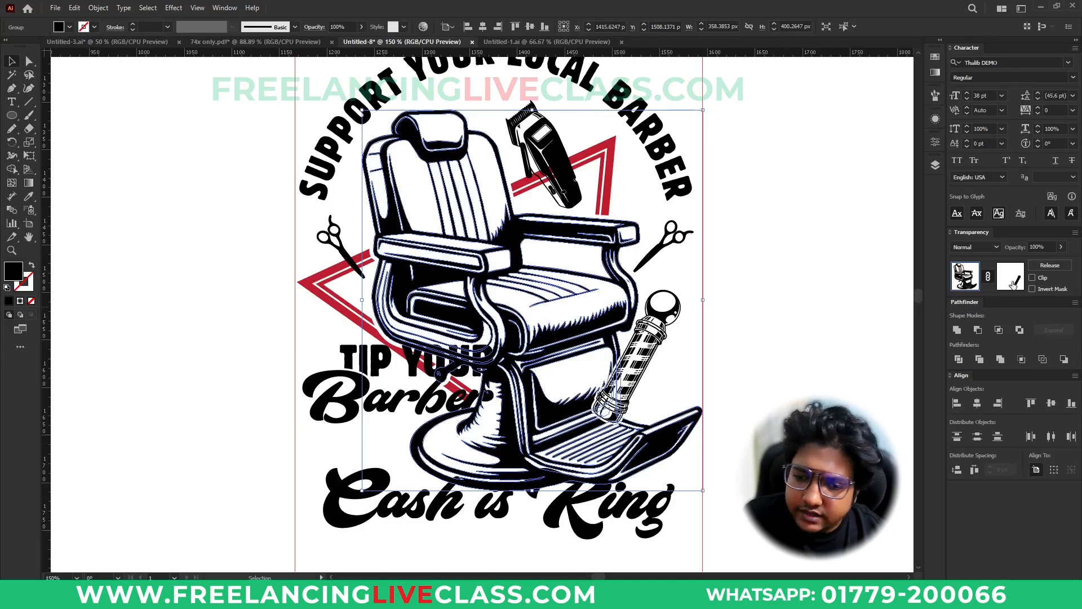
key(ctrl+z)
key(ctrl+shift+a)
scroll(455, 417, up, 1)
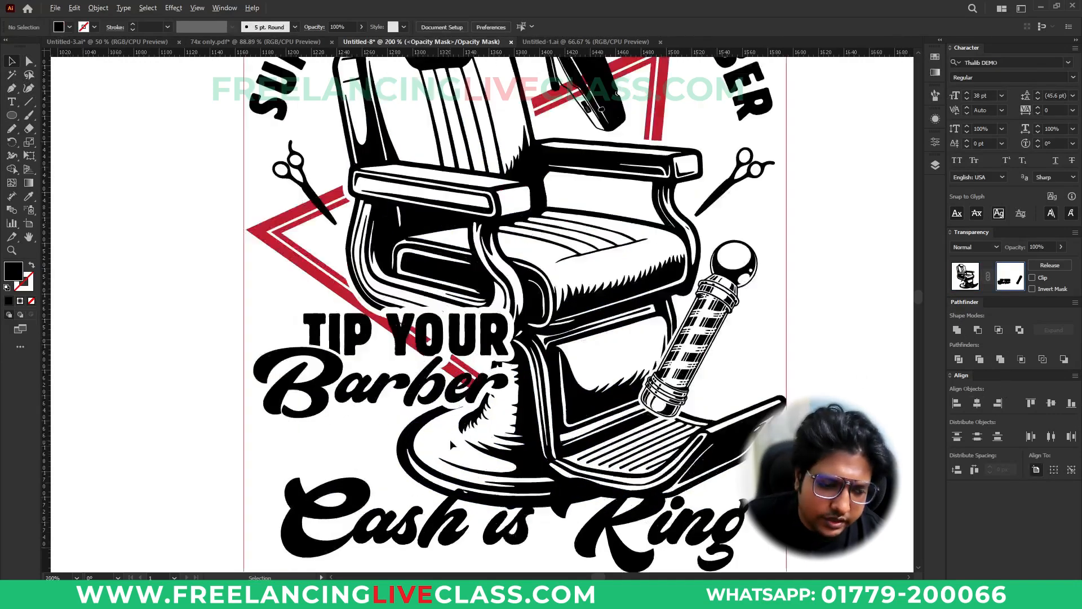
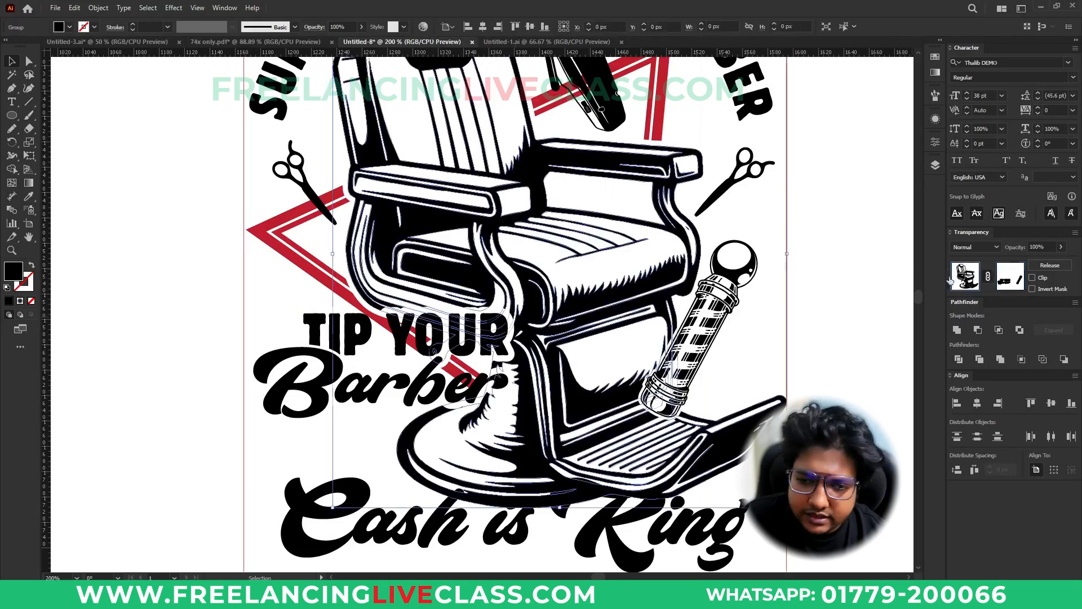
Add the same TIP YOUR Barber offset outline in place to the red triangle's opacity mask
click(657, 125)
click(1002, 280)
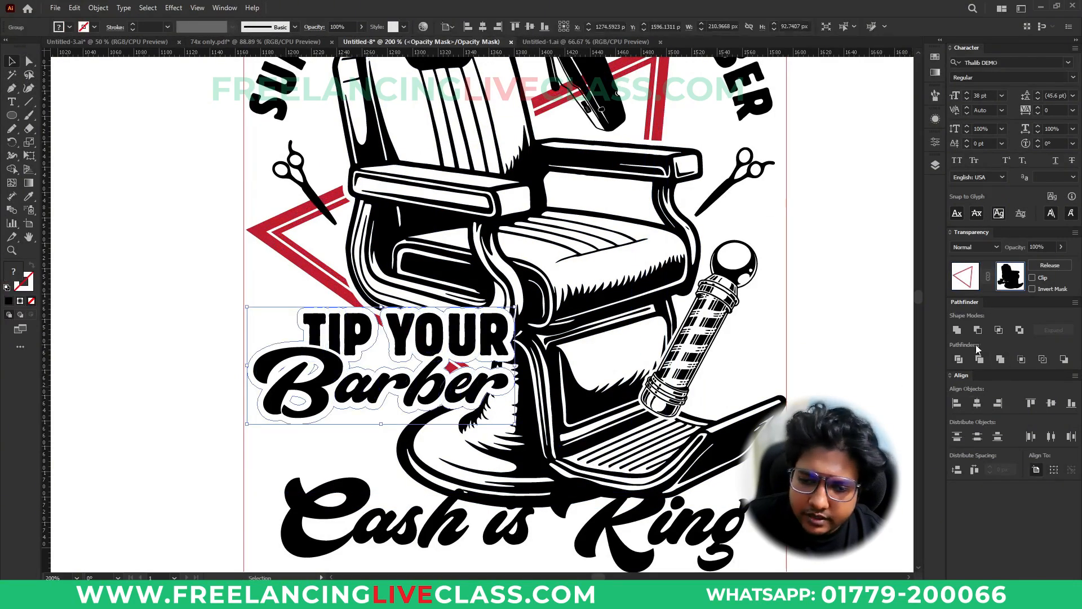
key(ctrl+shift+a)
Draw a freehand black Pencil shape in the triangle's mask to hide the red fragments around TIP YOUR Barber, and leave mask editing
scroll(462, 416, up, 1)
scroll(462, 416, up, 1)
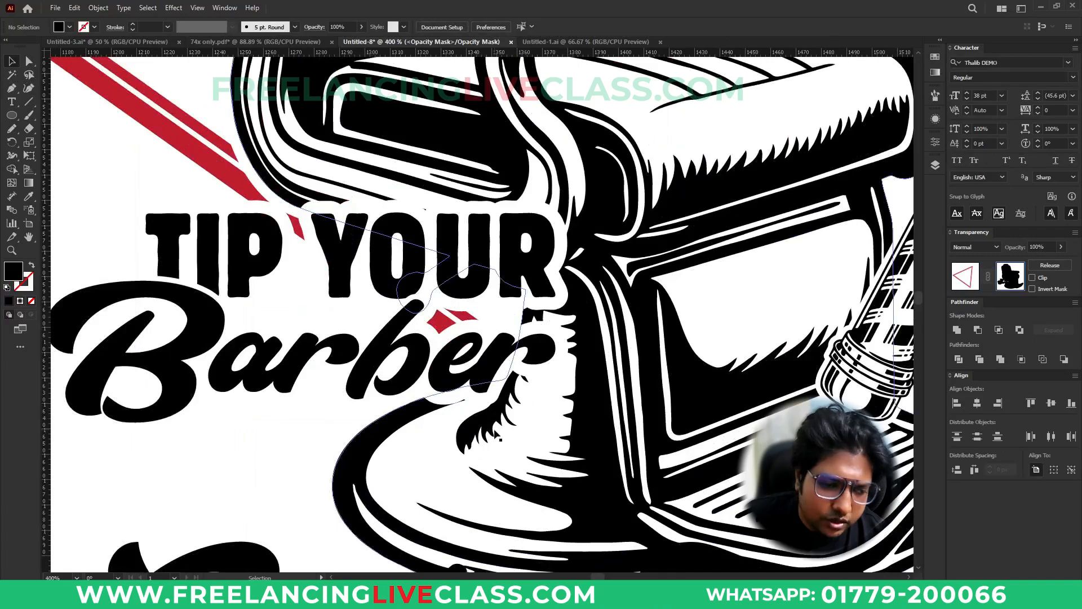
key(n)
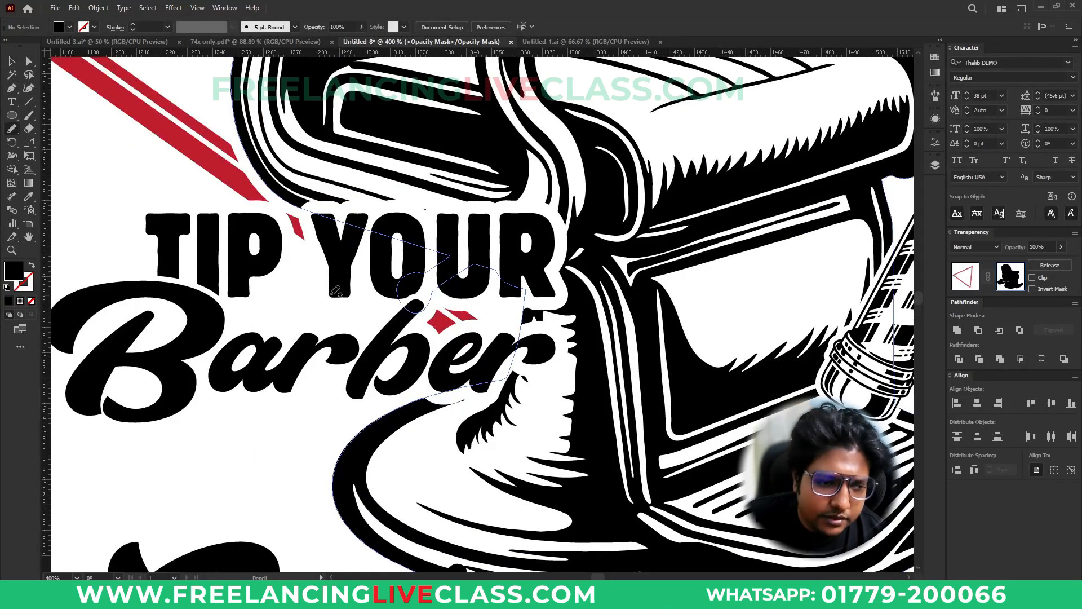
drag(351, 228, 332, 216)
scroll(444, 293, down, 3)
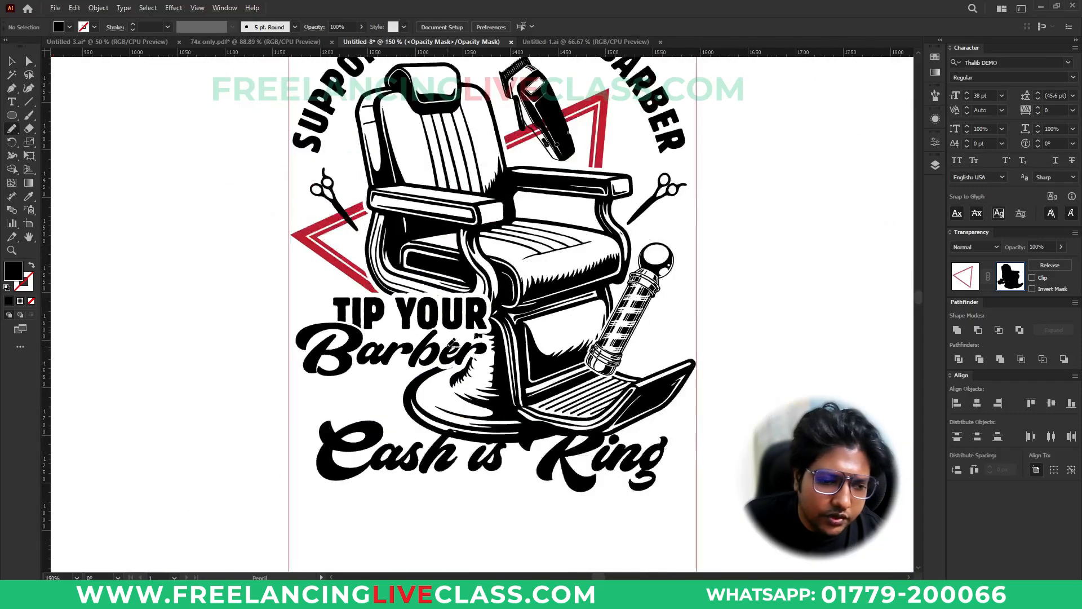
key(v)
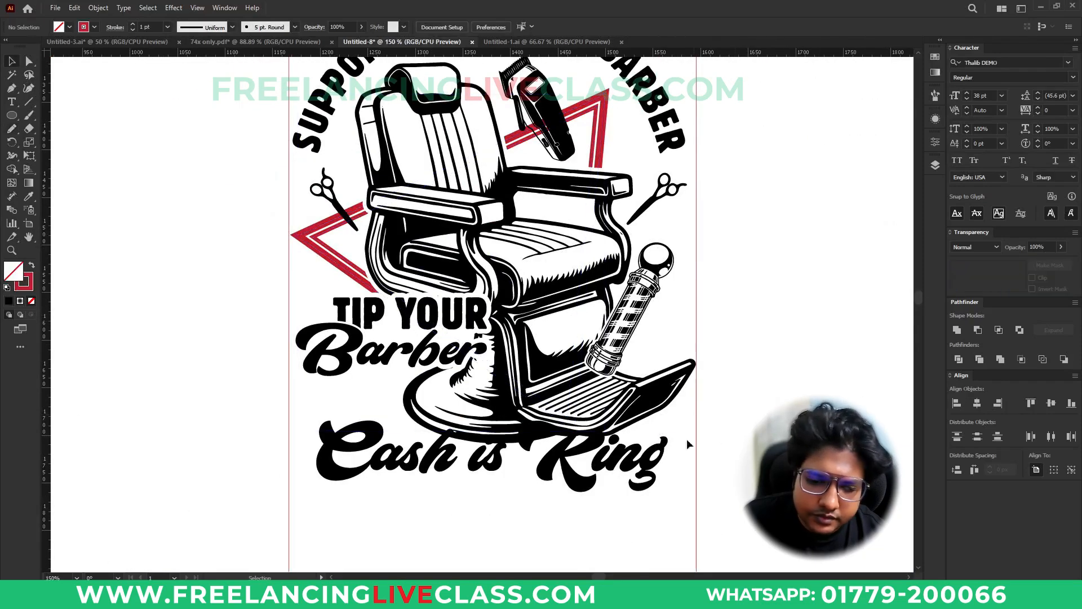
Create a 5 px round-join offset outline around the Cash is King lettering
click(604, 464)
key(alt+shift+ctrl+e)
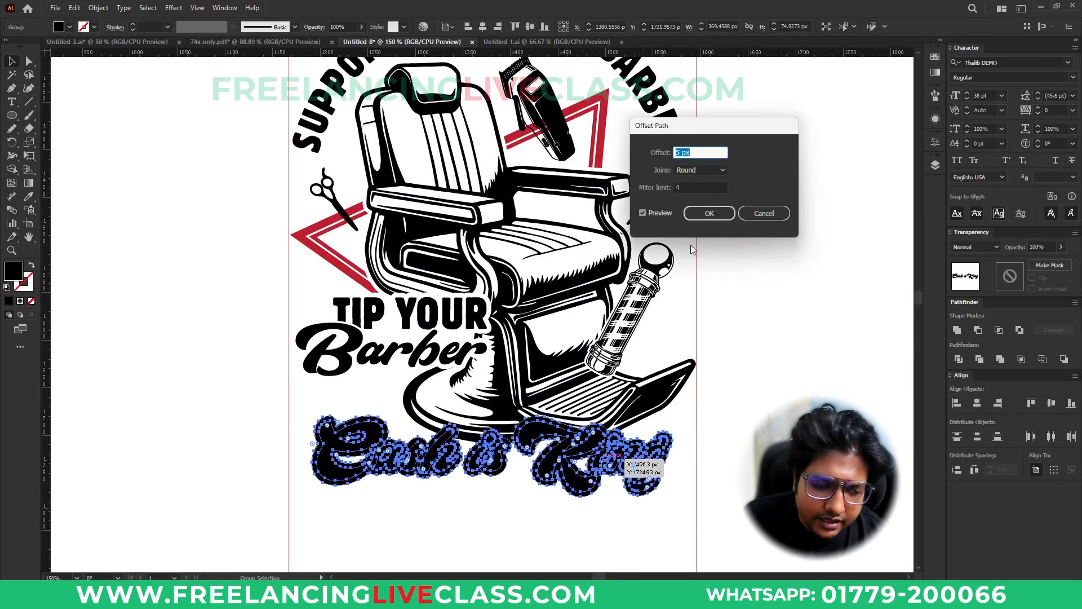
click(707, 210)
key(ctrl+shift+a)
Paste the Cash is King offset outline in place inside the chair's opacity mask and return to editing the artwork
click(580, 381)
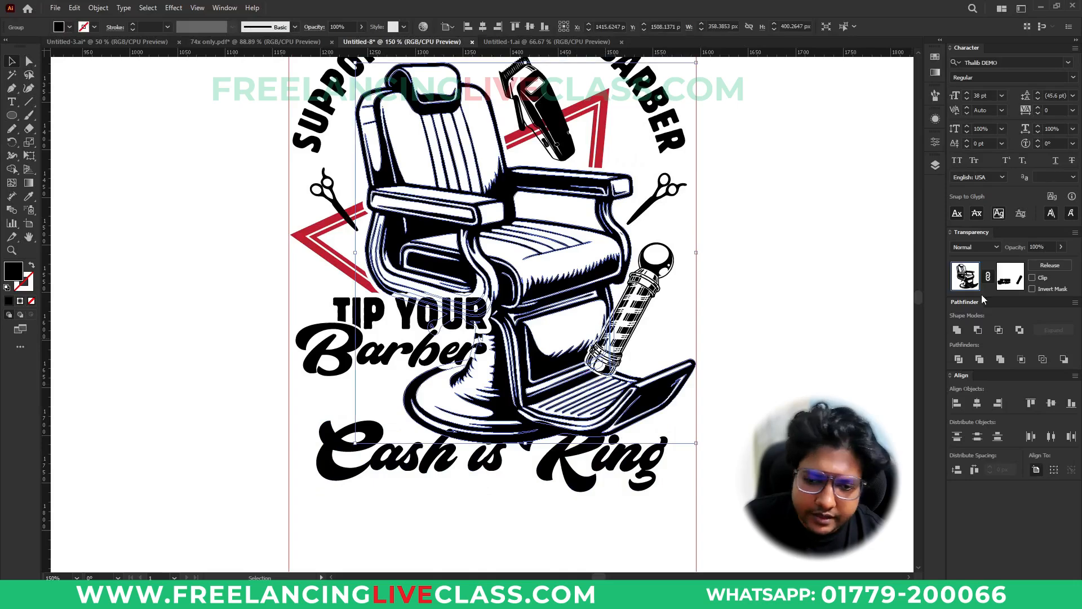
click(1010, 276)
key(ctrl+shift+a)
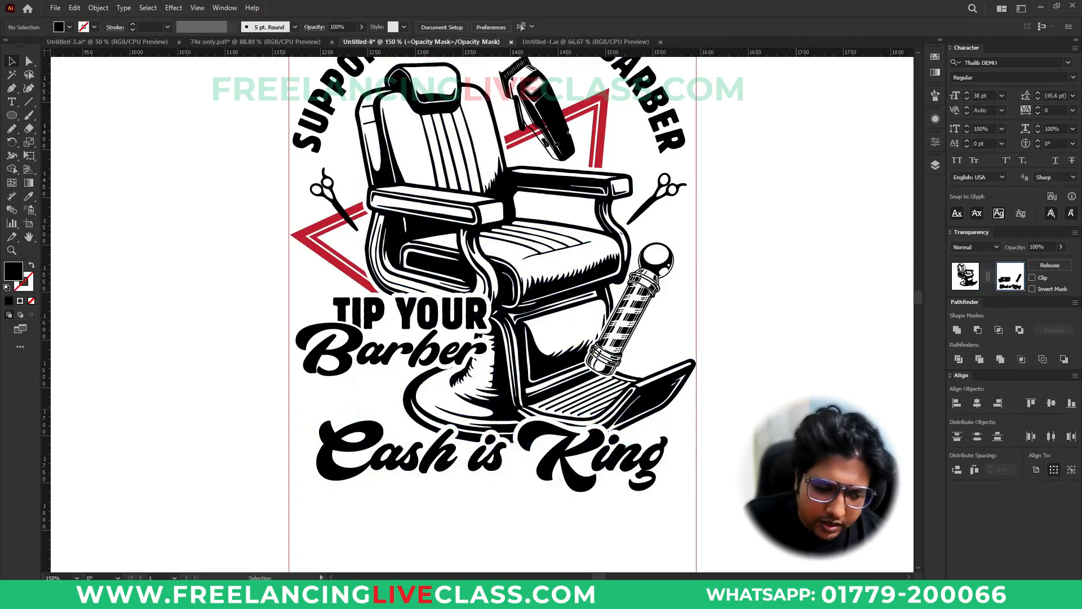
key(ctrl+minus)
key(ctrl+plus)
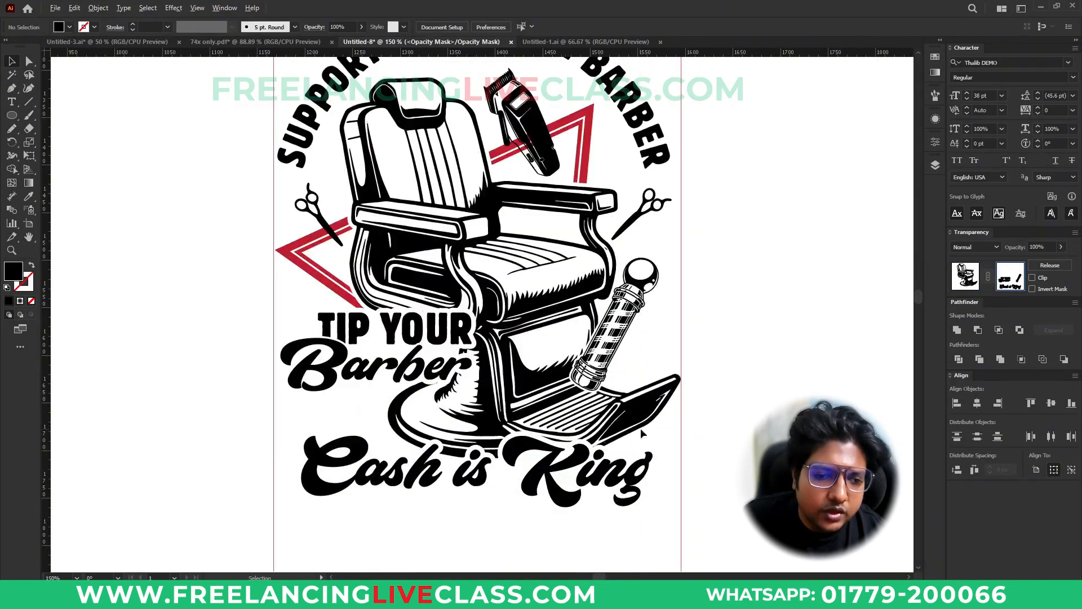
key(ctrl+minus)
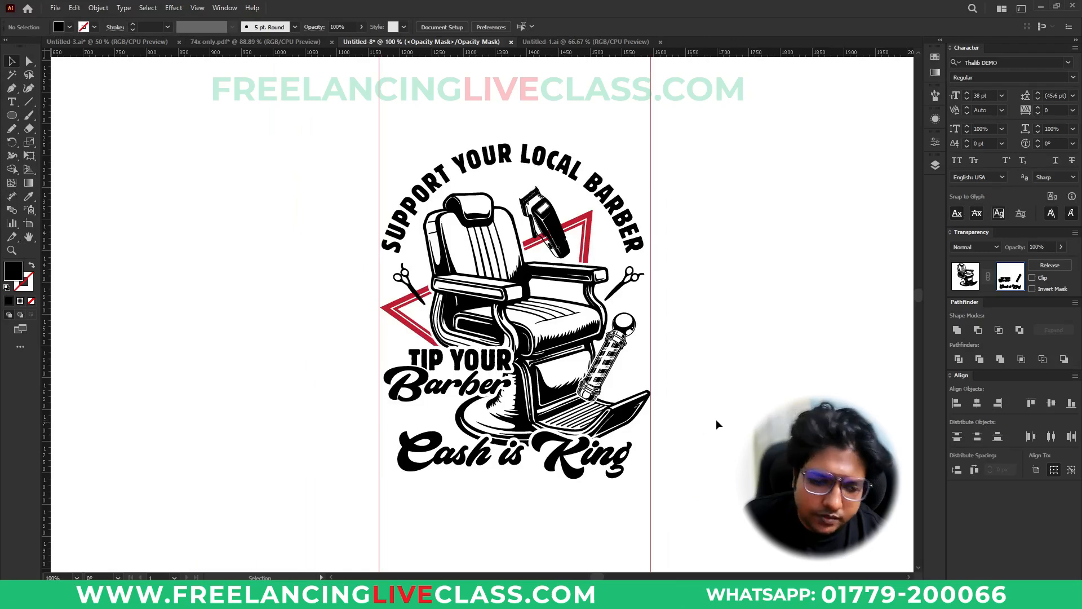
scroll(540, 473, up, 1)
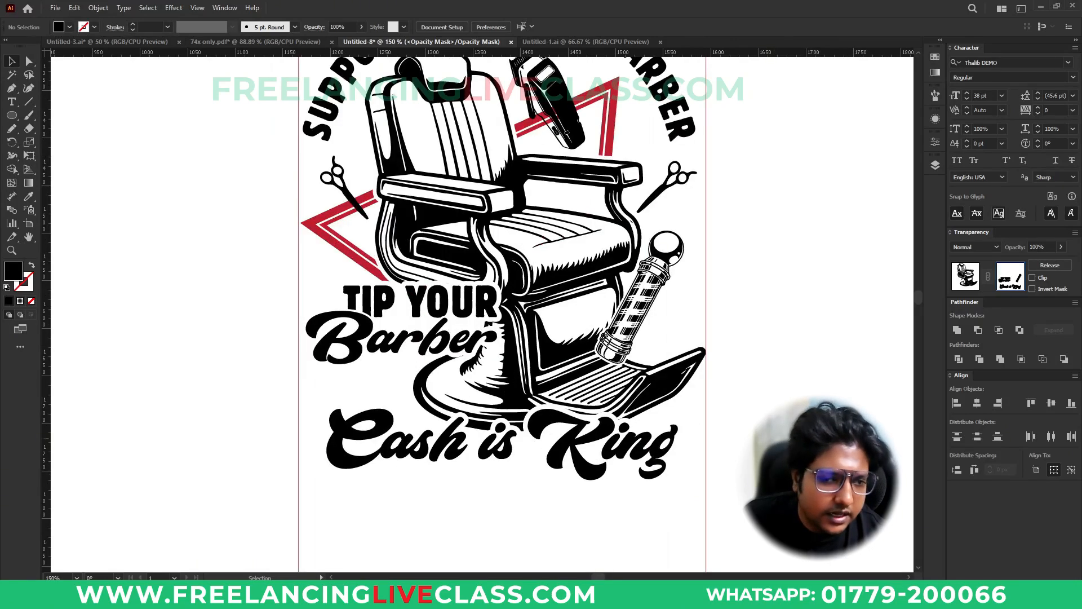
click(965, 275)
scroll(766, 292, up, 2)
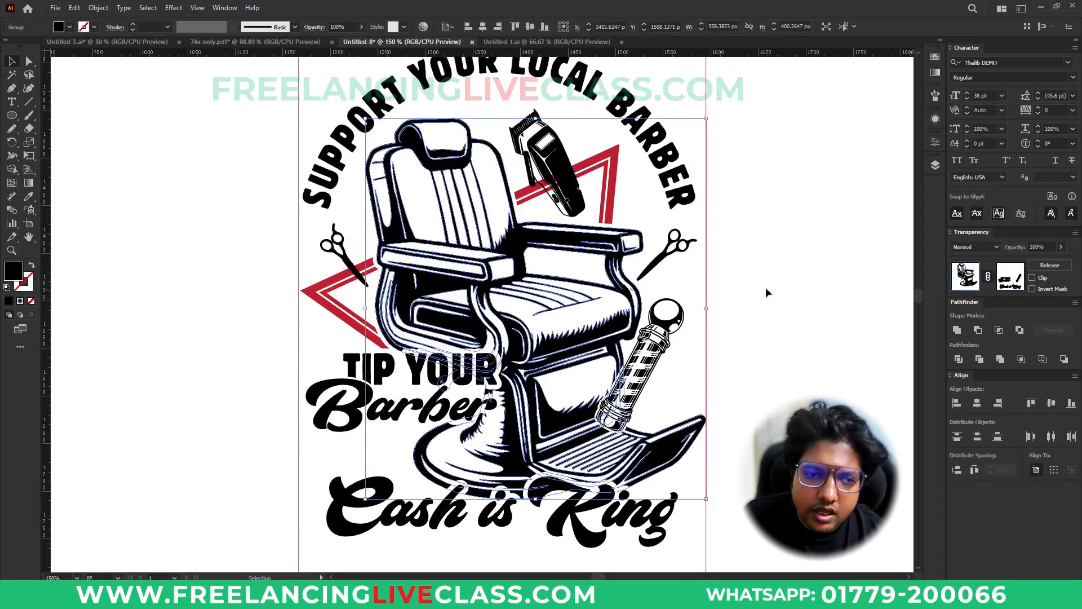
Offset the hair clipper by 5 px with round joins and paste that outline in place inside the triangle's opacity mask, returning to the artwork
click(580, 195)
key(ctrl+alt+o)
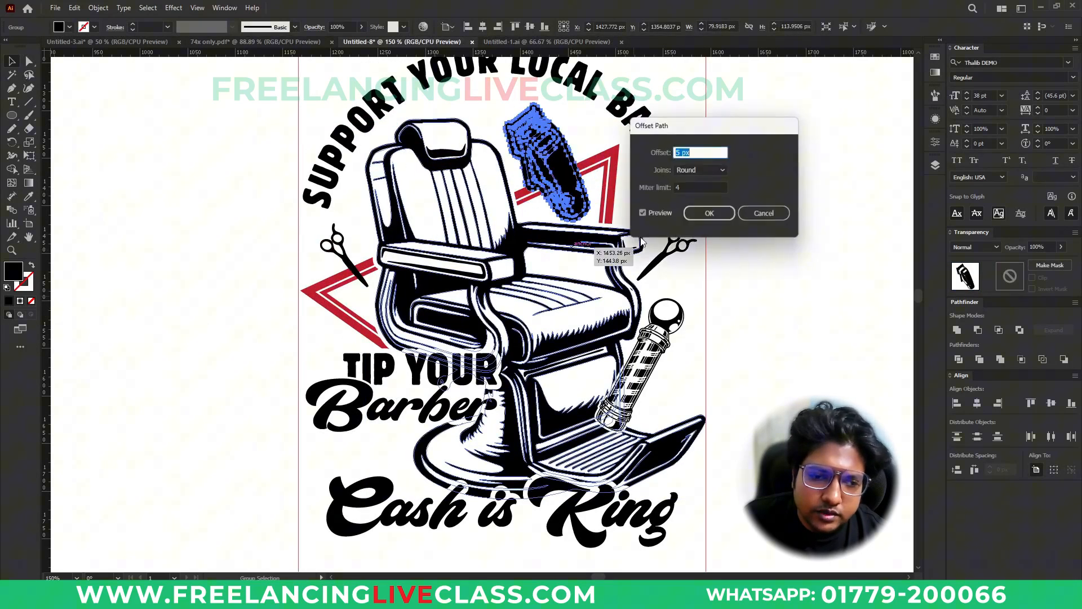
click(709, 213)
click(1010, 276)
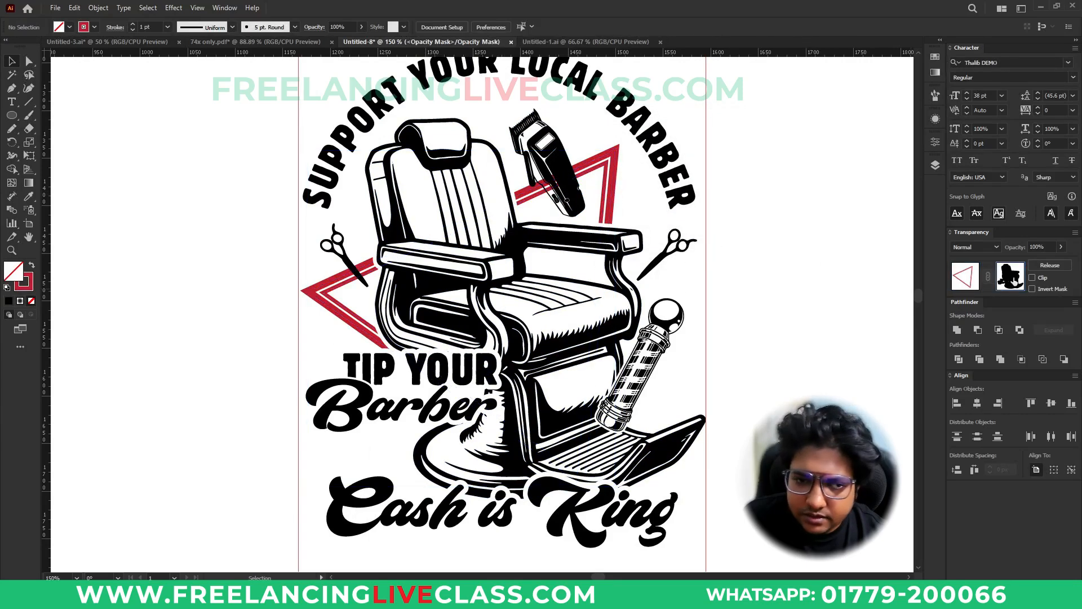
click(547, 163)
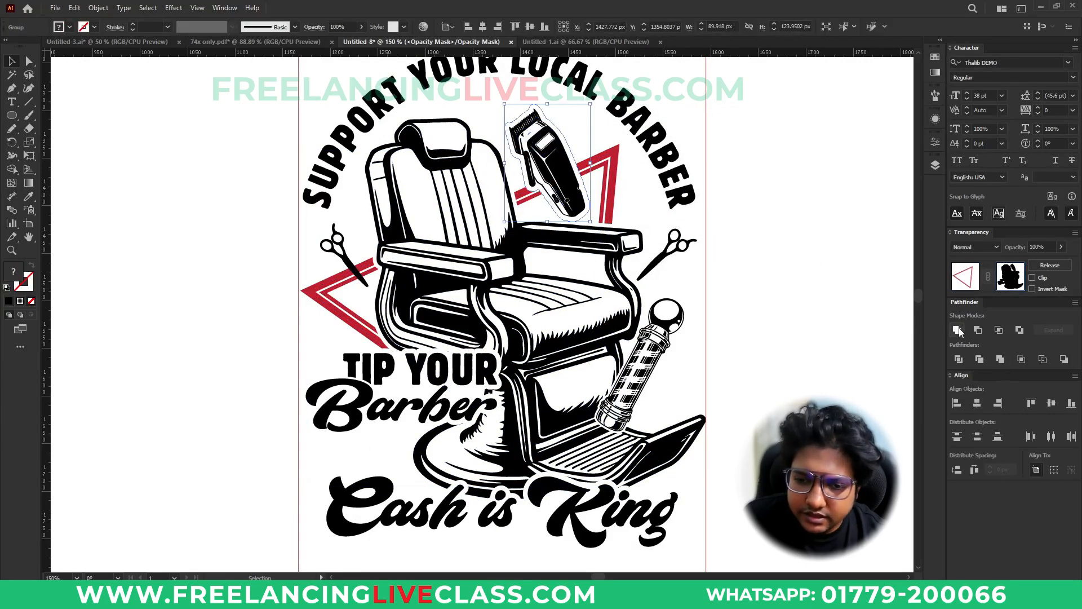
click(965, 276)
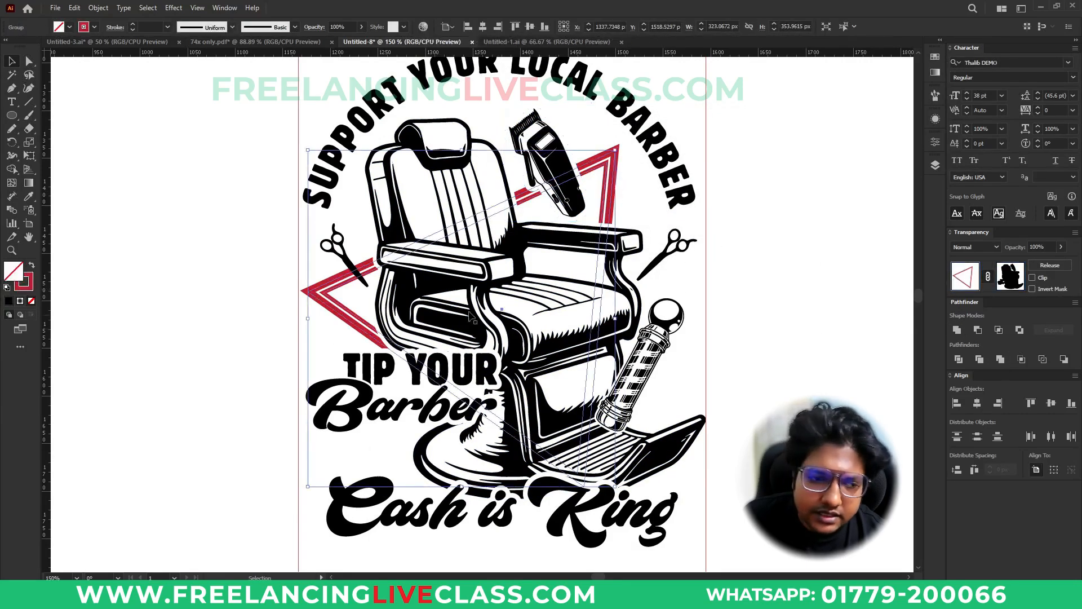
Create a 5 px round-join offset of the left scissors and add it in place to the triangle's opacity mask, ending mask editing
click(368, 289)
key(ctrl+alt+shift+e)
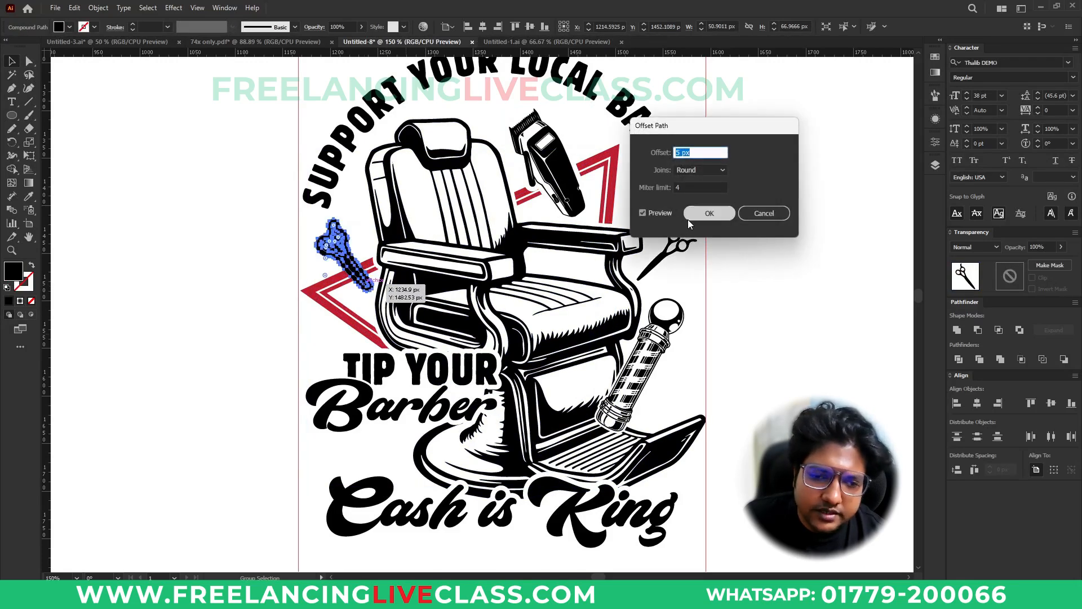
click(689, 217)
click(1013, 286)
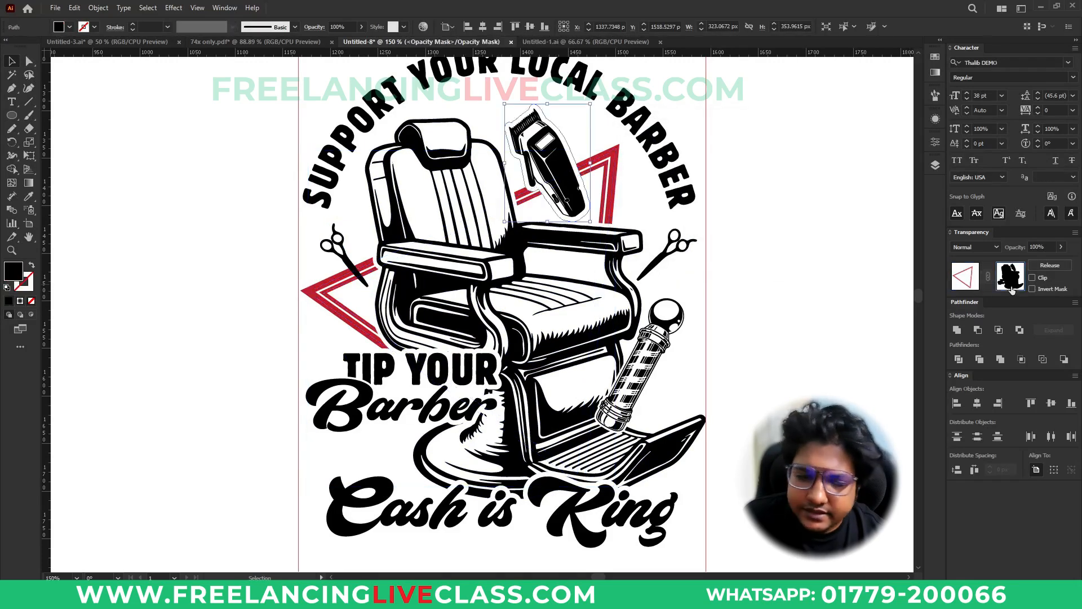
click(341, 257)
click(965, 276)
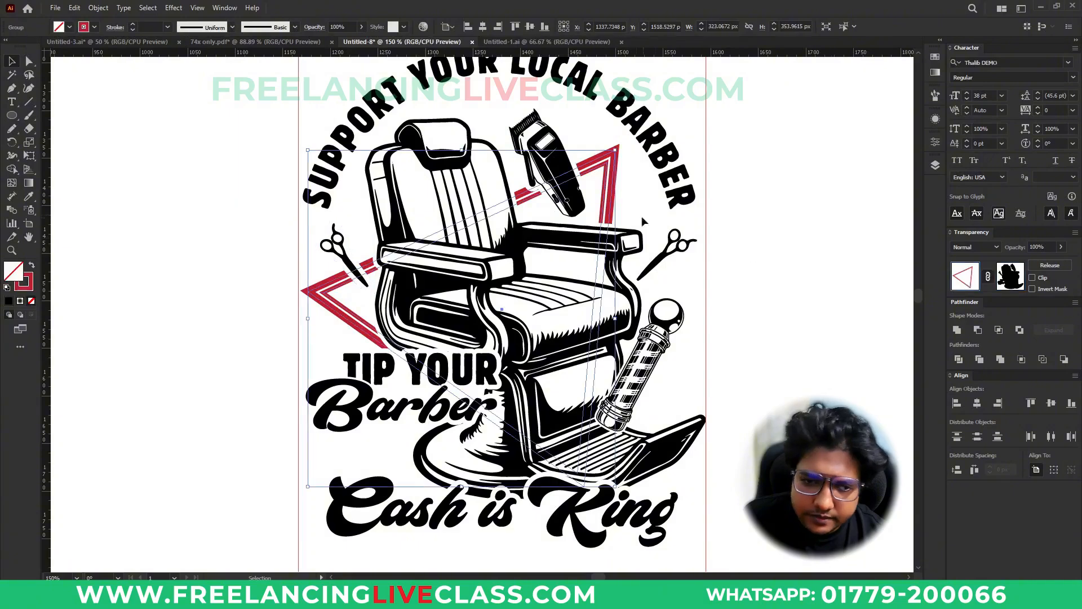
Convert the red triangle's strokes to filled outlines and recolour the triangle black
key(a)
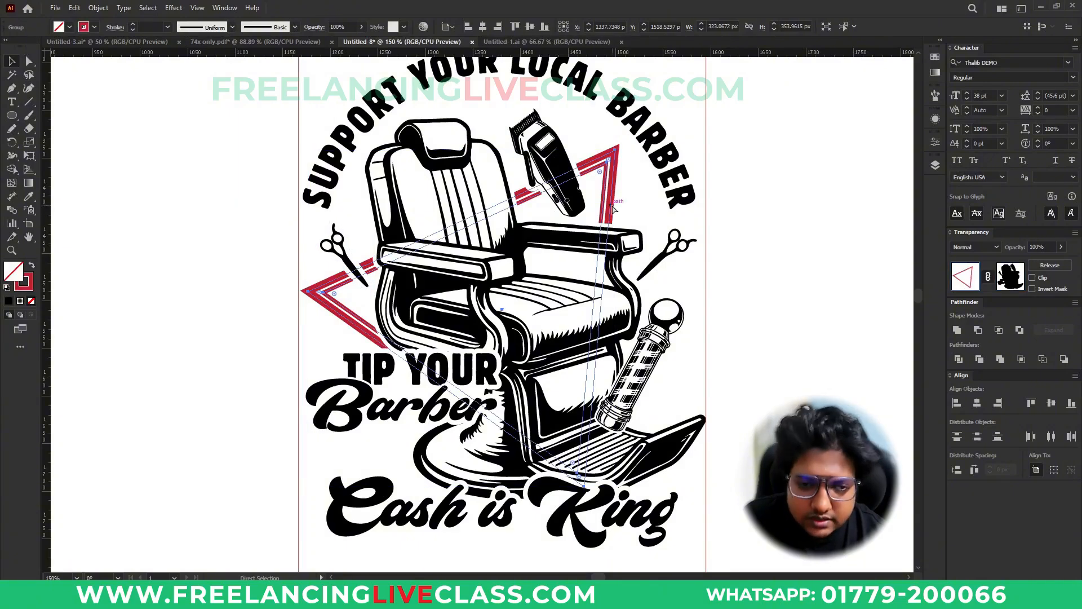
key(alt+o)
key(x)
key(v)
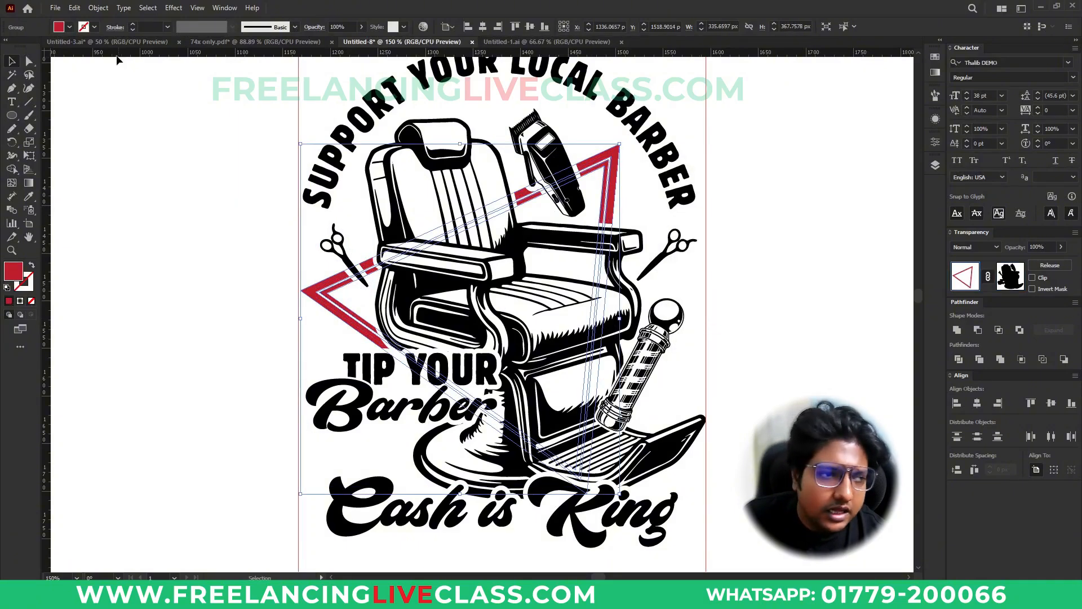
click(61, 28)
click(31, 45)
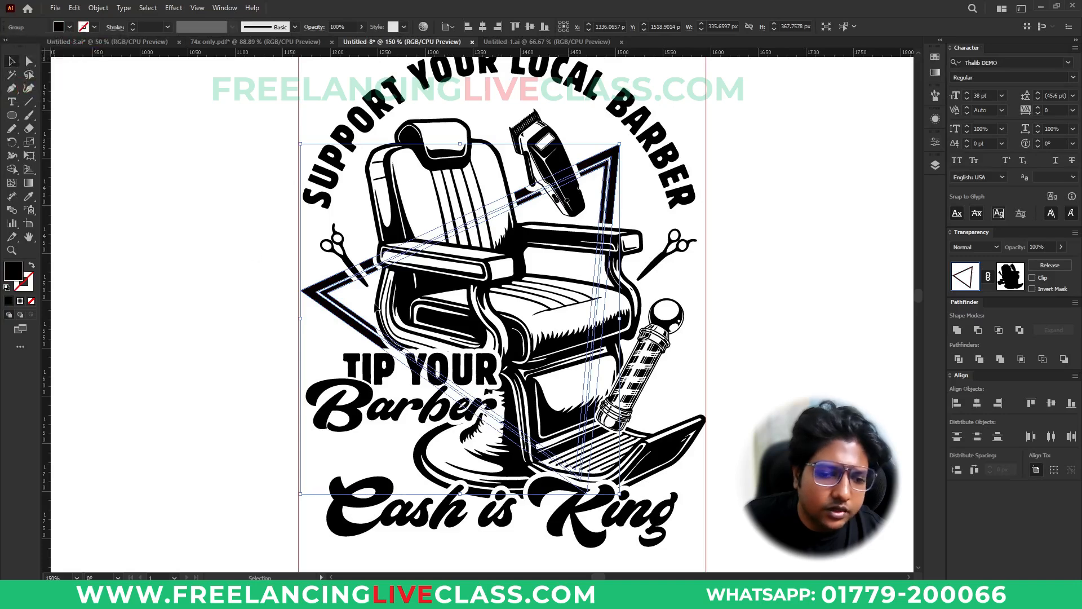
click(720, 404)
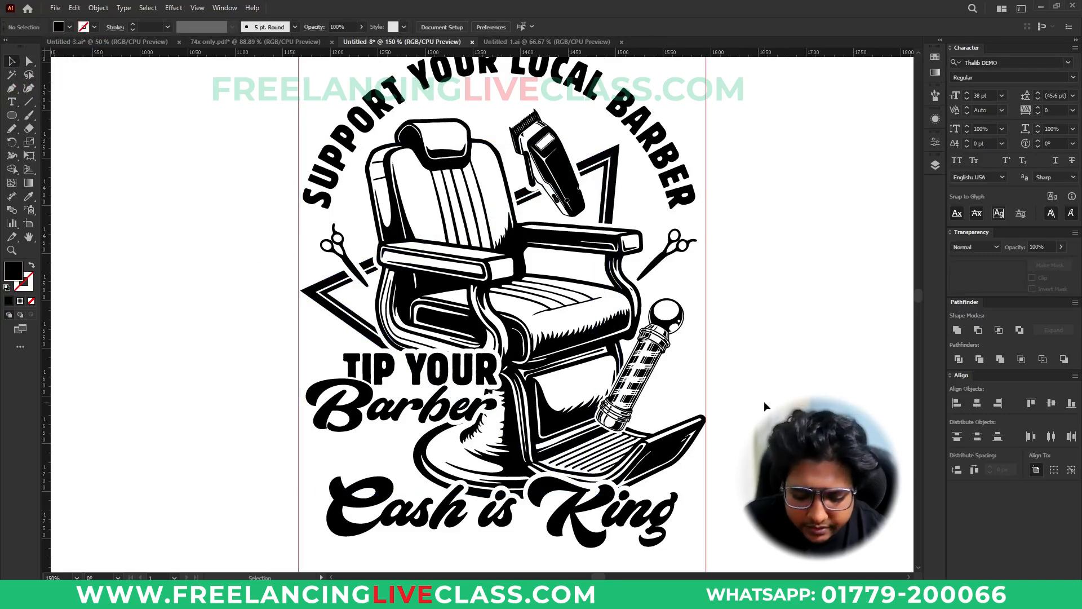
Draw a black V-shaped pointed accent with the Pen tool between the barber pole and the chair's footrest
scroll(674, 371, up, 3)
key(p)
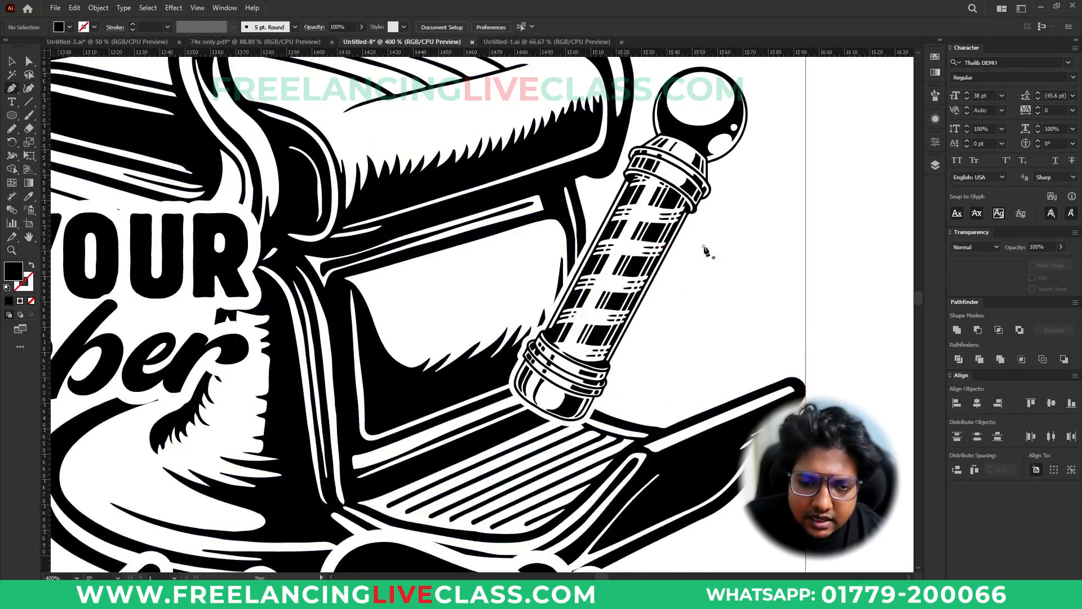
click(703, 247)
click(632, 385)
click(786, 337)
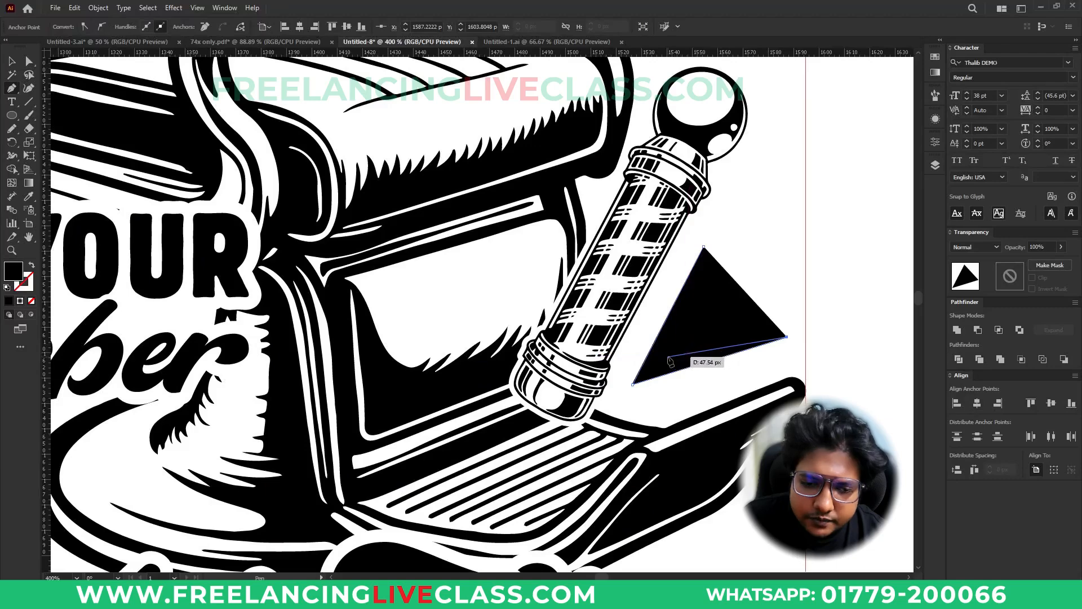
click(668, 355)
click(704, 247)
key(v)
scroll(710, 321, down, 4)
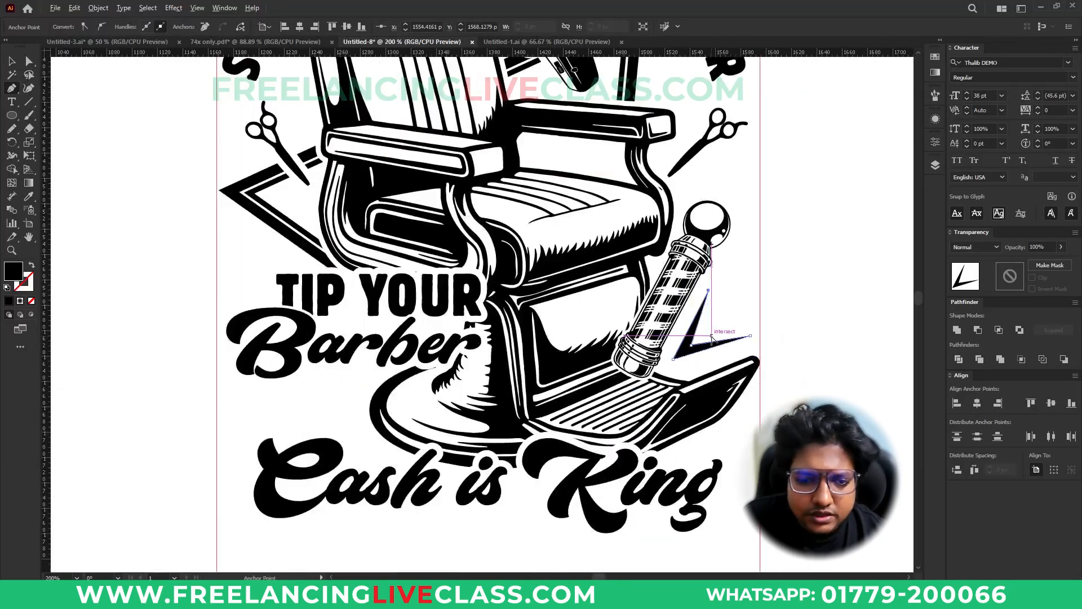
scroll(733, 338, up, 3)
click(793, 366)
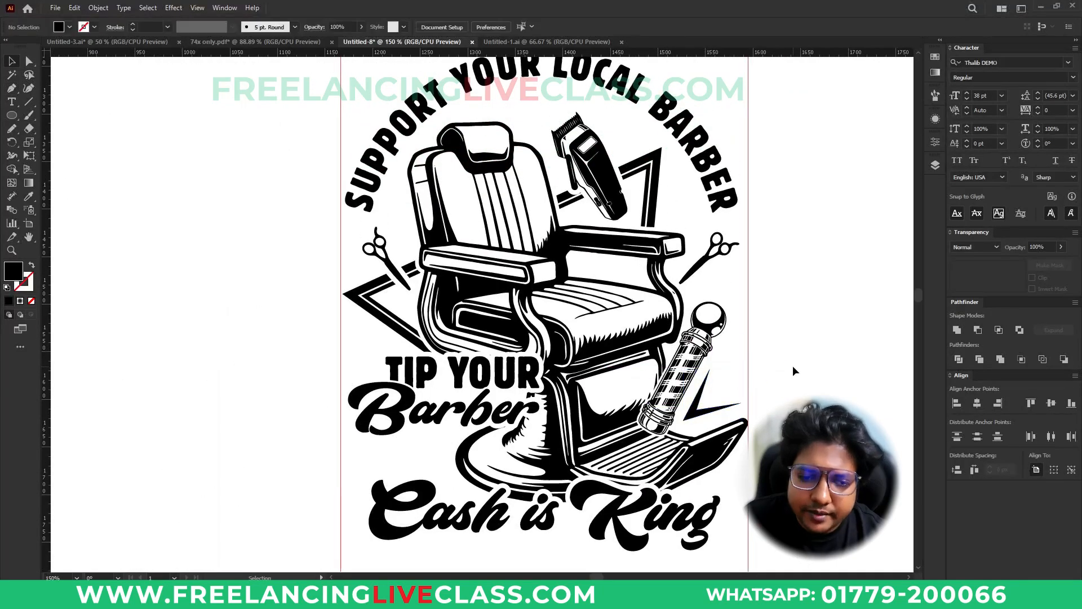
Switch to the browser's barber tools vector results and copy the Vecteezy picture of a blade, razors and clippers
key(ctrl+1)
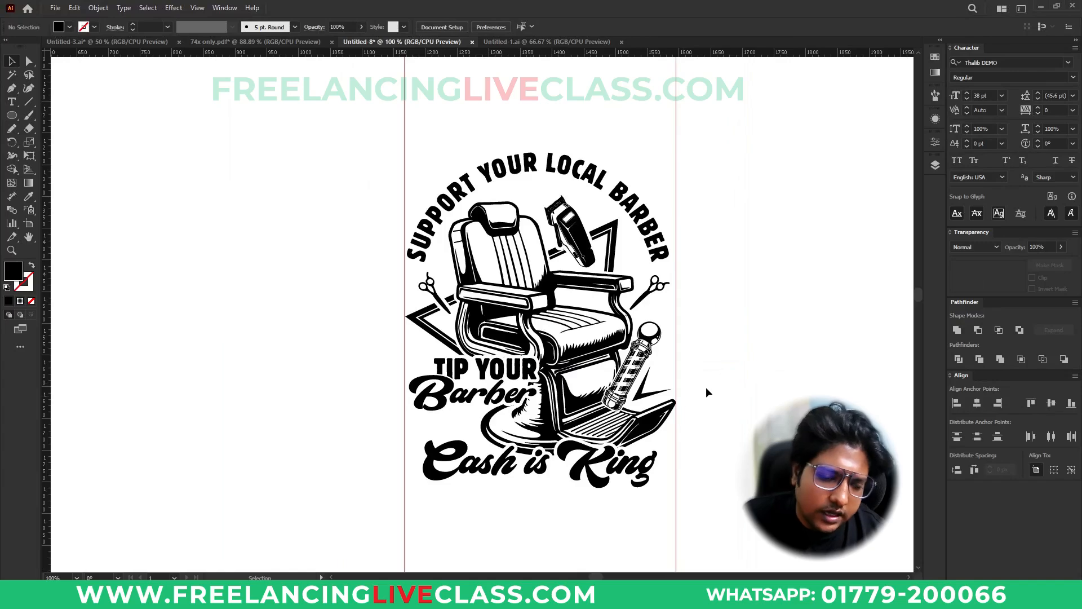
scroll(600, 417, up, 1)
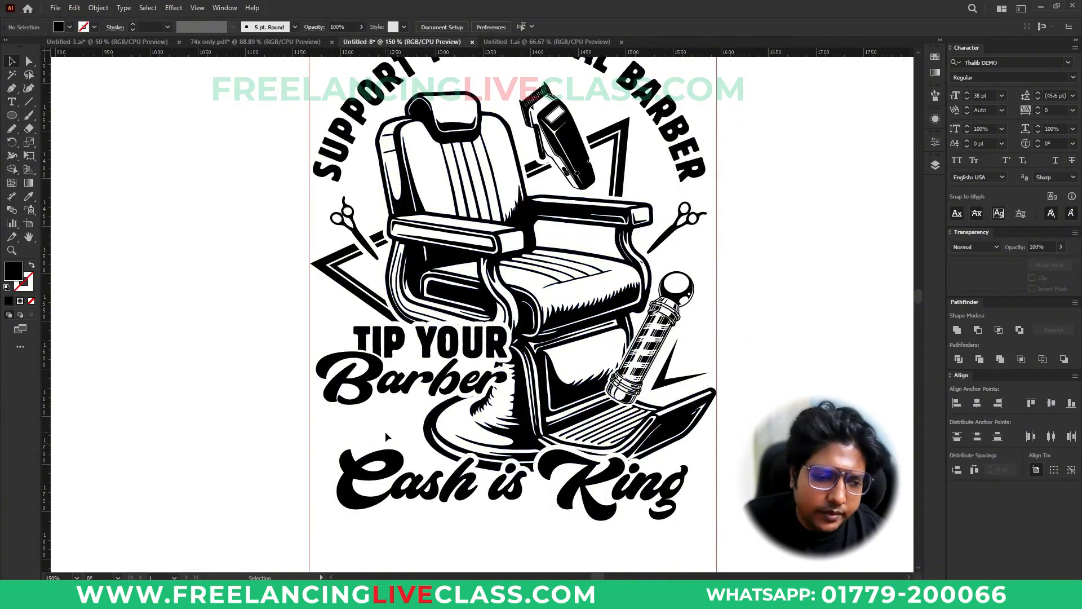
key(alt+Tab)
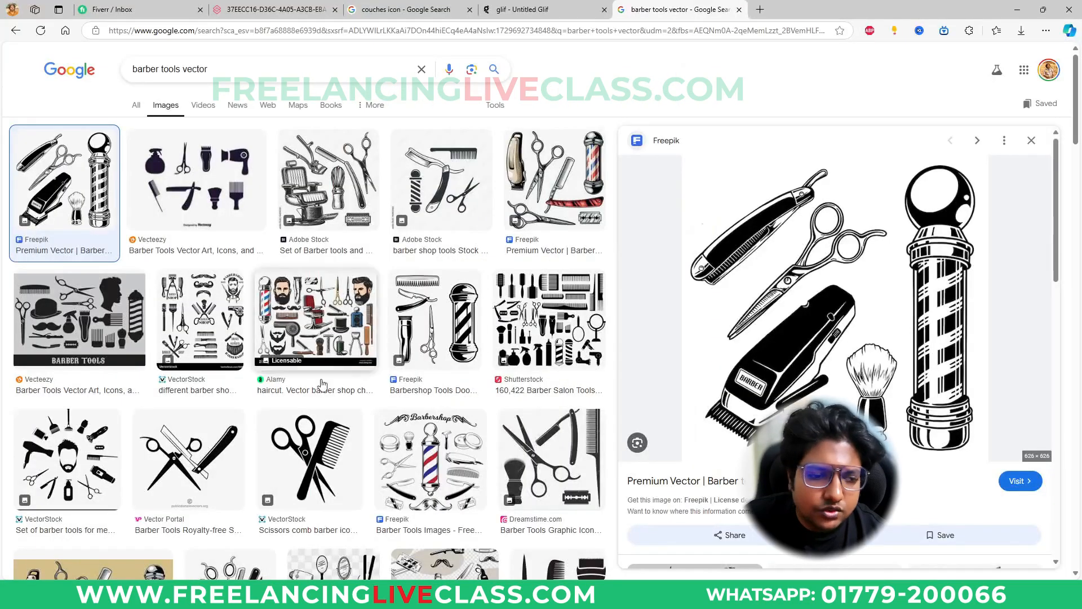
click(194, 170)
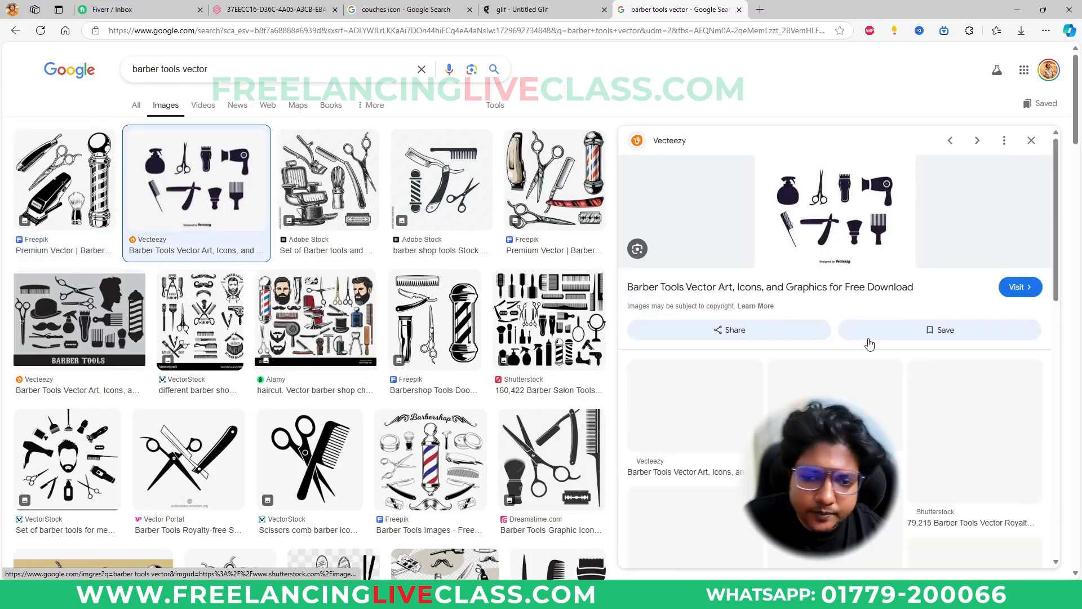
scroll(868, 343, down, 5)
click(669, 344)
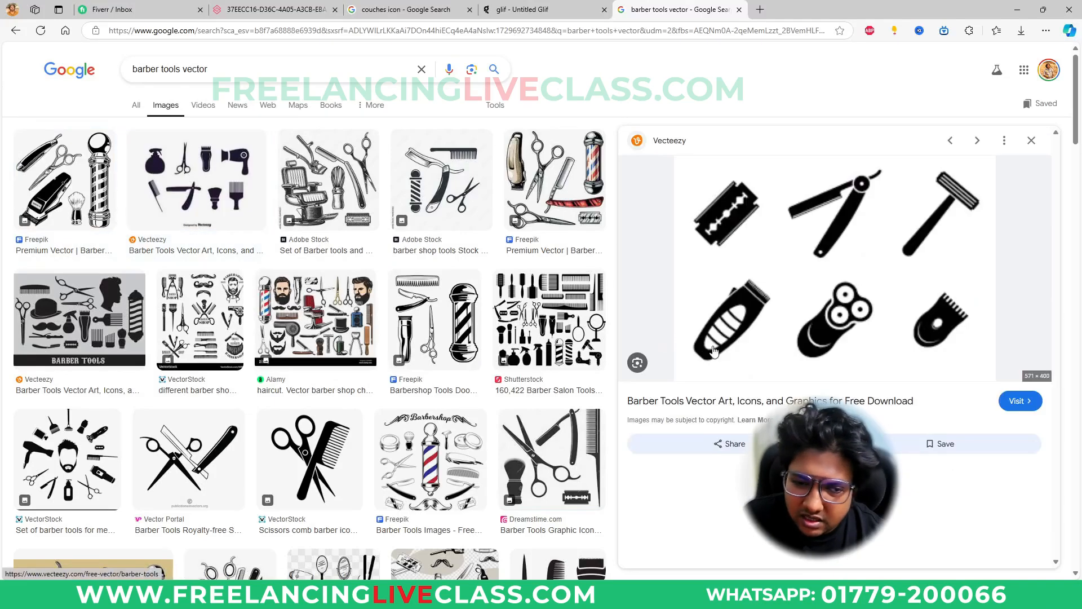
right_click(802, 235)
click(842, 362)
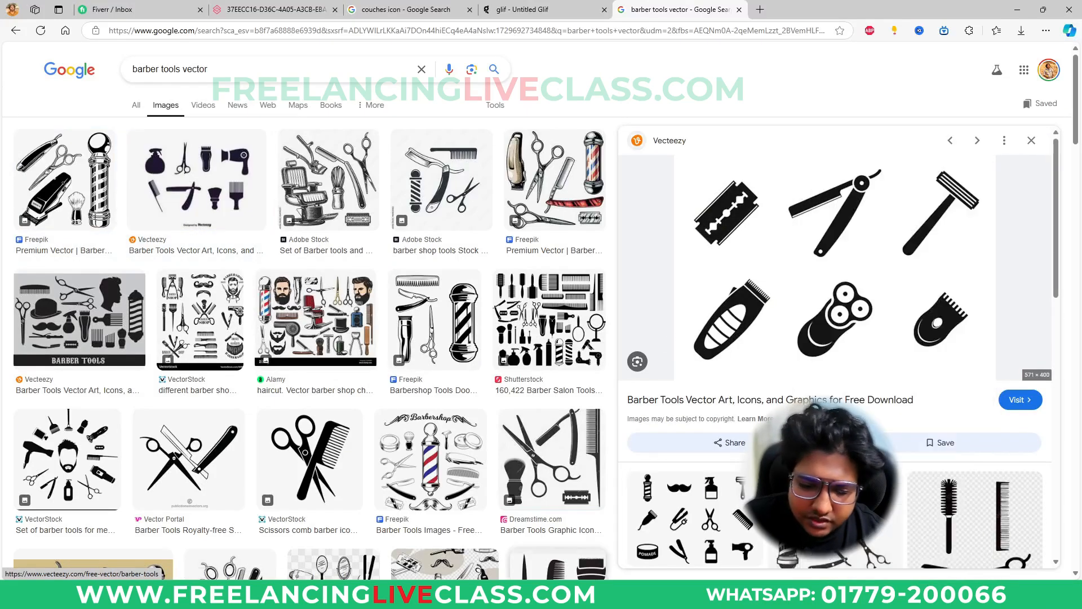
Switch back to Illustrator and paste the copied barber tools picture in the empty area beside the T-shirt design
key(alt+Tab)
key(ctrl+v)
scroll(435, 286, down, 3)
drag(455, 329, 669, 318)
scroll(693, 290, up, 3)
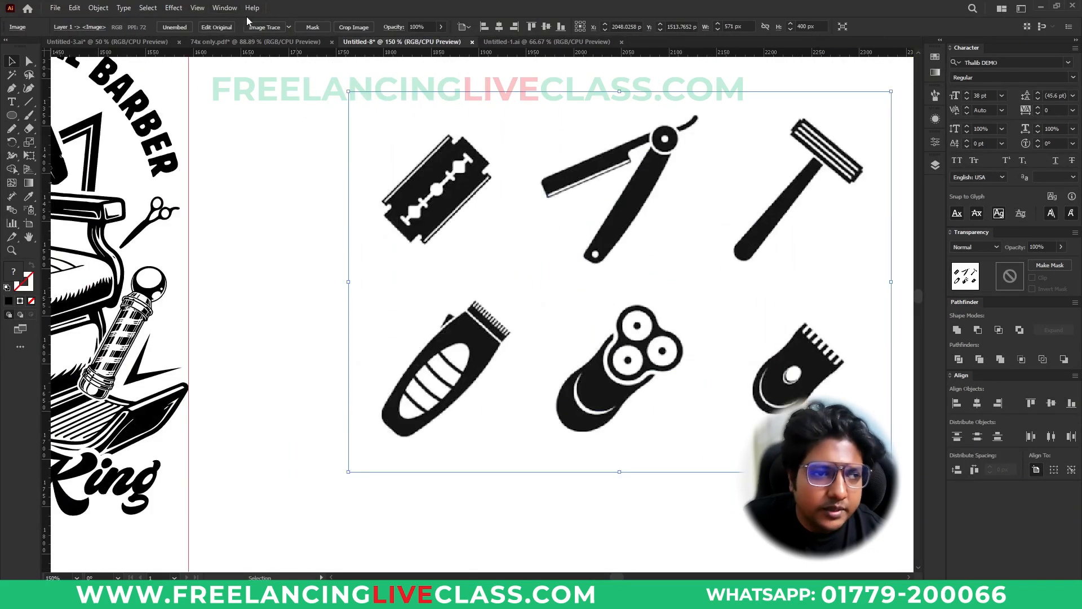
Trace the pasted barber tools picture with the Silhouettes preset and expand it into vector shapes
click(288, 27)
click(329, 164)
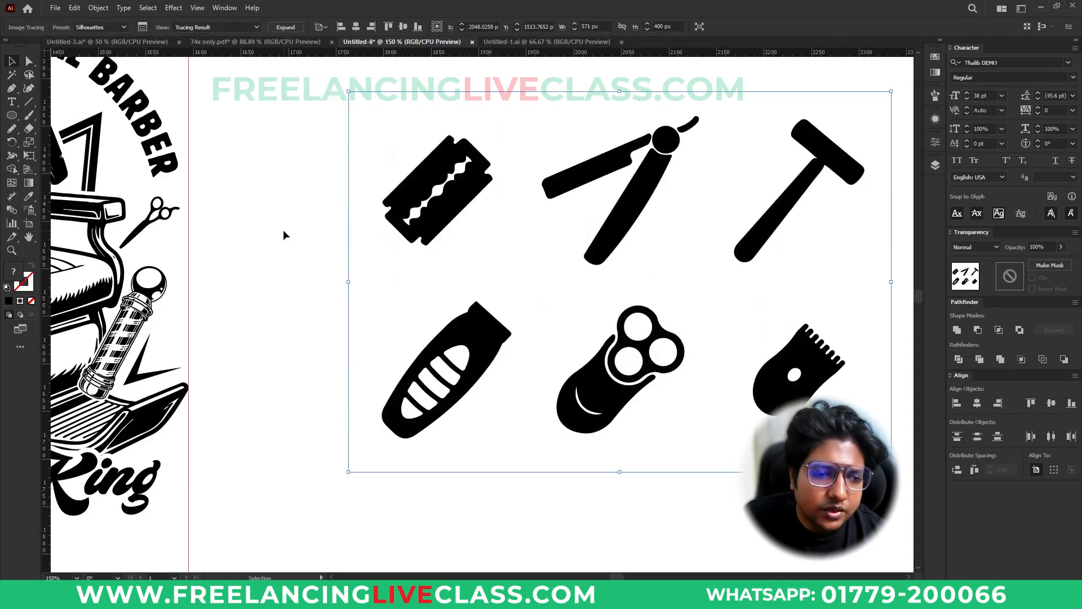
click(286, 27)
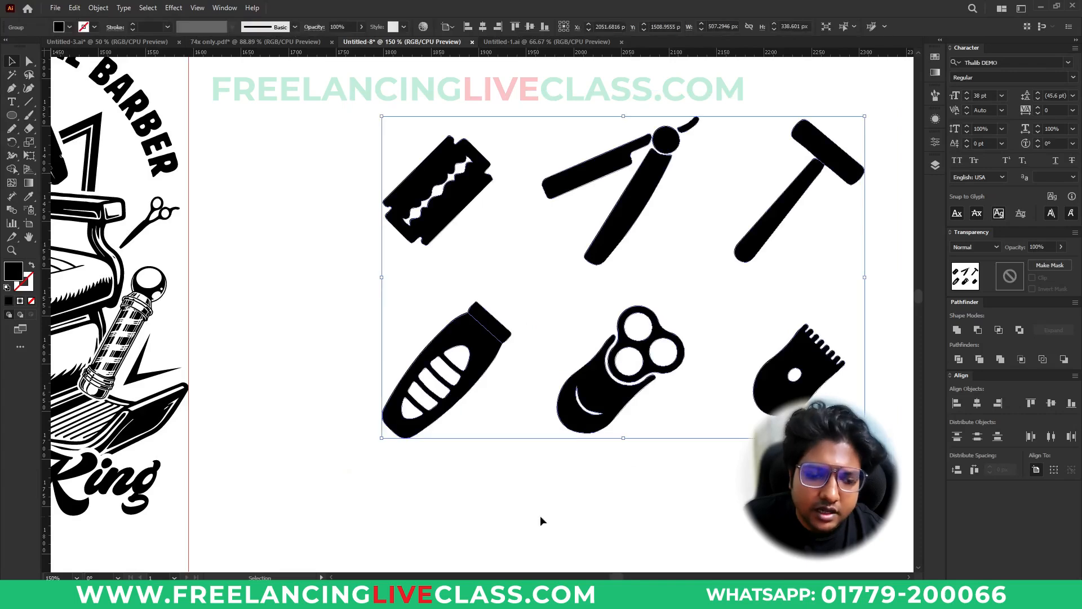
Switch to paint.net, paste the barber tools picture enlarged to about 2258 × 1582 px, and crop the canvas to it
click(640, 467)
key(ctrl+v)
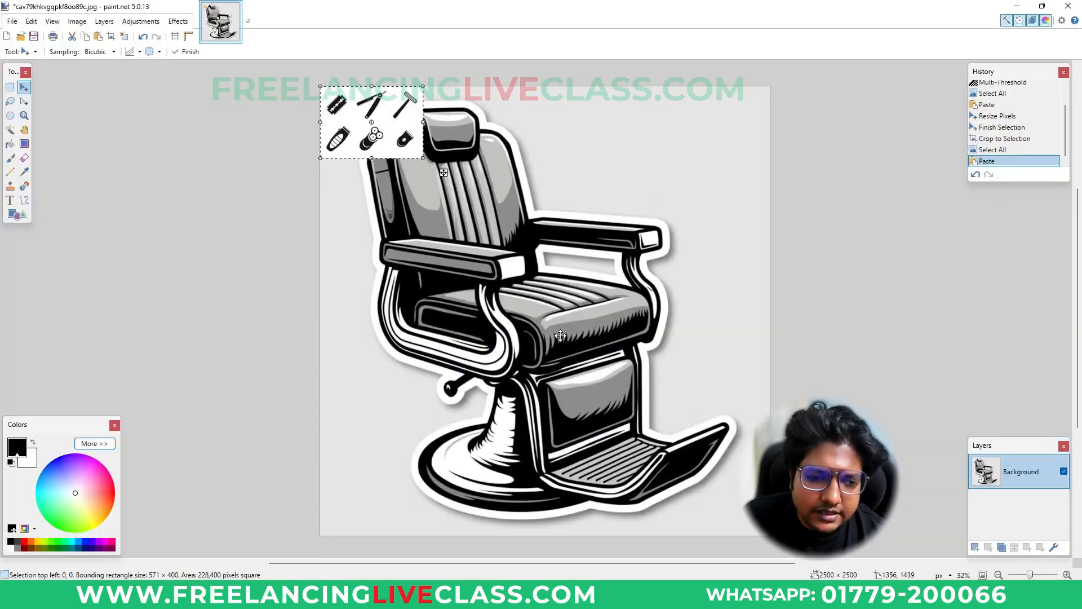
drag(423, 164, 725, 370)
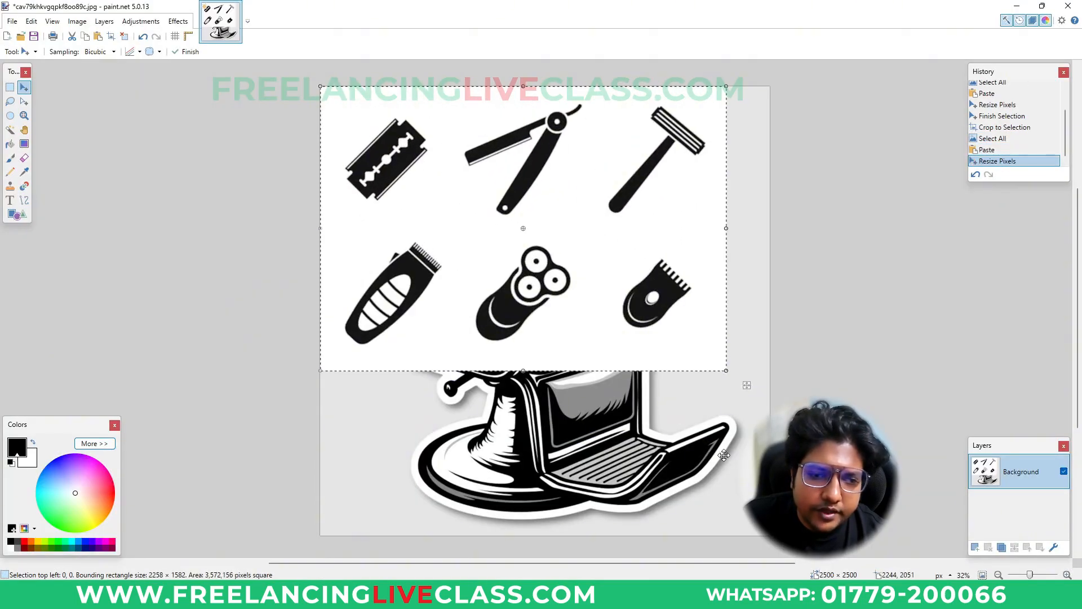
key(ctrl+shift+x)
key(ctrl+a)
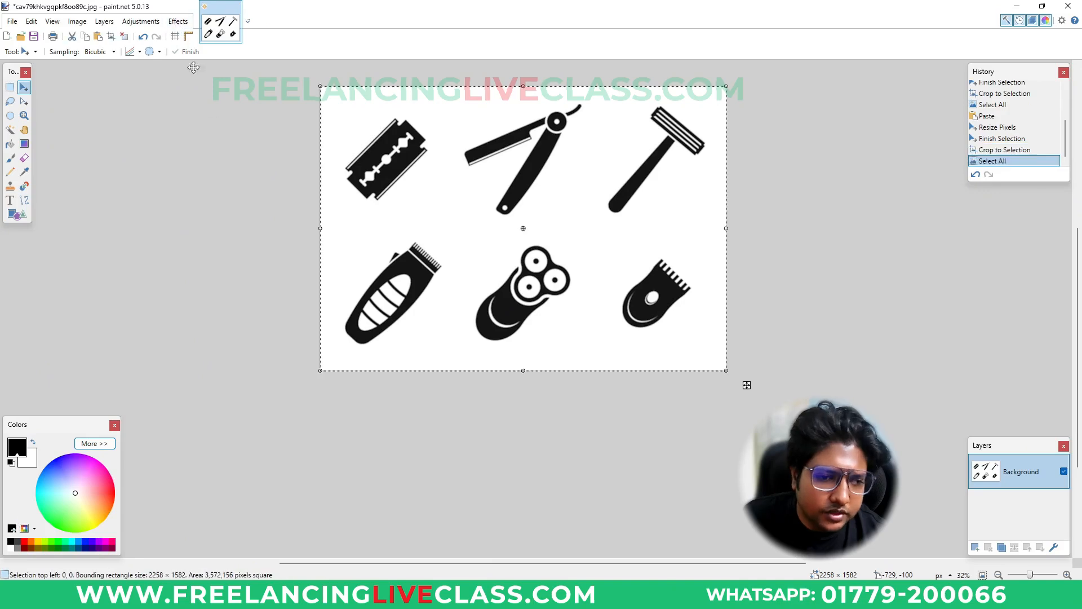
Paste the enlarged barber tools picture into Illustrator, trace it with the Silhouettes preset, and place it below the small traced tools
key(alt+Tab)
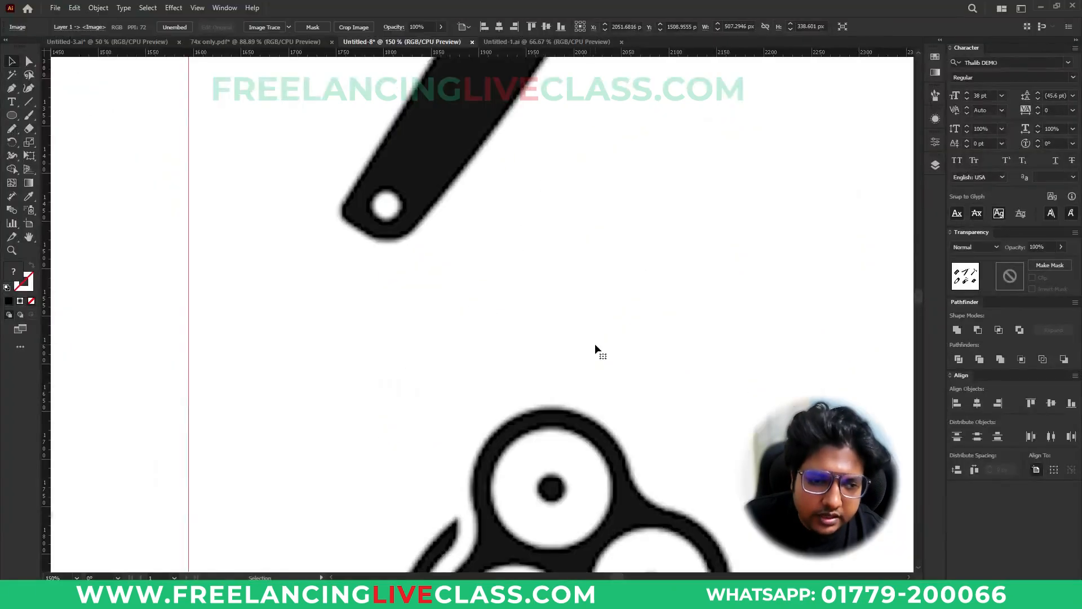
scroll(426, 187, down, 5)
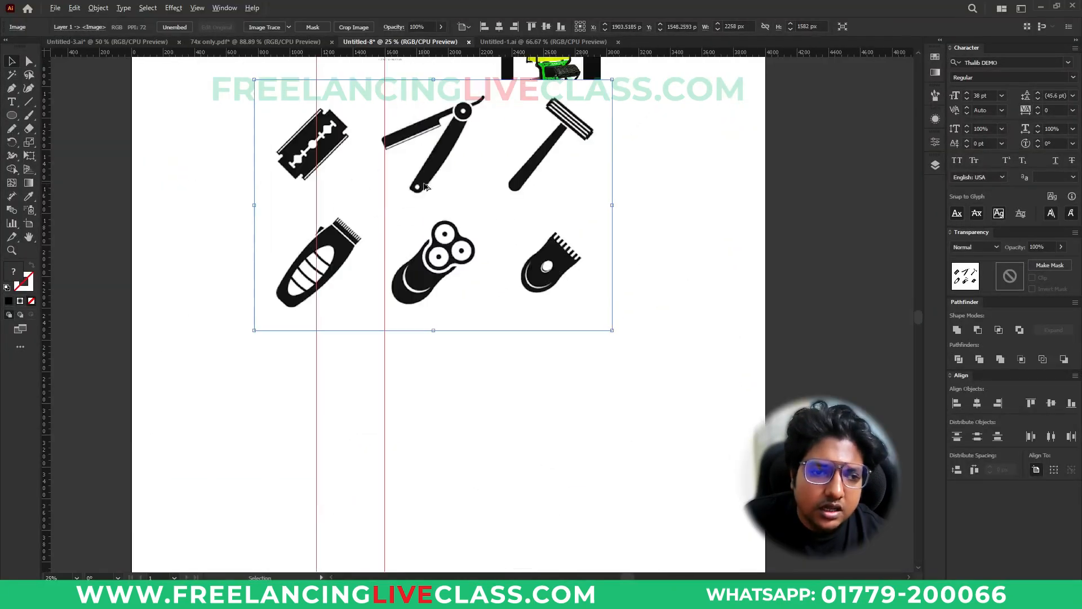
click(289, 27)
click(420, 209)
drag(420, 209, 638, 319)
scroll(679, 342, up, 1)
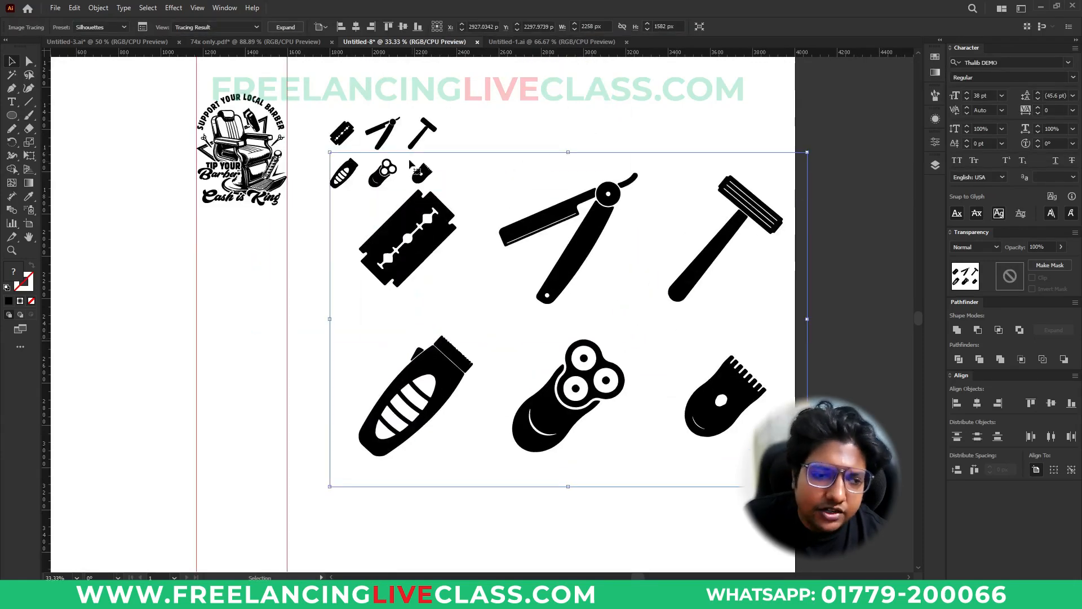
Try an Image Trace threshold of 141 on the enlarged barber tools tracing, and delete that tracing
click(143, 27)
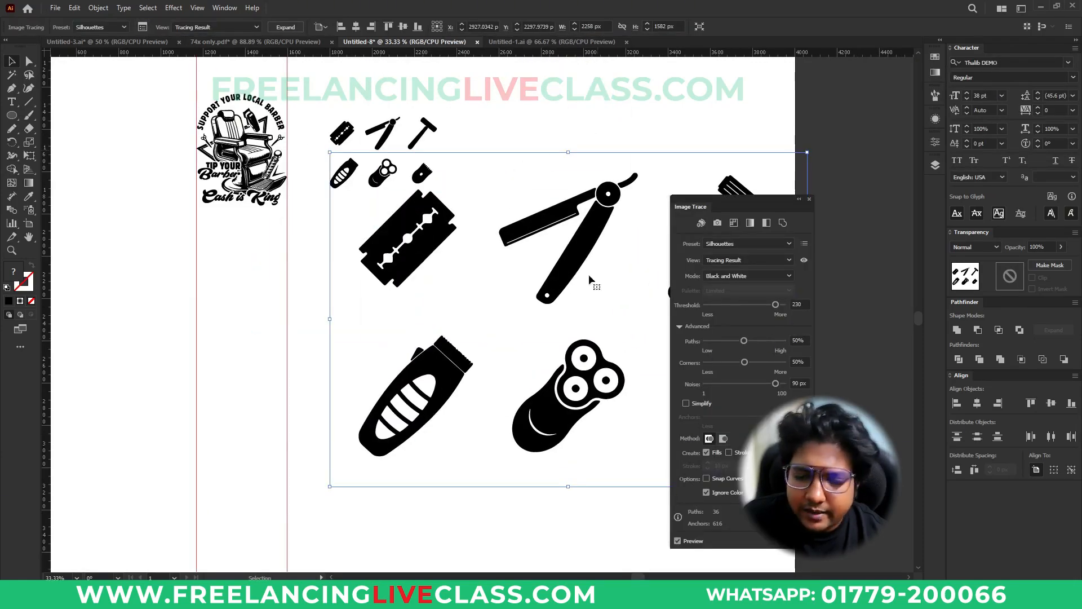
click(748, 305)
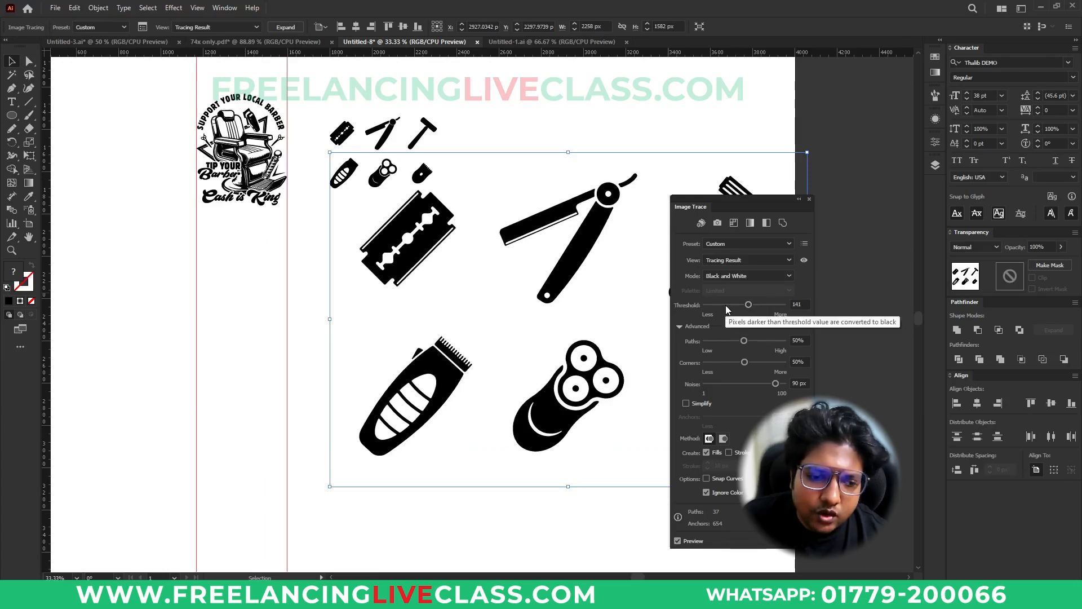
click(809, 199)
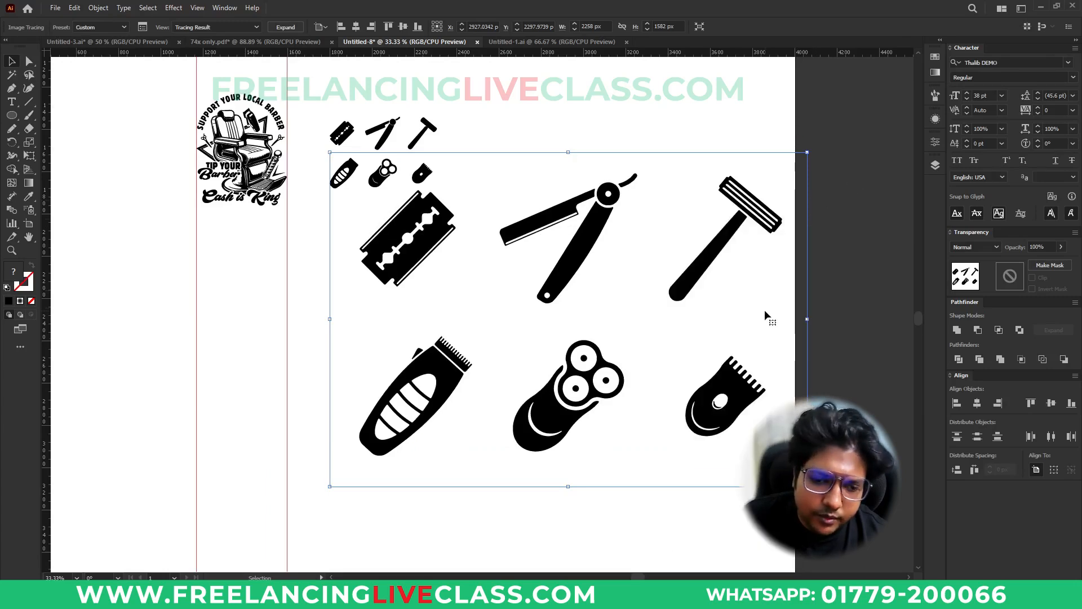
key(Delete)
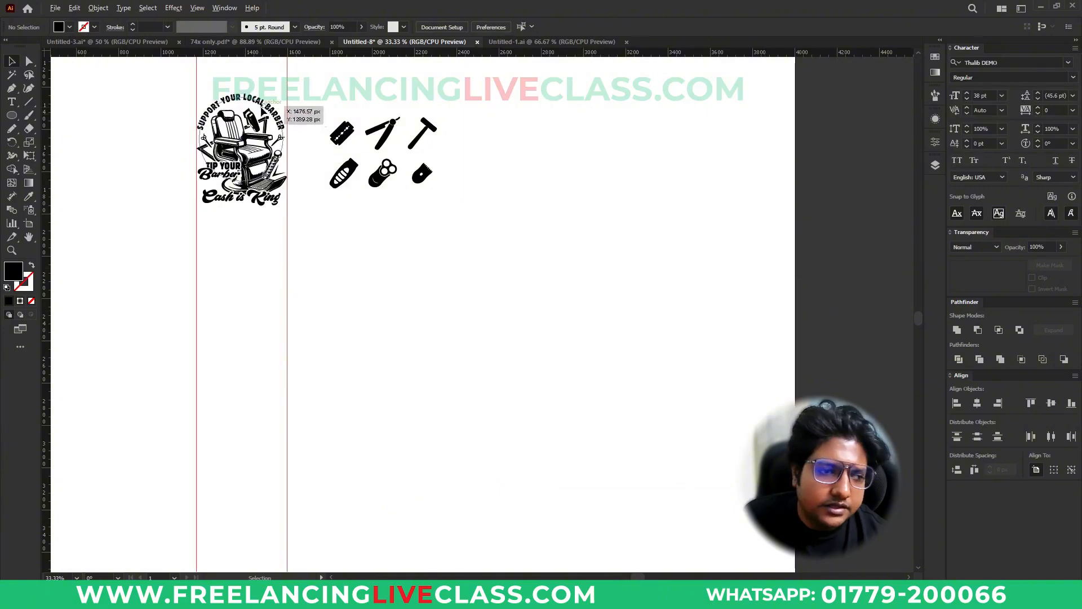
Cut the razor blade and the straight razor out of the traced tools group
key(ctrl+1)
drag(540, 292, 609, 316)
click(609, 315)
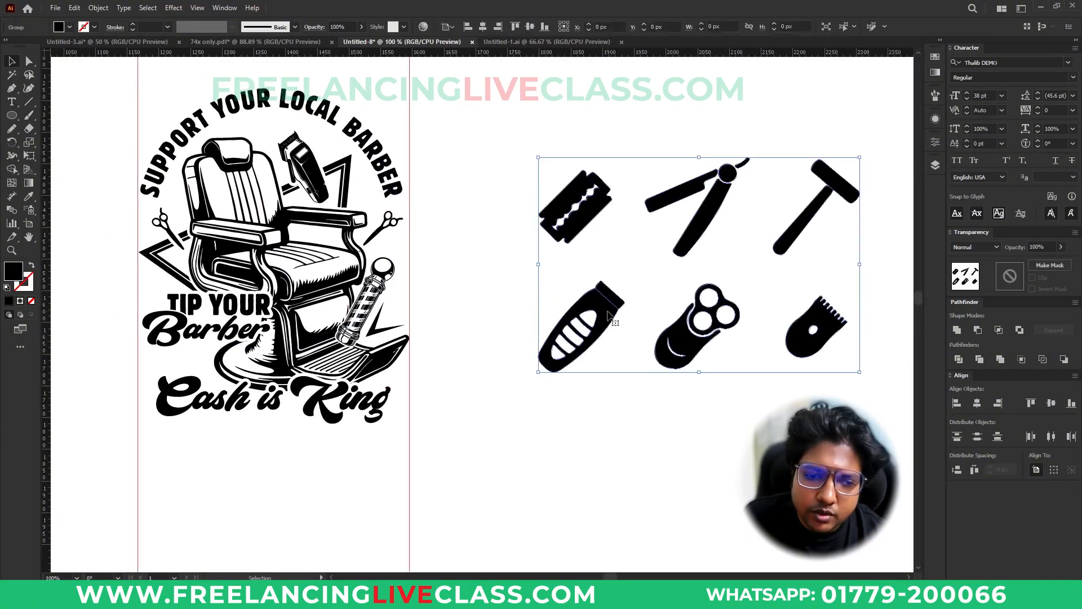
double_click(578, 227)
click(579, 227)
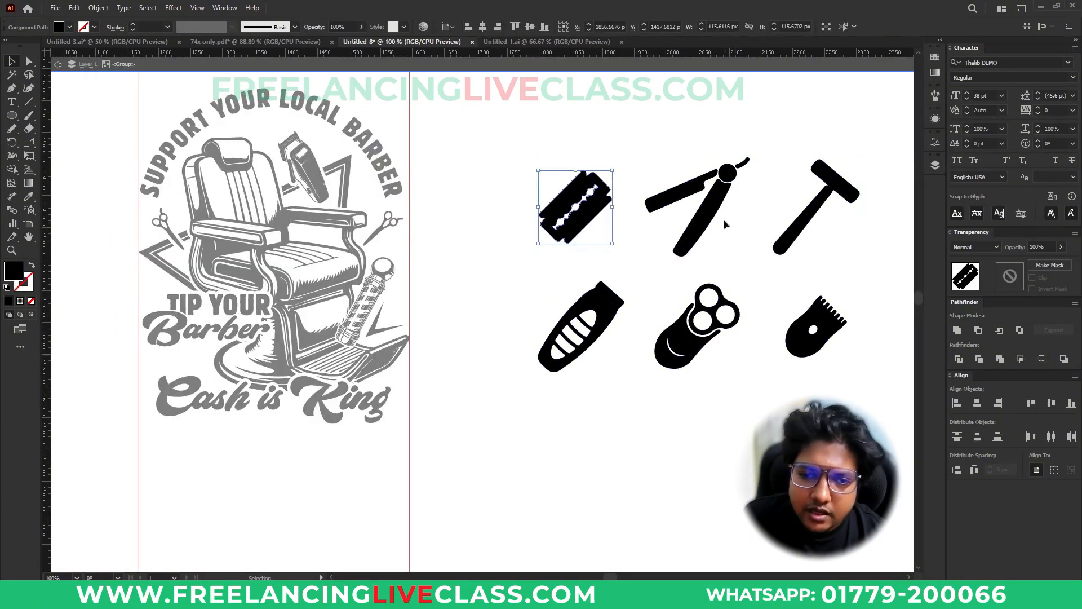
shift+click(688, 195)
click(678, 136)
click(718, 189)
click(748, 221)
click(704, 208)
shift+click(554, 214)
key(Delete)
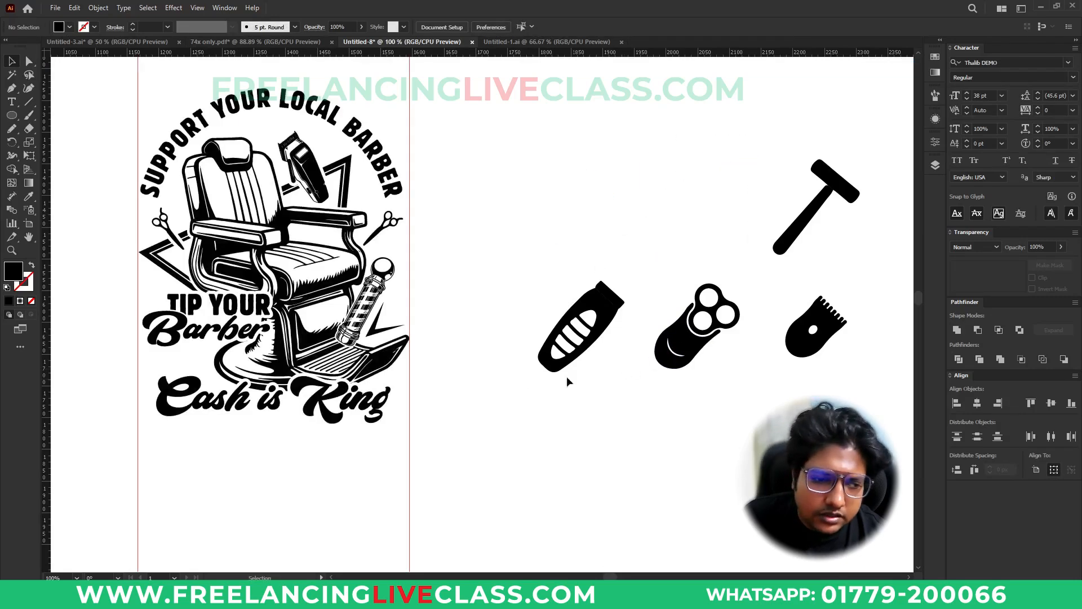
Paste the razor blade and straight razor beside the design, scaled down together to about 161 × 76 px
drag(450, 378, 557, 385)
key(ctrl+v)
drag(590, 315, 561, 310)
drag(490, 321, 589, 279)
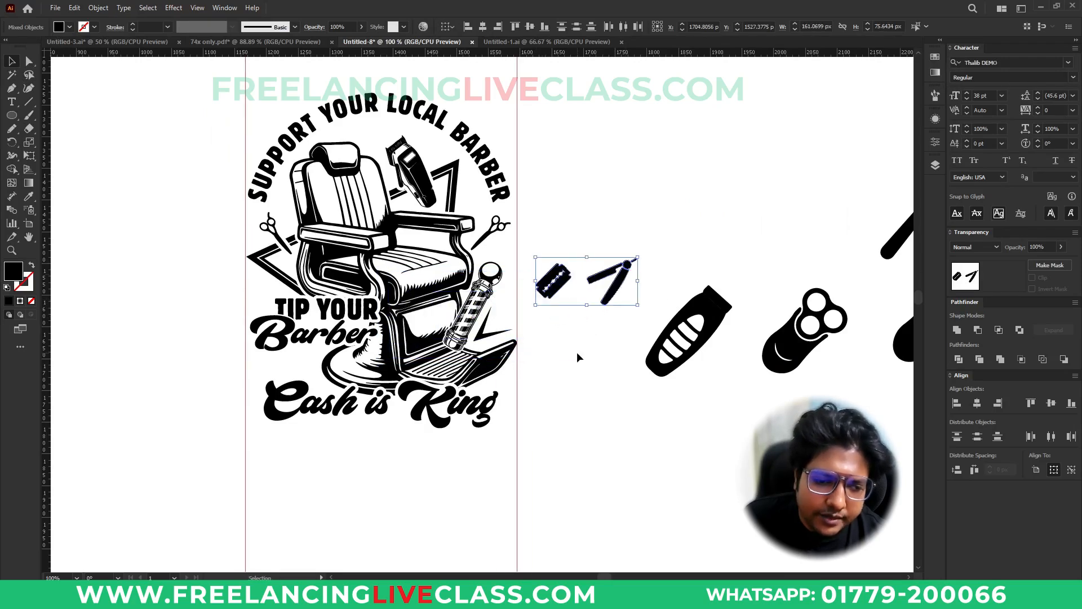
click(579, 355)
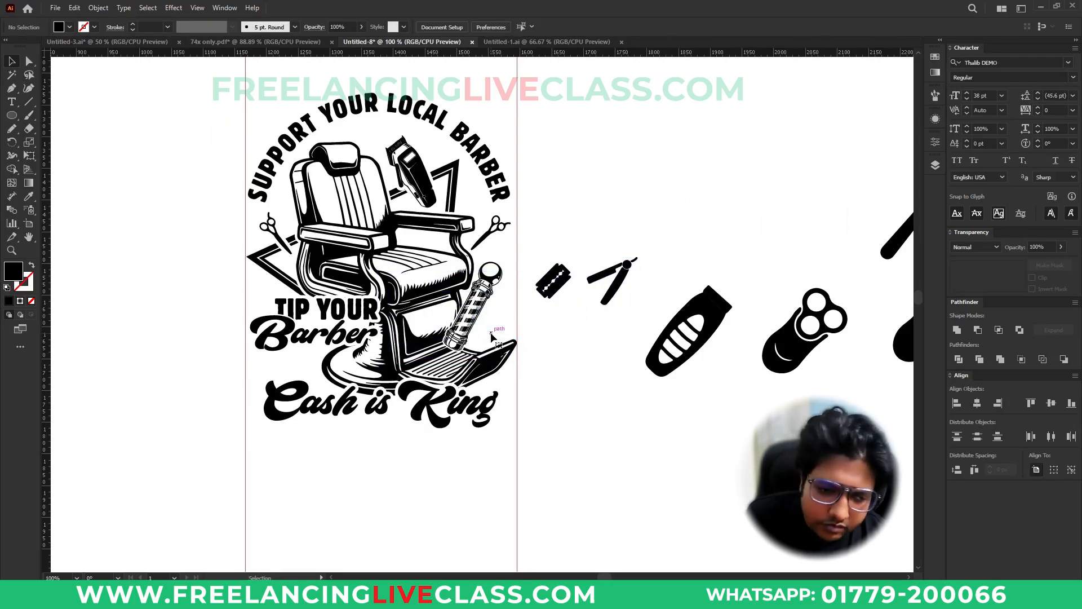
Shrink and rotate the straight razor and place it beside the barber pole, above the chair's footrest
drag(627, 289, 586, 354)
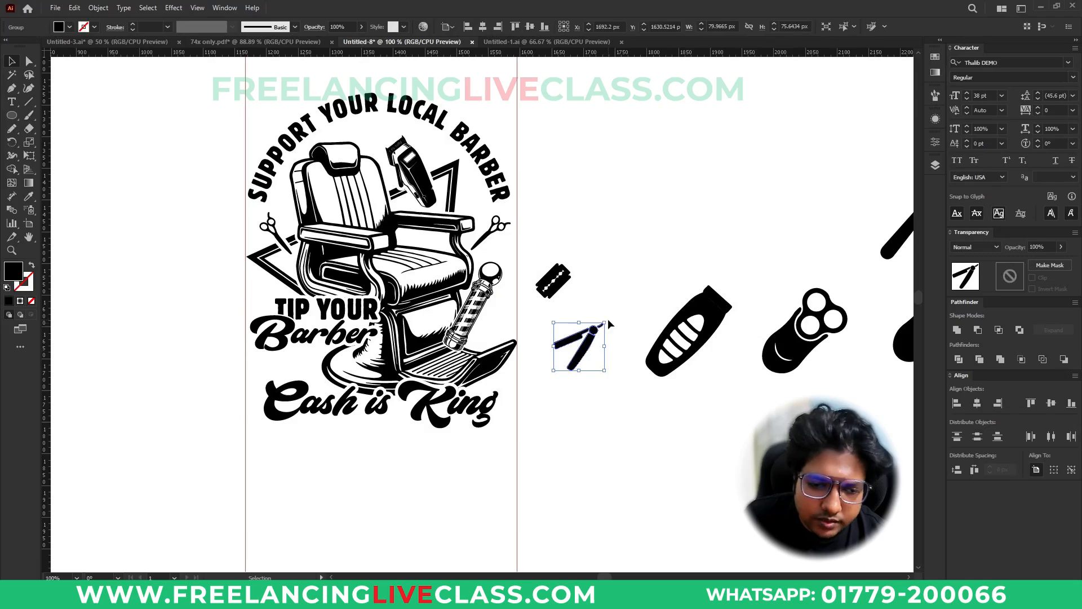
drag(611, 319, 545, 347)
key(ctrl+equal)
click(628, 384)
key(ctrl+minus)
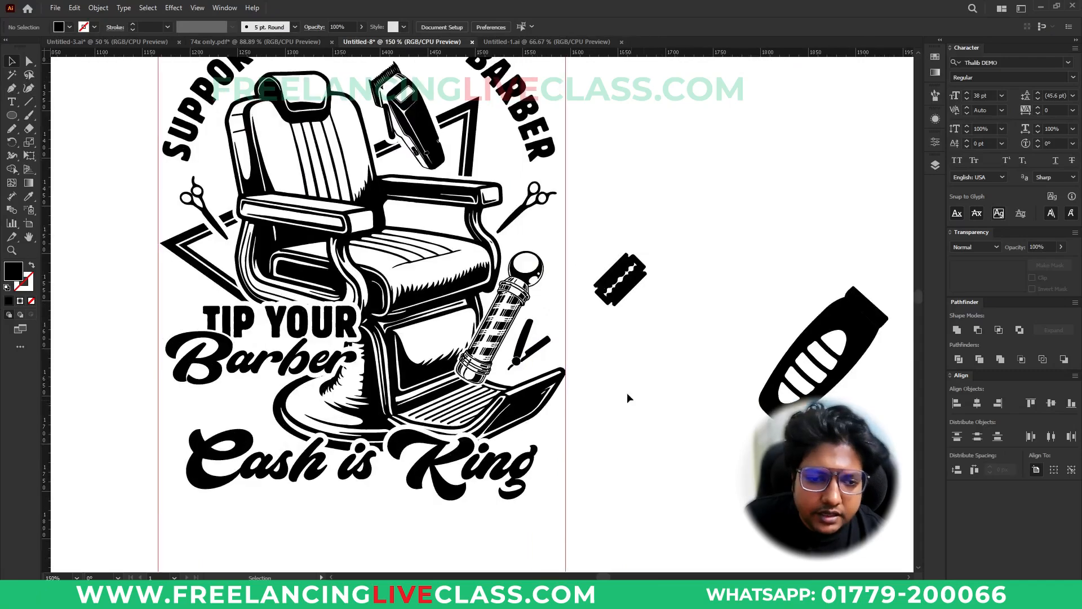
Shrink the razor blade to about 39 × 39 px and place it between the chair's headrest and the clipper
drag(714, 303, 445, 111)
scroll(282, 320, up, 1)
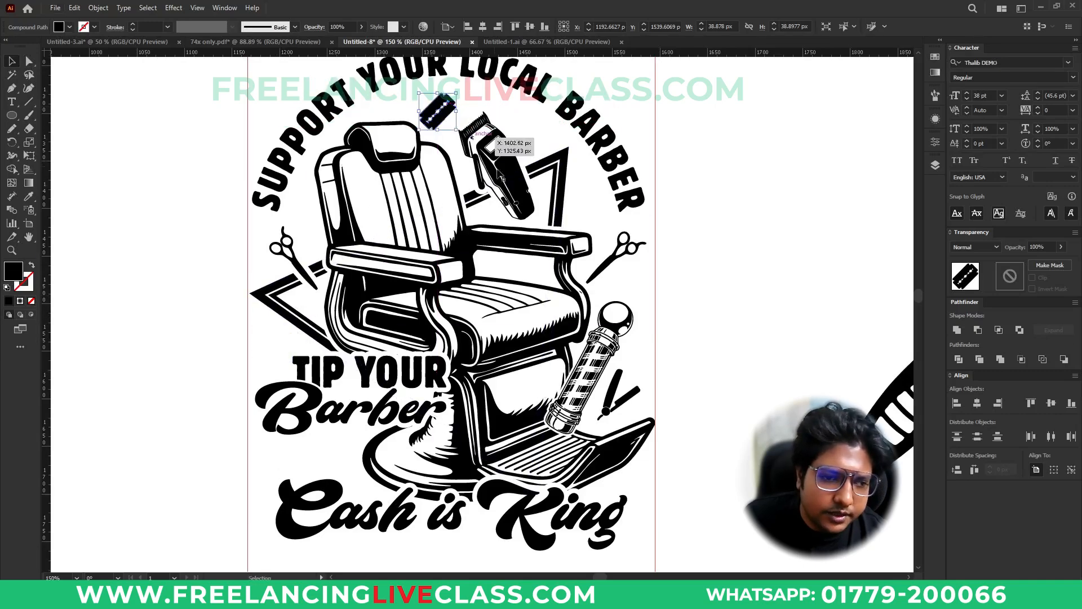
click(692, 334)
key(ctrl+minus)
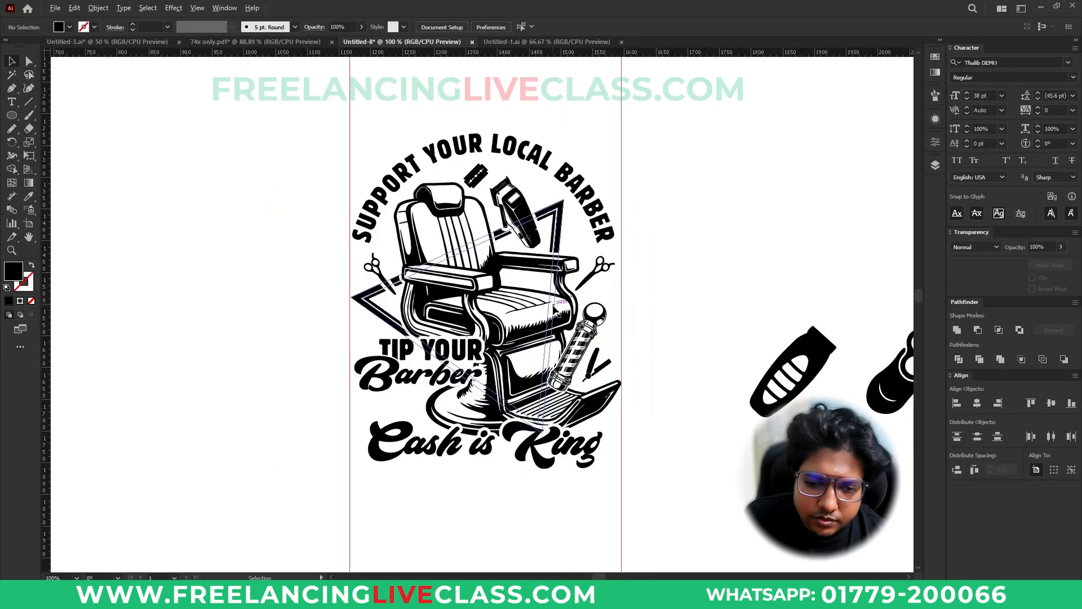
Cut the T-shaped safety razor out of the traced tools group and paste it as a separate object beside the design
drag(723, 340, 550, 329)
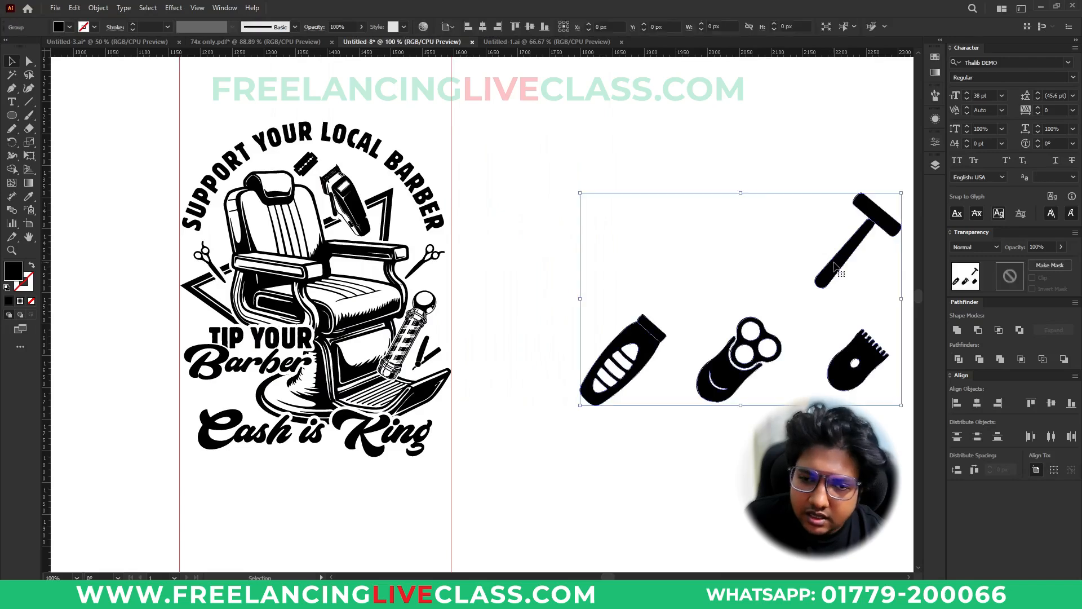
double_click(830, 265)
drag(845, 164, 897, 281)
key(ctrl+x)
key(Escape)
key(ctrl+v)
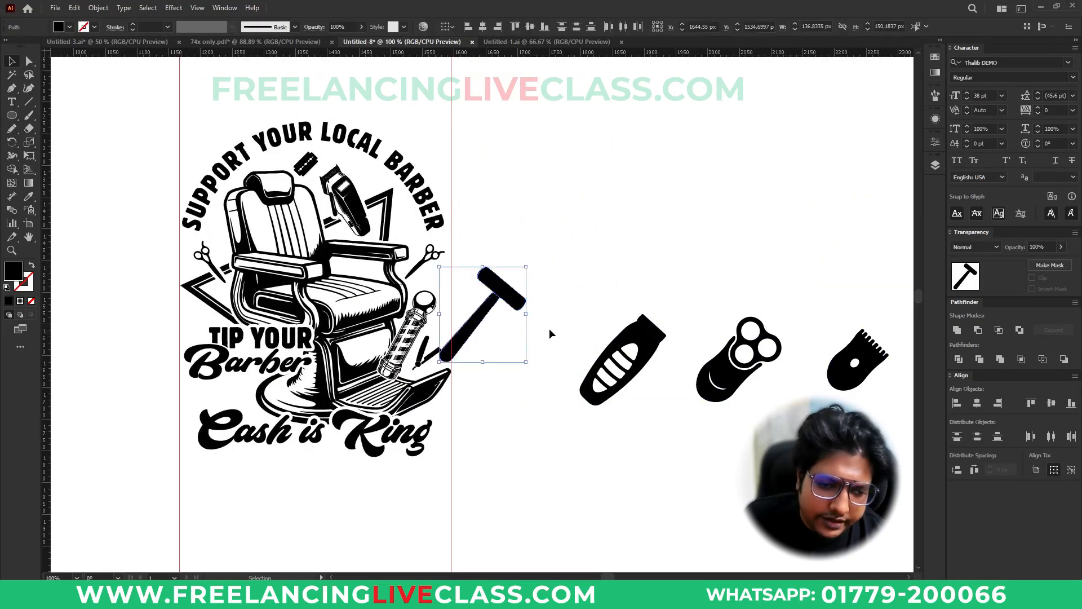
Shrink the T-shaped razor to about 57 × 41 px, rotated to fit between the "Barber" lettering and "Cash is King"
click(957, 337)
drag(533, 315, 287, 415)
scroll(221, 394, up, 2)
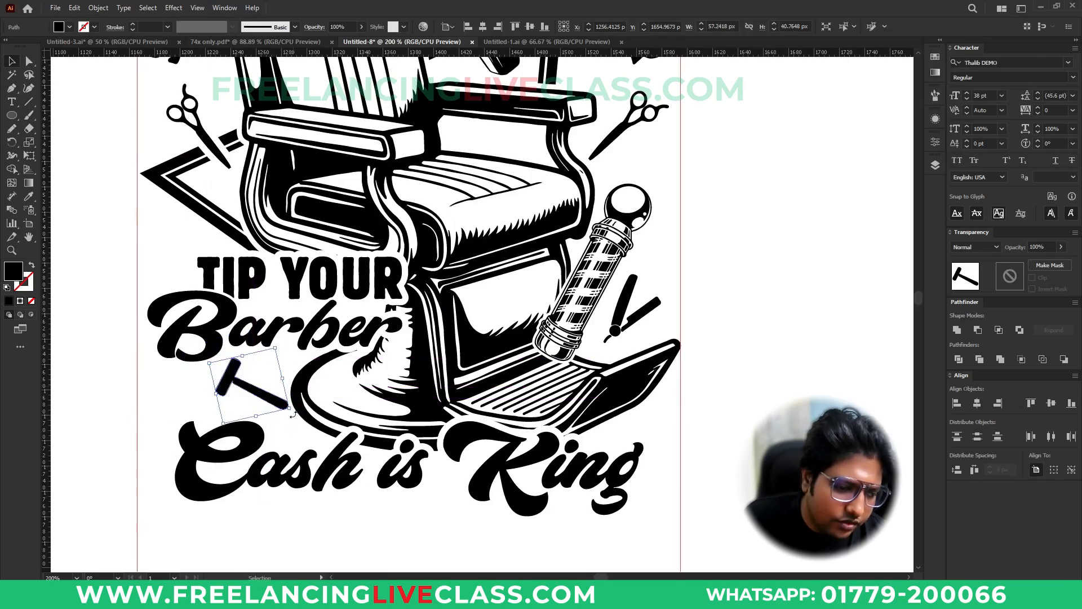
click(293, 415)
scroll(496, 420, down, 3)
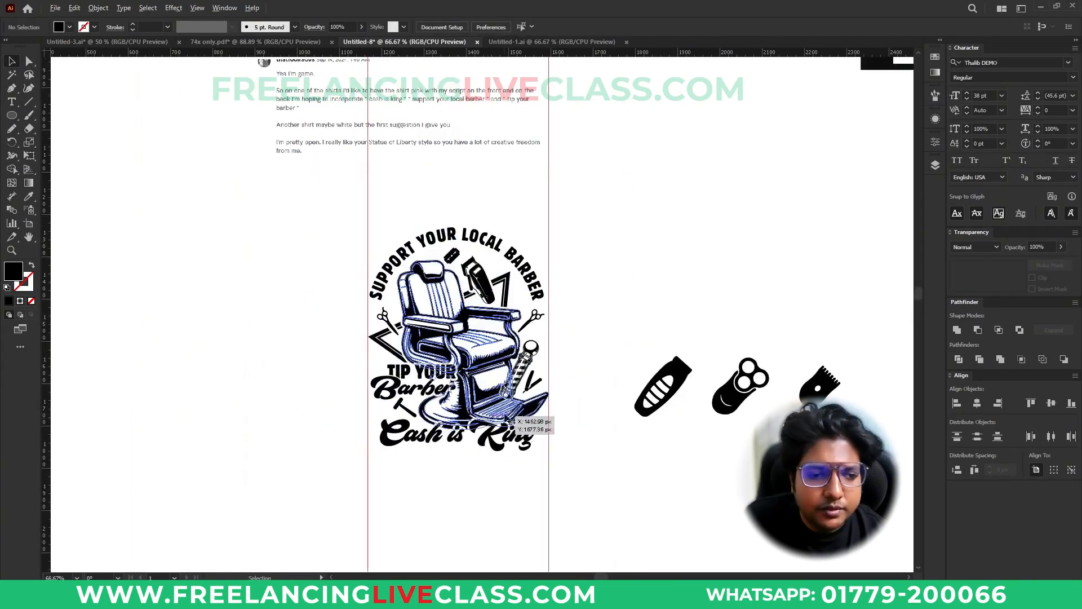
Delete the two vertical guide lines and the leftover group of traced tools
drag(314, 487, 640, 536)
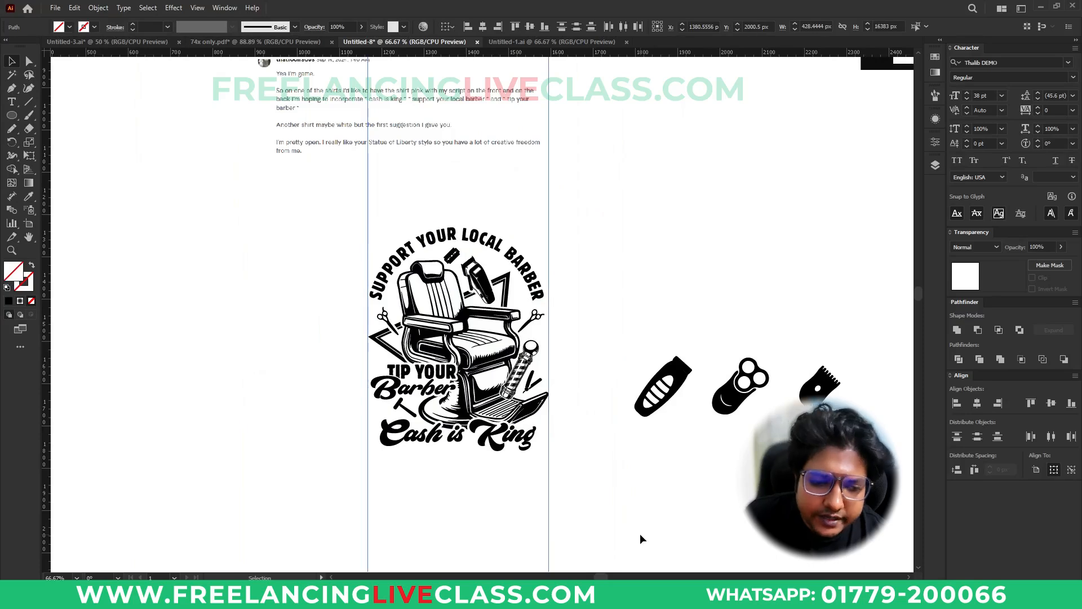
click(660, 388)
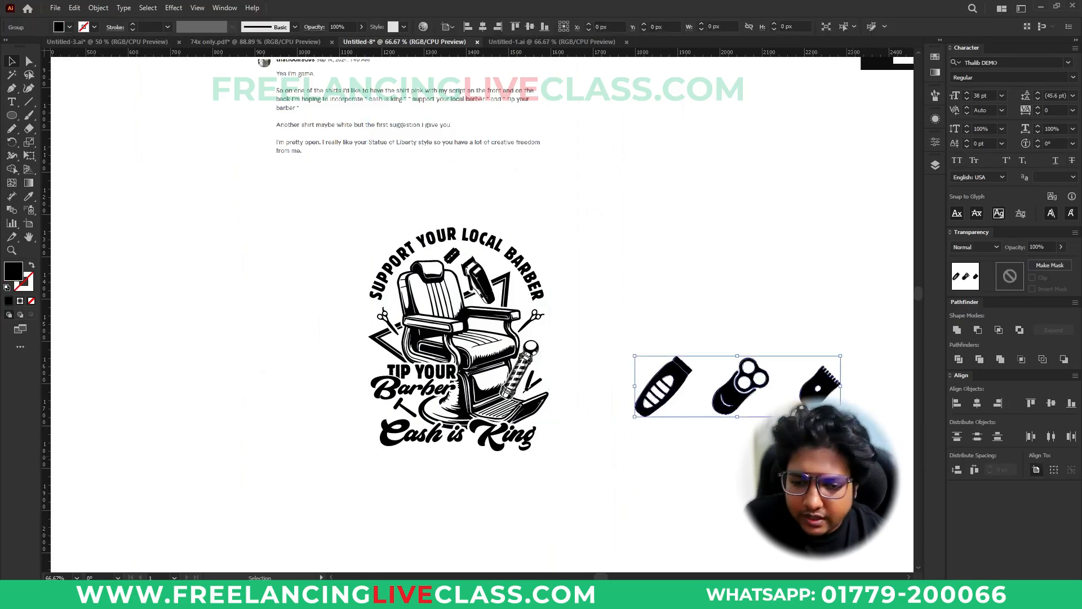
key(Delete)
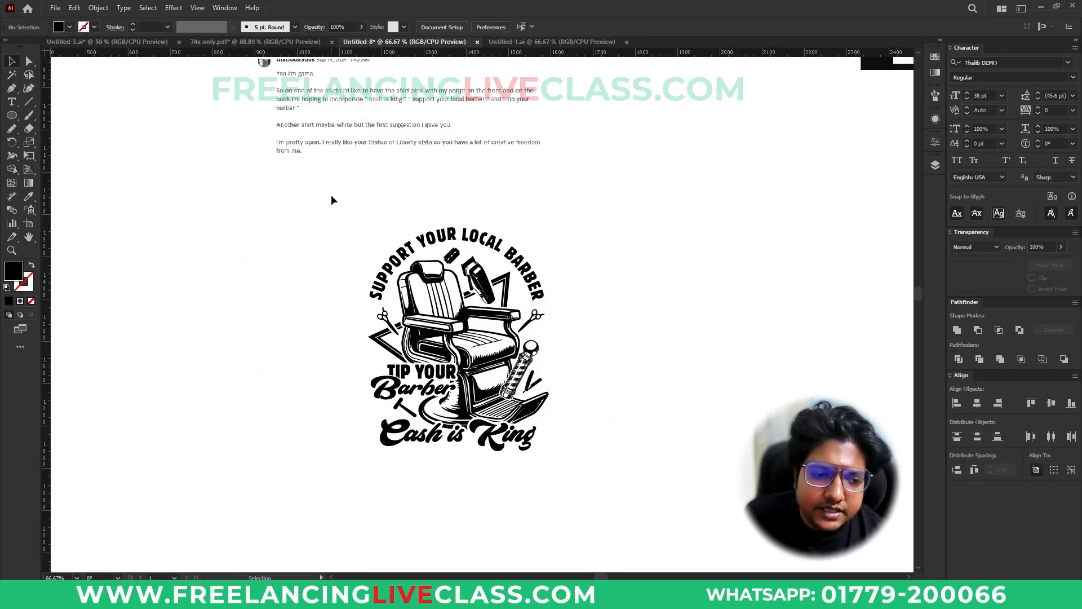
Move the complete barber design about 120 px to the left and group it
key(ctrl+z)
key(ctrl+z)
key(ctrl+z)
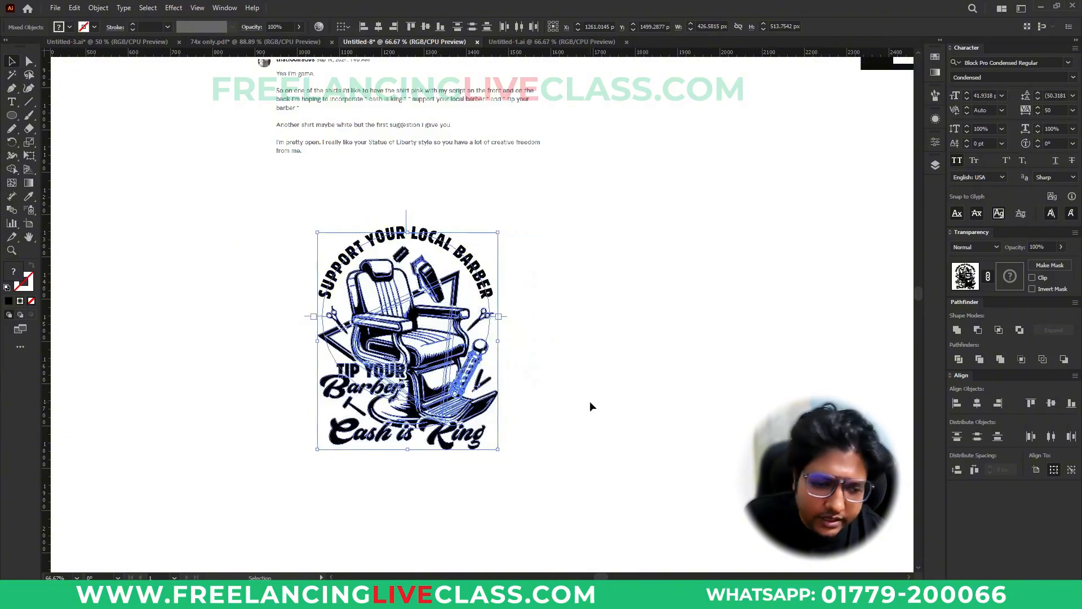
key(ctrl+z)
Duplicate the whole design to the right of the original and expand the copy into plain shapes
drag(429, 372, 617, 365)
key(a)
key(ctrl+shift+e)
click(705, 337)
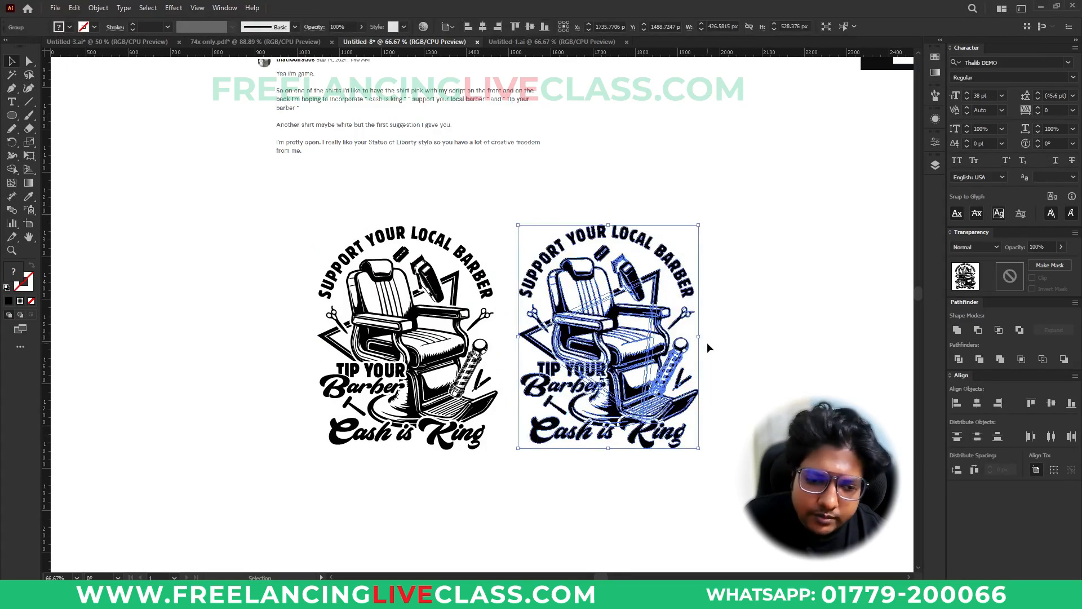
Fill the expanded copy of the design with the Black swatch
key(v)
click(704, 331)
drag(522, 205, 778, 482)
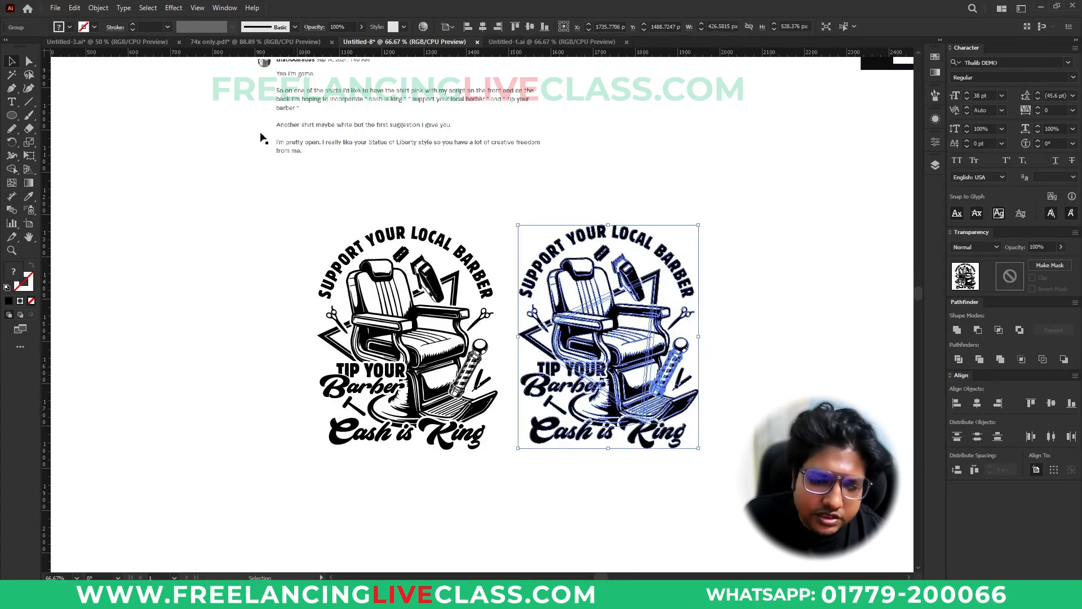
click(98, 7)
key(Escape)
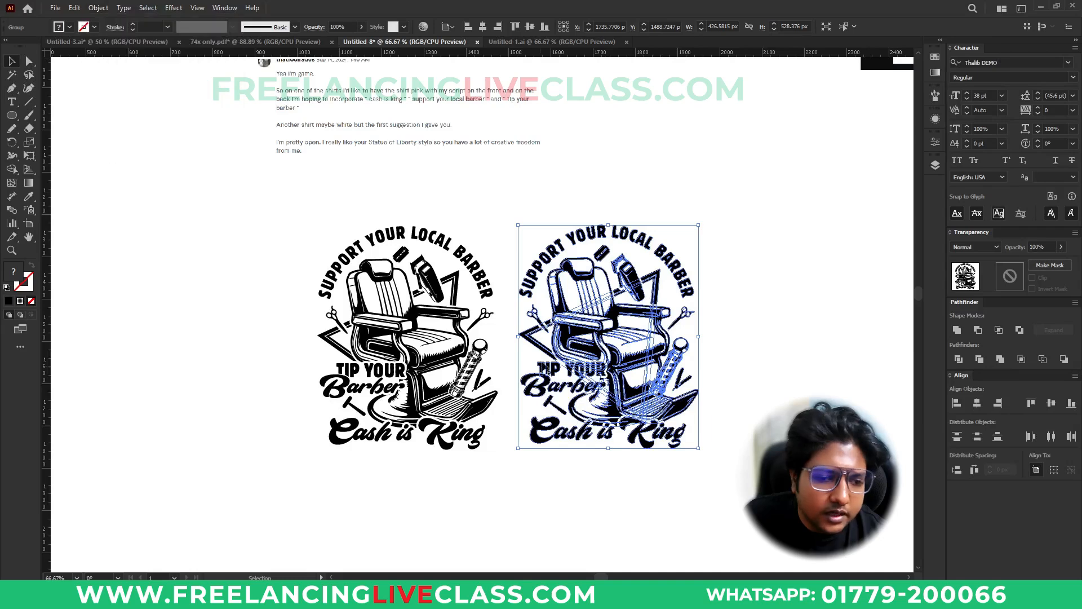
click(61, 26)
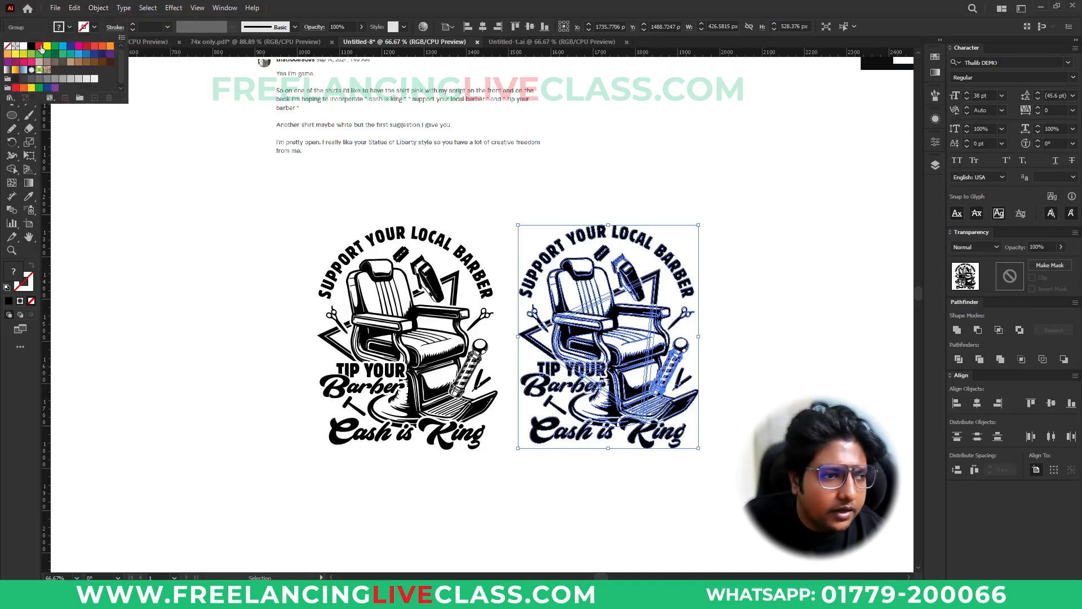
click(32, 46)
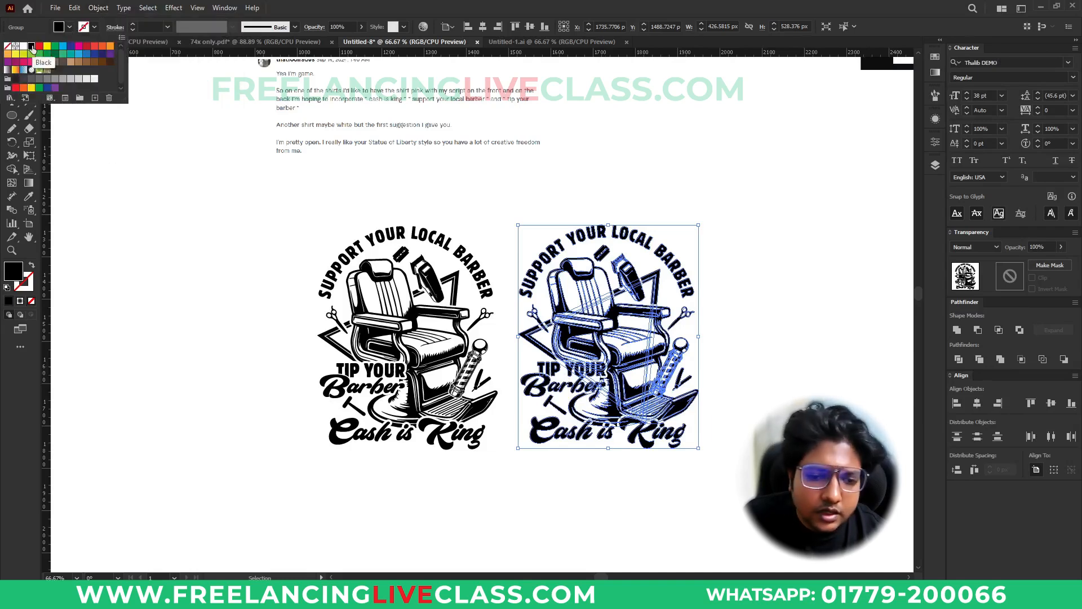
Try a red fill on the original design, and set its fill to Black
click(237, 289)
drag(278, 210, 494, 500)
click(69, 27)
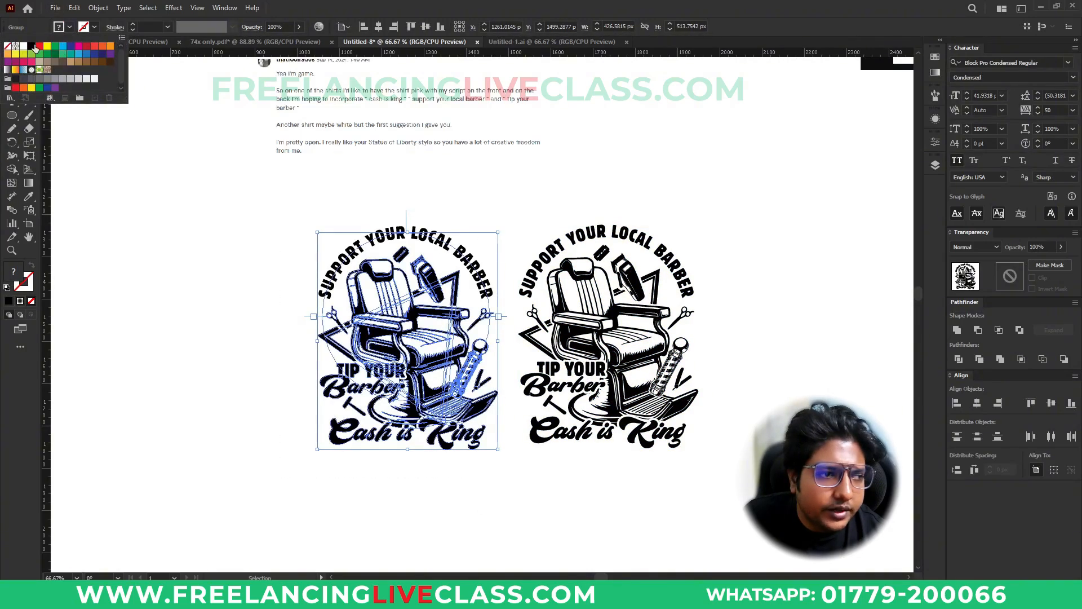
click(87, 48)
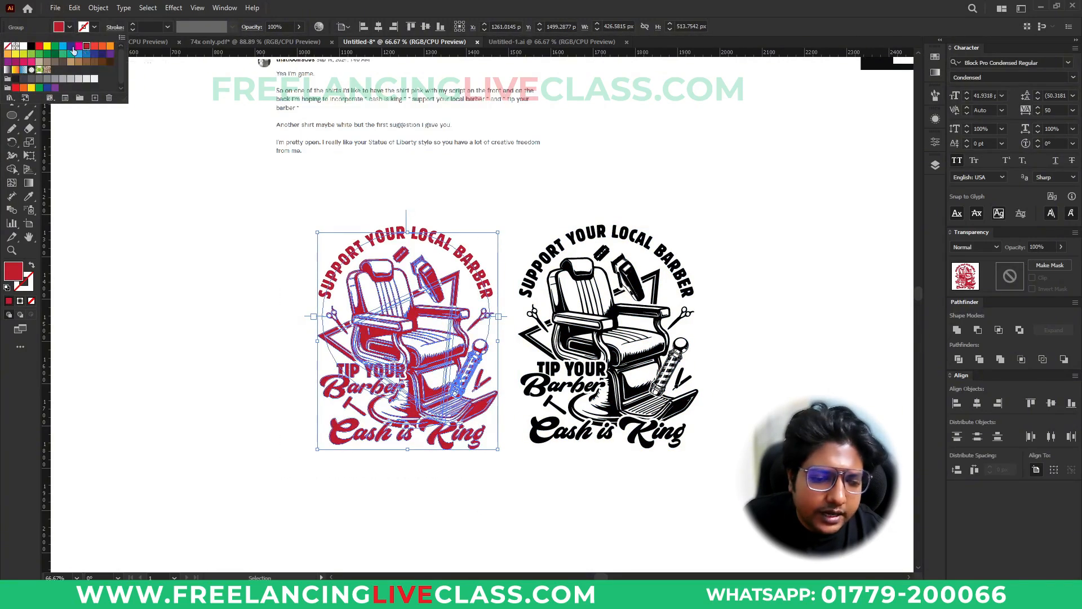
click(31, 46)
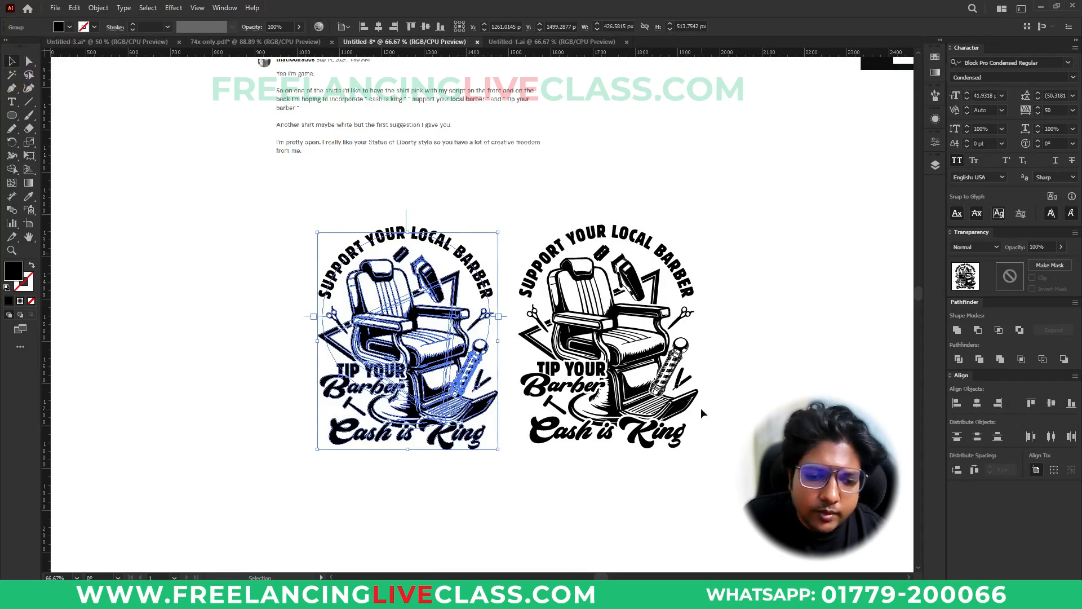
Draw a black rectangle about 508 × 670 px over the copied design and send it to the back
click(719, 418)
scroll(706, 431, up, 1)
key(m)
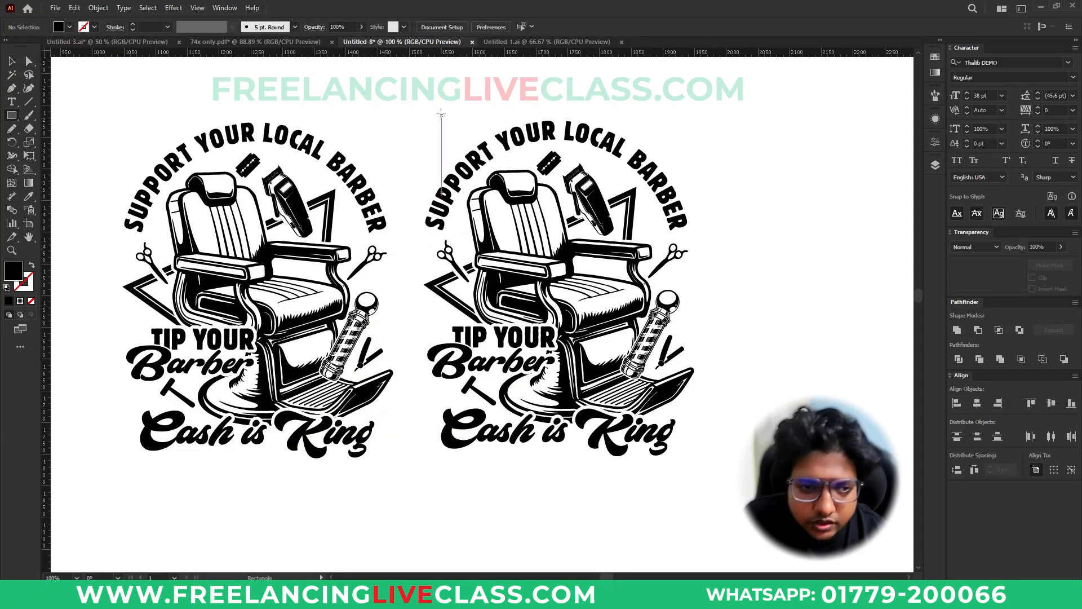
drag(408, 85, 729, 510)
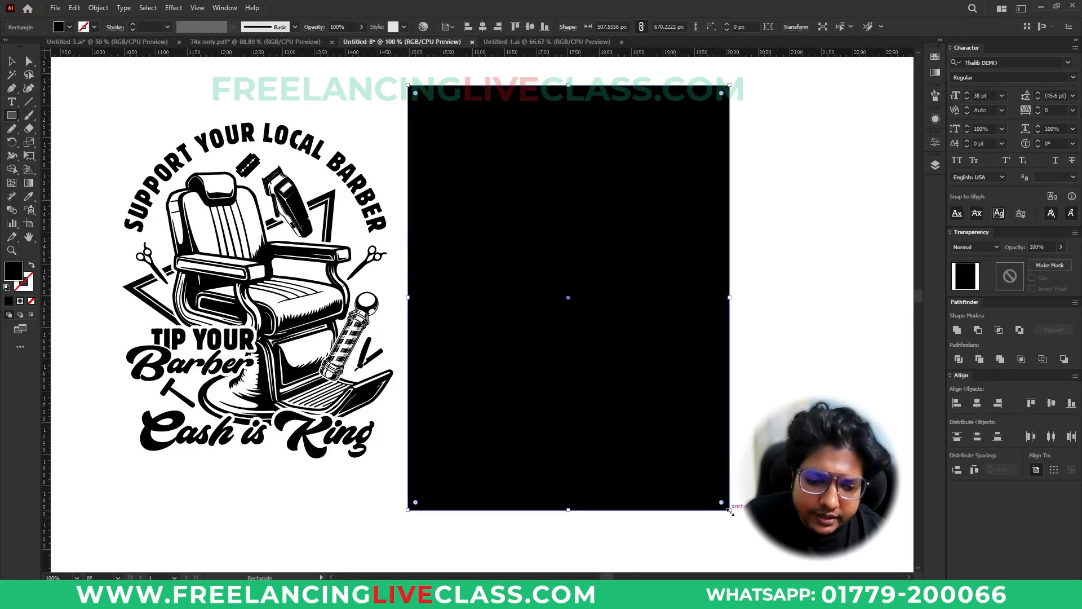
key(v)
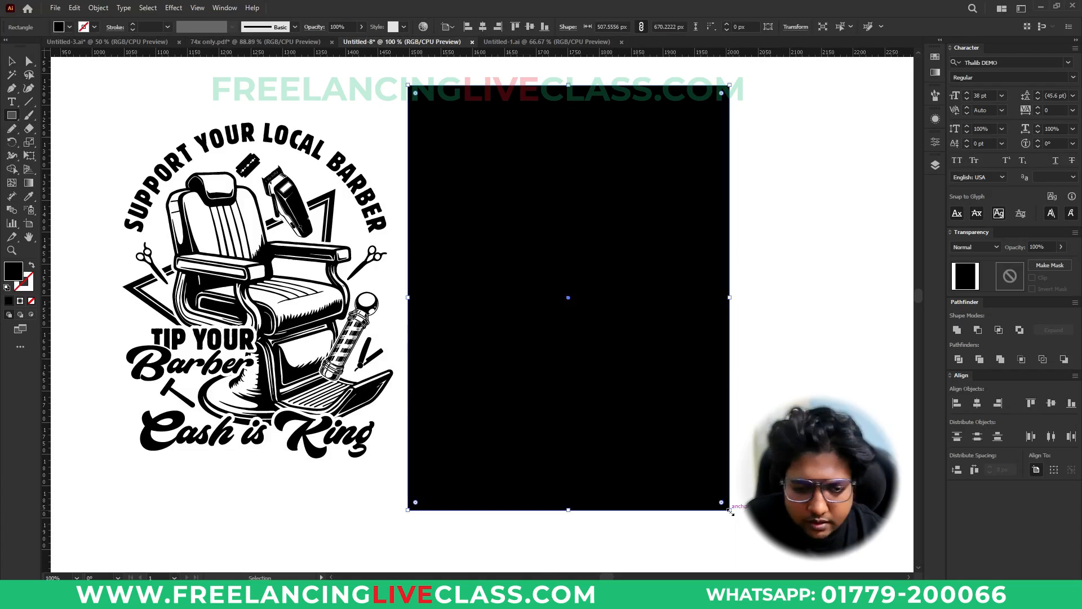
right_click(659, 341)
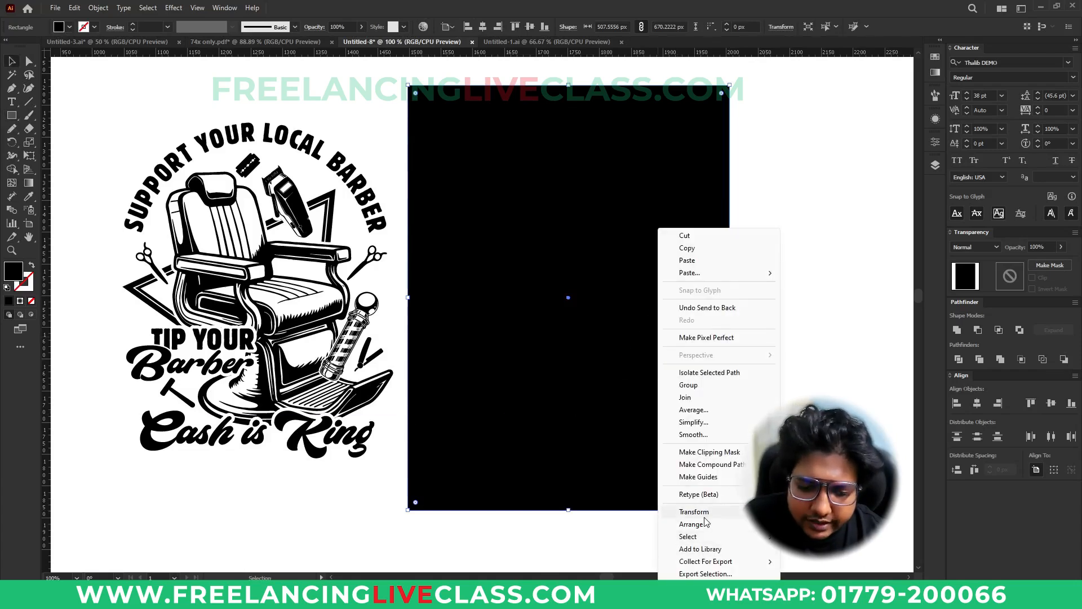
mouse_move(731, 532)
click(835, 570)
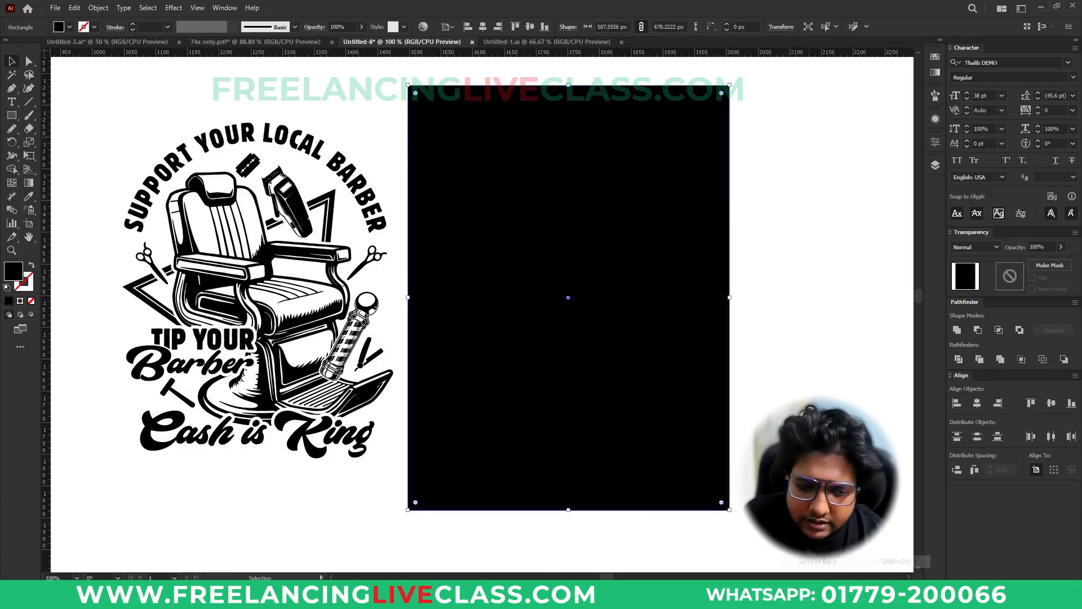
Recolour the copied design white on the black rectangle by sampling the blank artboard
click(599, 337)
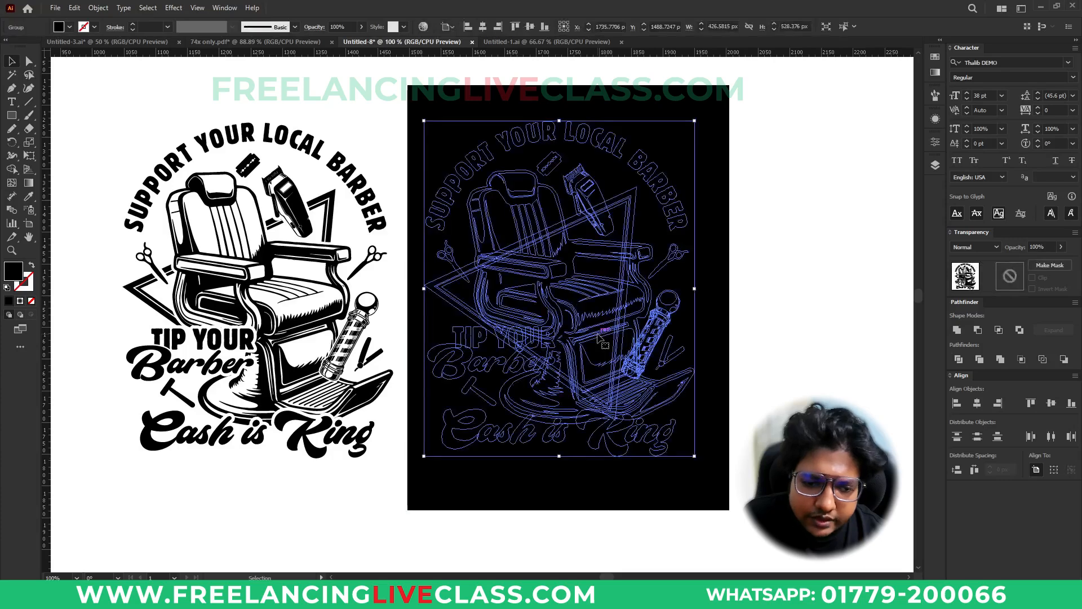
key(i)
click(768, 358)
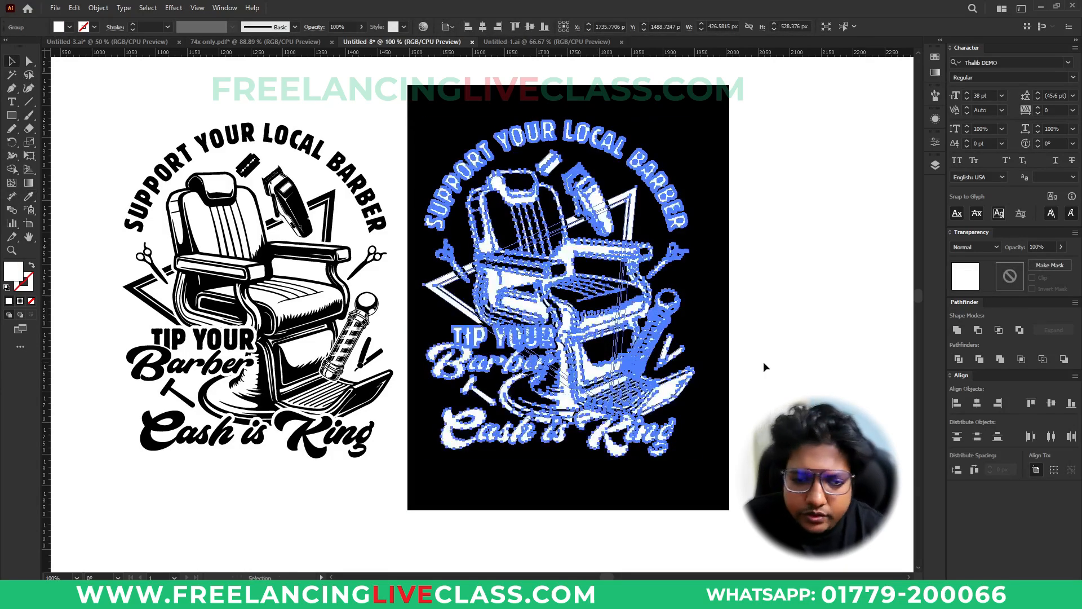
key(v)
click(765, 367)
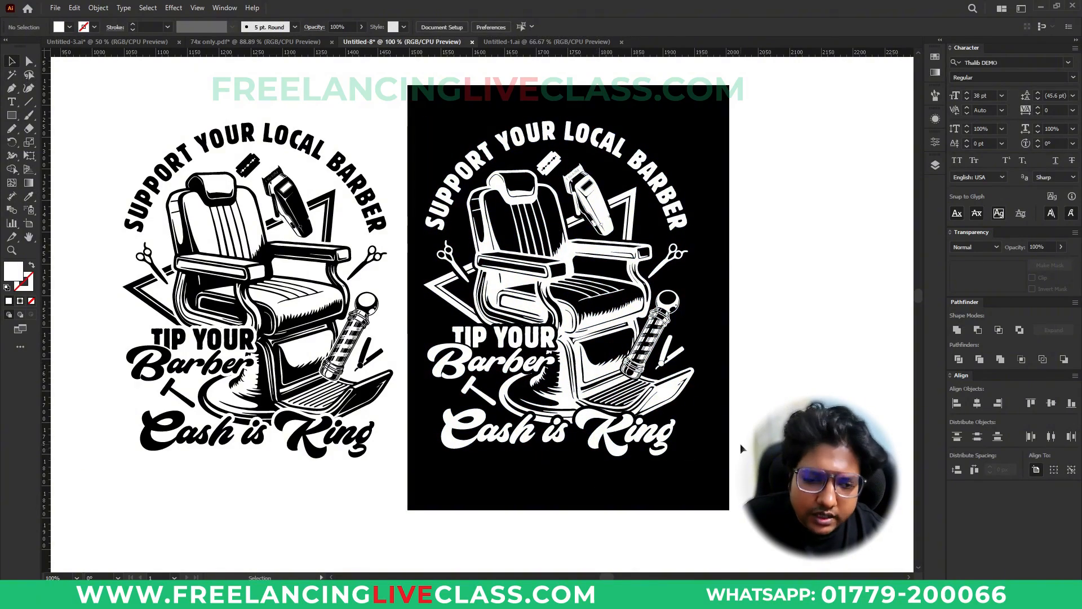
Isolate the copied white design and fill its barber pole with black
scroll(628, 261, up, 1)
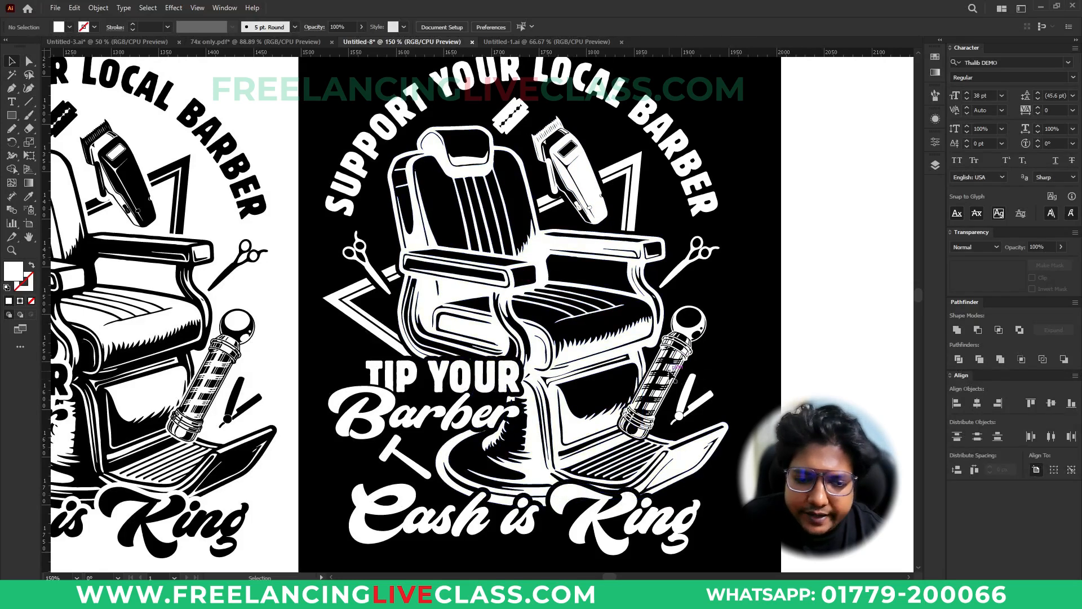
double_click(688, 341)
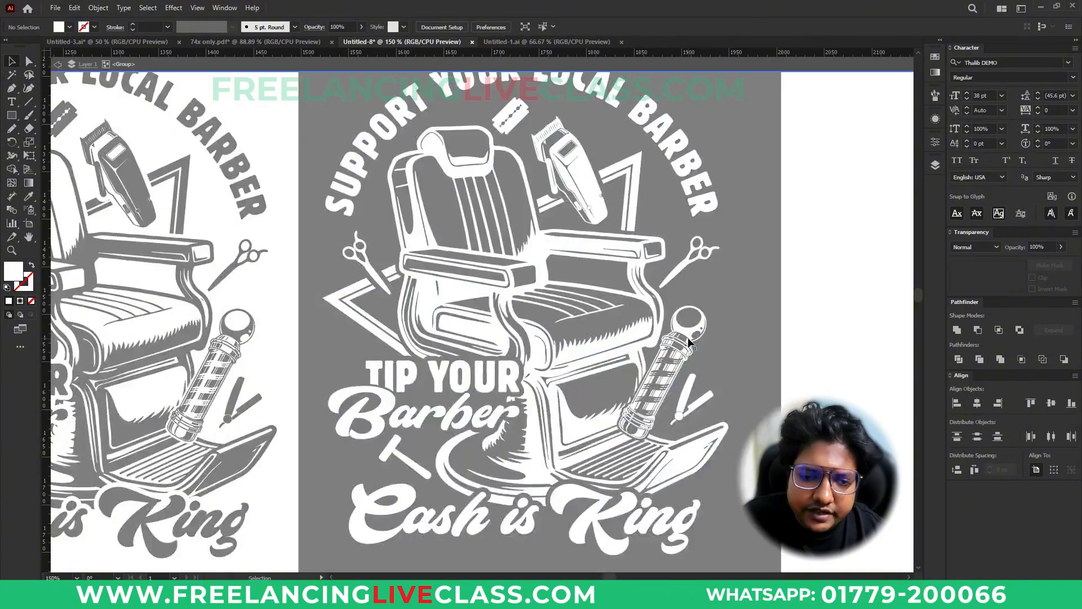
click(689, 341)
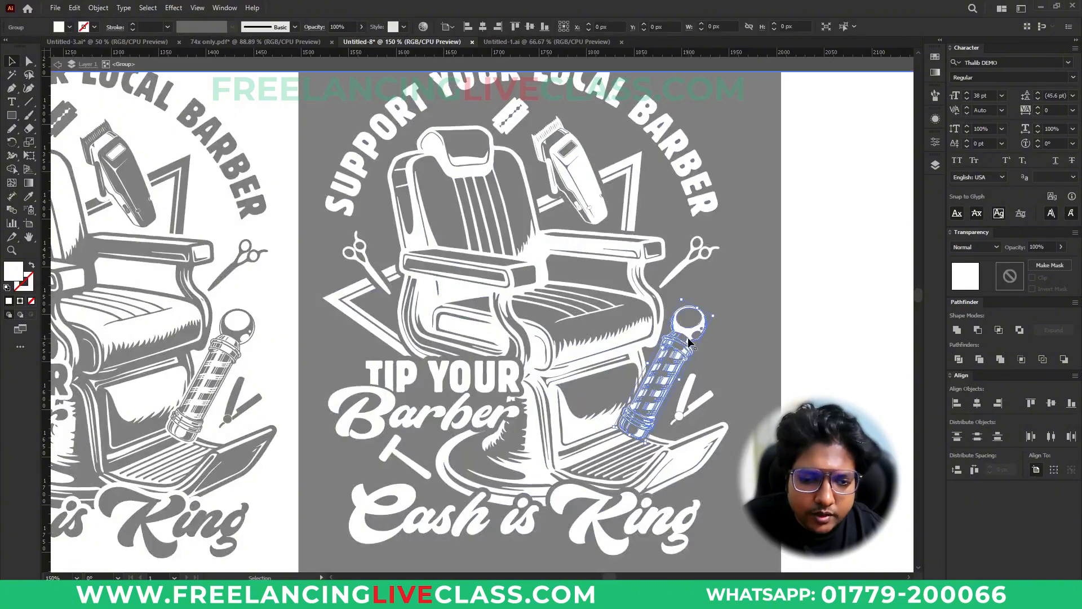
key(ctrl+z)
click(745, 348)
scroll(678, 384, up, 3)
scroll(679, 384, up, 1)
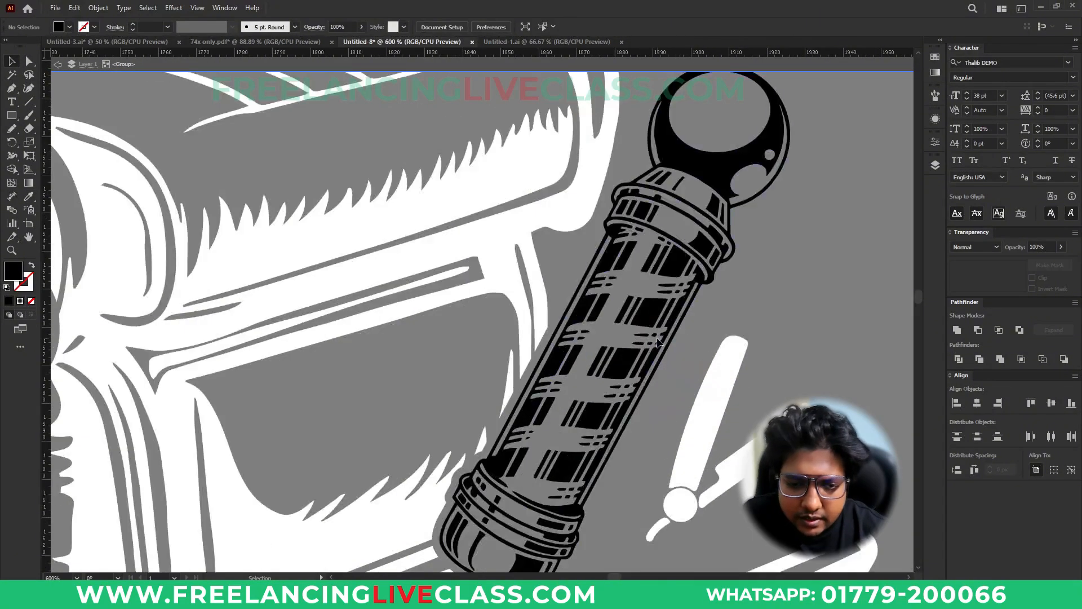
click(664, 342)
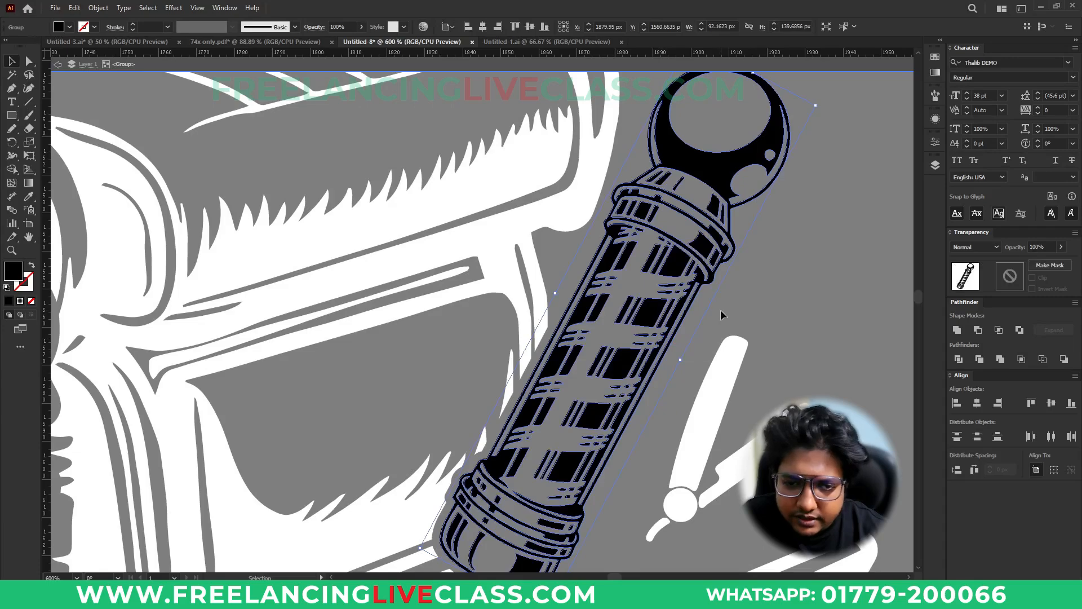
Offset the barber pole's paths by -0.2 px with round joins and unite the result into a solid silhouette
key(ctrl+alt+o)
click(762, 213)
scroll(762, 212, up, 4)
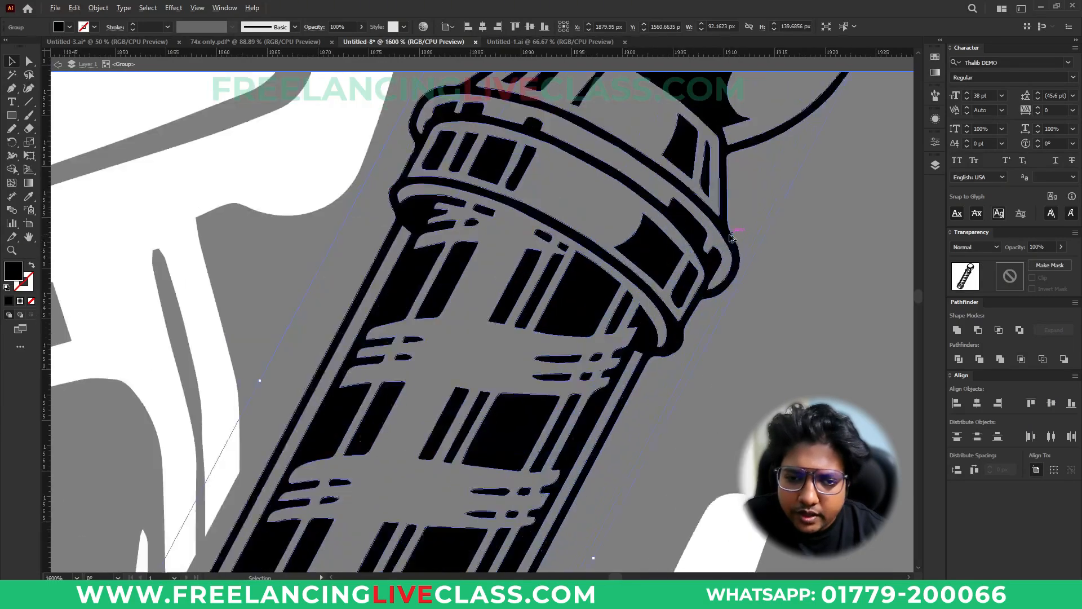
key(ctrl+alt+o)
key(BackSpace)
text(-0.)
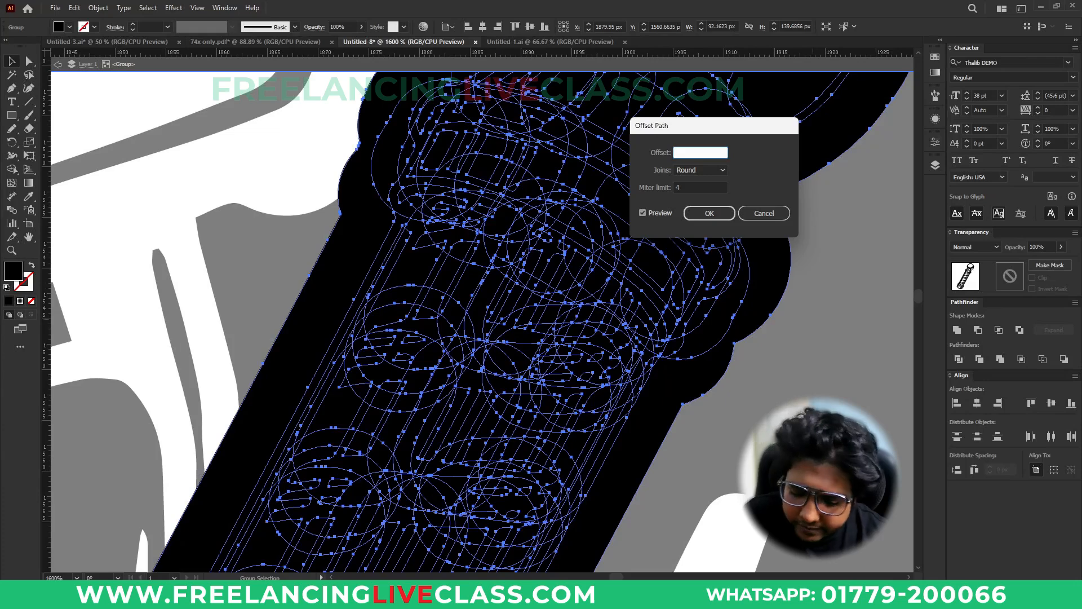
text(2)
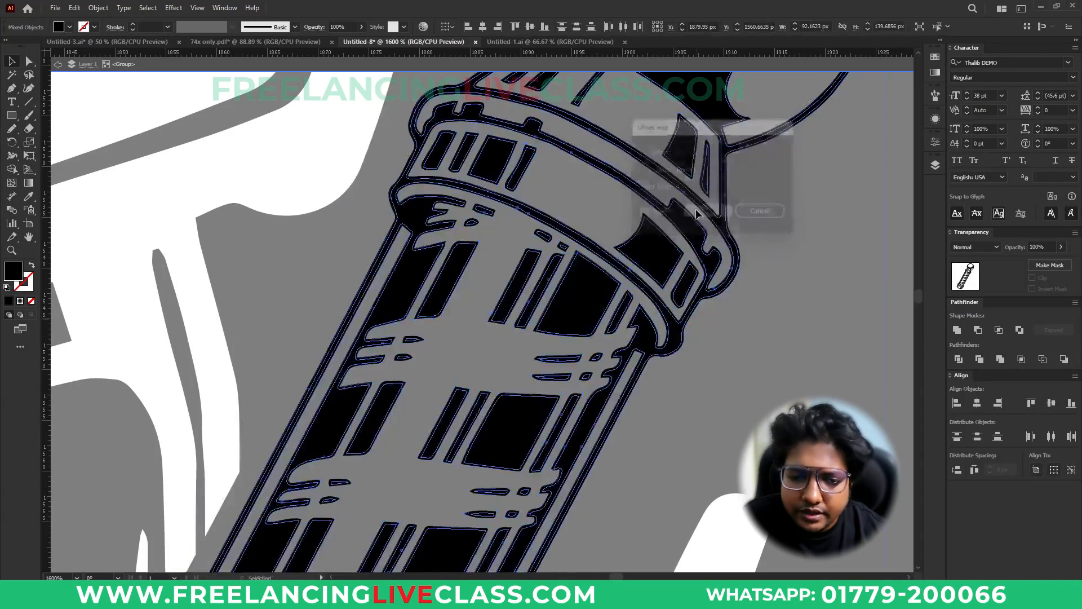
click(698, 214)
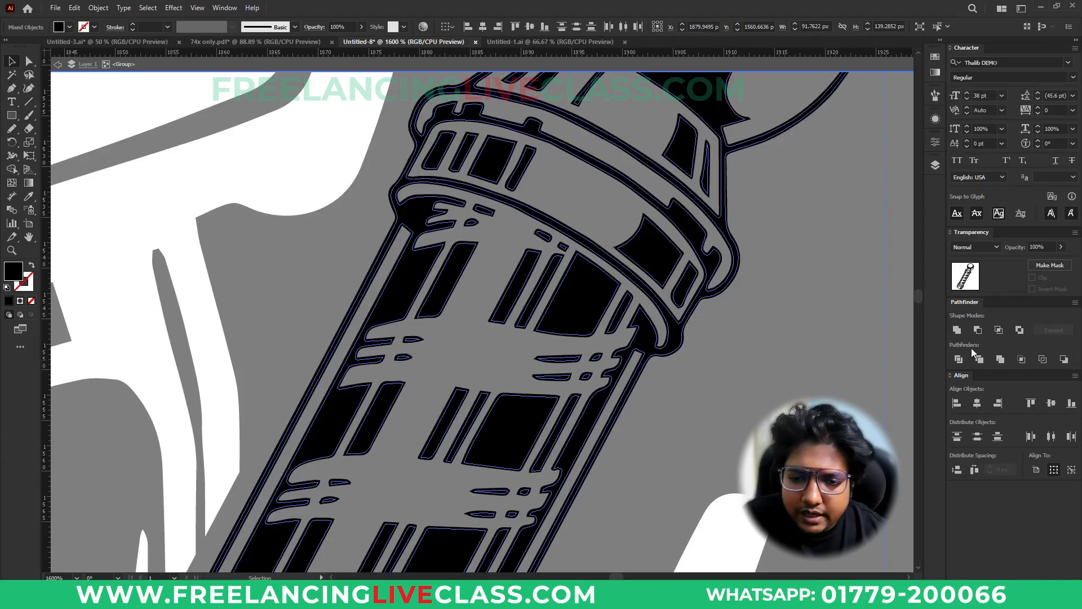
click(957, 330)
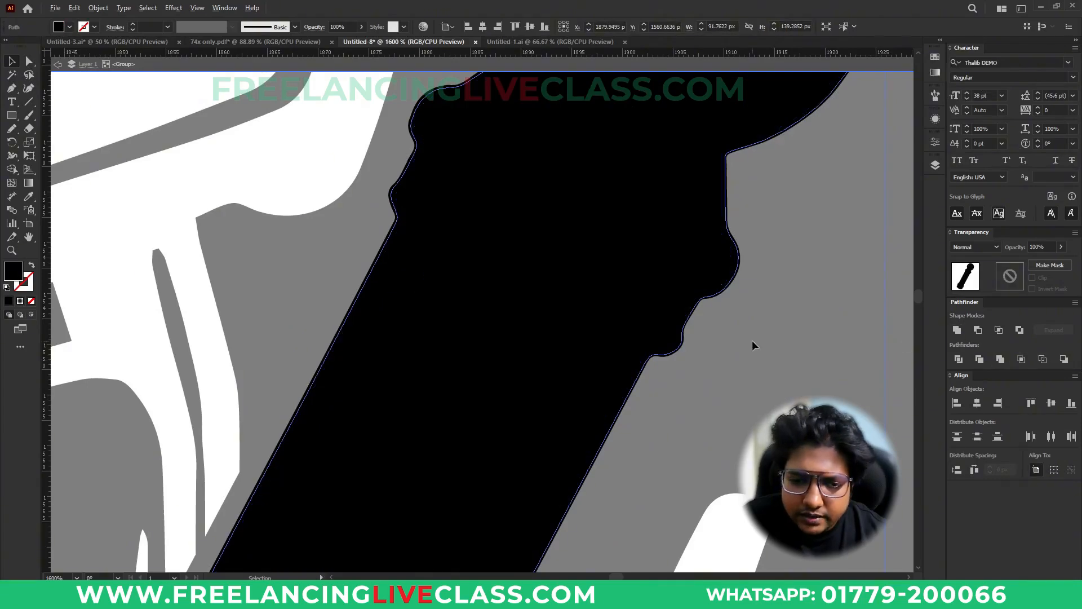
Recolour the pole's solid silhouette white by sampling the design and place it behind the black pole
scroll(752, 340, down, 4)
key(i)
click(736, 397)
key(v)
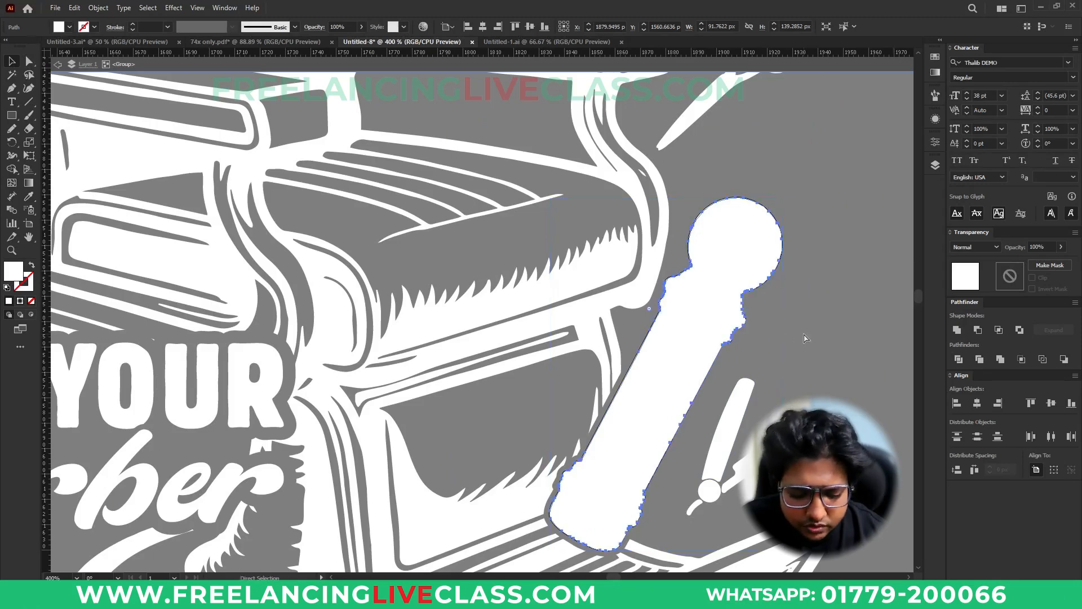
key(Delete)
click(744, 317)
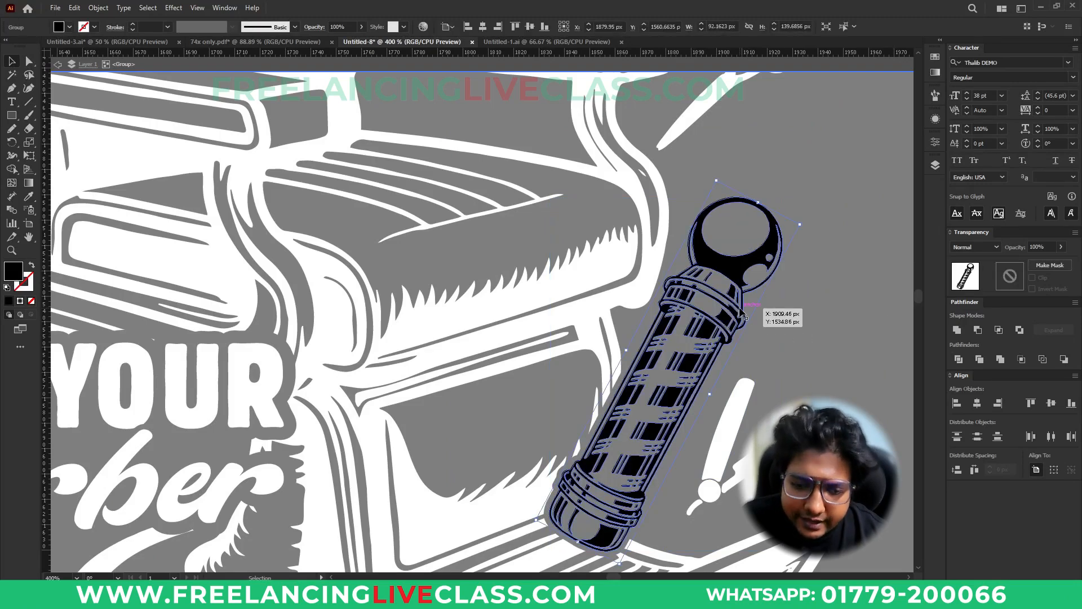
key(ctrl+z)
click(819, 321)
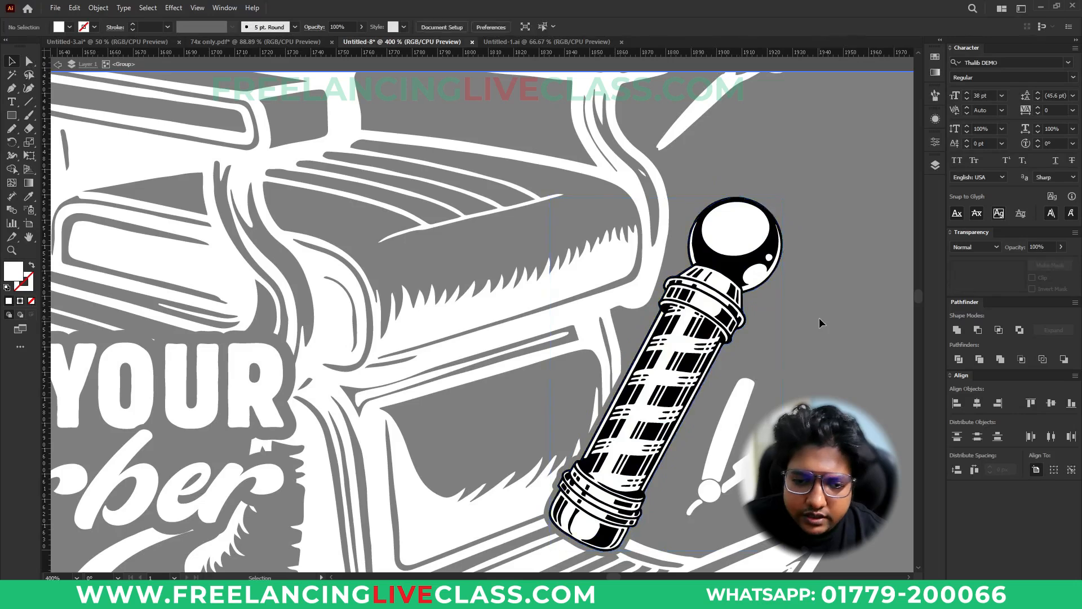
Cut the black pole artwork and paste it in place as an opacity mask on the white silhouette, with clipping off
click(744, 273)
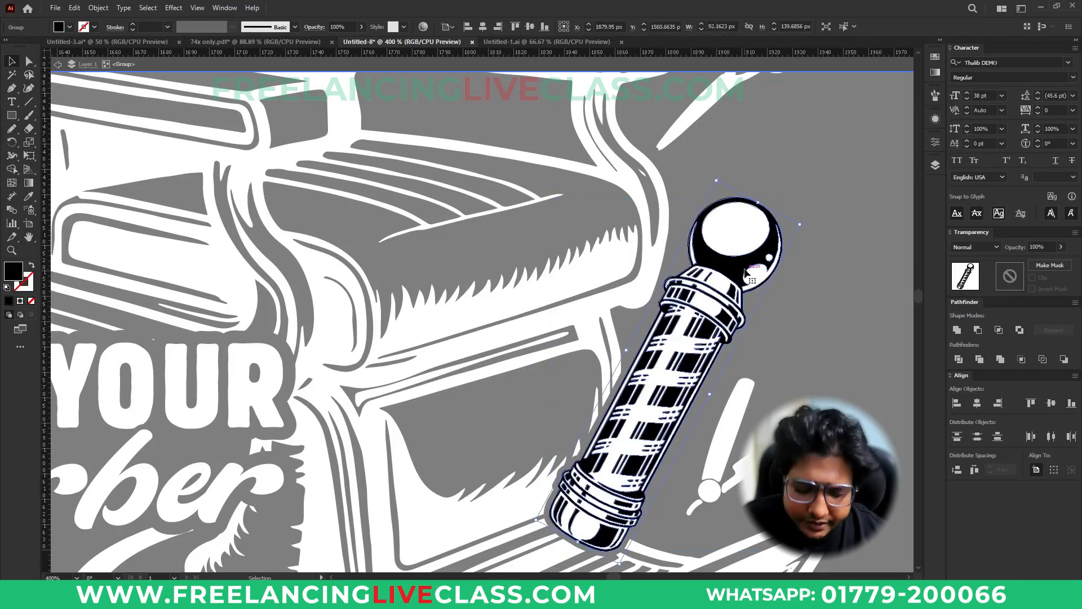
key(ctrl+shift+[)
click(744, 273)
double_click(1013, 279)
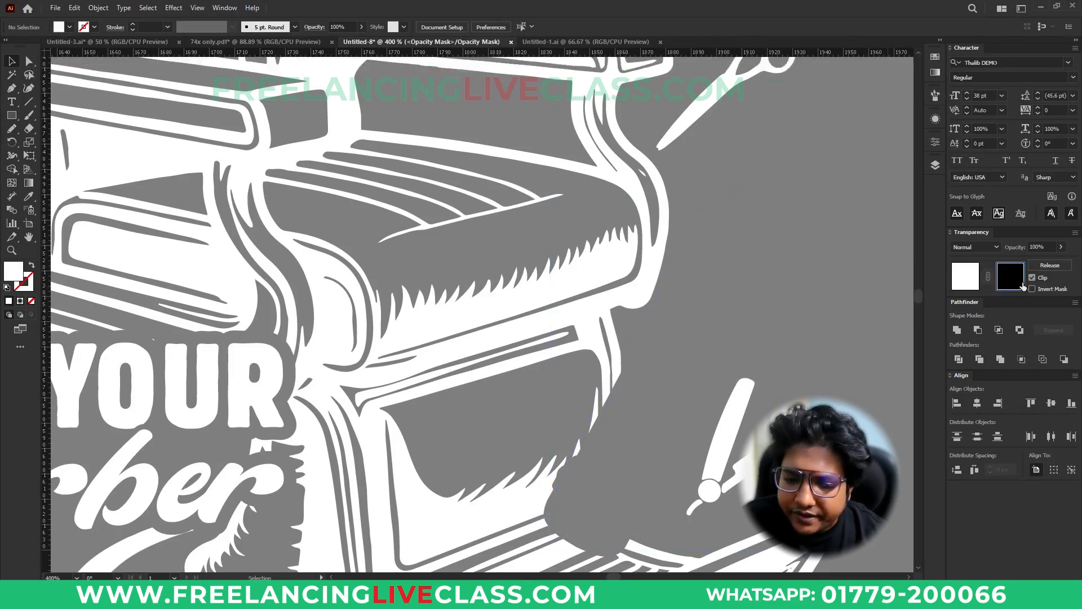
key(ctrl+f)
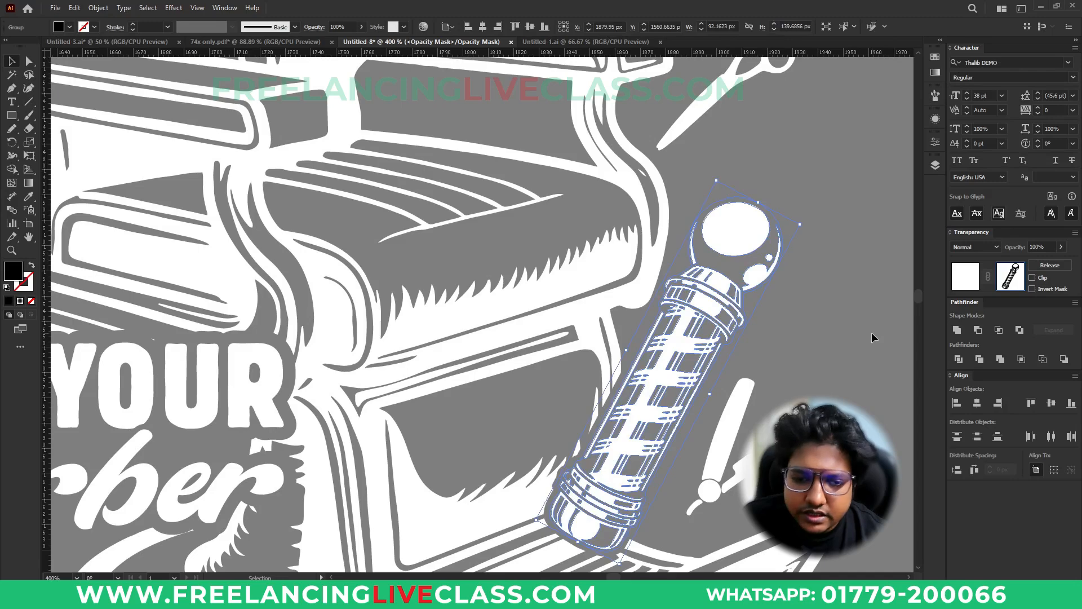
double_click(828, 336)
Offset the hair clipper's paths by -0.2 px with round joins and unite them into a solid shape
key(ctrl+minus)
key(ctrl+minus)
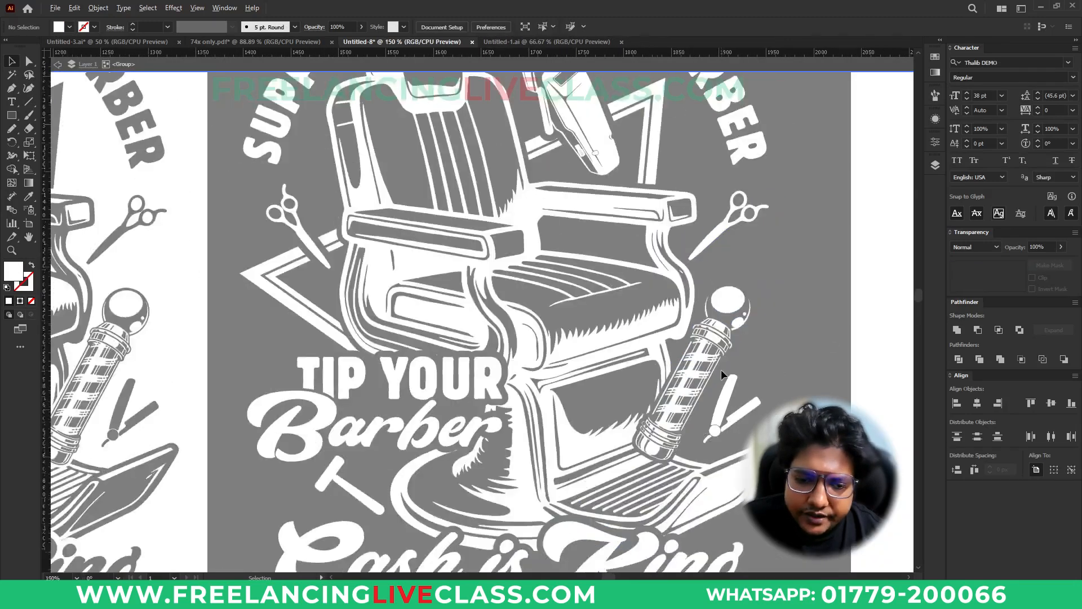
key(ctrl+minus)
click(592, 141)
key(ctrl+plus)
key(ctrl+plus)
key(ctrl+plus)
key(ctrl+plus)
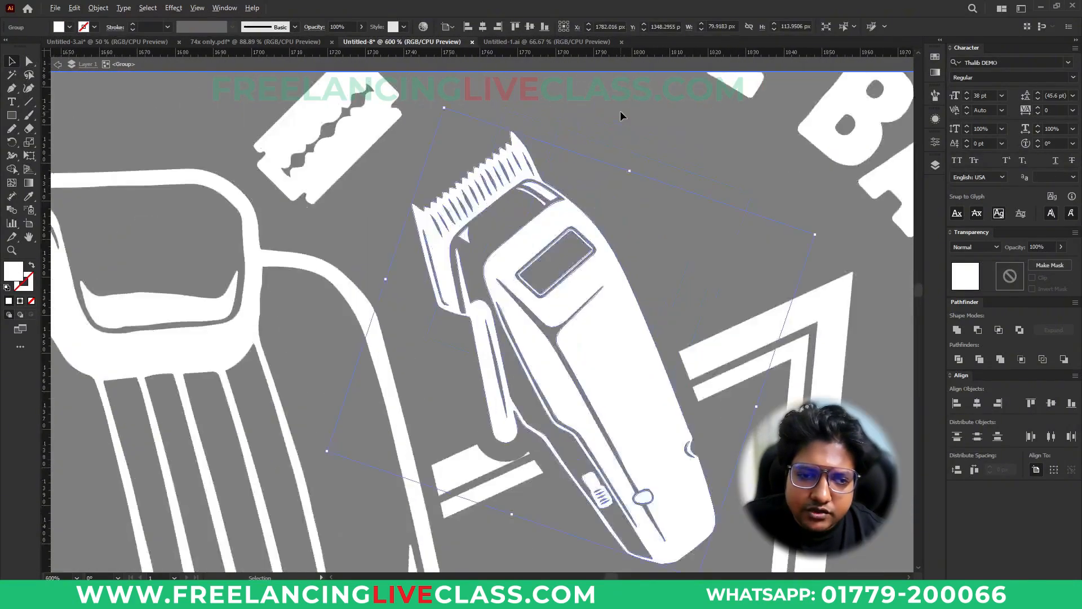
key(ctrl+alt+o)
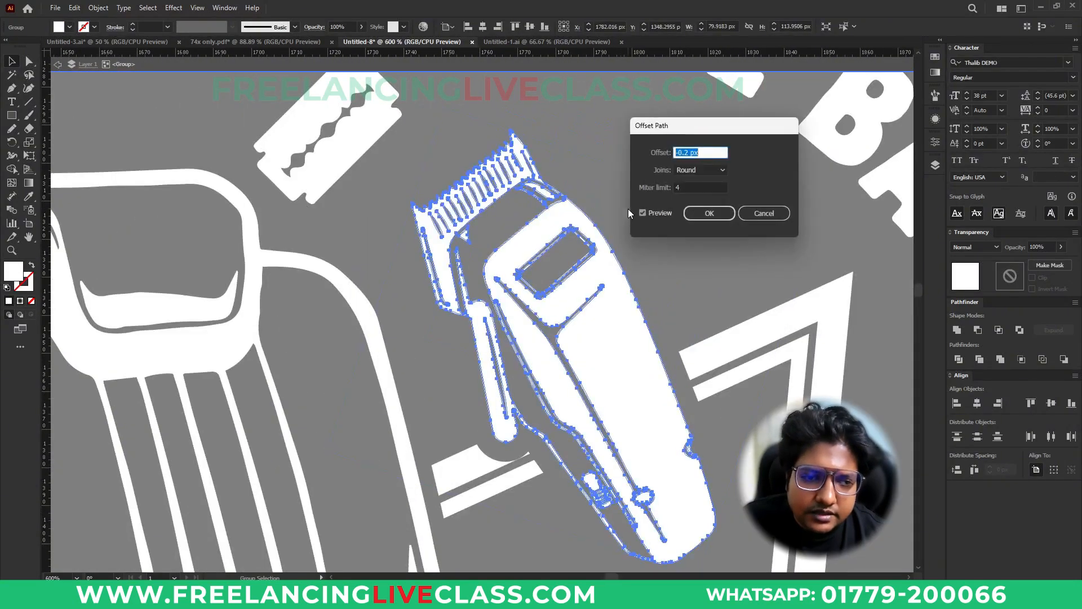
click(703, 215)
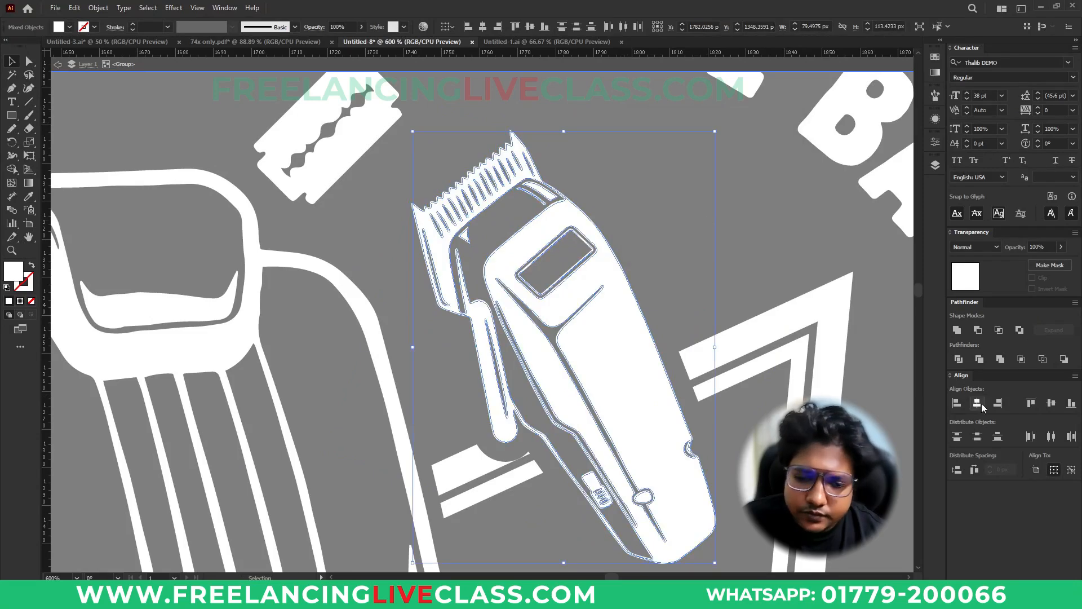
click(956, 331)
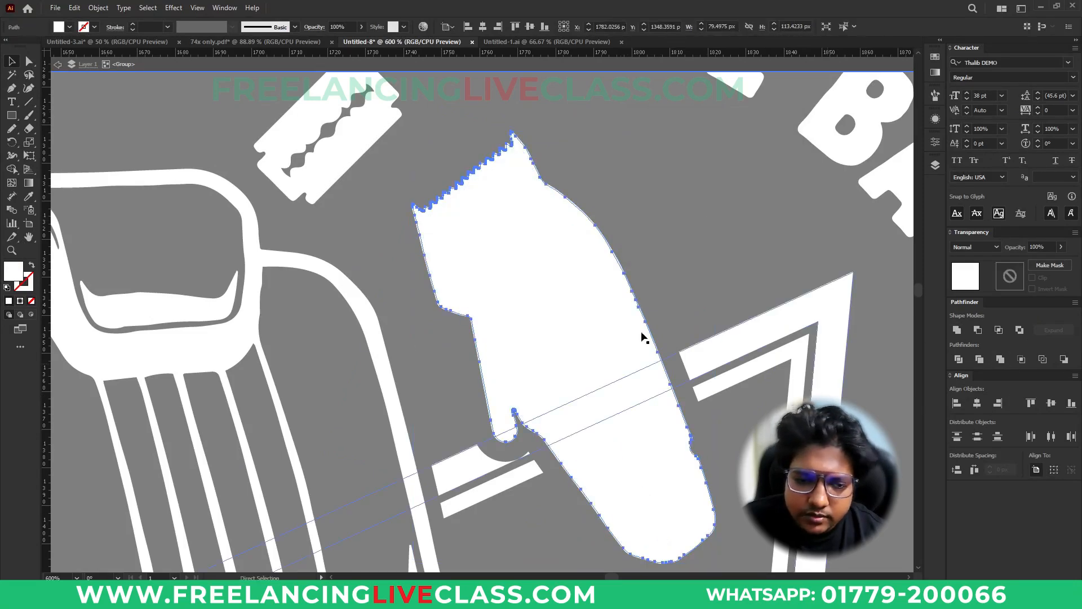
Fill the clipper artwork black and place its solid white silhouette behind it
key(ctrl+z)
key(i)
key(ctrl+z)
key(v)
key(ctrl+z)
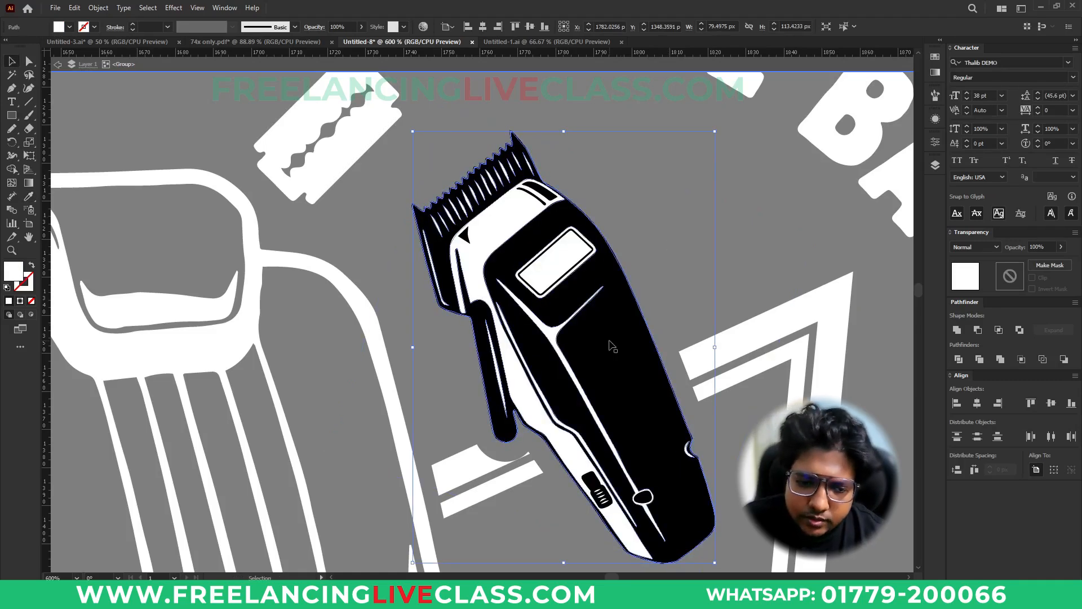
Mask the white clipper silhouette with the black clipper artwork as an opacity mask, with clipping off
key(ctrl+shift+z)
key(ctrl+shift+z)
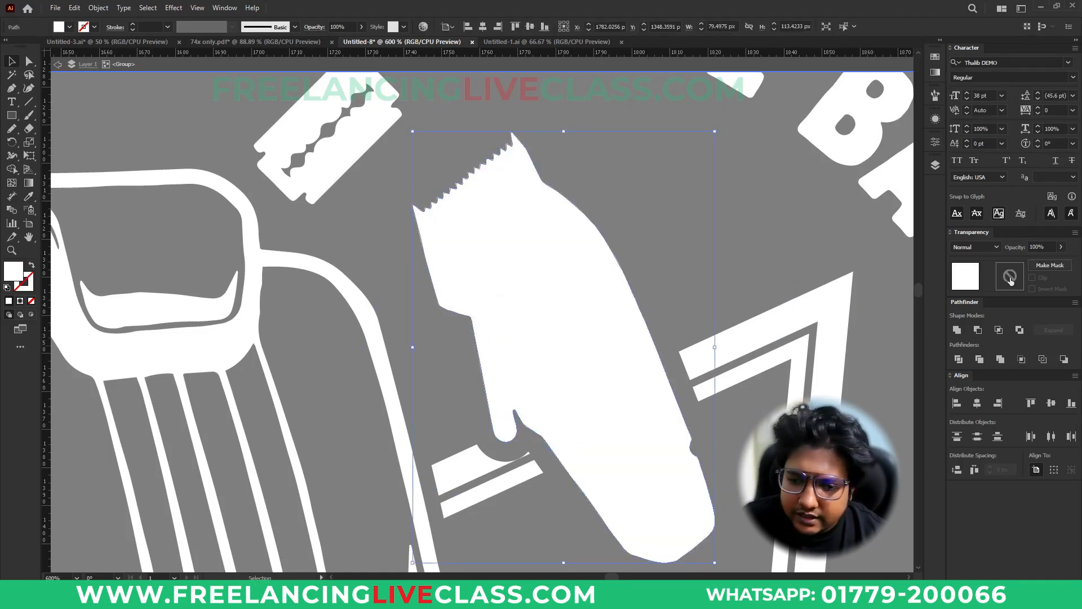
click(1050, 265)
click(1032, 277)
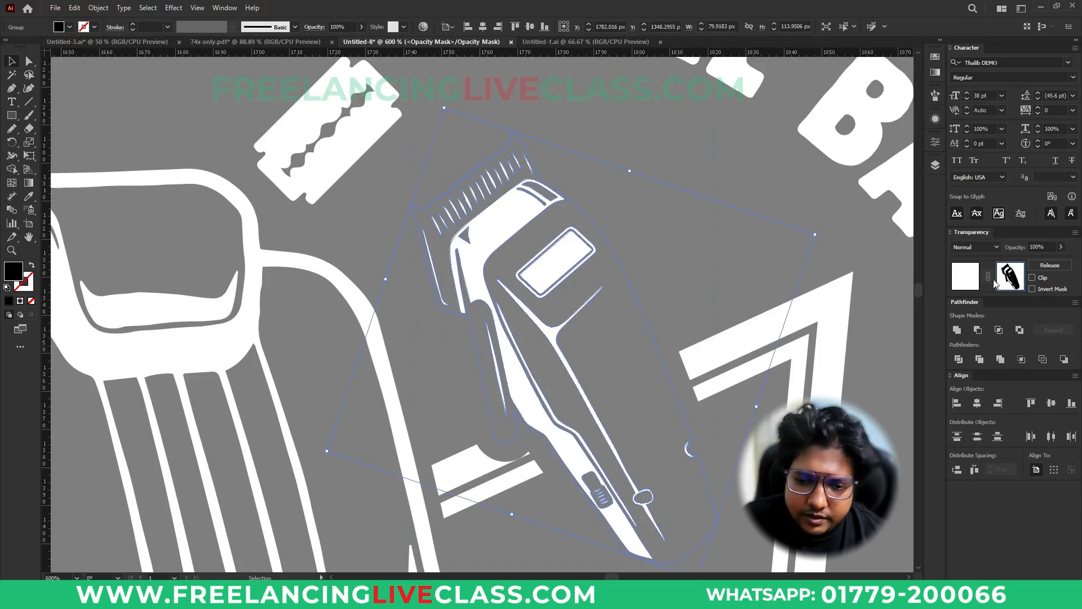
click(965, 277)
click(763, 266)
Isolate the barber chair's inner group and fill its linework with the Black swatch
scroll(702, 259, down, 2)
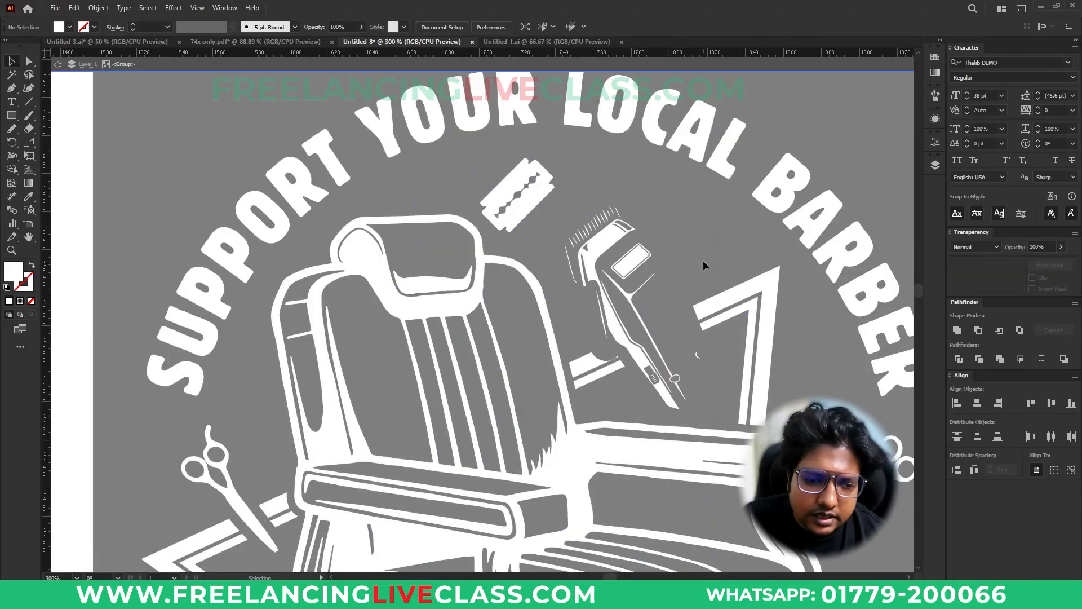
scroll(703, 259, down, 1)
scroll(694, 333, down, 5)
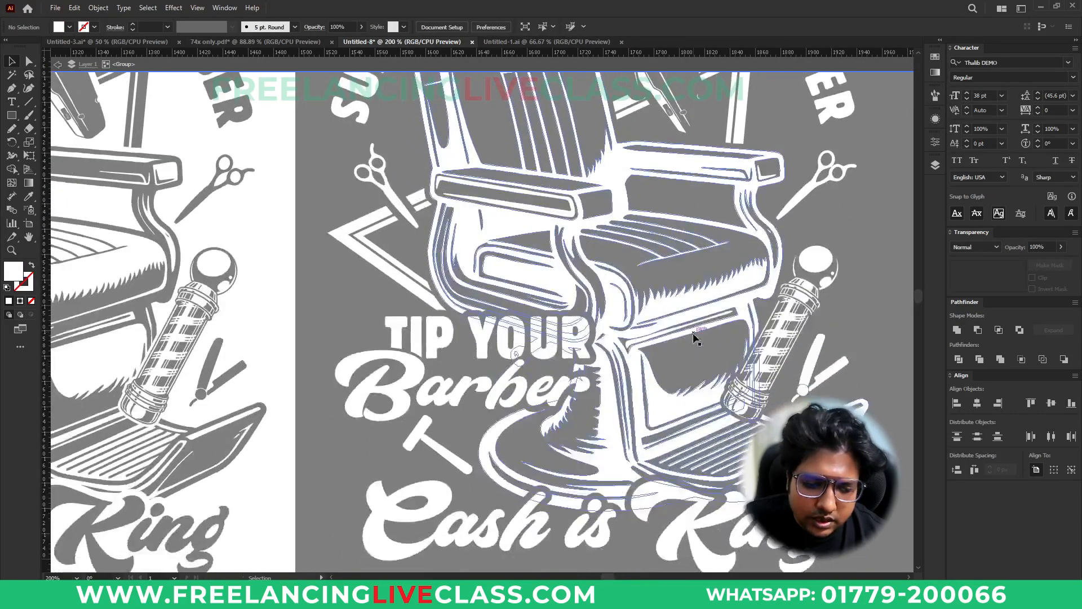
scroll(694, 337, up, 2)
click(688, 350)
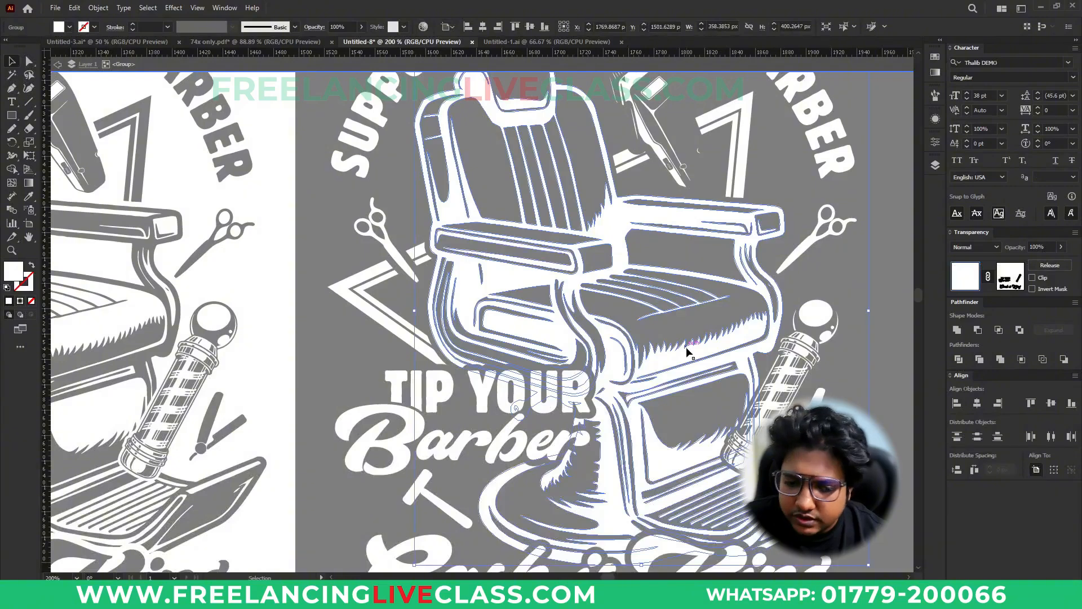
double_click(688, 351)
drag(752, 337, 682, 340)
click(683, 343)
click(69, 27)
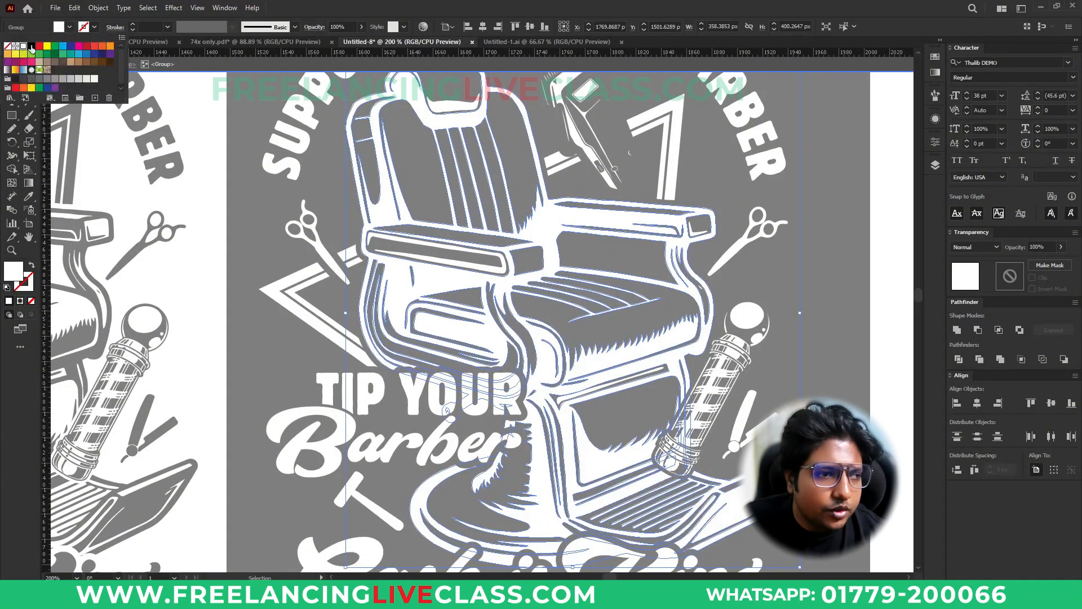
click(31, 46)
click(747, 278)
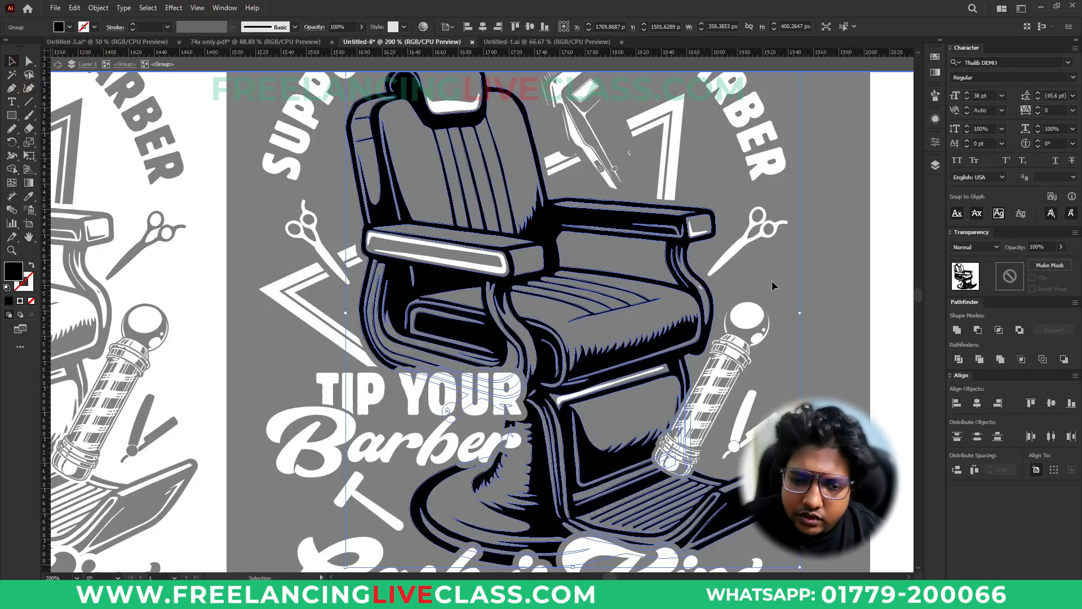
click(771, 287)
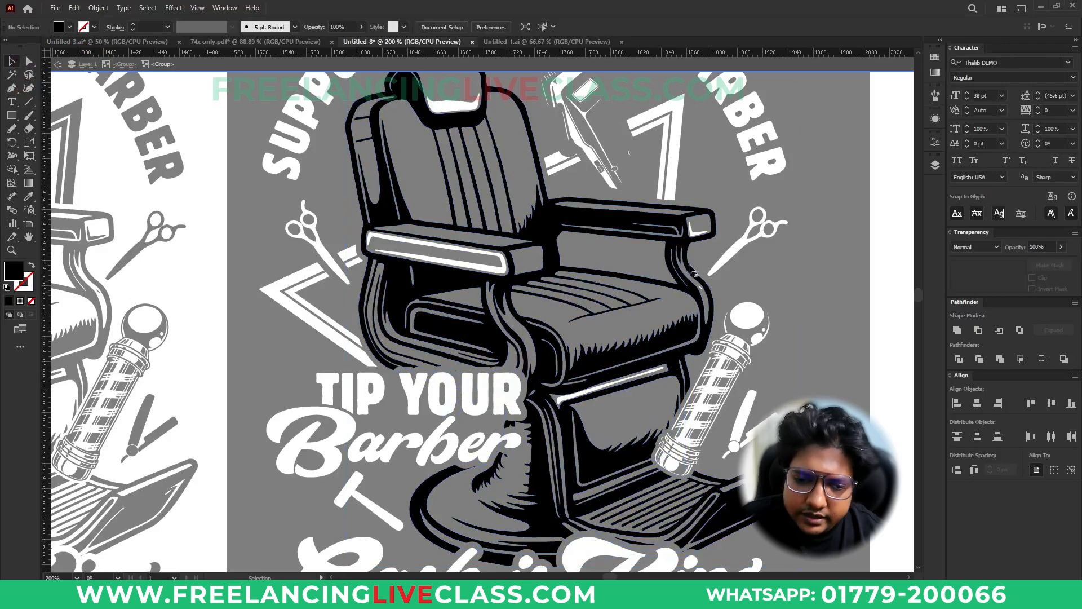
Offset the barber chair's black linework by -0.2 px with round joins
click(696, 241)
click(772, 279)
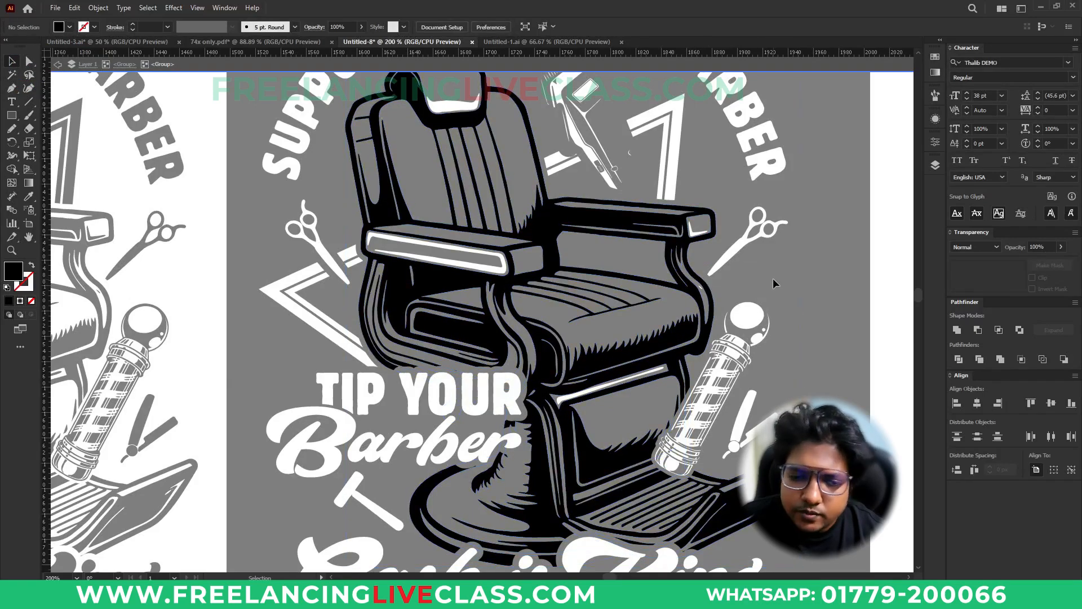
click(601, 255)
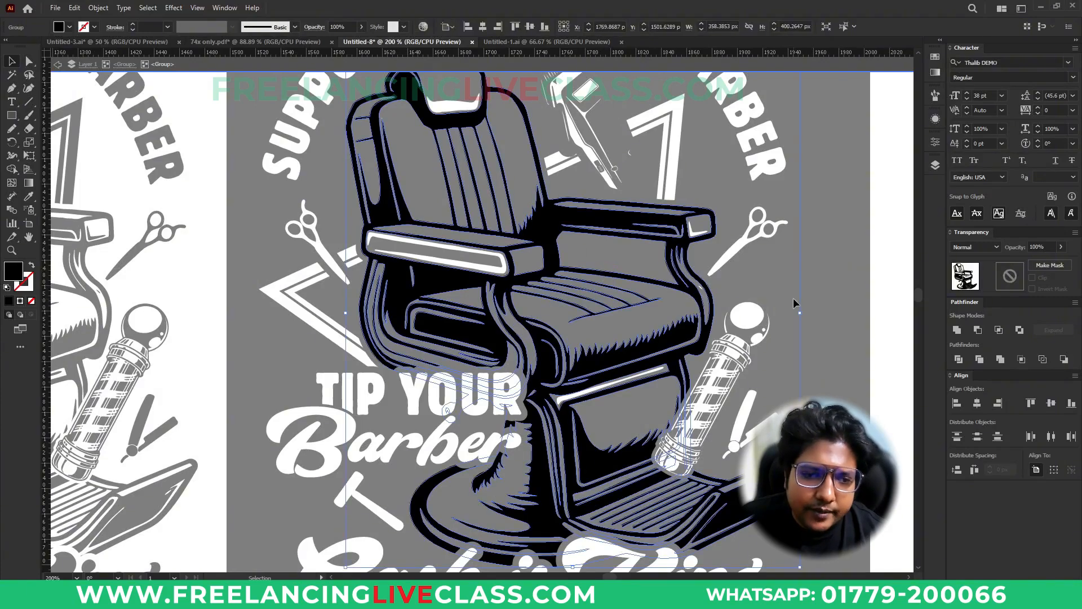
click(699, 227)
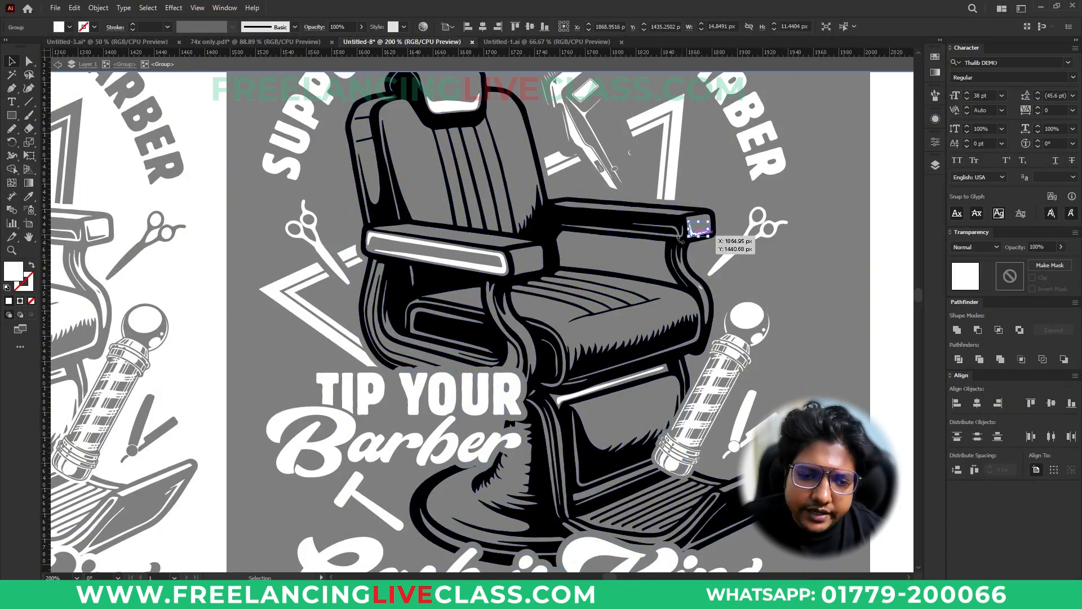
shift+click(467, 265)
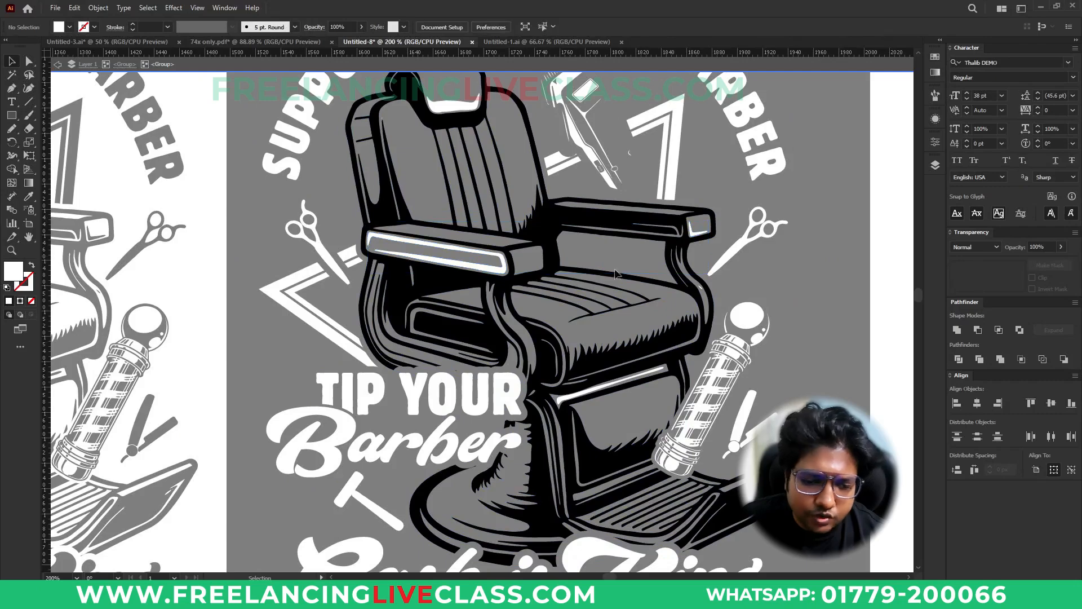
click(647, 342)
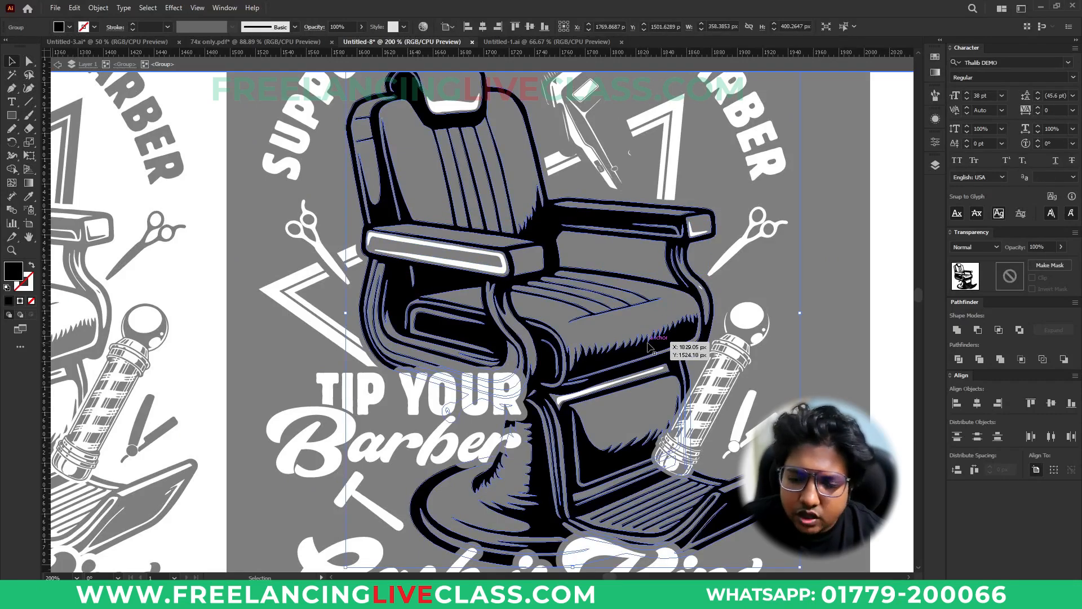
scroll(702, 247, up, 5)
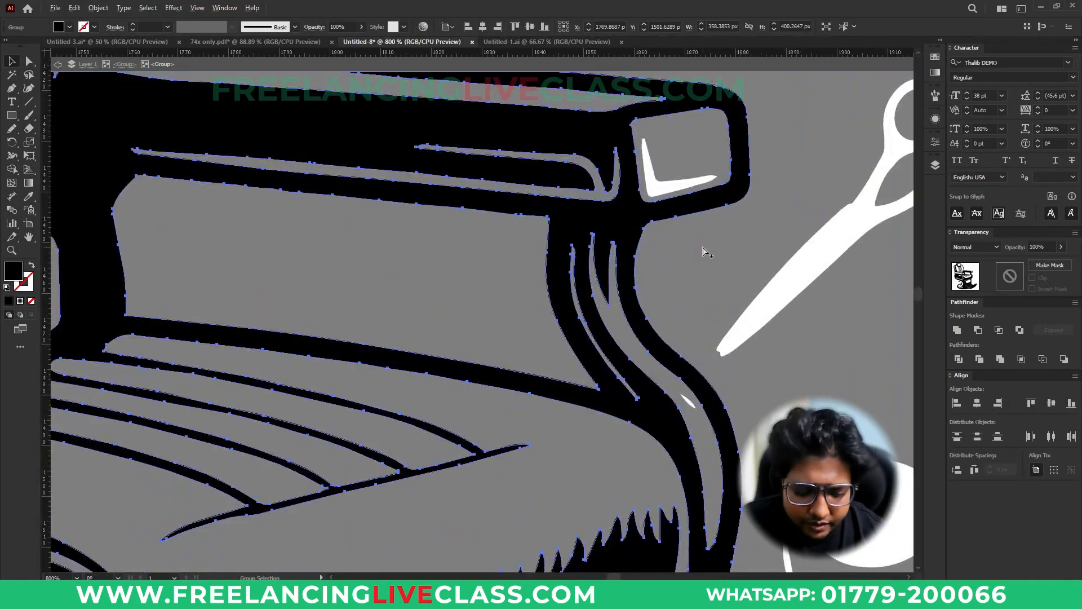
key(ctrl+alt+o)
scroll(712, 215, down, 4)
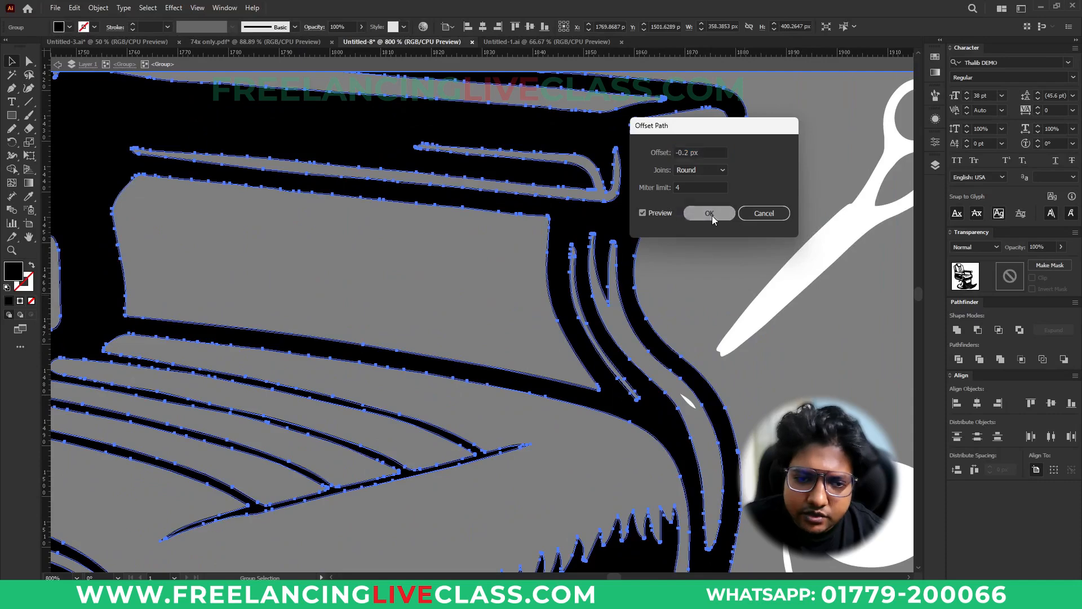
click(709, 213)
scroll(691, 235, down, 1)
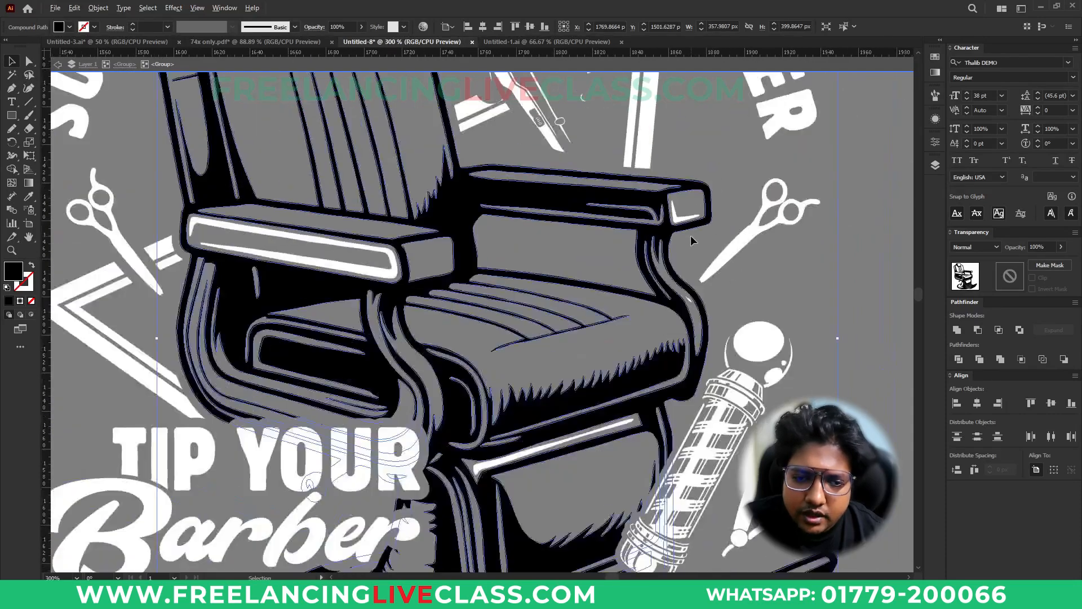
Turn the offset chair paths into one solid silhouette, combining all their regions with Unite
click(1000, 360)
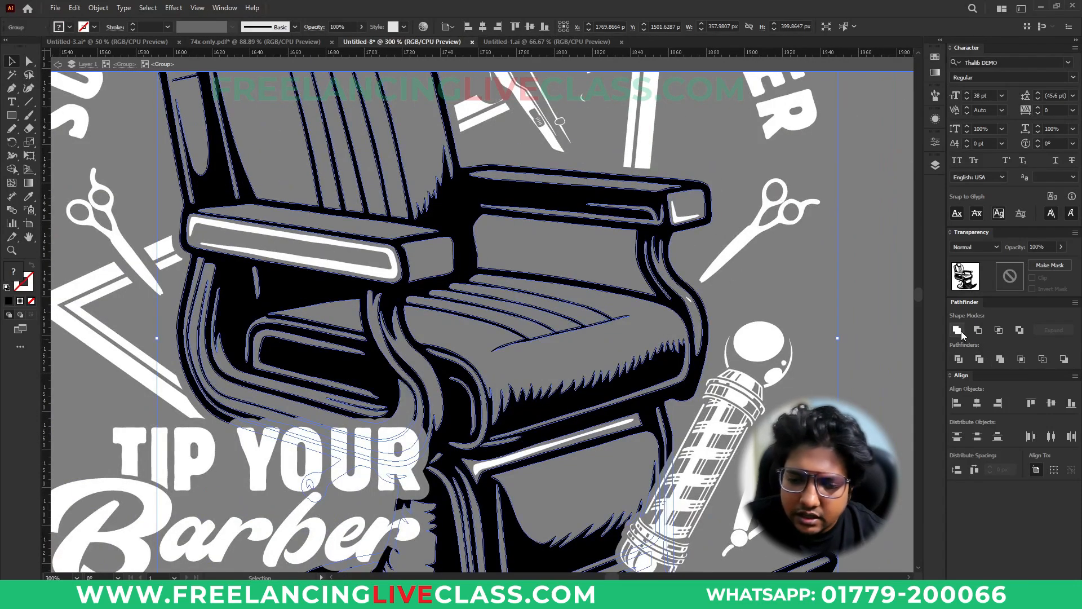
key(a)
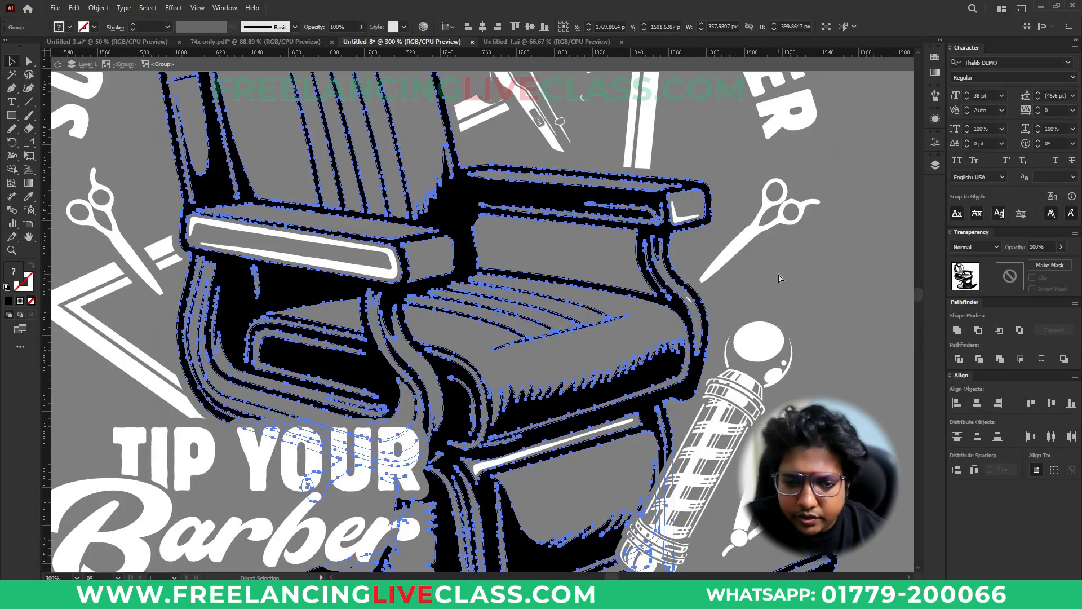
key(v)
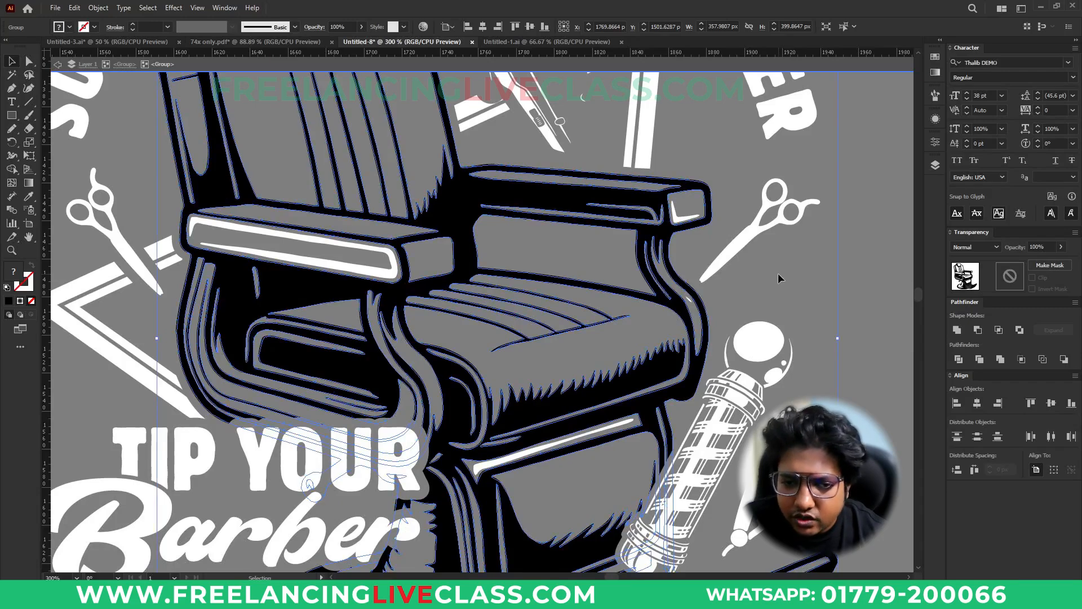
click(957, 331)
key(a)
key(v)
key(ctrl+z)
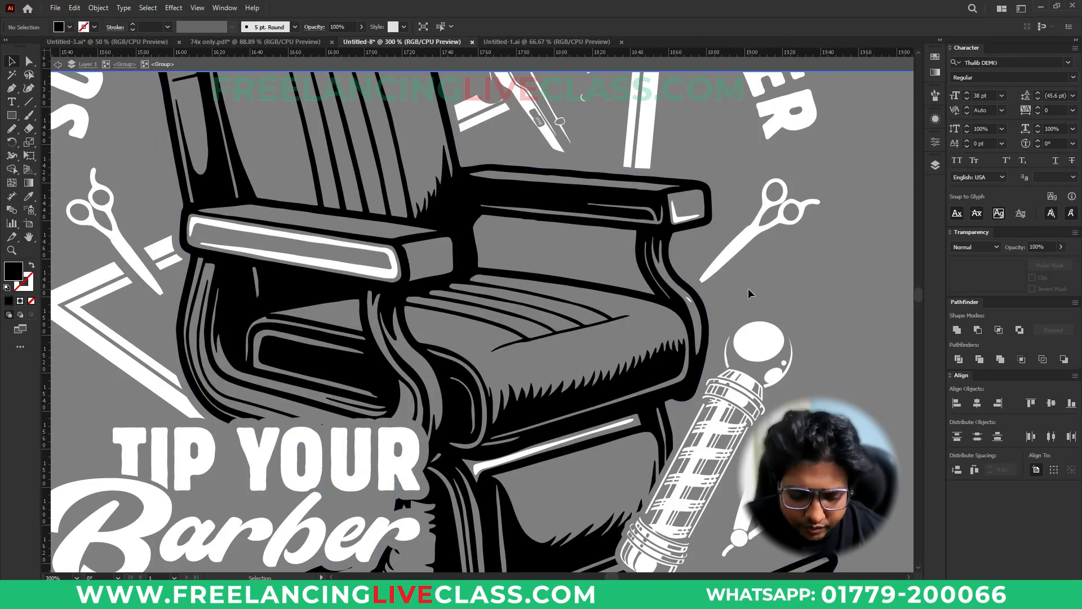
key(ctrl+shift+z)
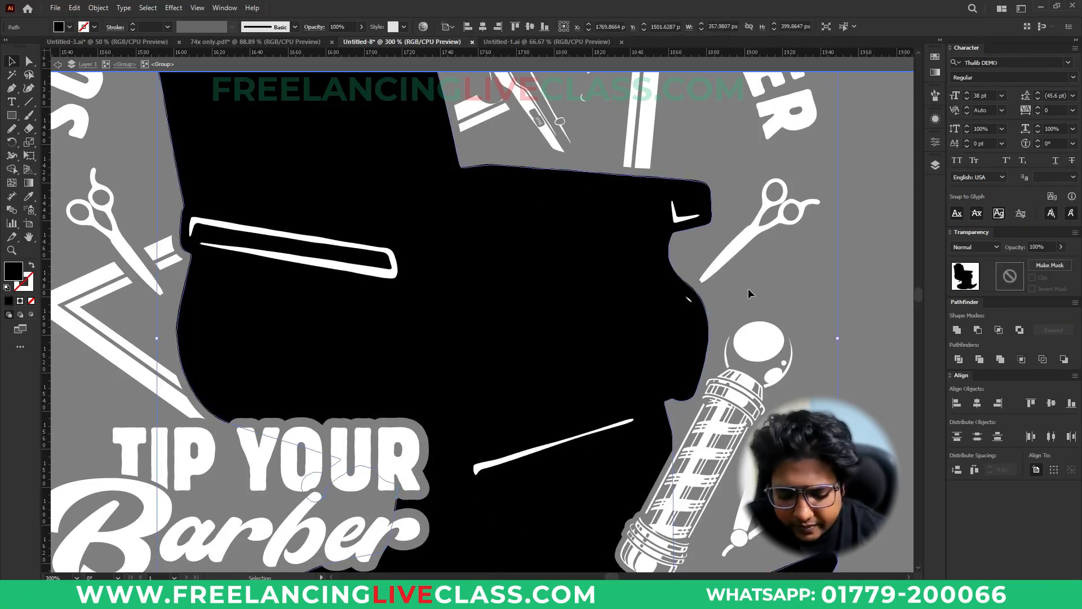
Fill the solid chair silhouette white to match the scissors and place it behind the linework
key(i)
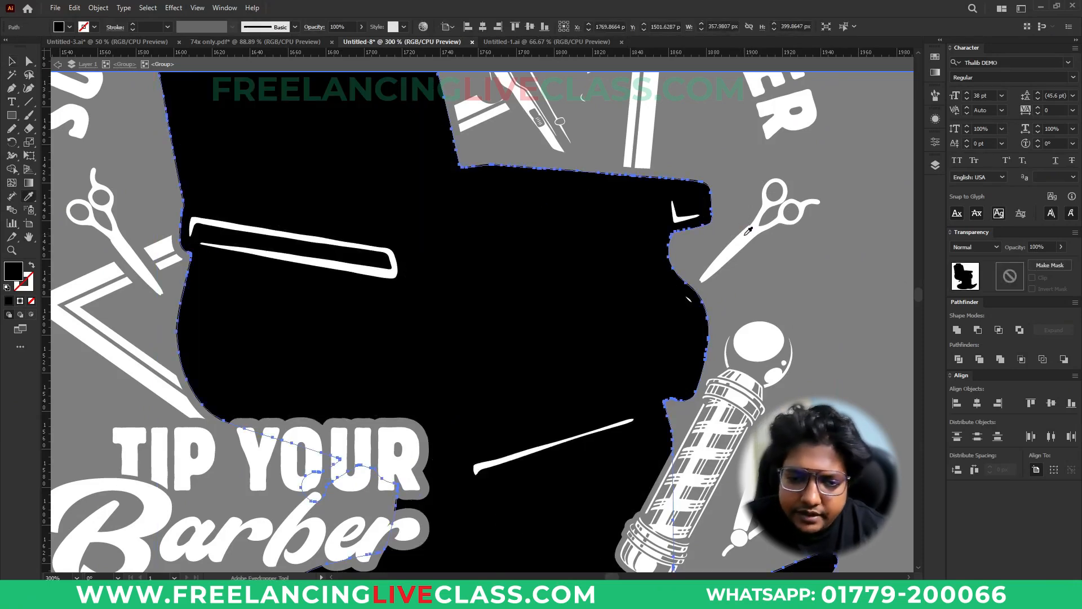
click(747, 235)
key(v)
click(756, 289)
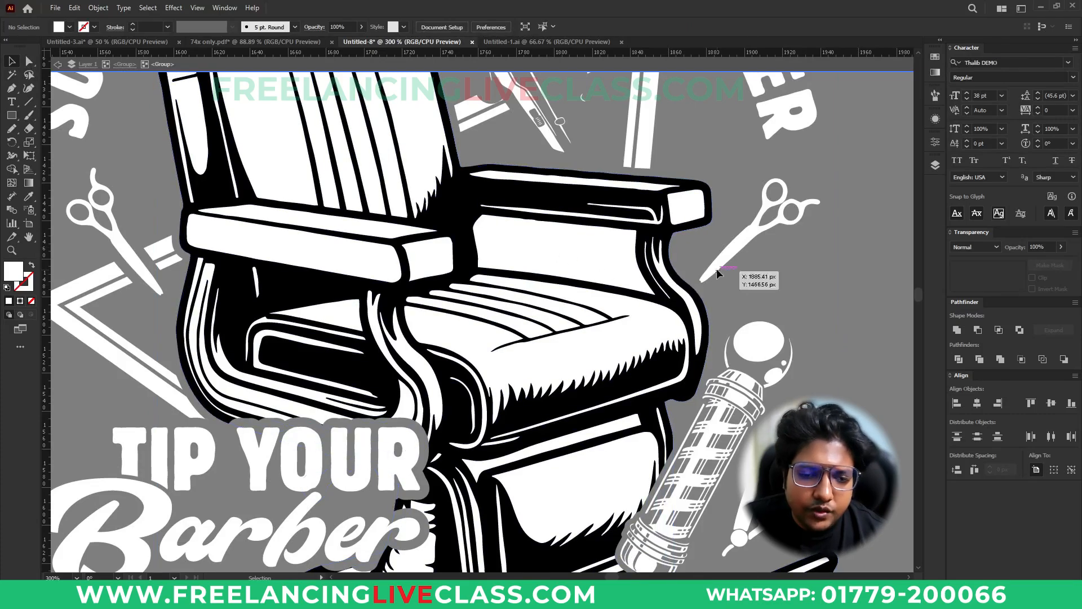
Create another -0.2 px offset of the chair's linework with round joins as a cutting guide over the white silhouette
click(667, 246)
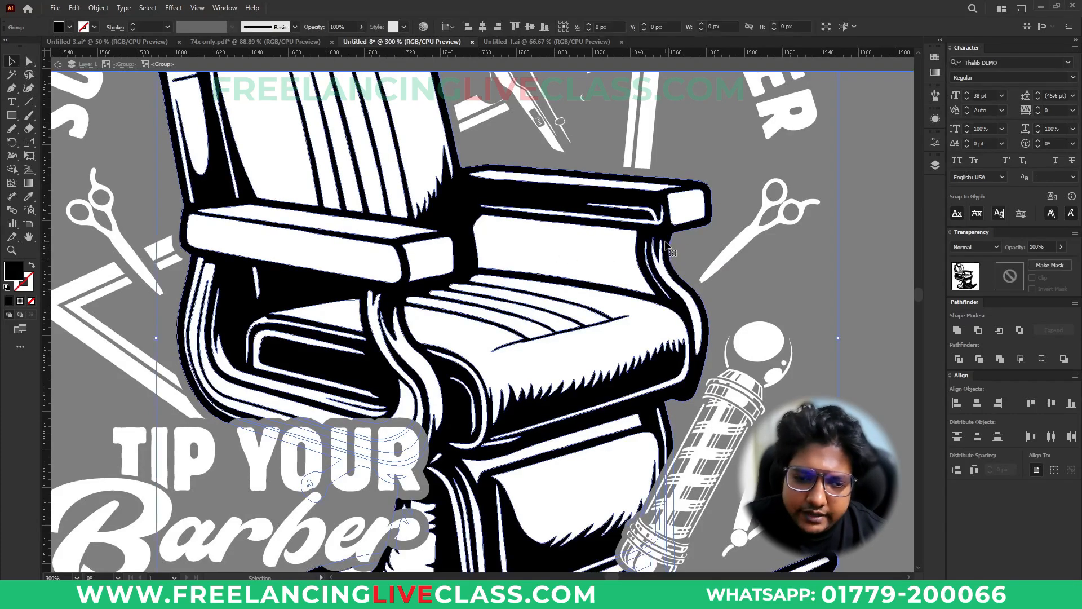
scroll(662, 234, up, 2)
key(a)
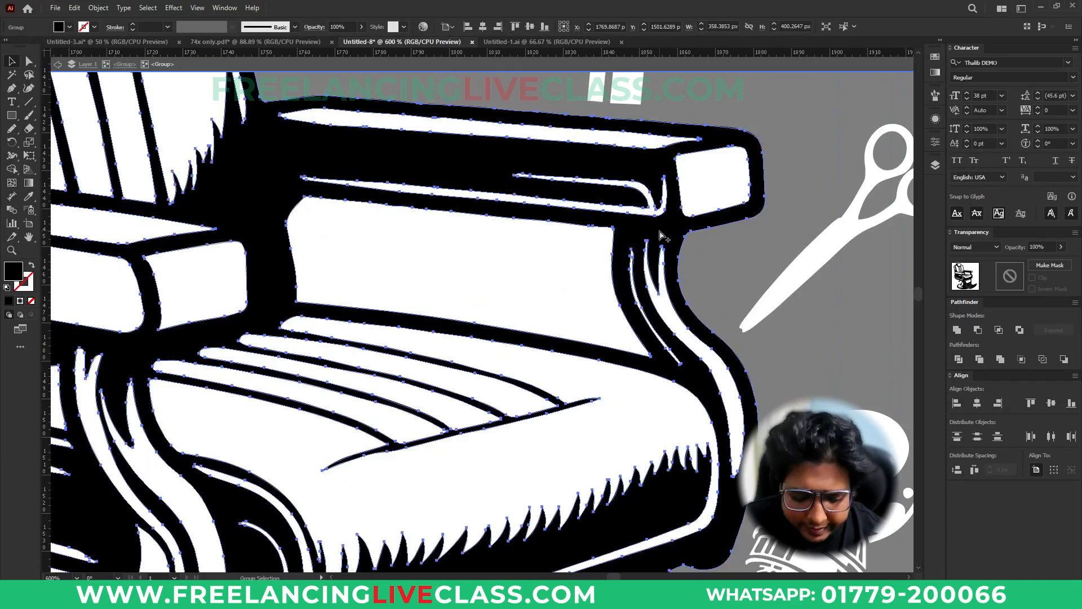
click(663, 235)
key(alt+o)
key(p)
key(o)
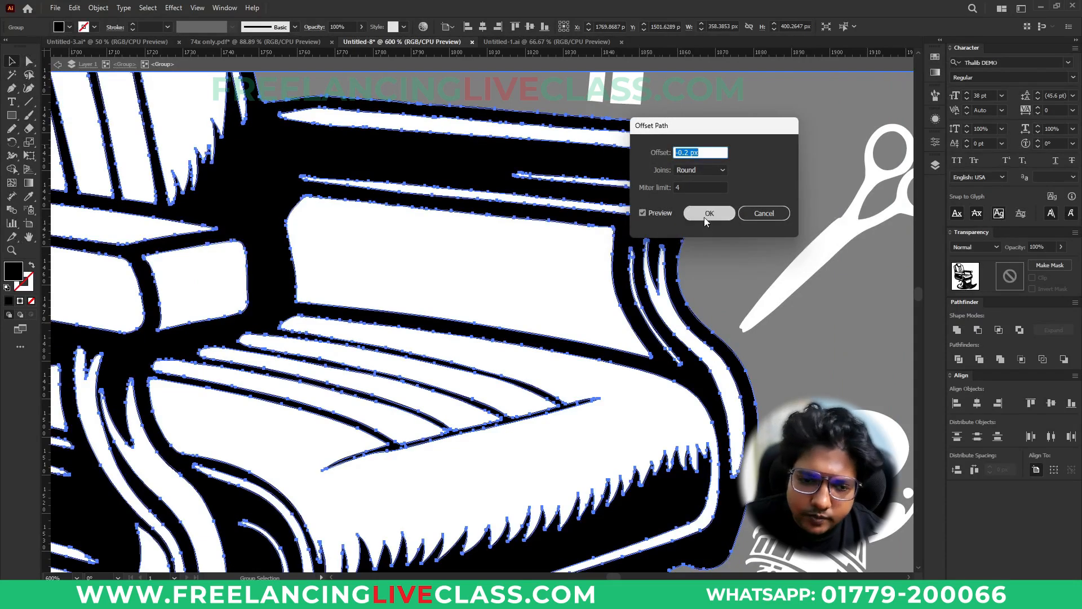
click(709, 213)
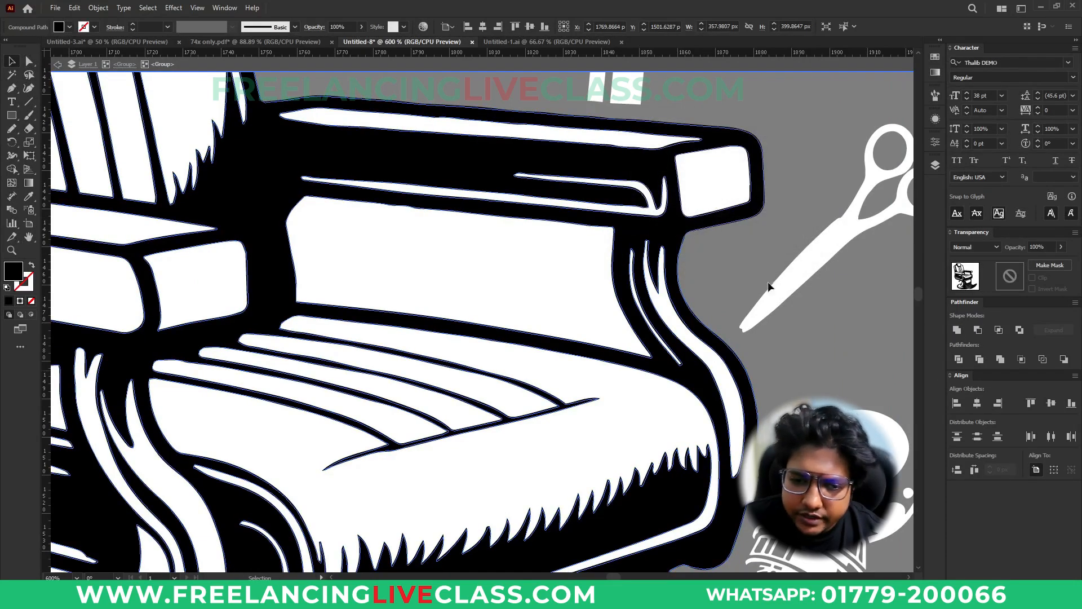
Fill the new offset copy of the chair linework red, and undo a trial move of it
key(a)
key(v)
click(731, 269)
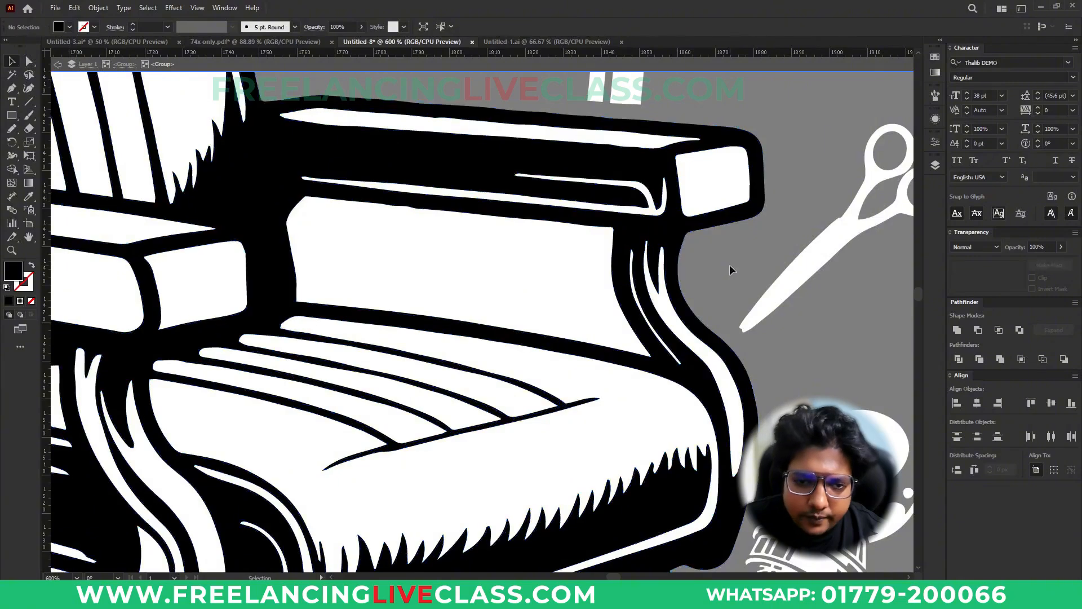
key(ctrl+z)
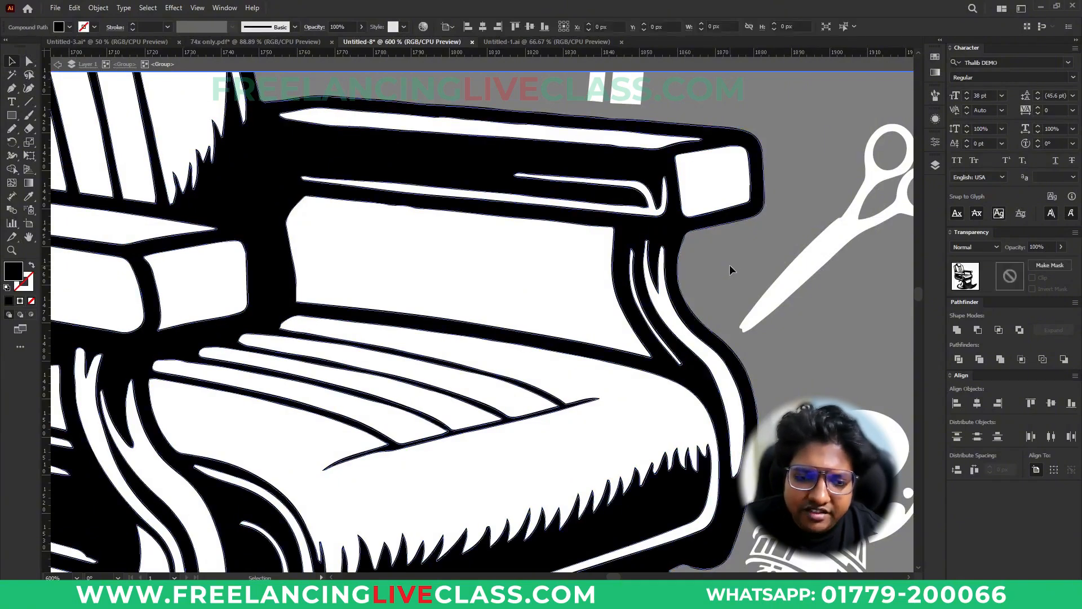
click(69, 26)
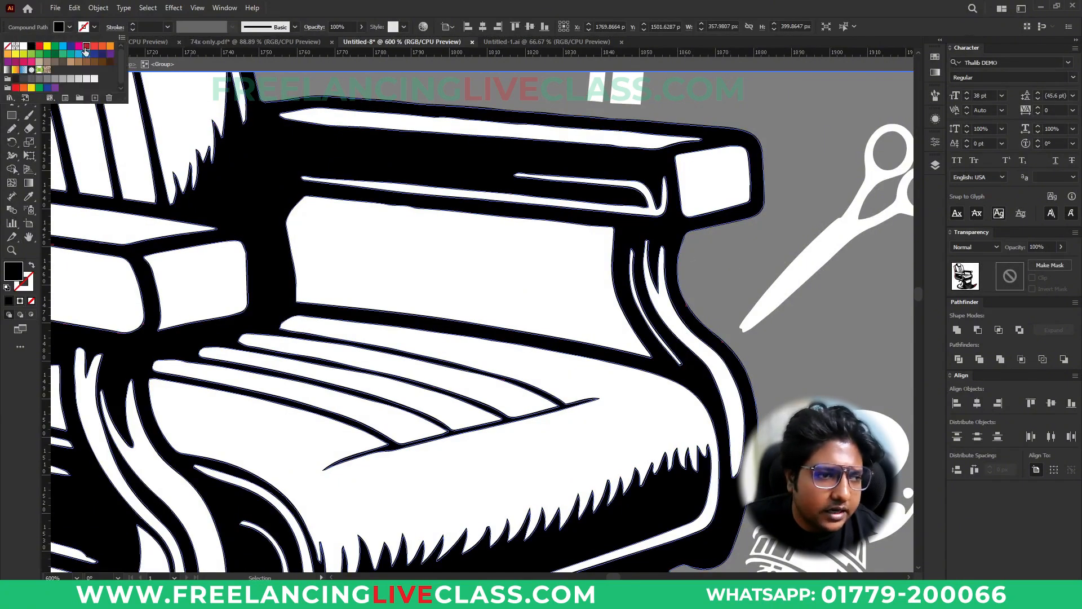
click(86, 50)
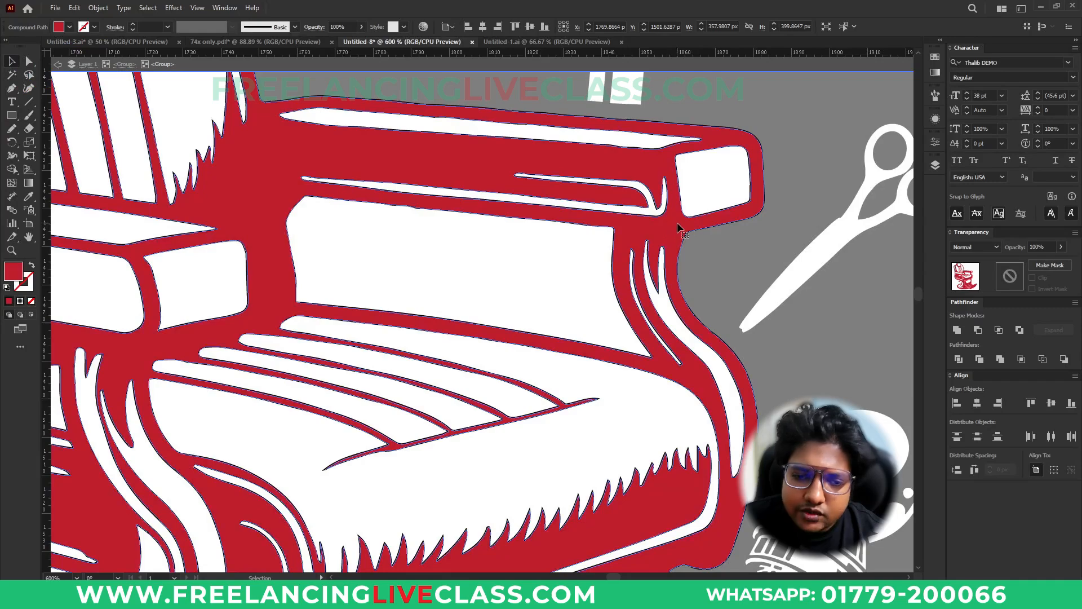
mouse_move(678, 234)
mouse_down()
mouse_move(591, 242)
mouse_move(671, 249)
mouse_up()
key(ctrl+z)
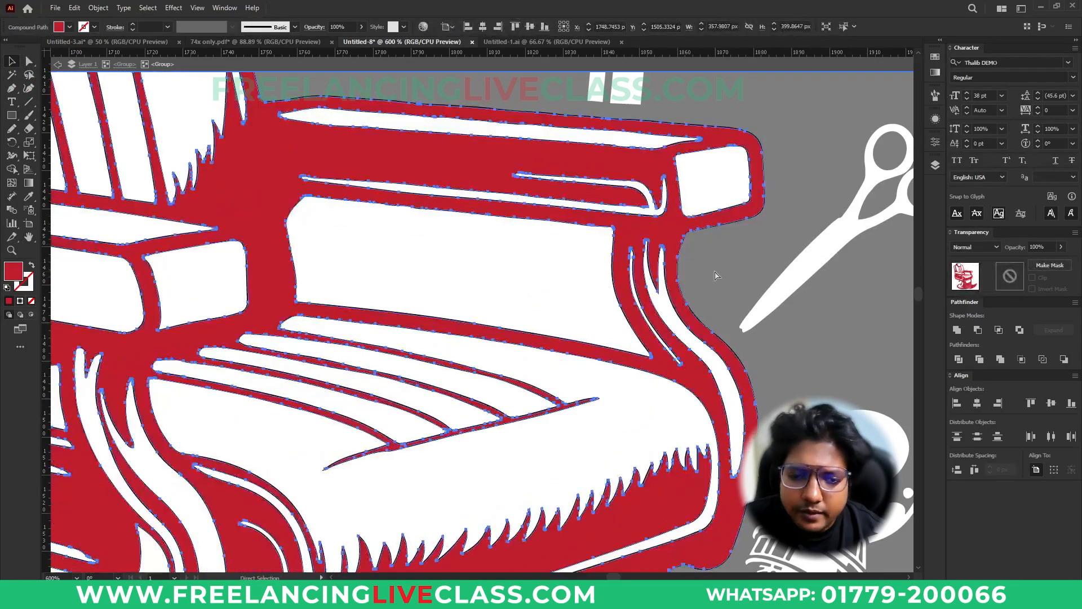
Cut the open gap between the chair's far armrest and seat out of the white silhouette with Shape Builder
click(705, 258)
click(583, 261)
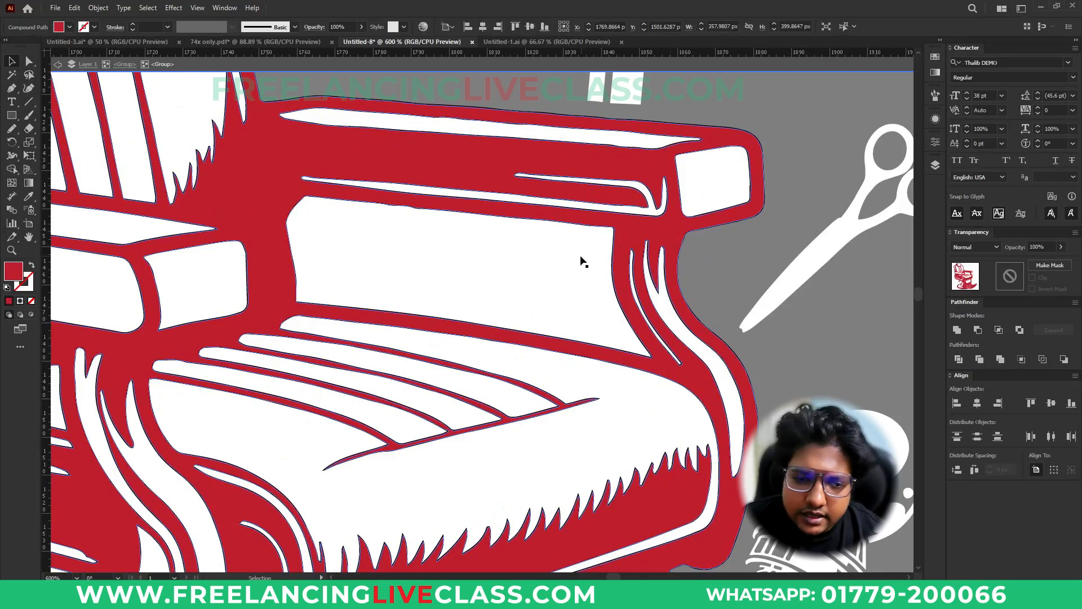
key(ctrl+a)
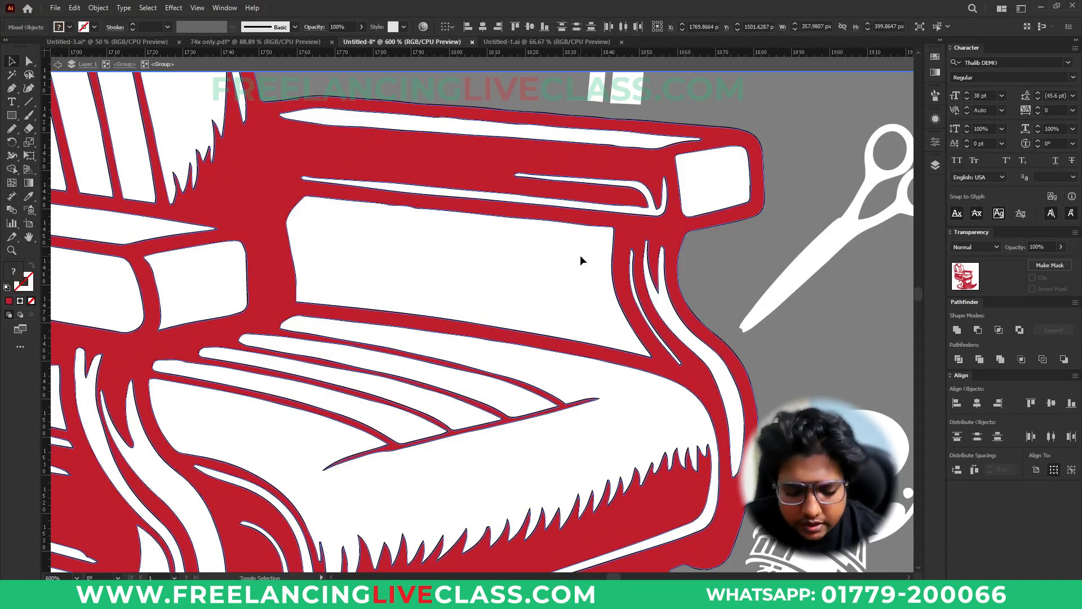
key(shift+m)
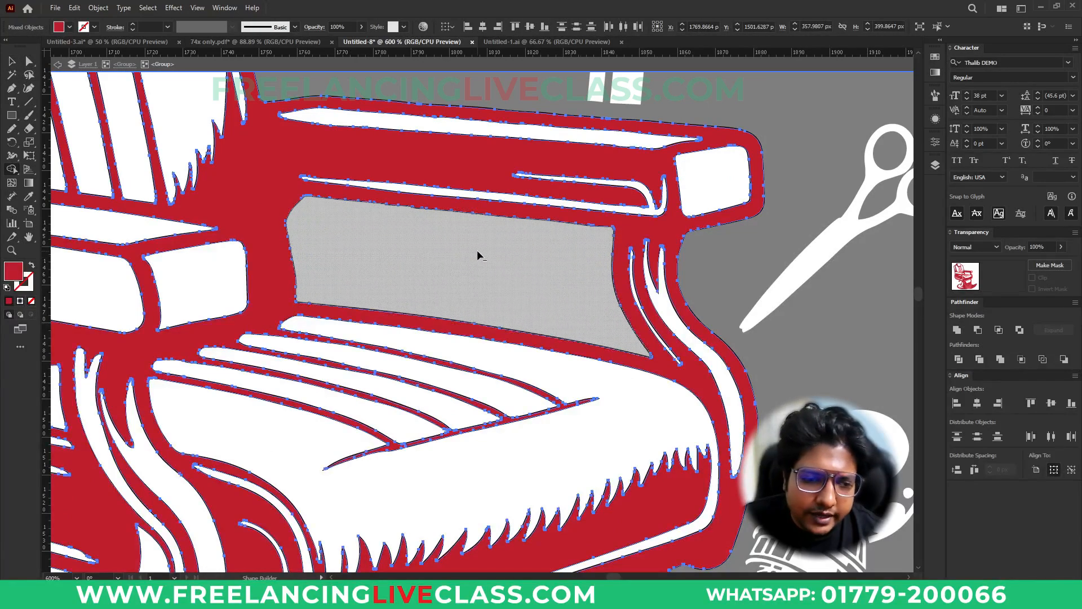
alt+click(477, 255)
key(ctrl+minus)
key(ctrl+minus)
key(v)
click(711, 265)
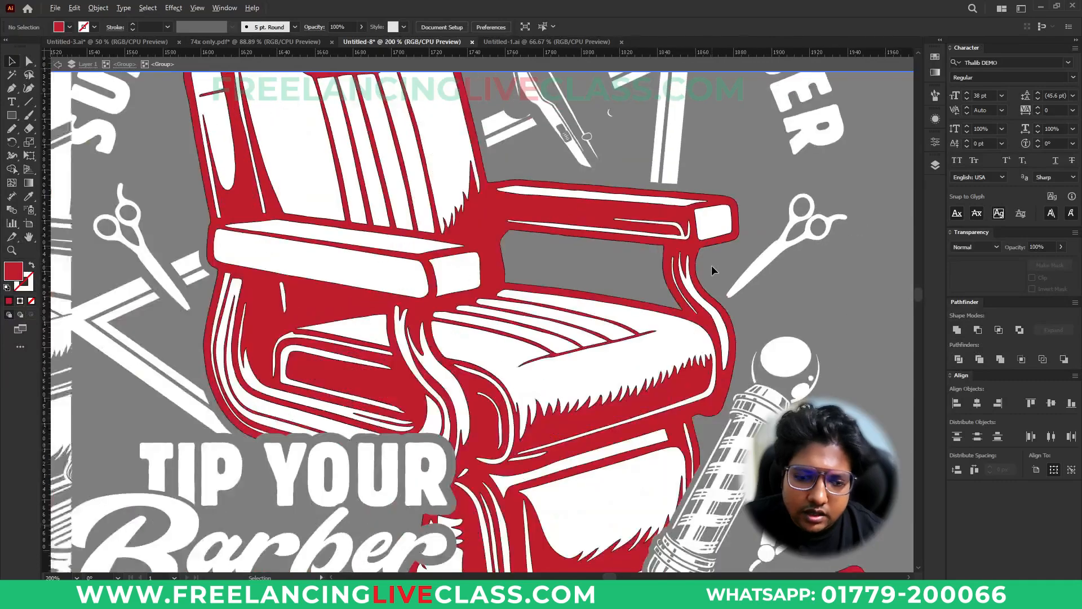
Remove the red offset copy from over the chair's black linework
scroll(711, 265, down, 1)
click(702, 250)
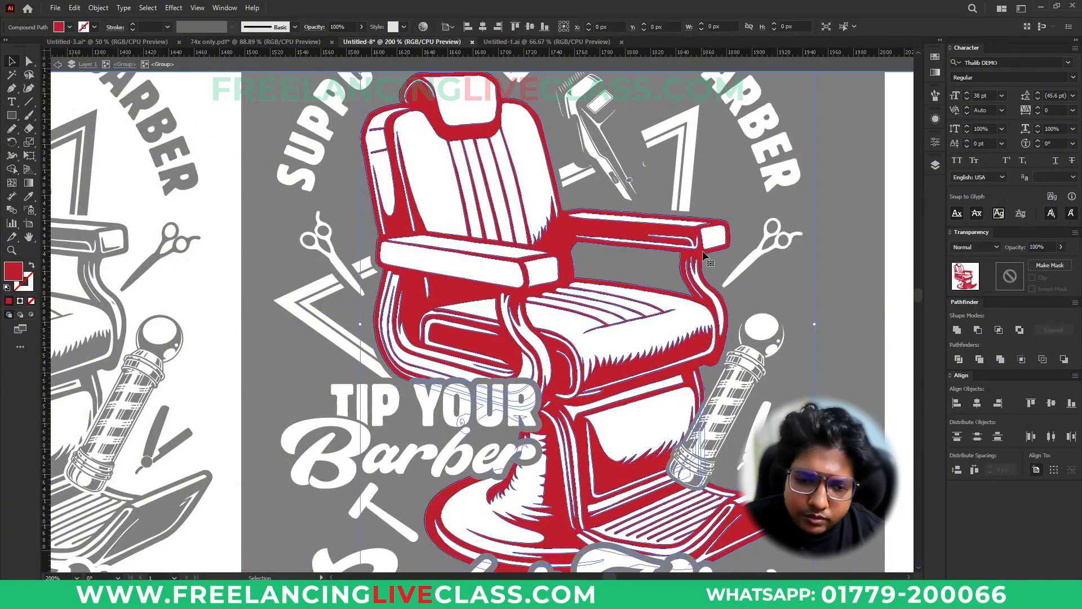
key(ctrl+z)
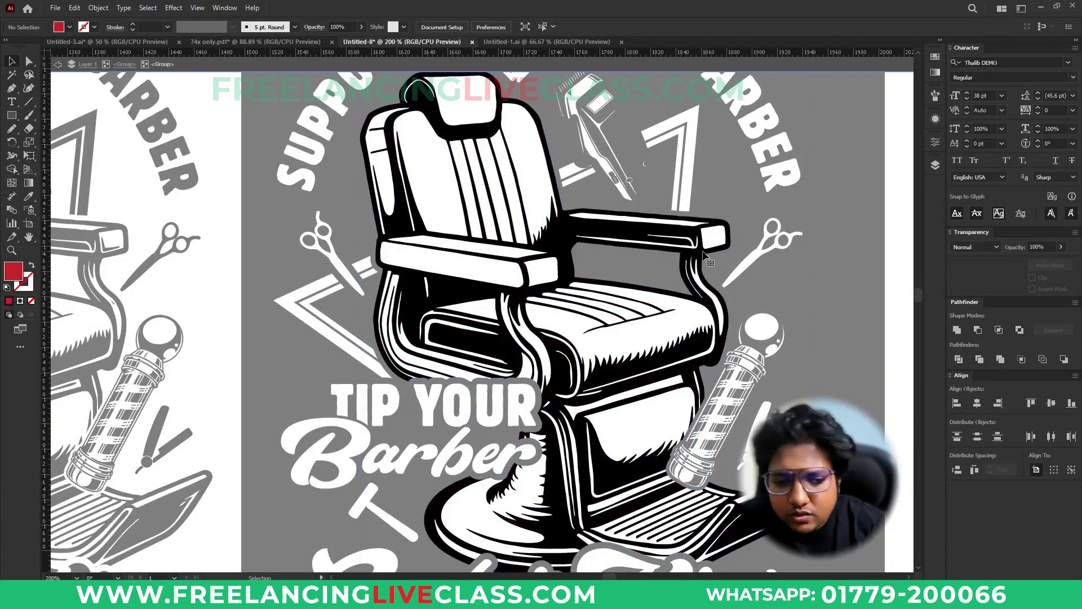
Take the white silhouette out from behind the chair's black linework
key(a)
click(533, 161)
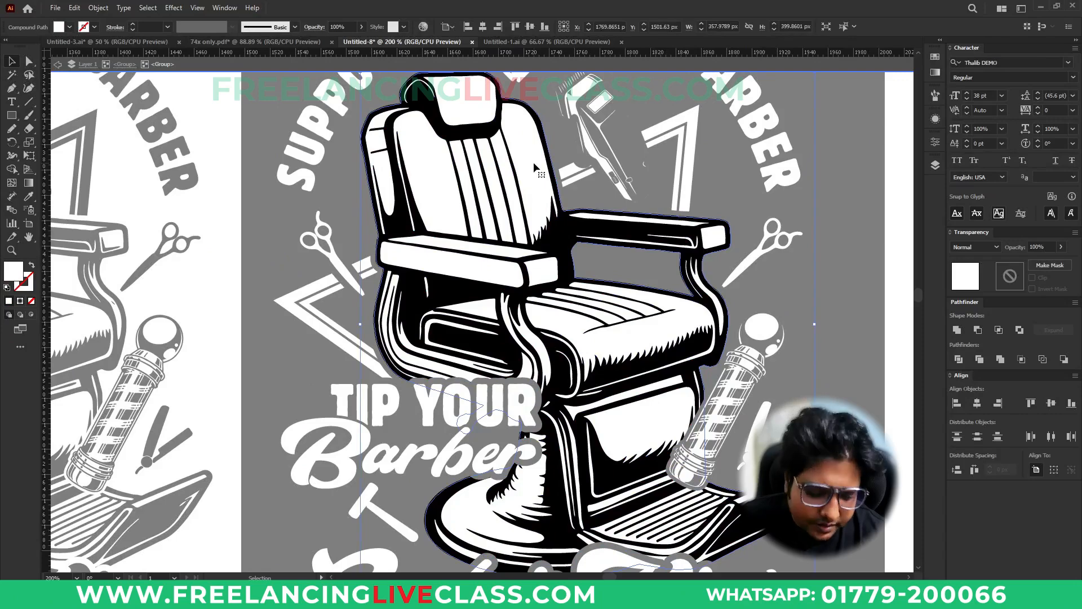
key(Delete)
key(v)
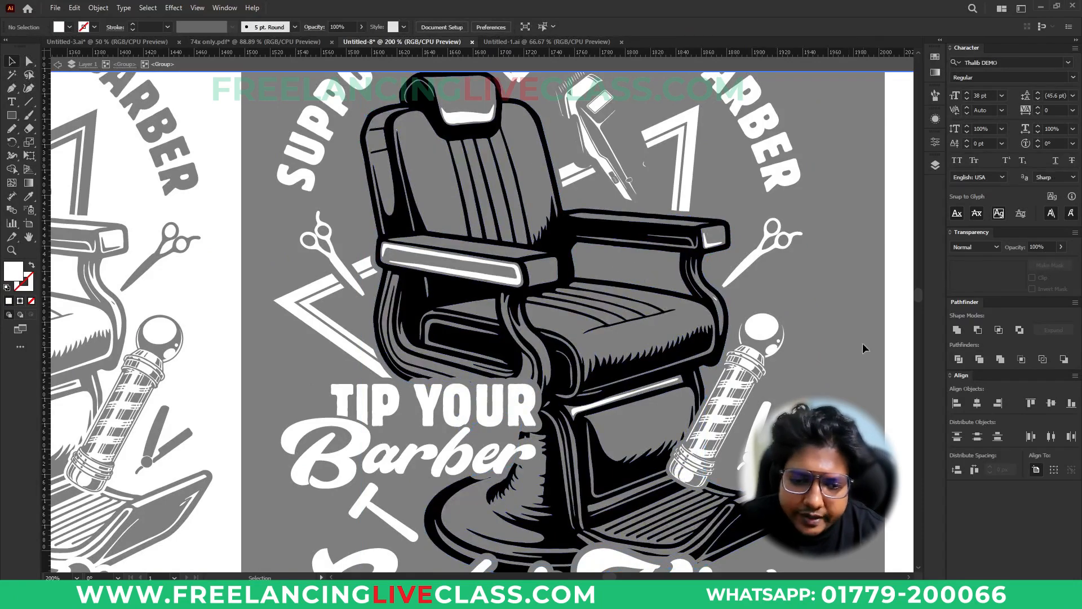
Remove the leftover white highlight pieces from the headrest, armrests and footrest of the chair's black linework
click(518, 291)
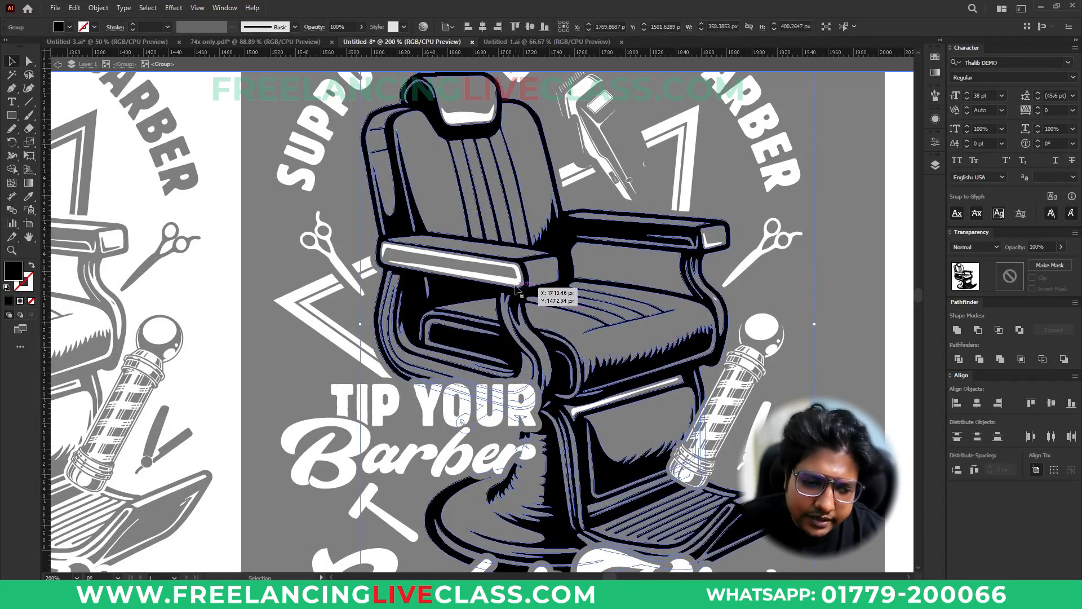
key(ctrl+shift+a)
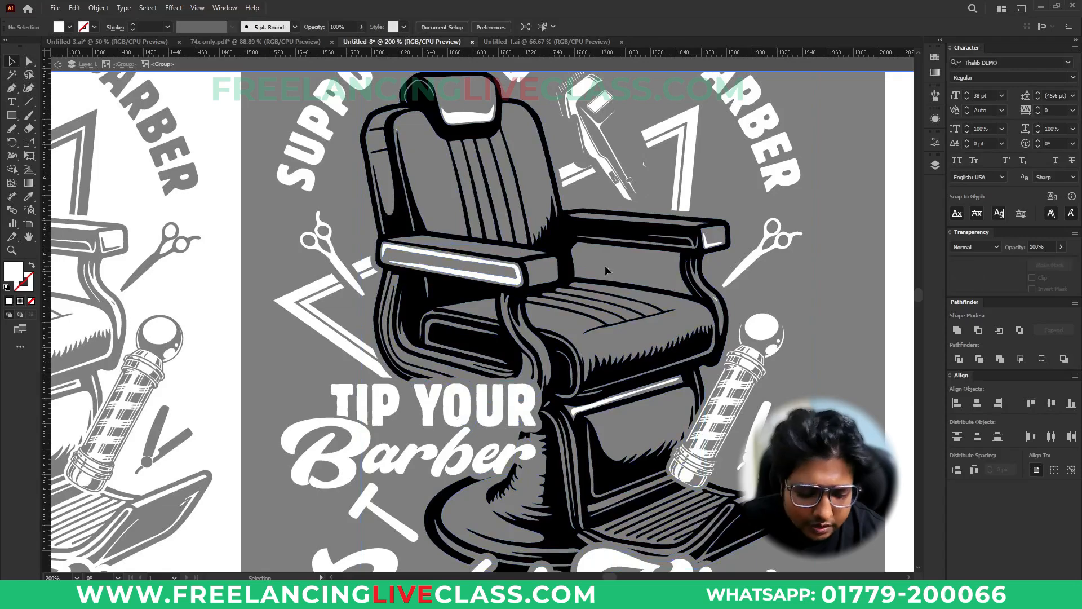
click(607, 271)
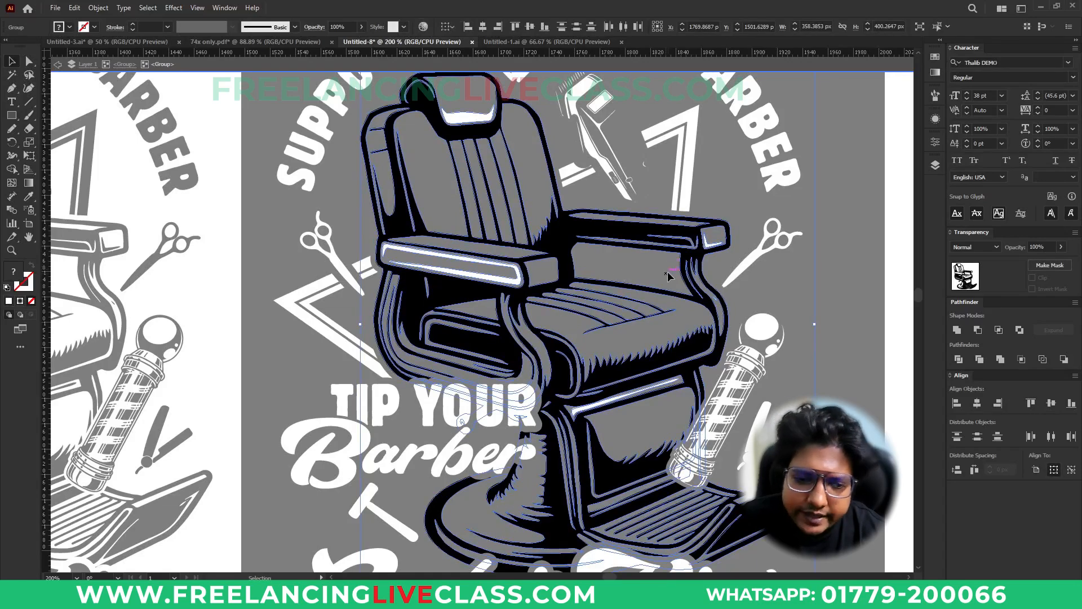
key(a)
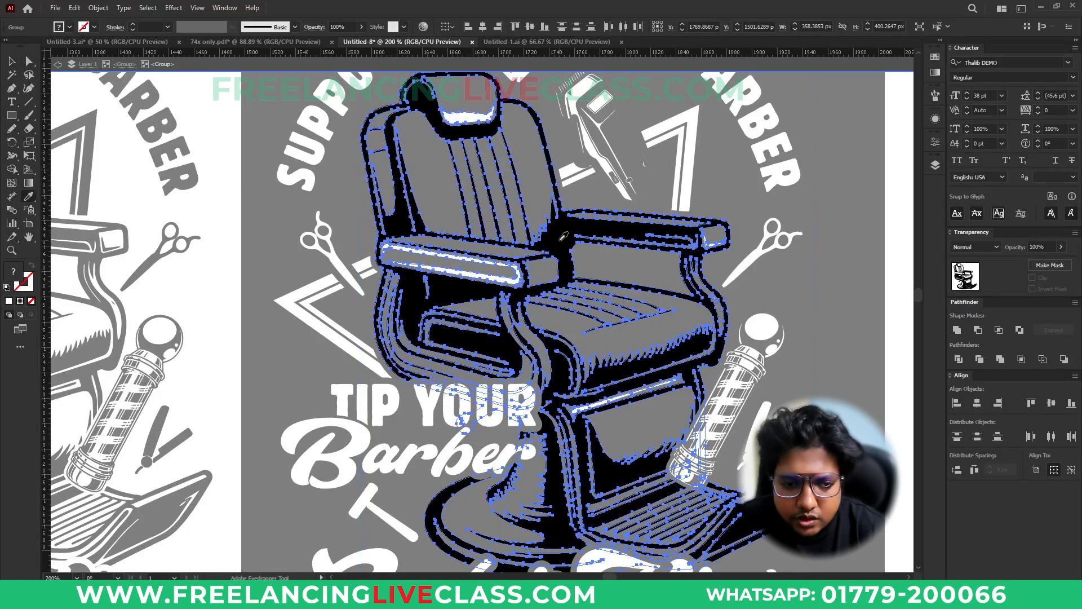
key(v)
key(ctrl+shift+a)
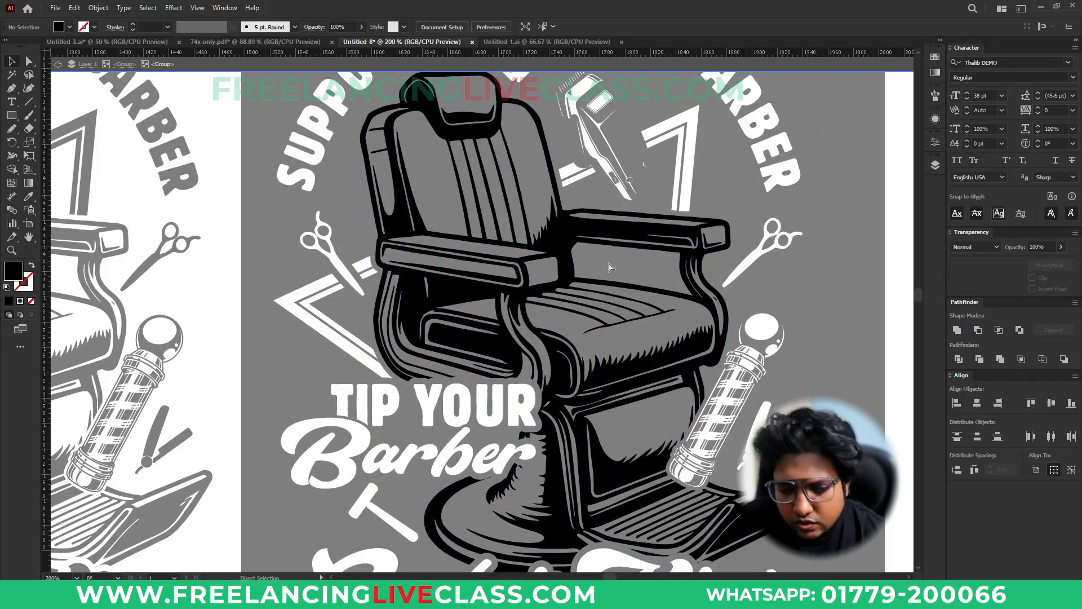
Place the white silhouette back behind the chair's black linework and undo a trial deletion
click(608, 261)
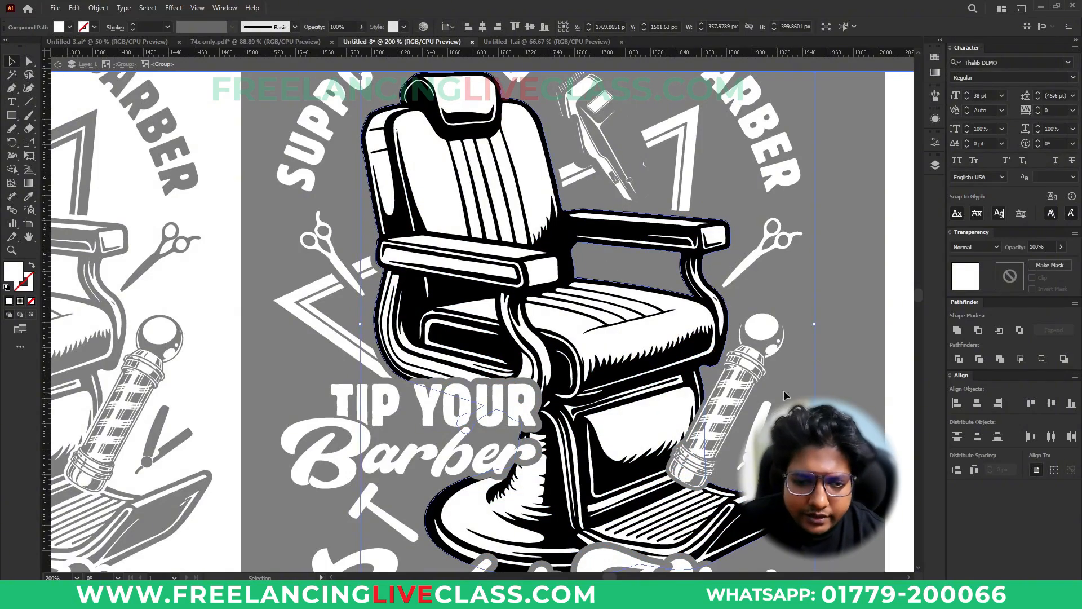
key(a)
click(686, 346)
key(Delete)
key(v)
key(ctrl+z)
Select the chair's linework by its matching black fill color and cut it away from the white silhouette
click(147, 8)
mouse_move(191, 120)
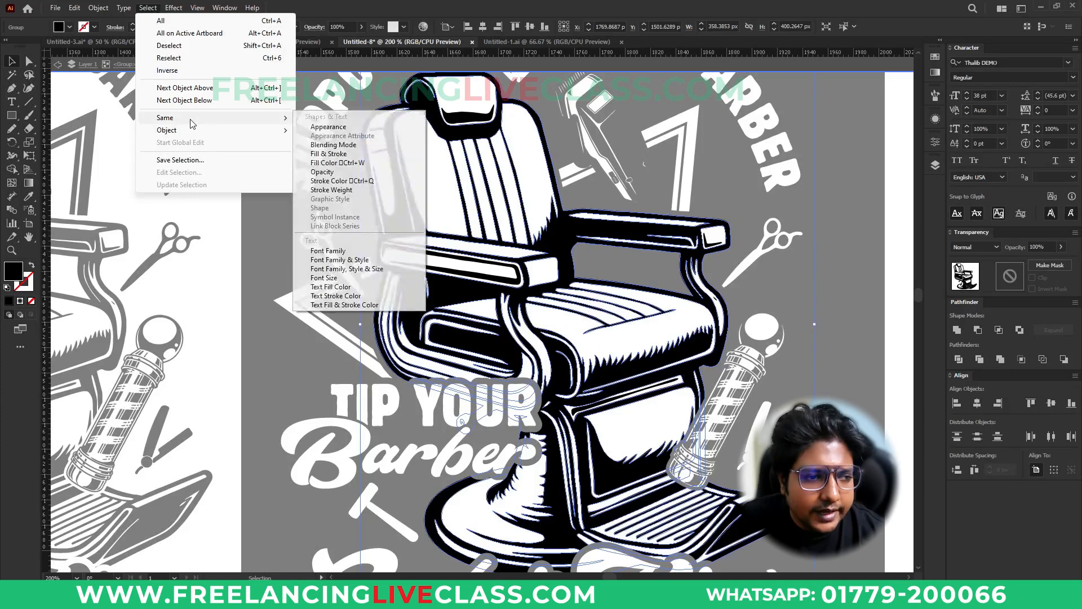
click(343, 163)
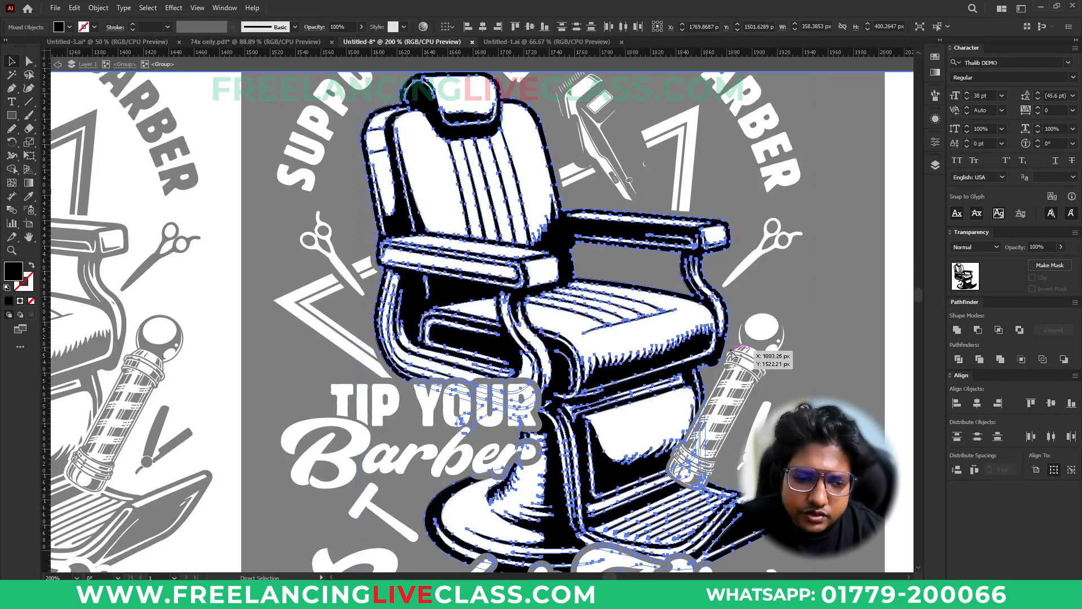
key(Delete)
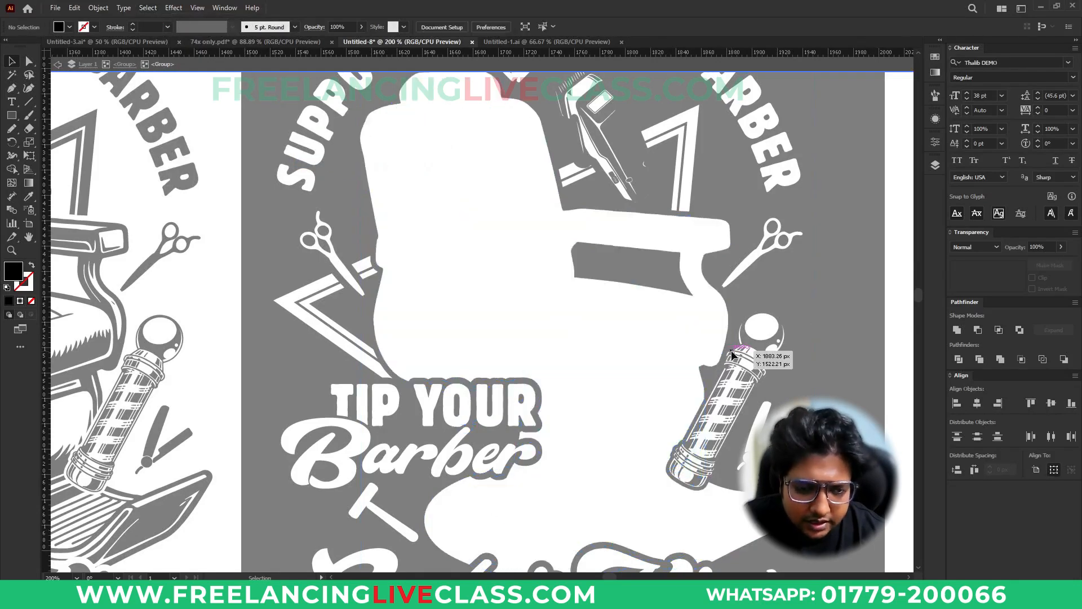
Give the white chair silhouette an opacity mask with Clip off, and paste the linework in place inside it with fill 000000
click(641, 326)
click(1049, 264)
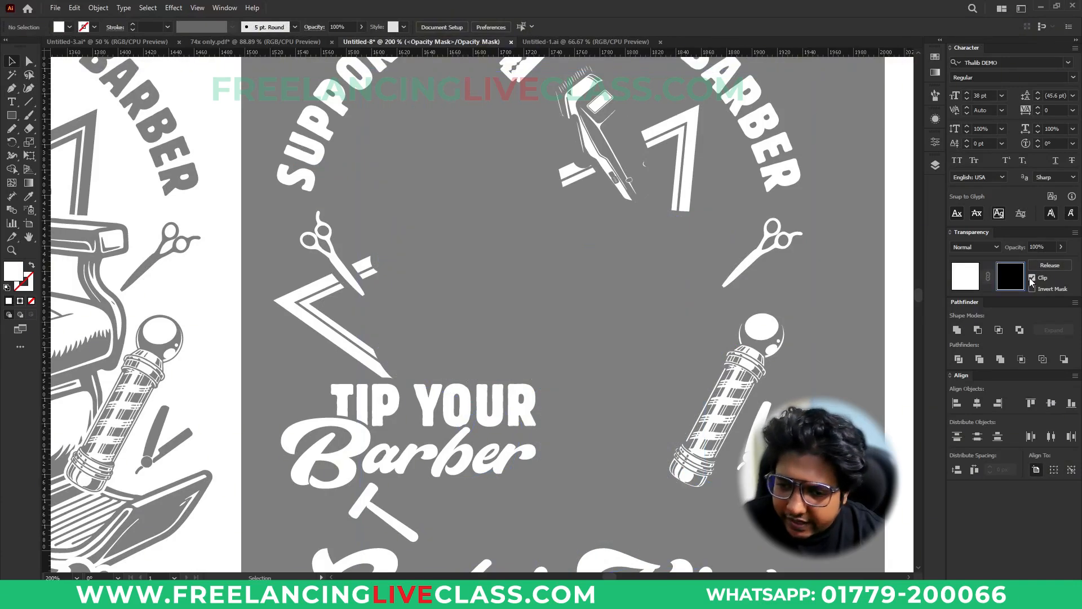
click(1032, 277)
key(ctrl+f)
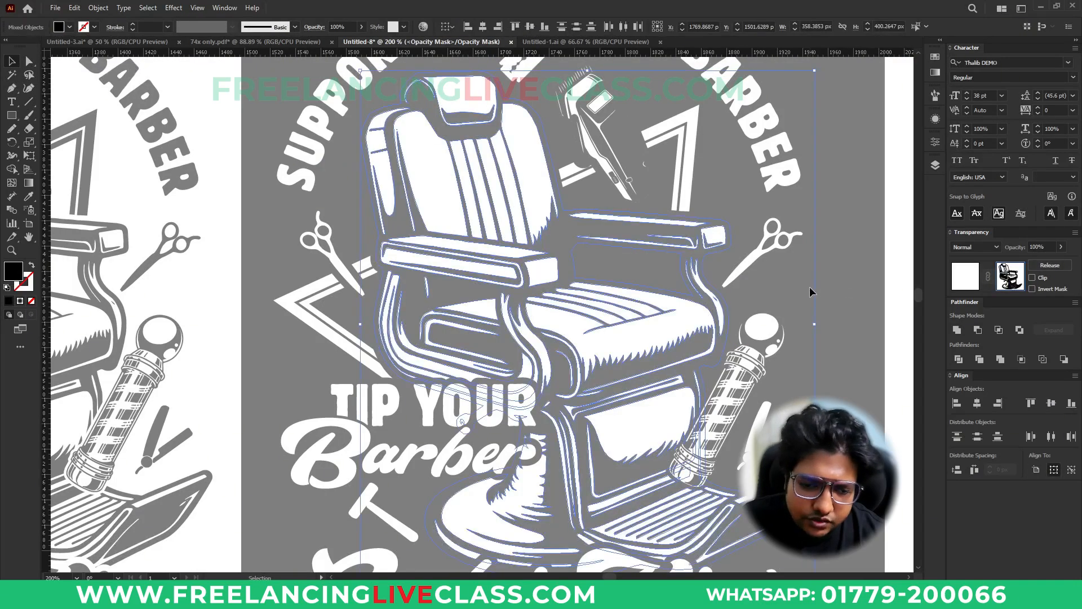
double_click(21, 272)
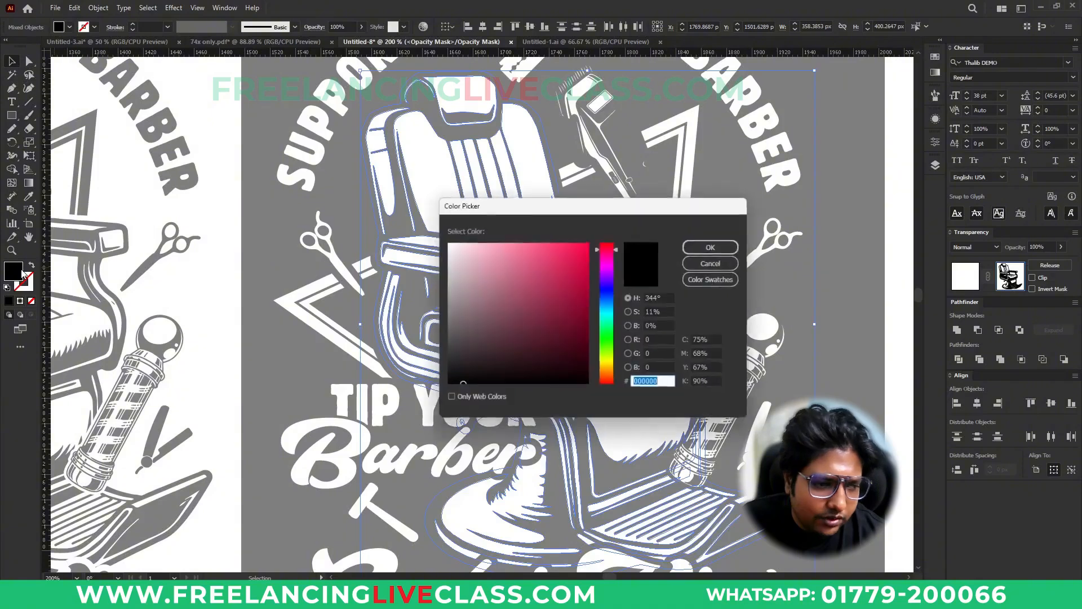
click(711, 249)
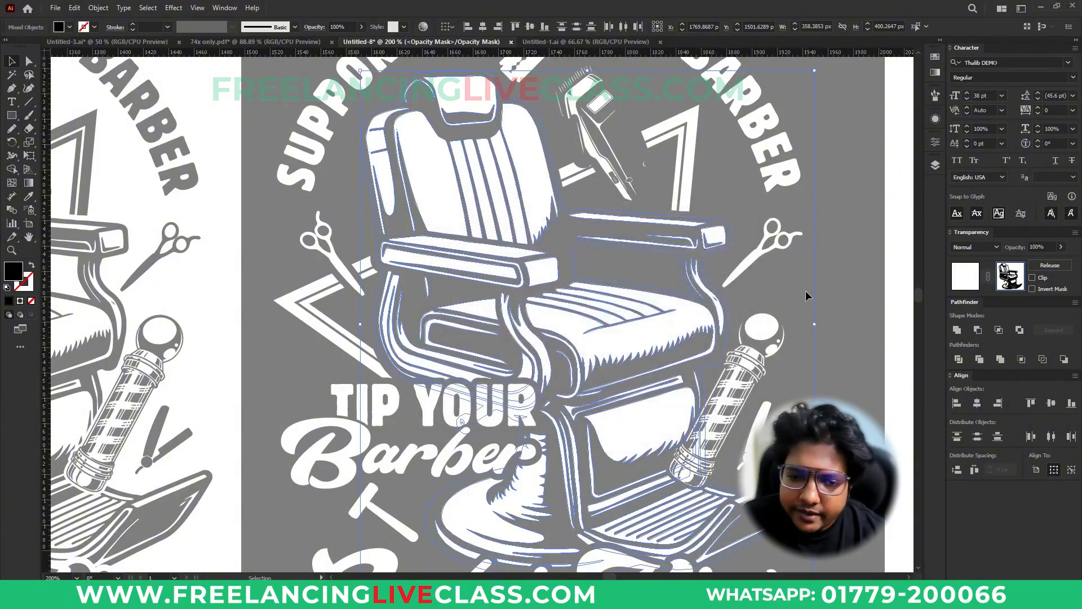
click(964, 276)
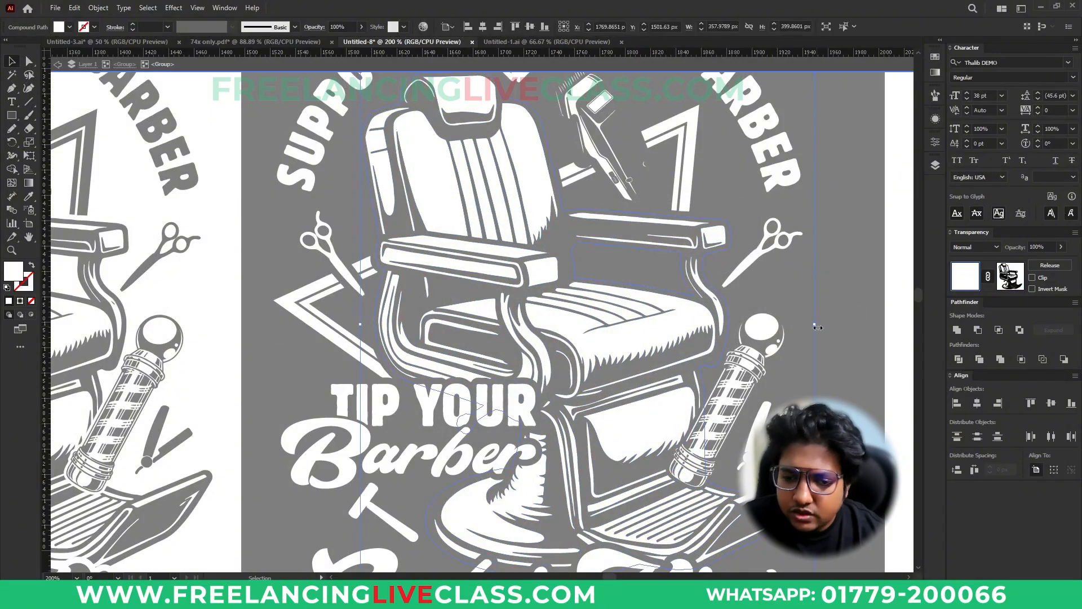
click(846, 350)
Leave group isolation and compare the masked white chair on black with the original black design
scroll(598, 299, down, 1)
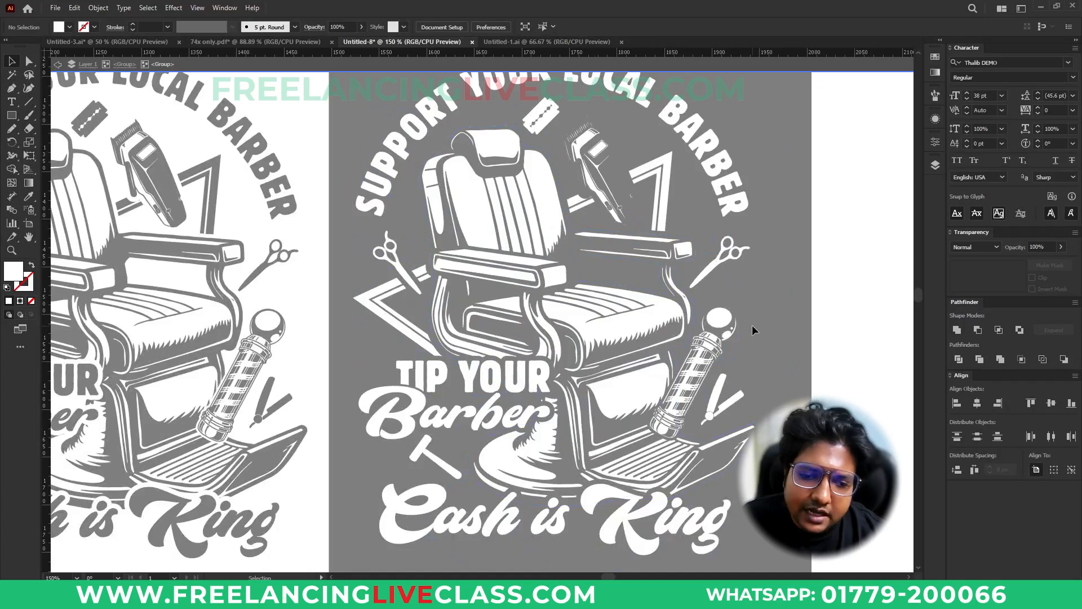
key(Escape)
scroll(745, 338, down, 1)
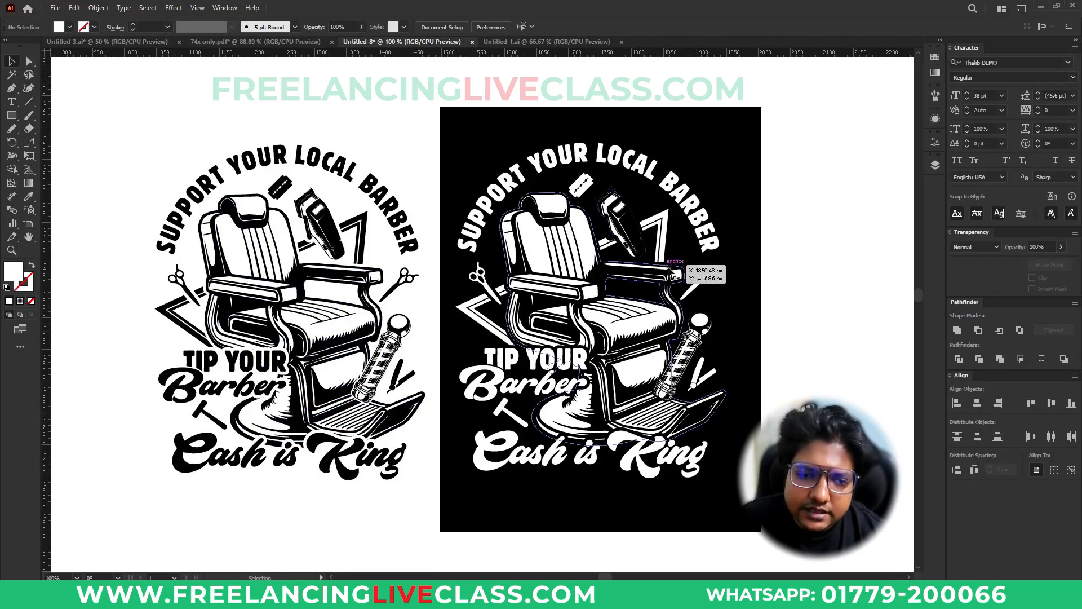
drag(777, 322, 549, 317)
scroll(600, 327, down, 3)
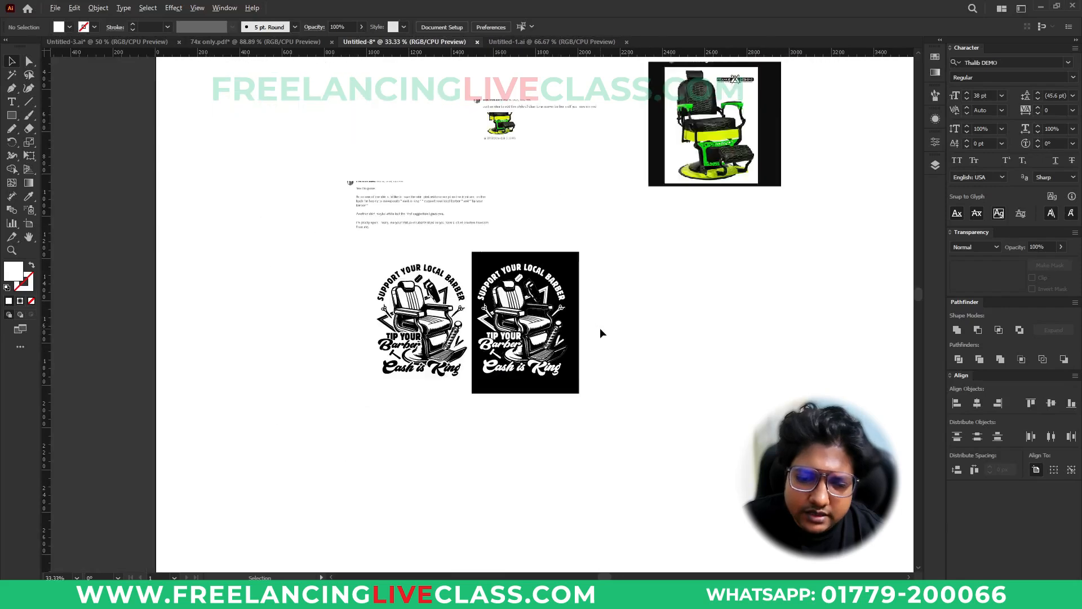
scroll(600, 327, up, 2)
scroll(470, 275, up, 1)
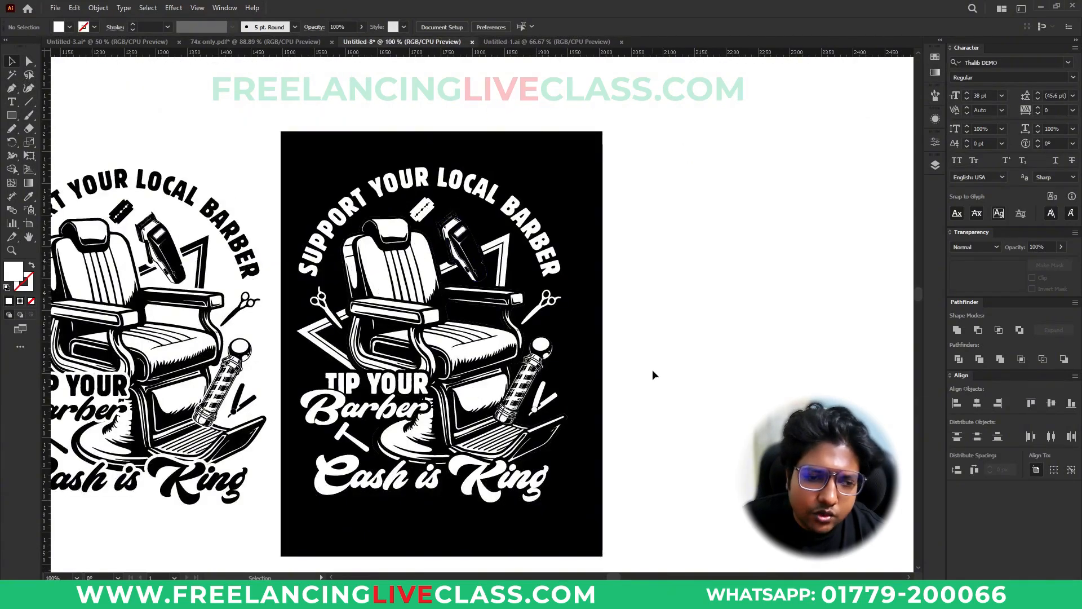
Replace the clipper's masked white shape with the black clipper linework taken from its opacity mask
scroll(454, 258, up, 2)
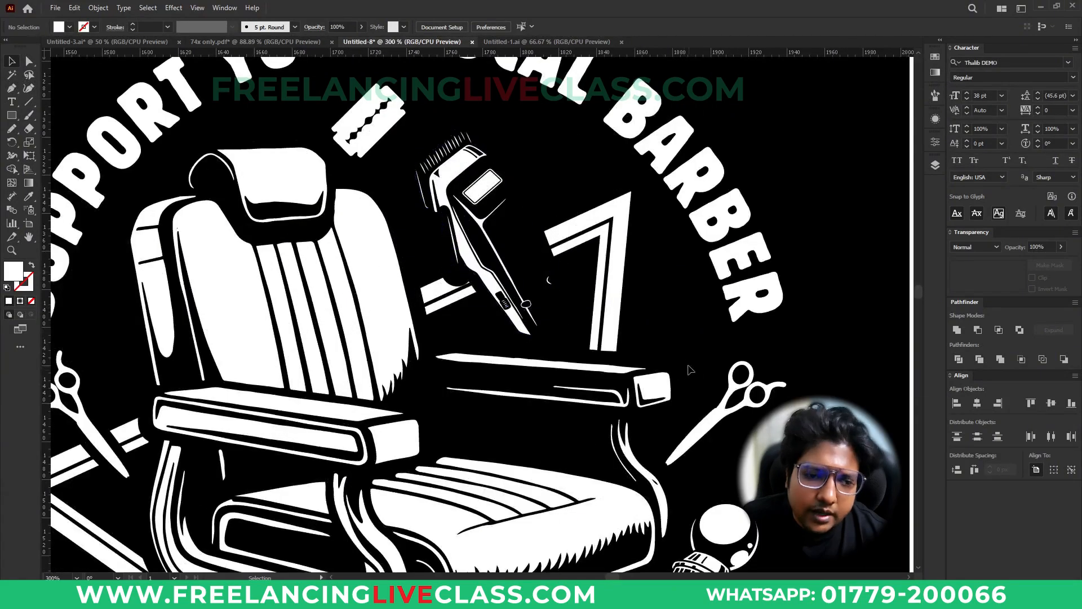
double_click(515, 251)
click(515, 250)
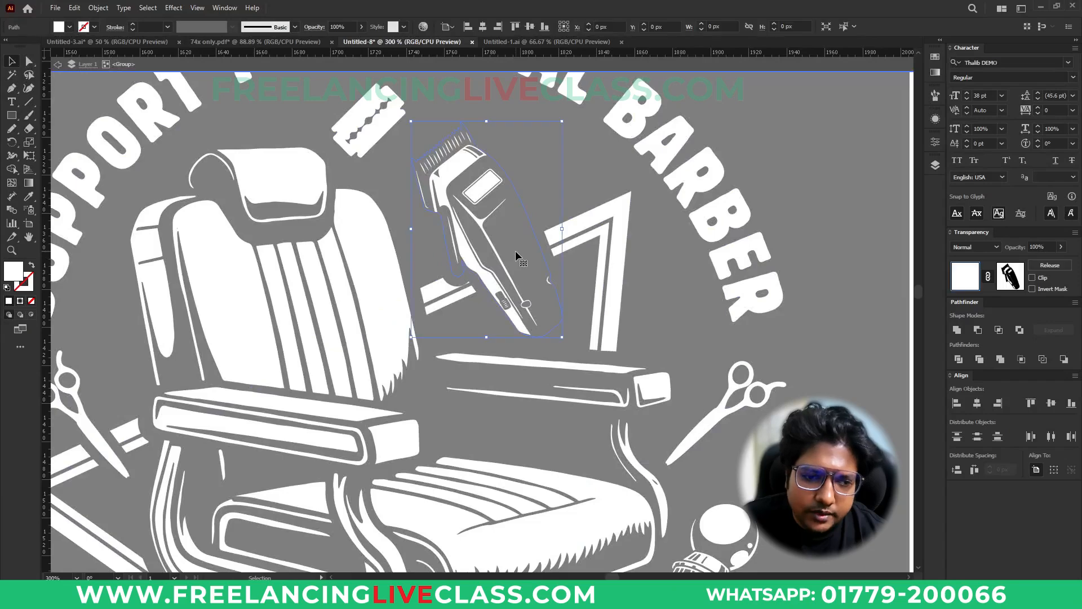
scroll(515, 250, up, 2)
click(1006, 282)
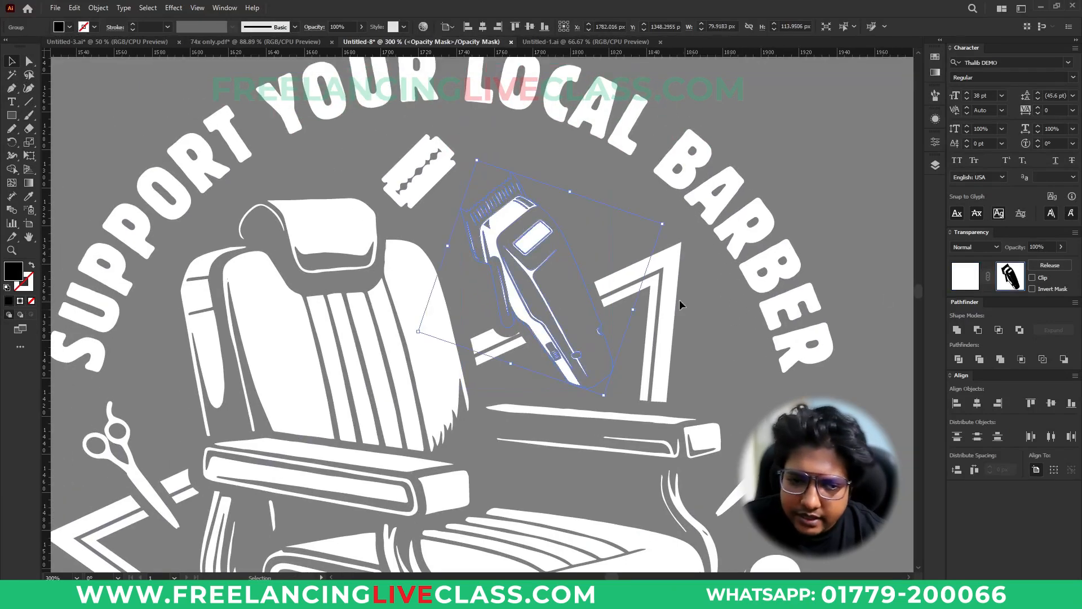
click(965, 276)
key(Delete)
key(ctrl+z)
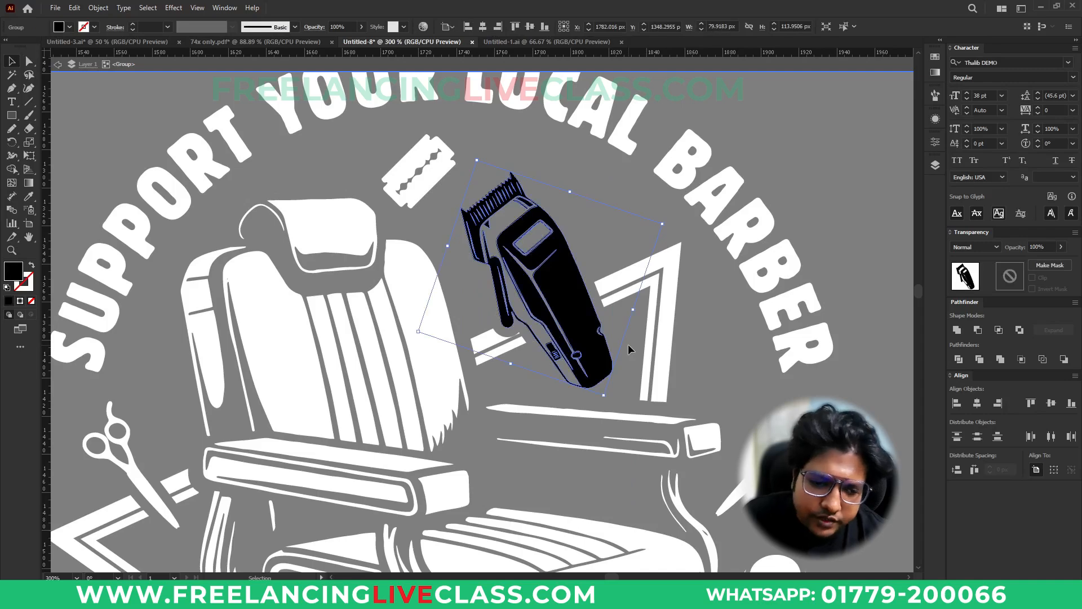
Offset the black clipper linework by 1 px with round joins
scroll(565, 301, up, 1)
click(566, 301)
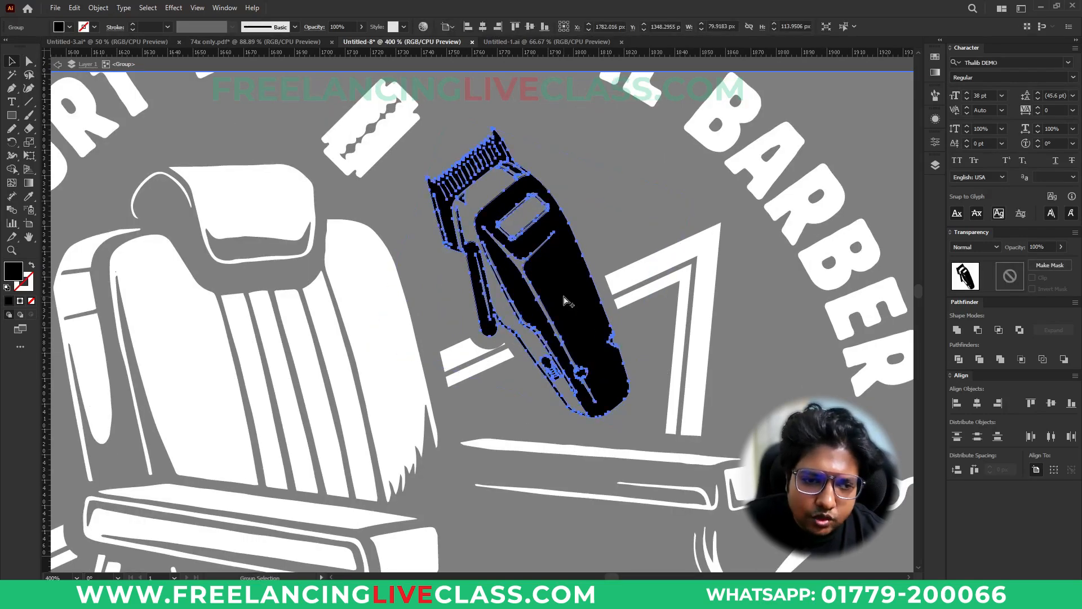
key(ctrl+alt+o)
text(1)
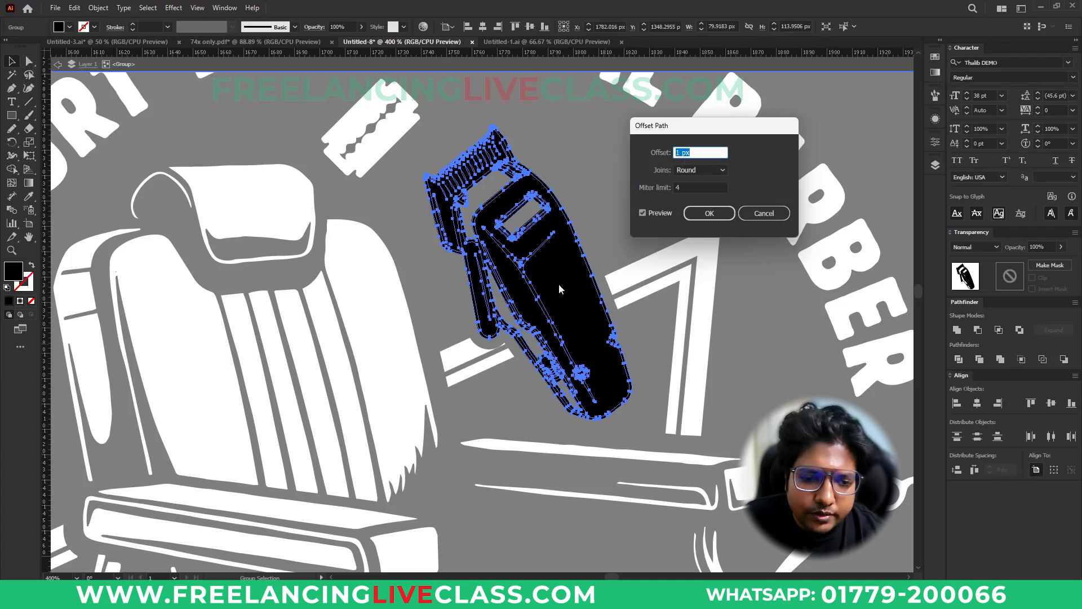
click(706, 215)
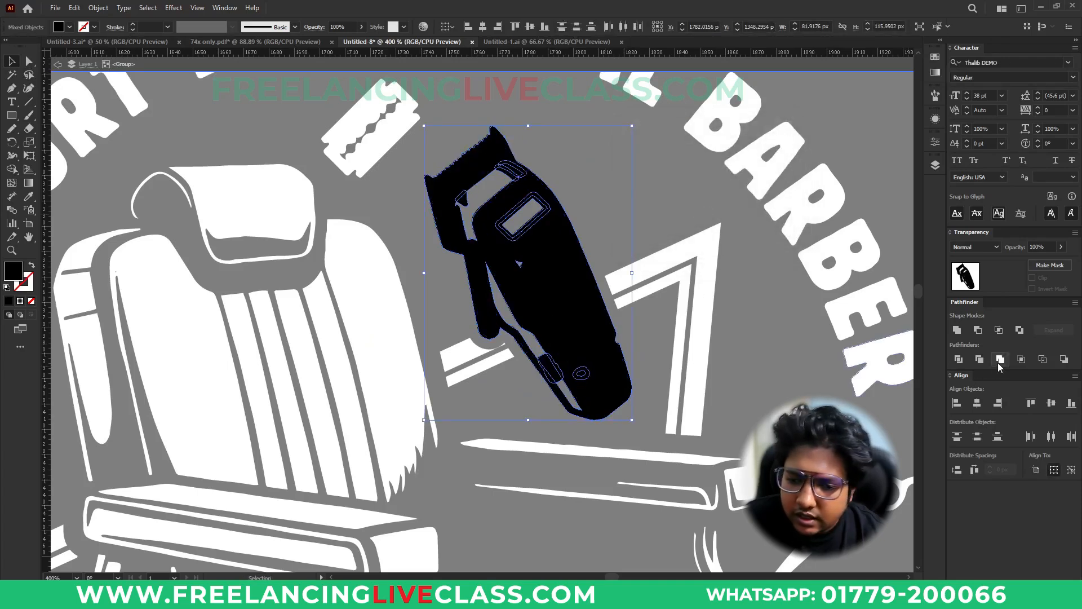
Unite the clipper's offset copy into one solid white silhouette and send it behind the black linework
click(957, 331)
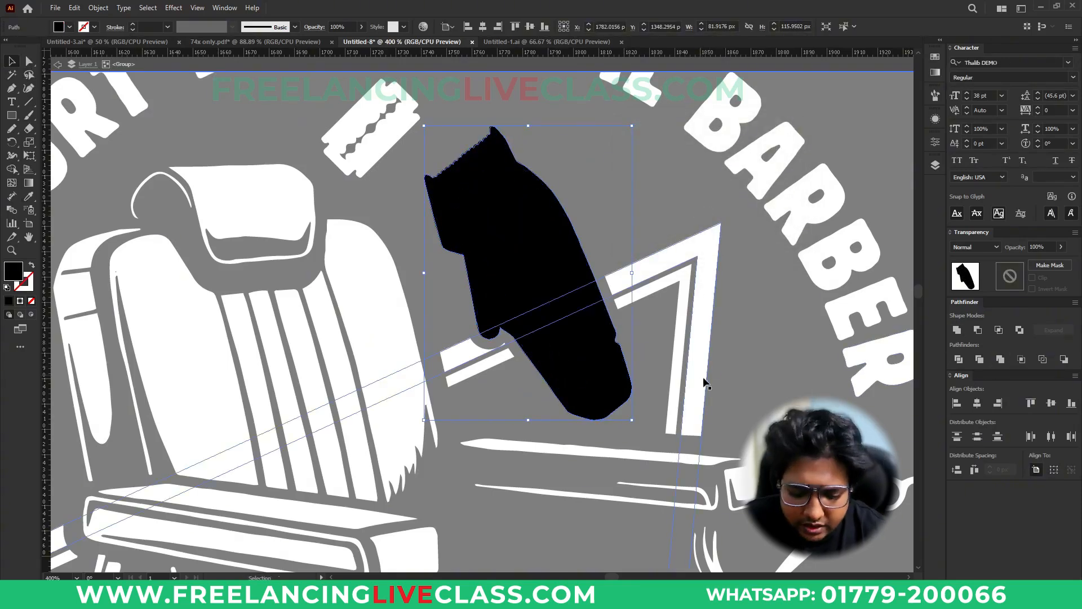
key(comma)
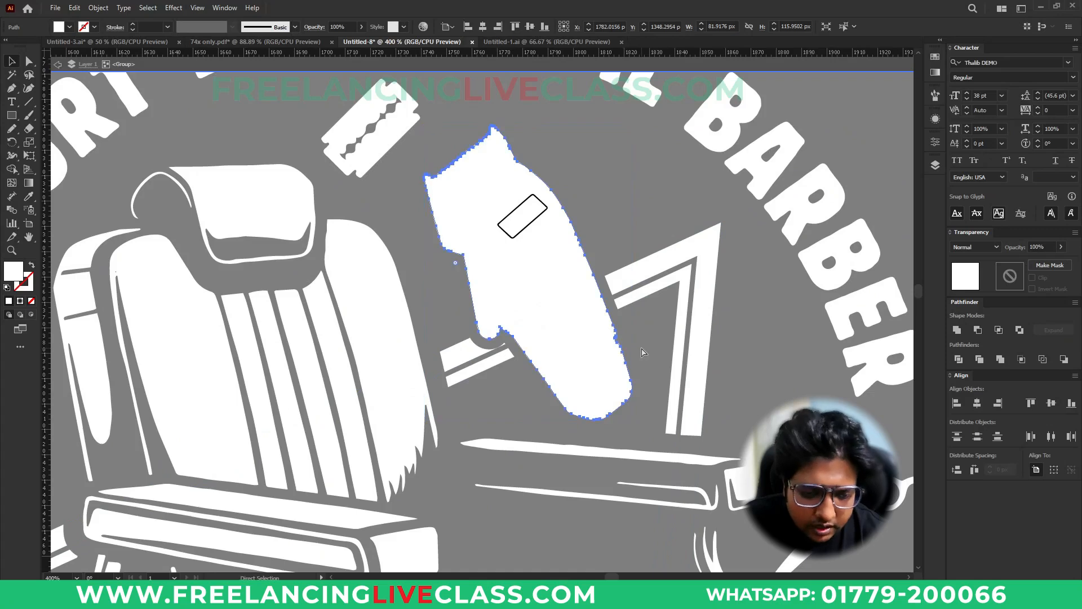
key(ctrl+shift+bracketleft)
Move the black clipper linework in place into a new opacity mask on the white clipper silhouette, with Clip off
click(583, 343)
click(598, 358)
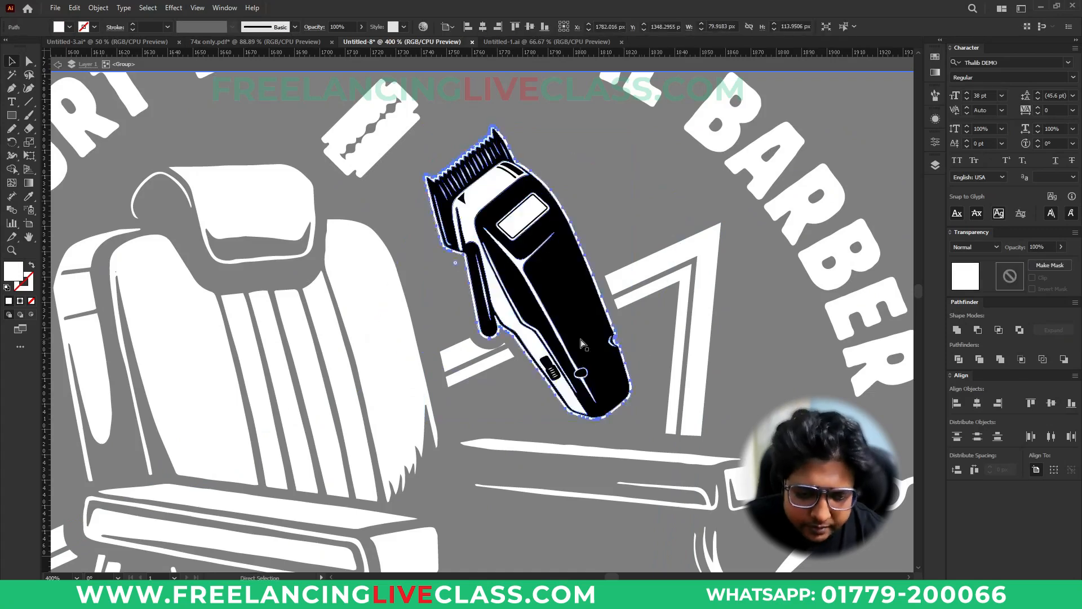
key(ctrl+z)
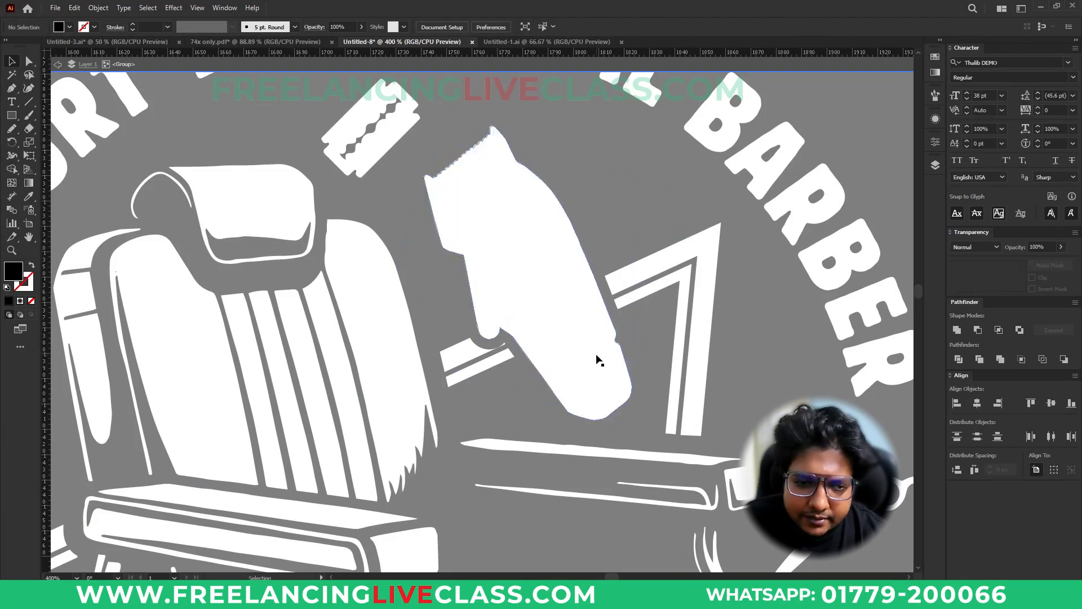
click(1013, 283)
click(1032, 277)
key(ctrl+f)
click(967, 277)
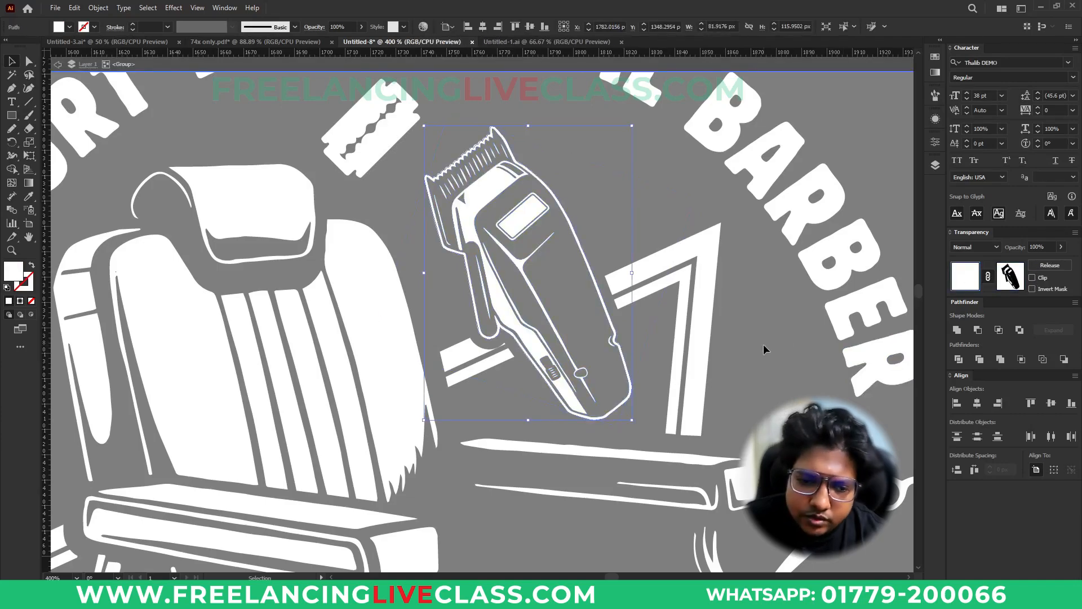
click(766, 345)
Examine the outlined clipper on black up close and compare it with the clipper in the original black design
key(ctrl+minus)
key(ctrl+minus)
key(ctrl+minus)
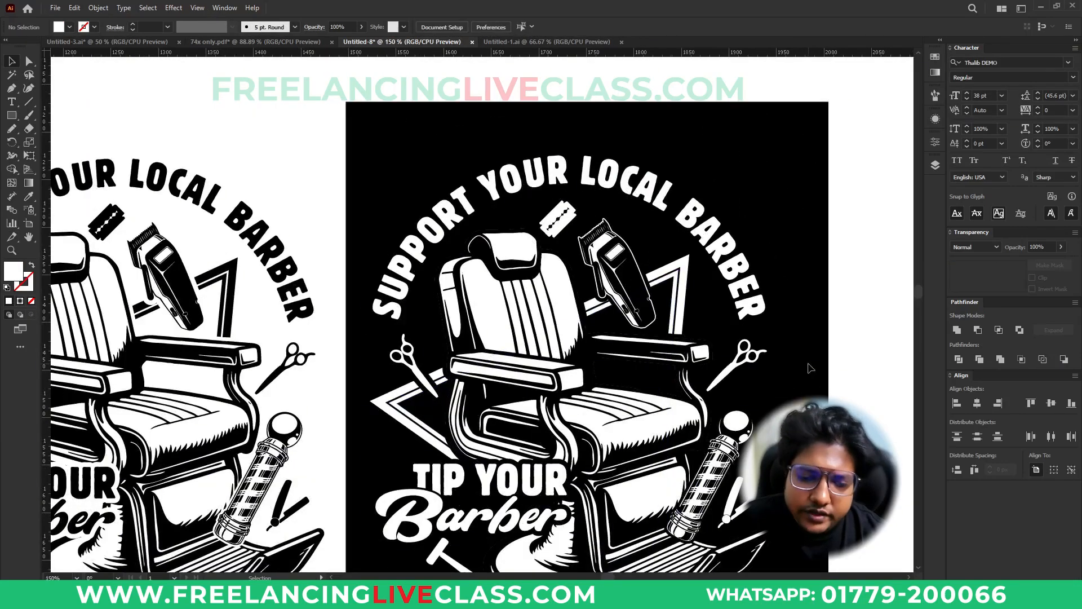
scroll(810, 368, down, 3)
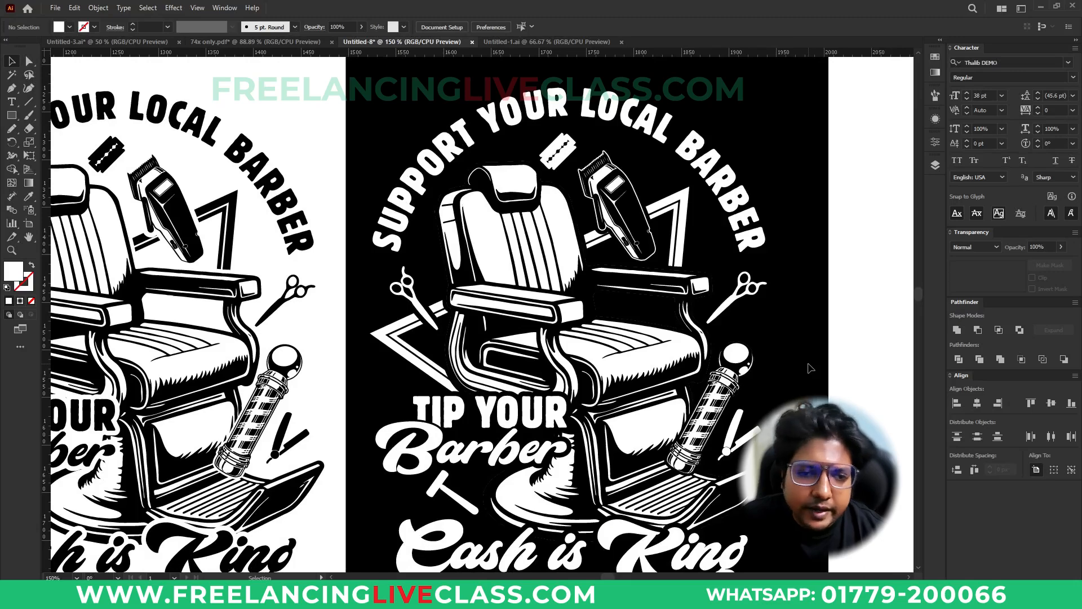
scroll(656, 192, up, 5)
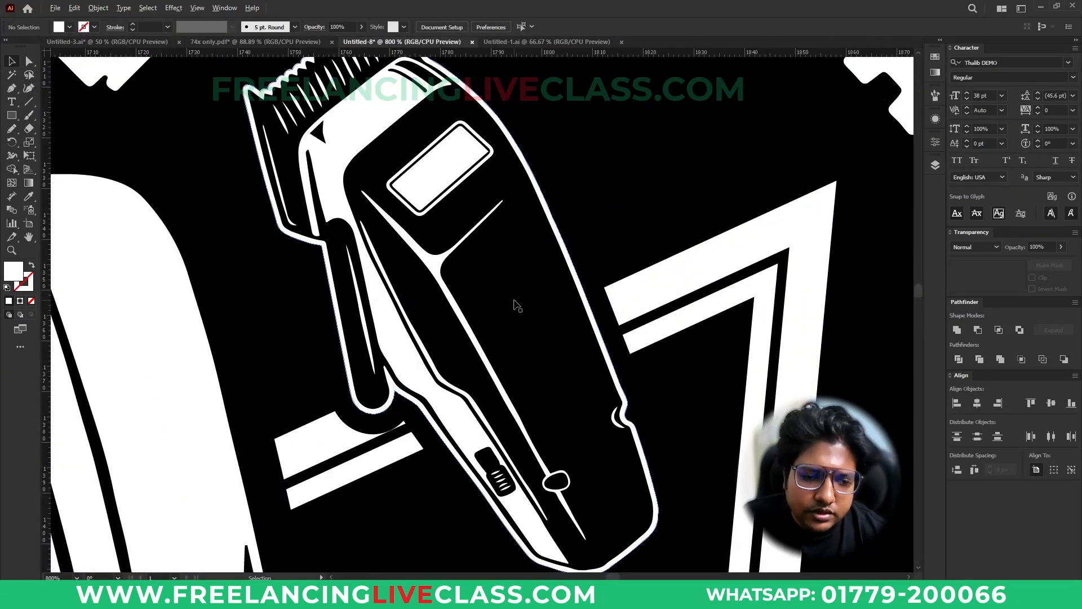
scroll(517, 305, down, 2)
click(517, 305)
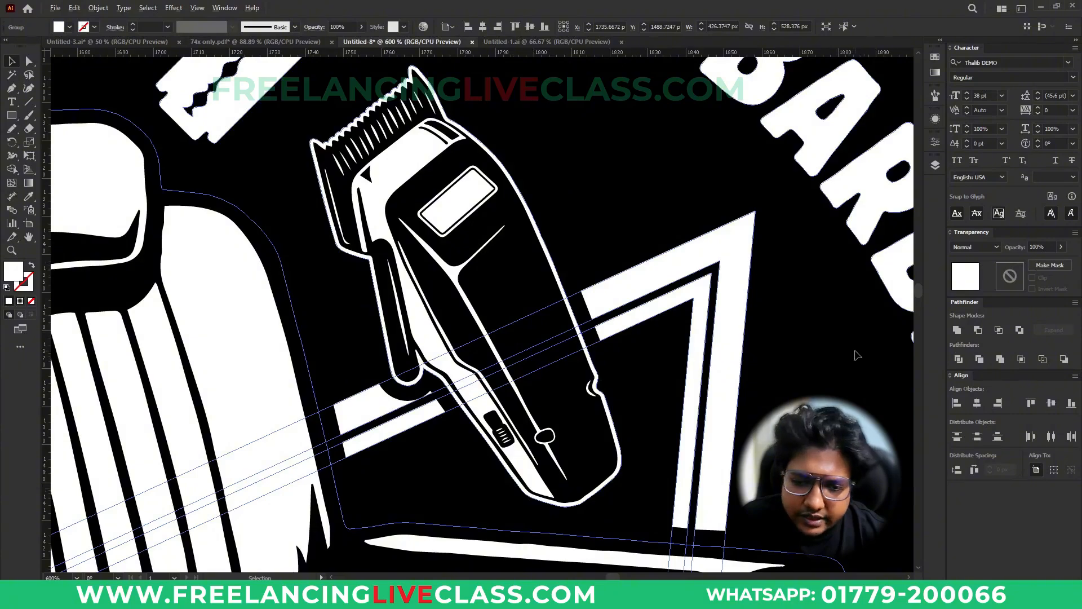
scroll(856, 355, down, 8)
scroll(418, 299, up, 8)
click(418, 299)
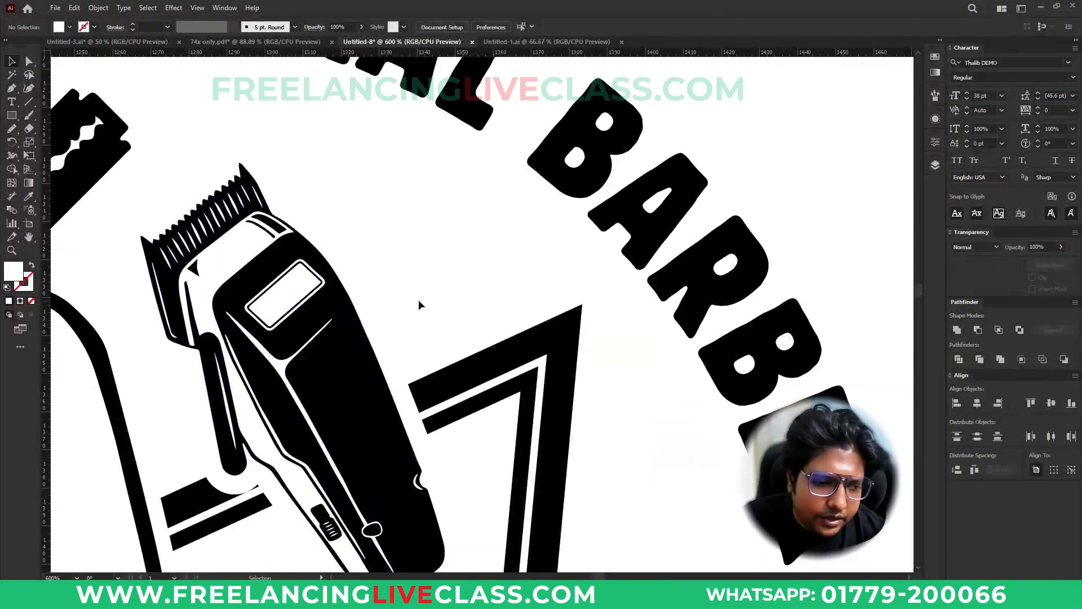
Inspect the clipper and chair of the black-on-white design up close, and compare both complete designs side by side
scroll(418, 299, down, 2)
scroll(430, 261, up, 2)
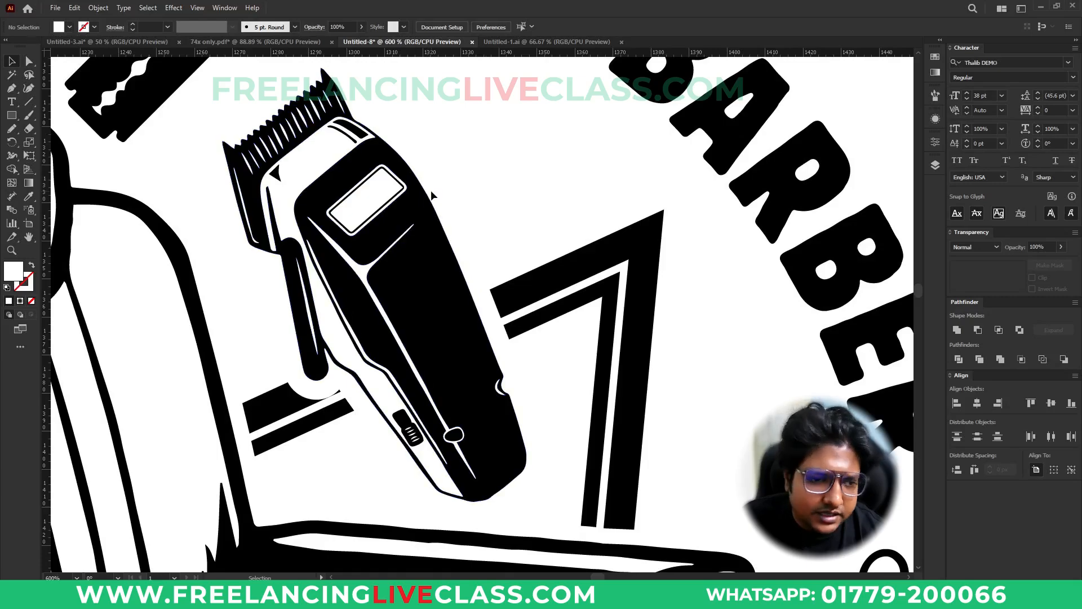
scroll(434, 196, down, 4)
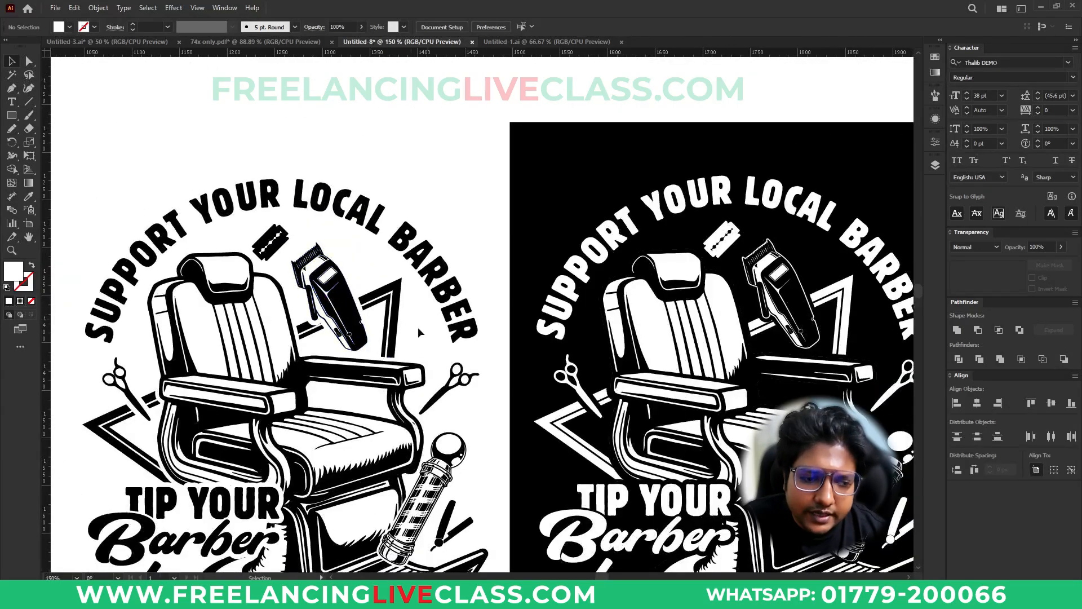
scroll(327, 367, up, 1)
scroll(160, 259, up, 2)
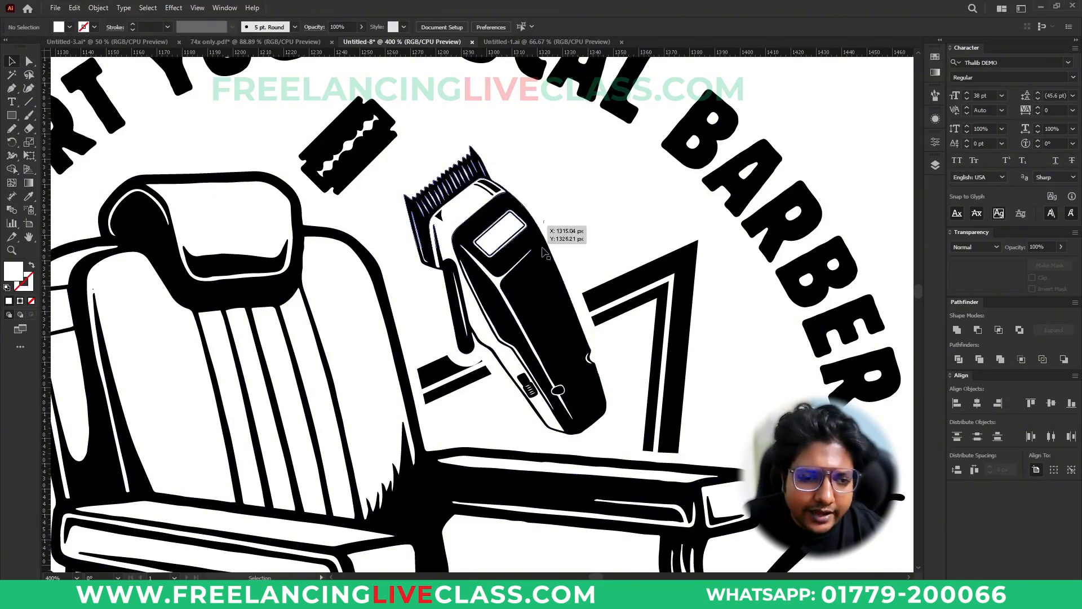
key(ctrl+minus)
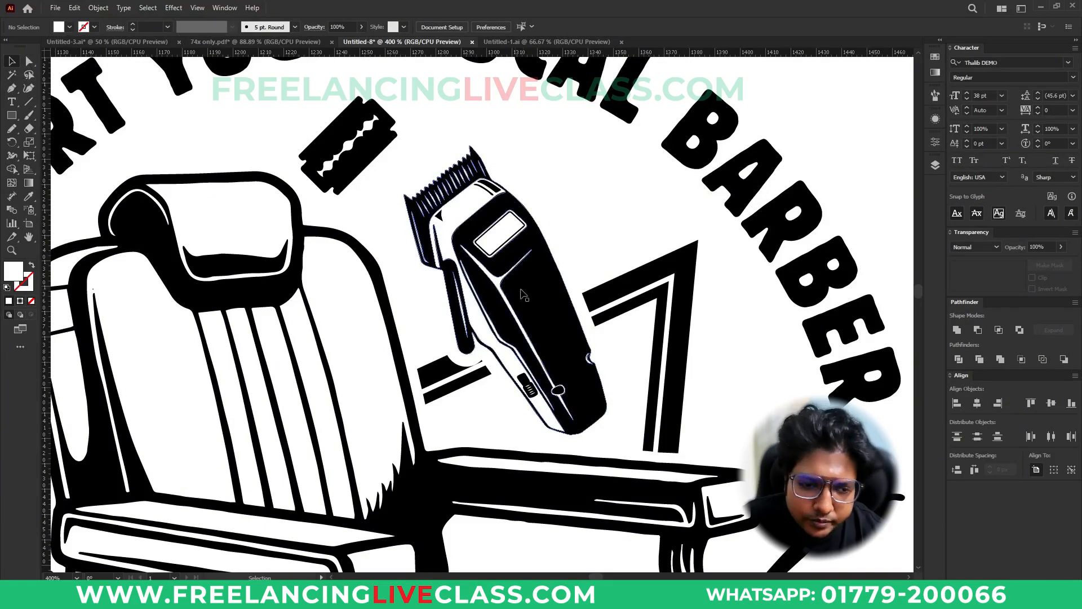
key(ctrl+minus)
key(ctrl+minus)
key(ctrl+minus)
key(ctrl+minus)
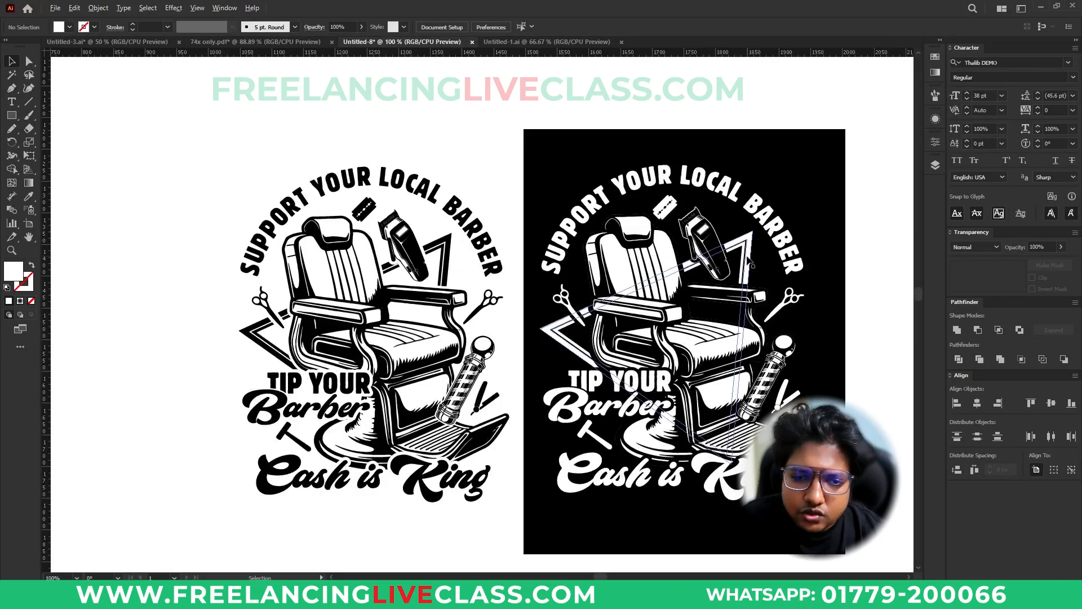
key(ctrl+plus)
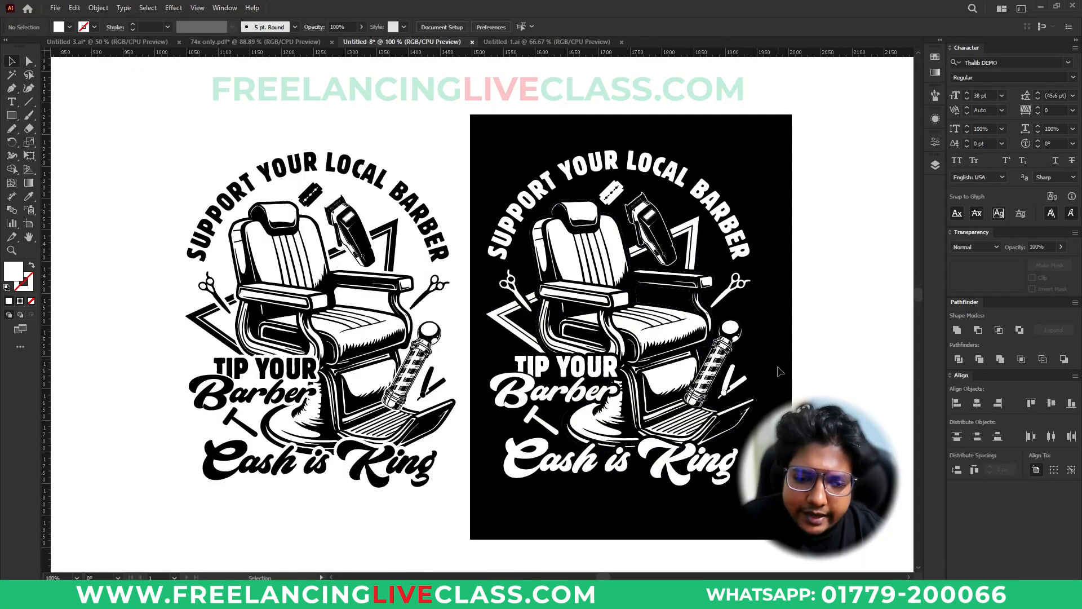
Try several swatch fills, starting with red, on the whole white design on the black background, ending with the medium green
drag(800, 525, 493, 123)
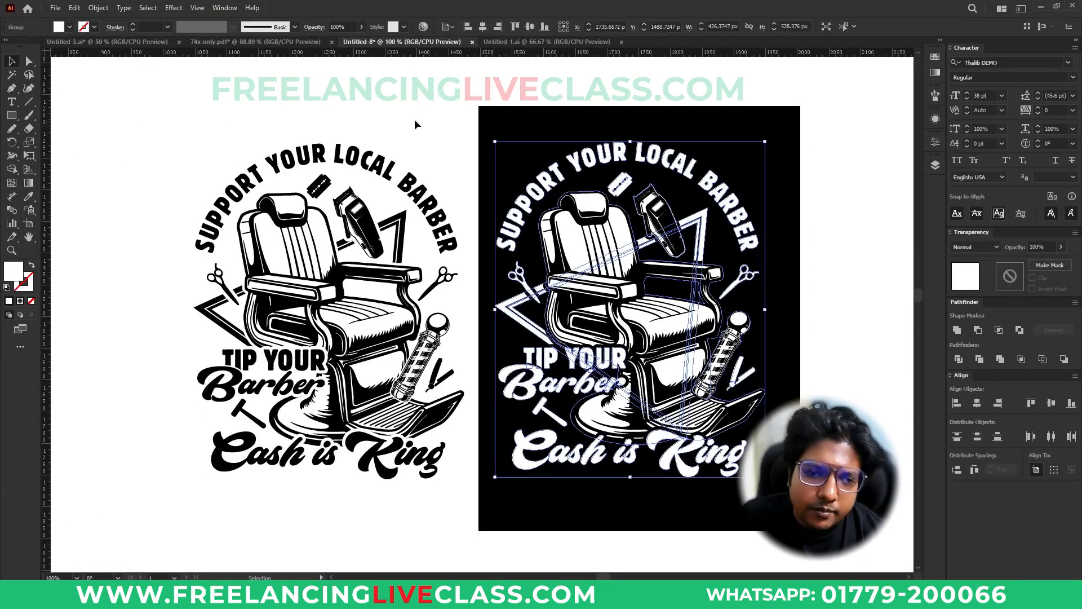
click(69, 26)
click(87, 45)
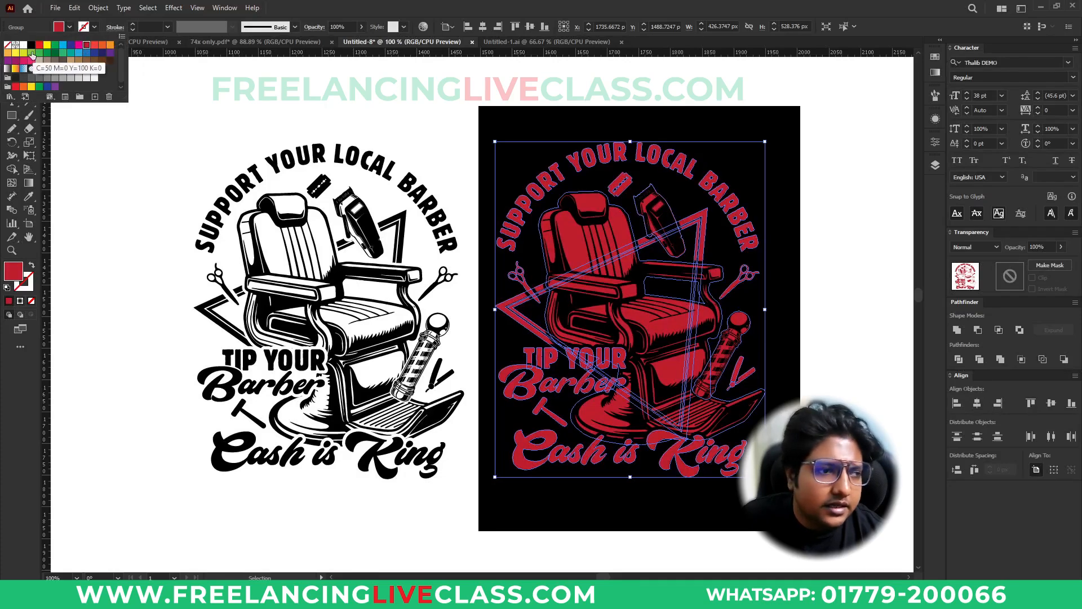
click(23, 52)
click(31, 53)
click(63, 52)
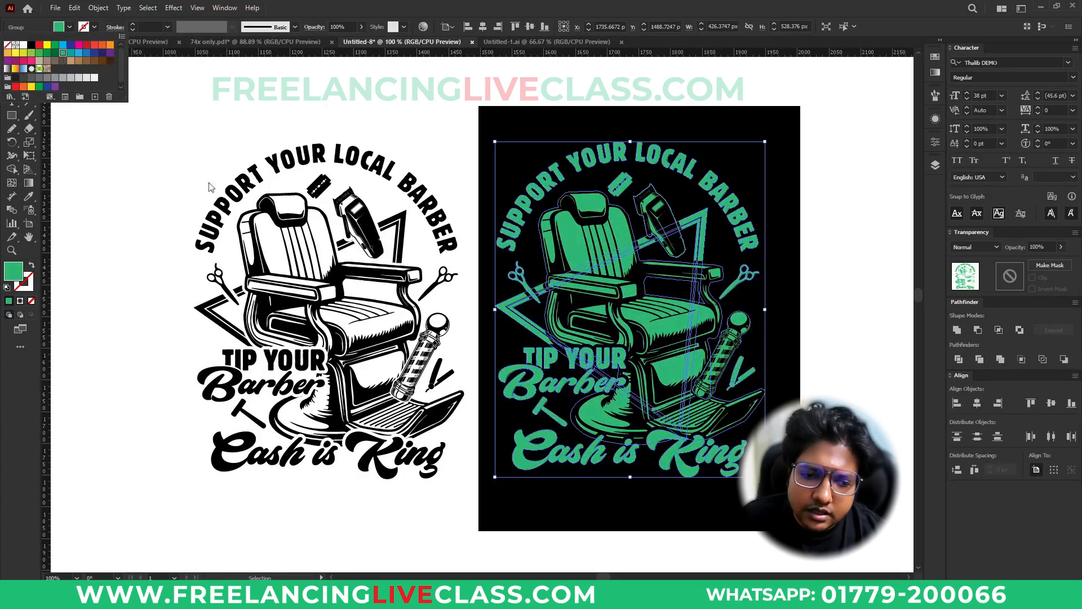
click(461, 350)
click(461, 347)
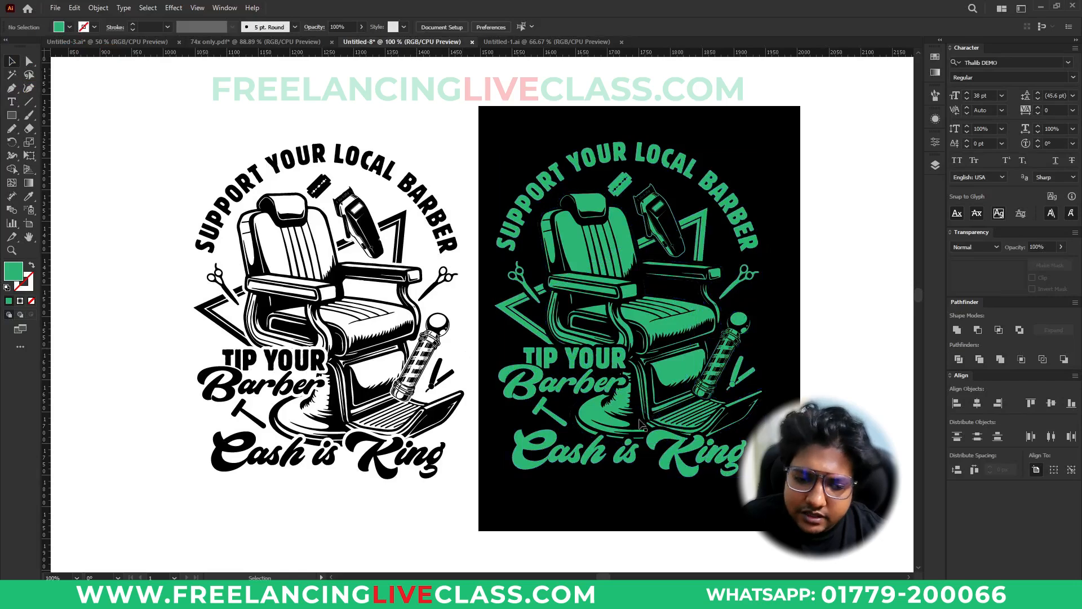